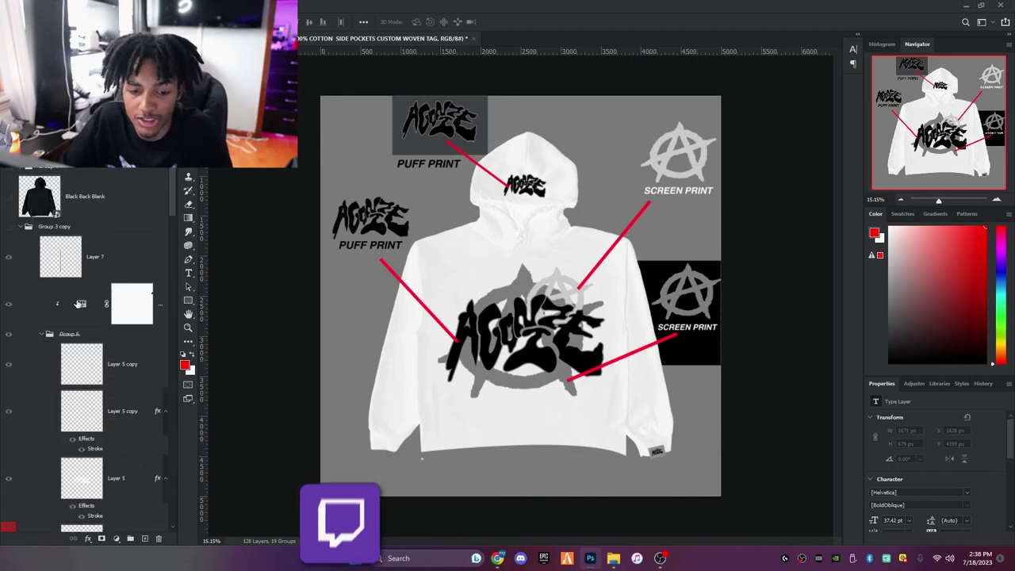
# Hide the two SCREEN PRINT text layers beside the anarchy symbols
pyautogui.scroll(-1, 60, 337)
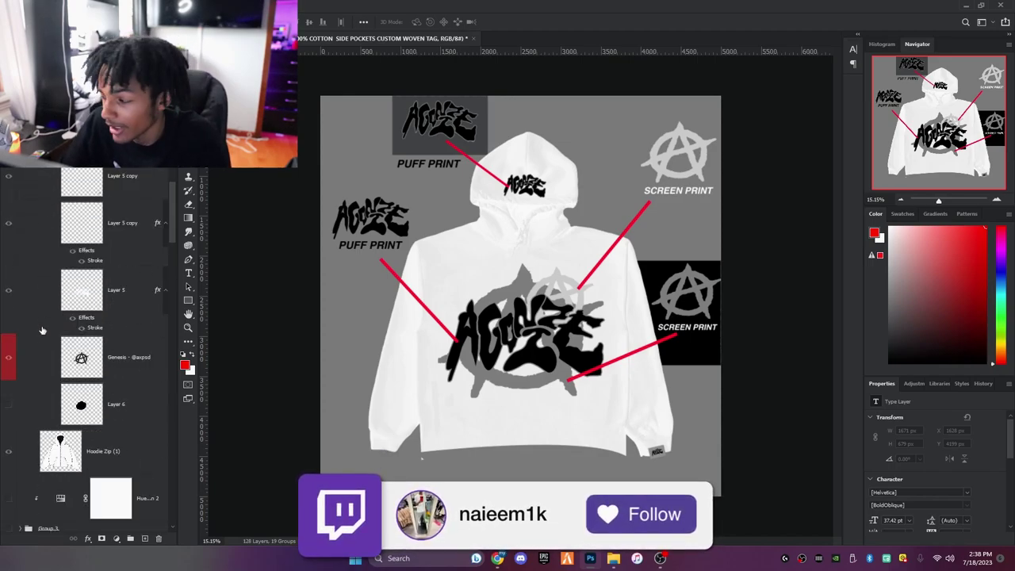
pyautogui.scroll(-1, 32, 406)
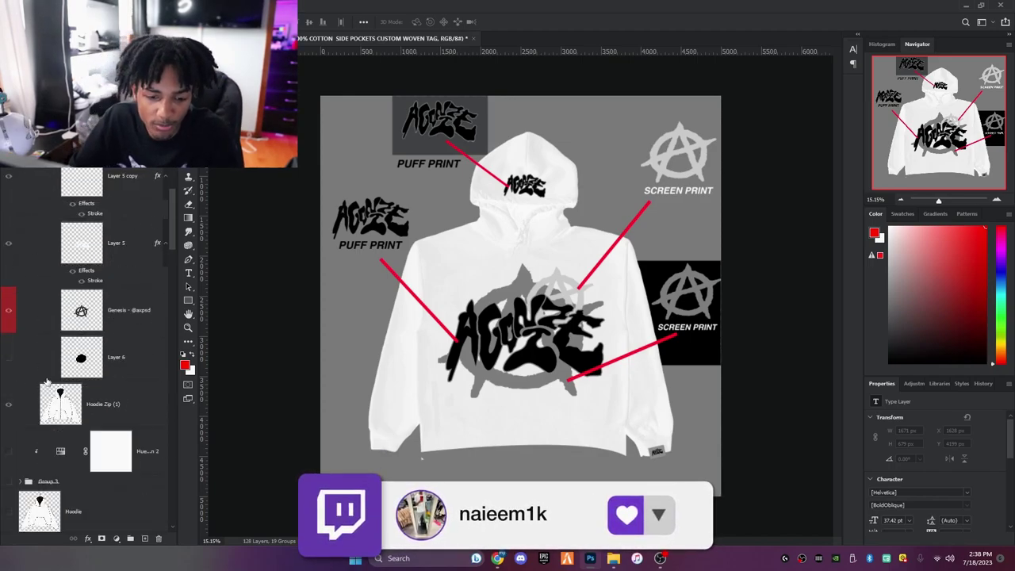
pyautogui.scroll(6, 32, 397)
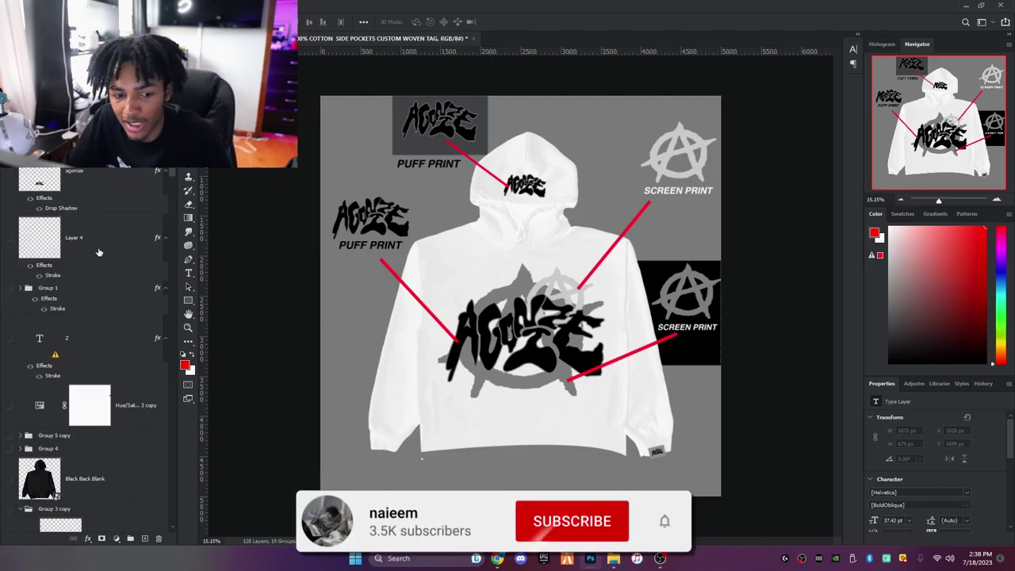
pyautogui.scroll(-3, 70, 431)
pyautogui.scroll(-8, 70, 431)
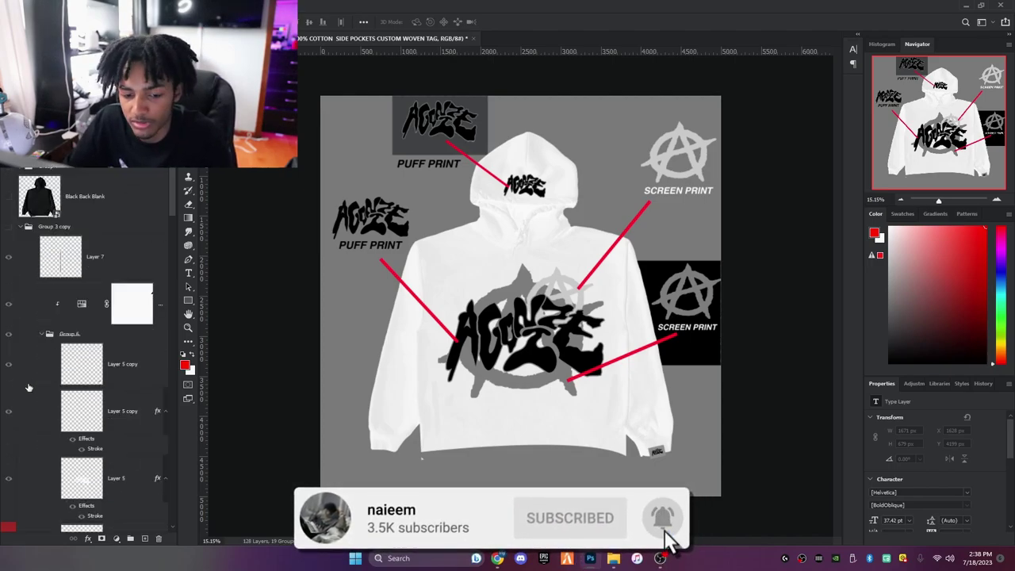
pyautogui.scroll(8, 50, 380)
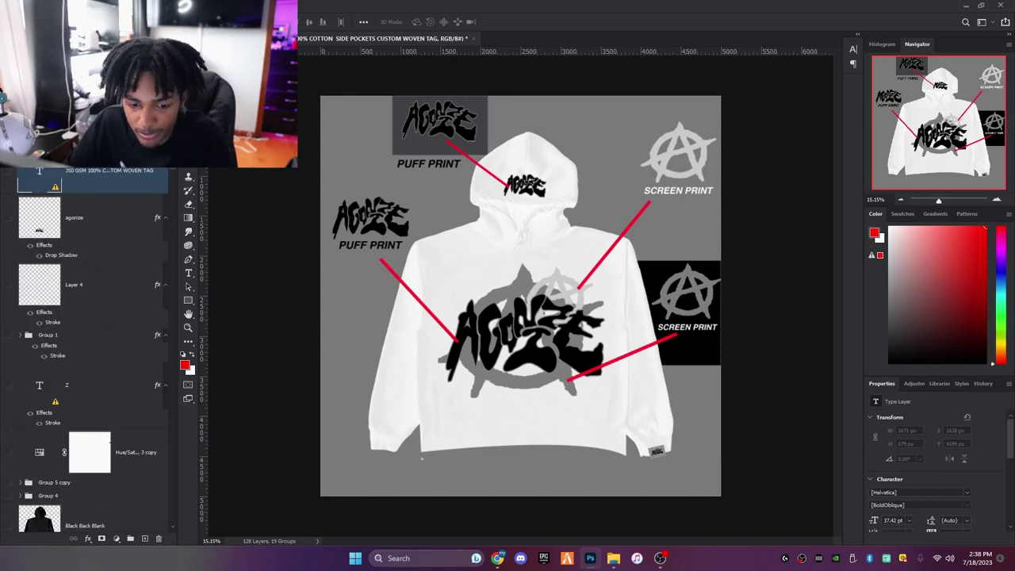
pyautogui.scroll(-10, 87, 357)
pyautogui.moveTo(9, 312); pyautogui.dragTo(10, 259)
pyautogui.scroll(2, 11, 260)
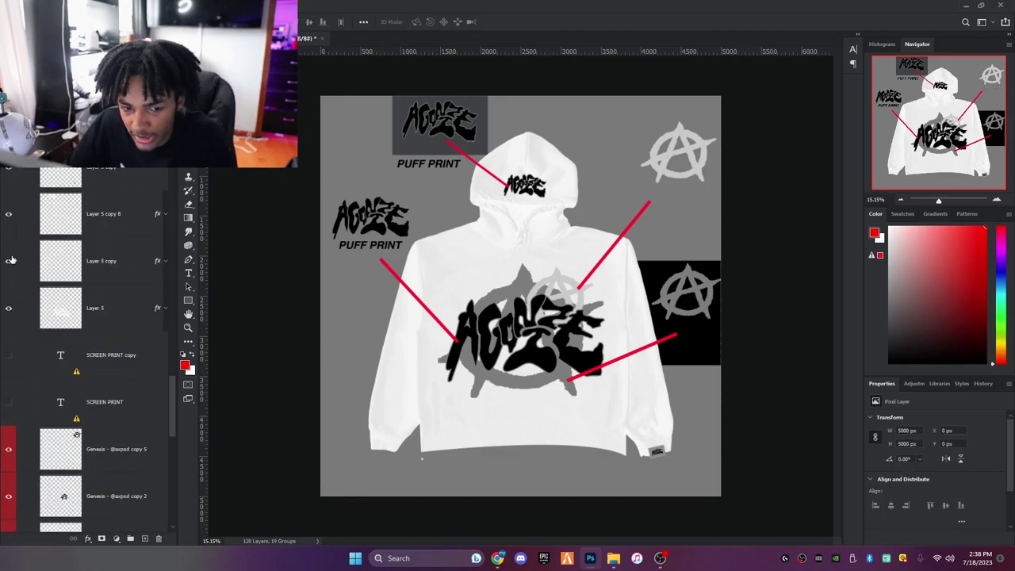
# Hide the red callout lines, the Layer 8 logo sample and both PUFF PRINT text layers
pyautogui.scroll(6, 11, 259)
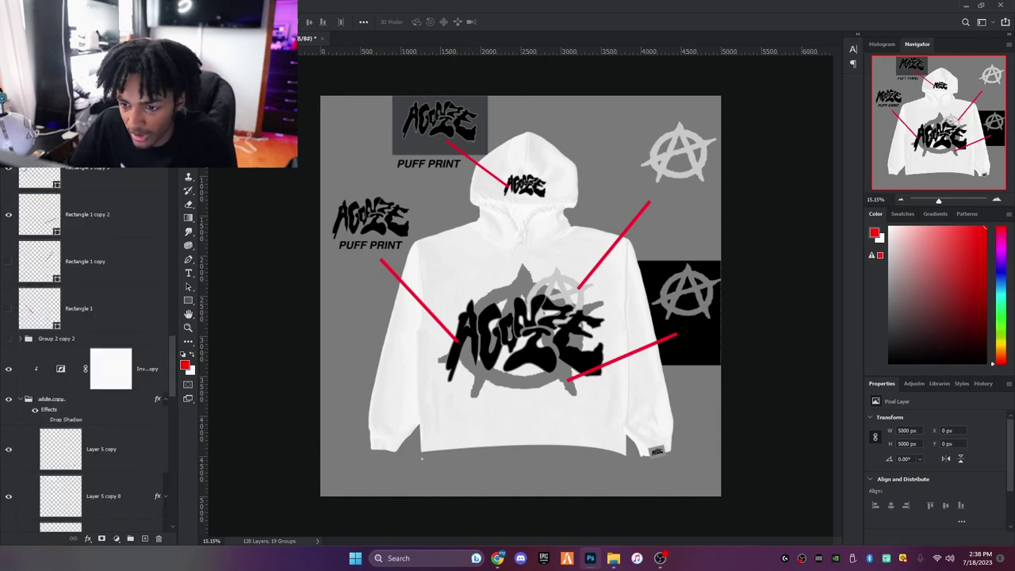
pyautogui.scroll(4, 11, 384)
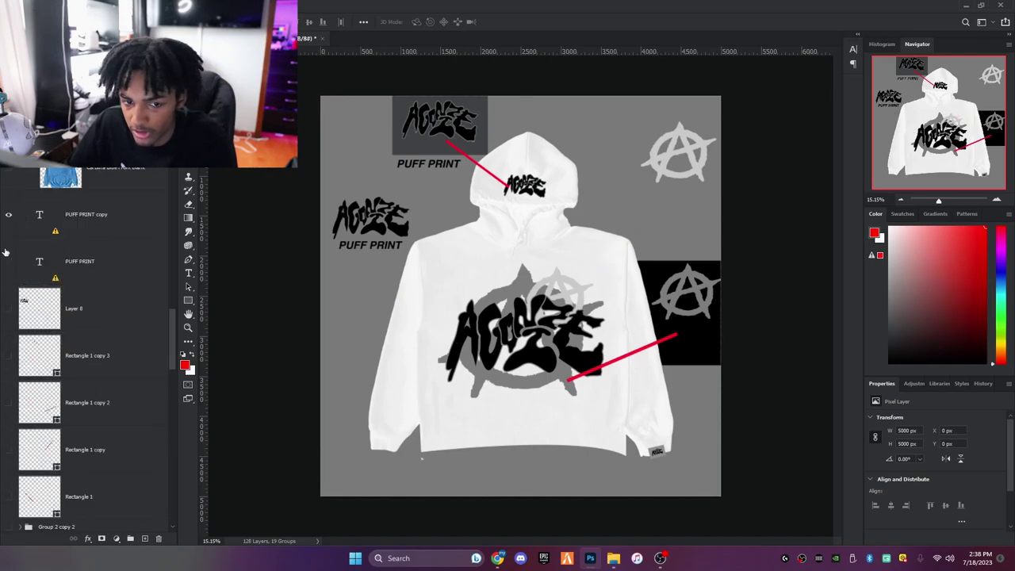
pyautogui.moveTo(6, 252); pyautogui.dragTo(9, 214)
pyautogui.scroll(6, 45, 315)
pyautogui.scroll(10, 65, 254)
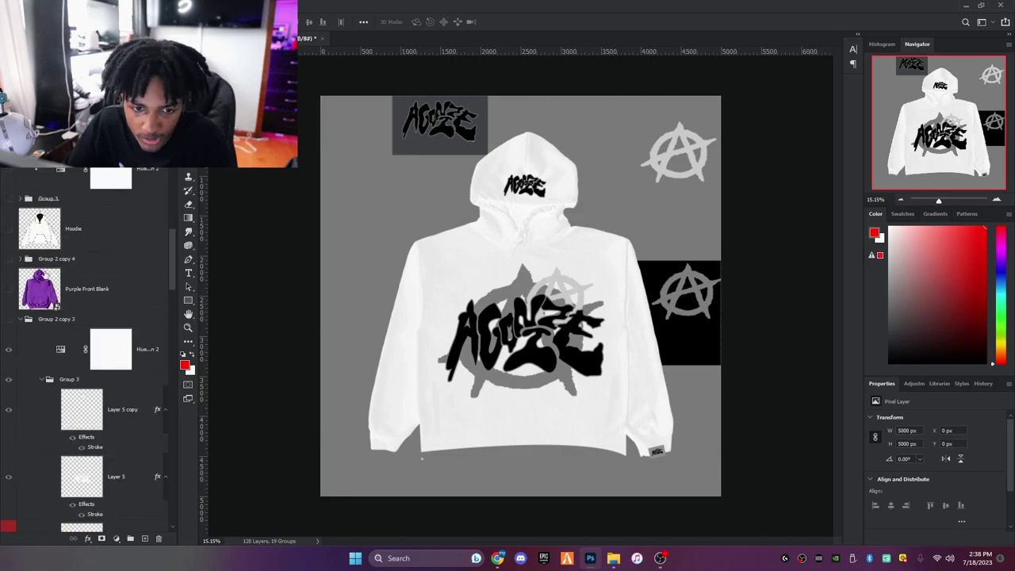
# Locate the chest AGONIZE print's layer, collapse its white copy group and select the Invert adjustment clipped to that group
pyautogui.scroll(-8, 47, 333)
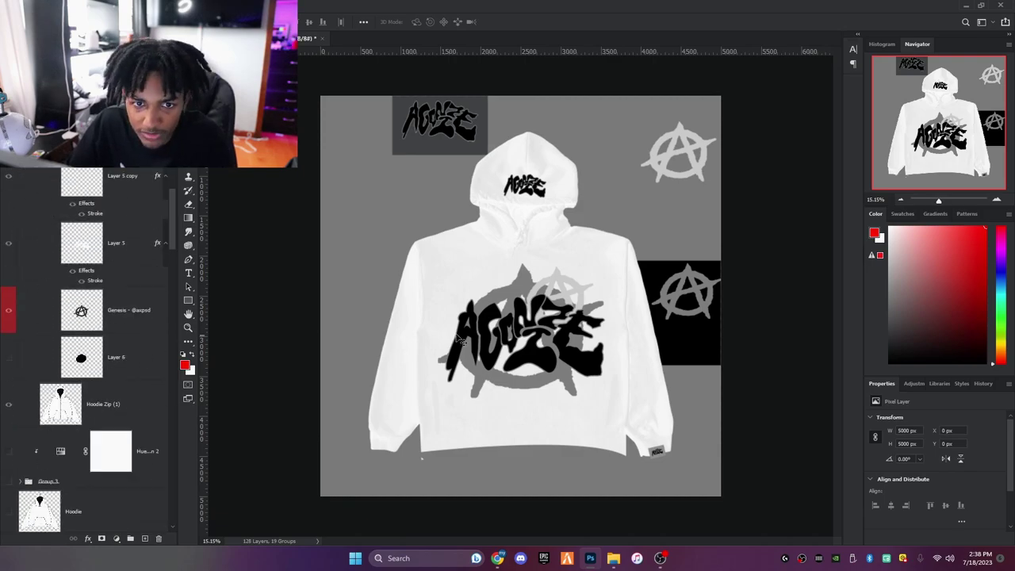
pyautogui.click(539, 353)
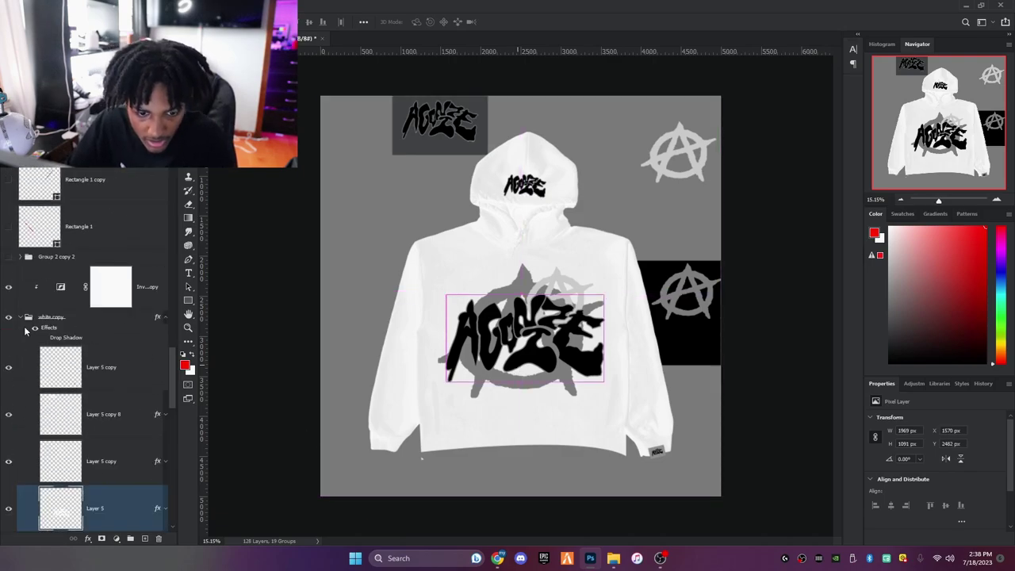
pyautogui.click(24, 319)
pyautogui.click(20, 316)
pyautogui.click(111, 286)
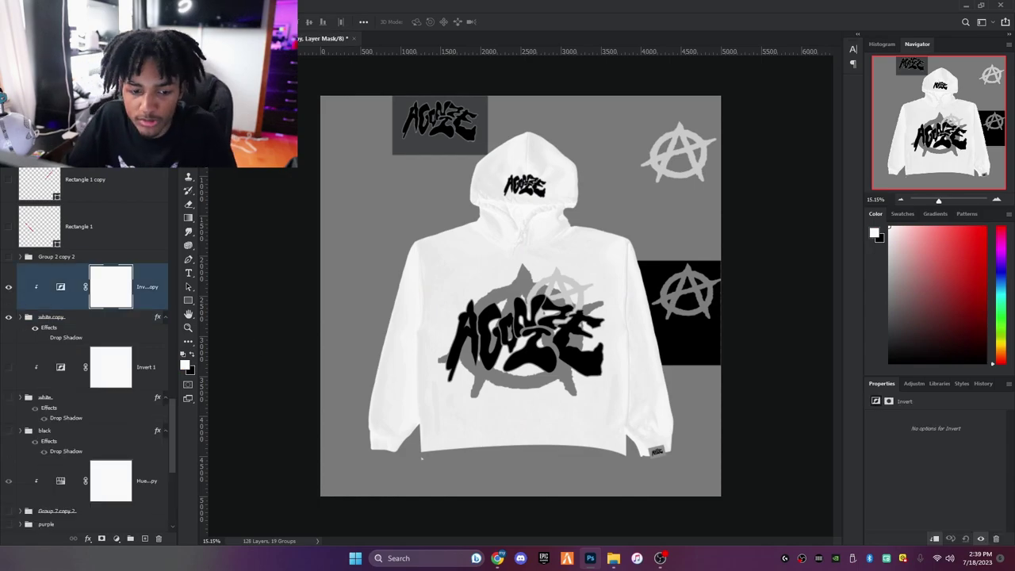
# Preview the hoodie in black by turning the Invert adjustment above the white copy group off and back on
pyautogui.click(7, 288)
pyautogui.scroll(4, 527, 270)
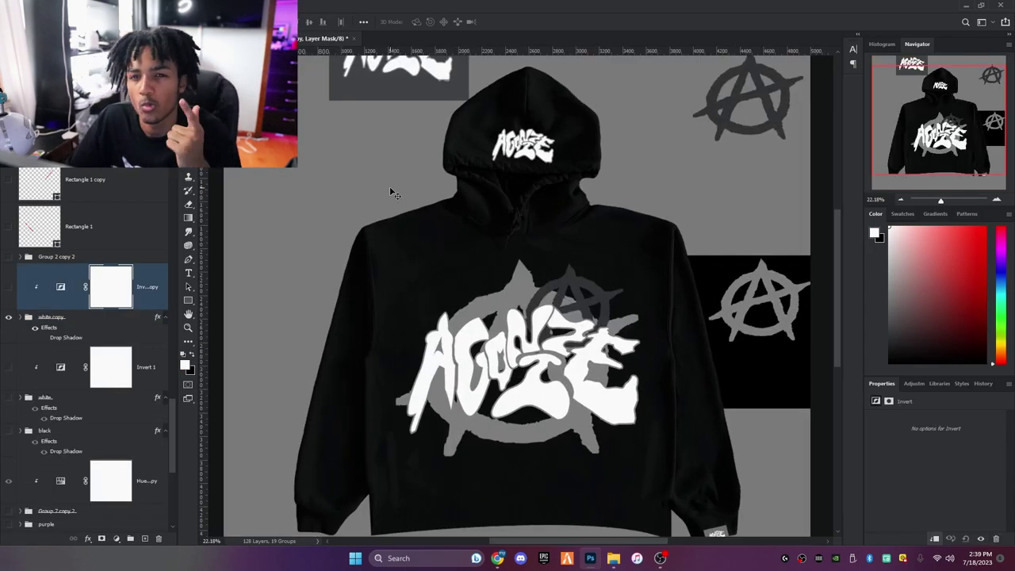
pyautogui.click(8, 287)
# Select the white copy group together with its Invert adjustment and hide the group
pyautogui.click(84, 327)
pyautogui.keyDown('shift'); pyautogui.click(156, 295); pyautogui.keyUp('shift')
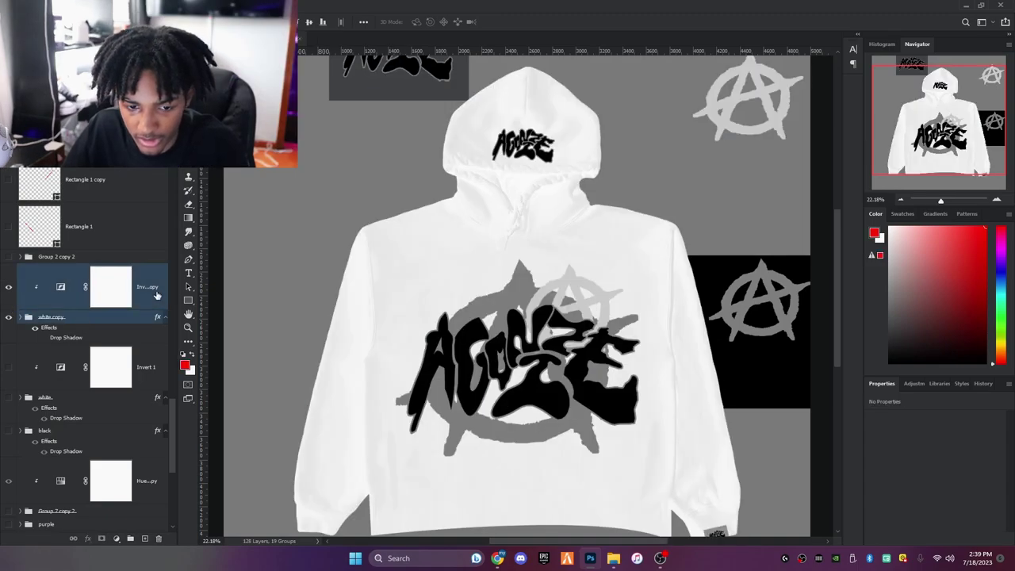
pyautogui.click(8, 317)
# Show the white and black hoodie groups along with the Invert 1 adjustment
pyautogui.scroll(-2, 16, 428)
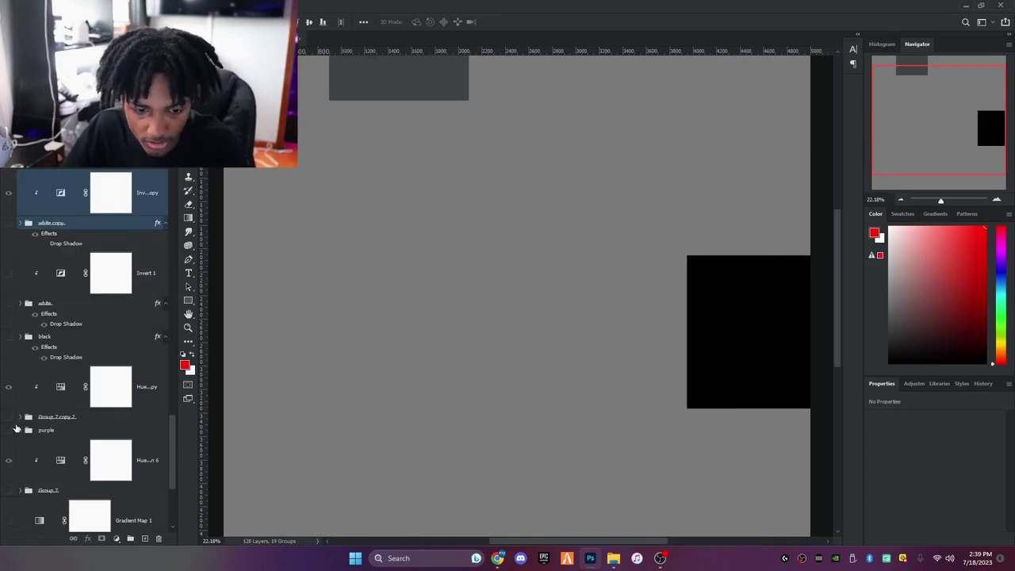
pyautogui.click(9, 337)
pyautogui.click(8, 336)
pyautogui.click(9, 303)
pyautogui.click(9, 303)
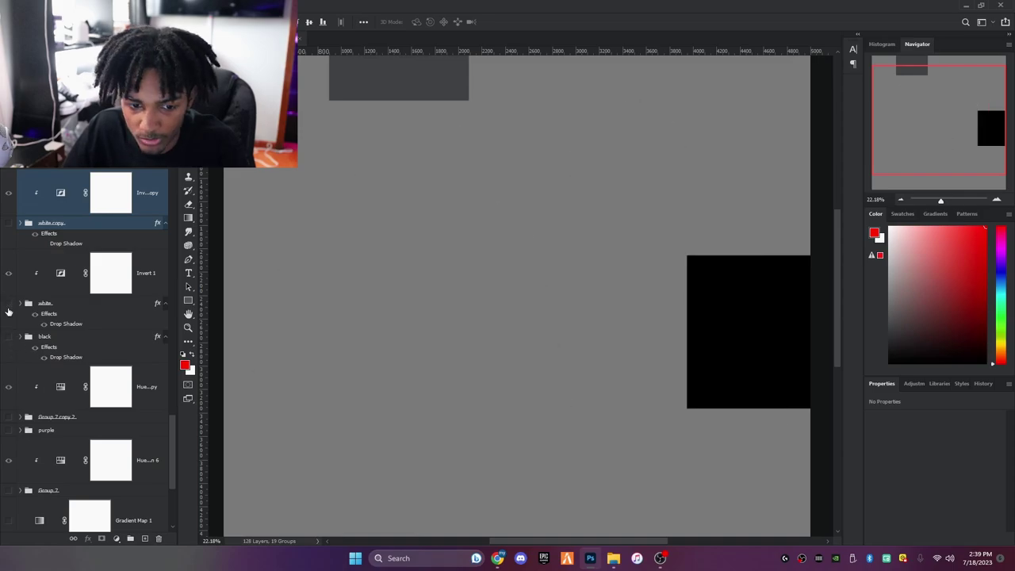
pyautogui.moveTo(8, 336); pyautogui.dragTo(8, 273)
# Examine the white and black hoodies side by side, including the chest print on the black one
pyautogui.scroll(-3, 476, 315)
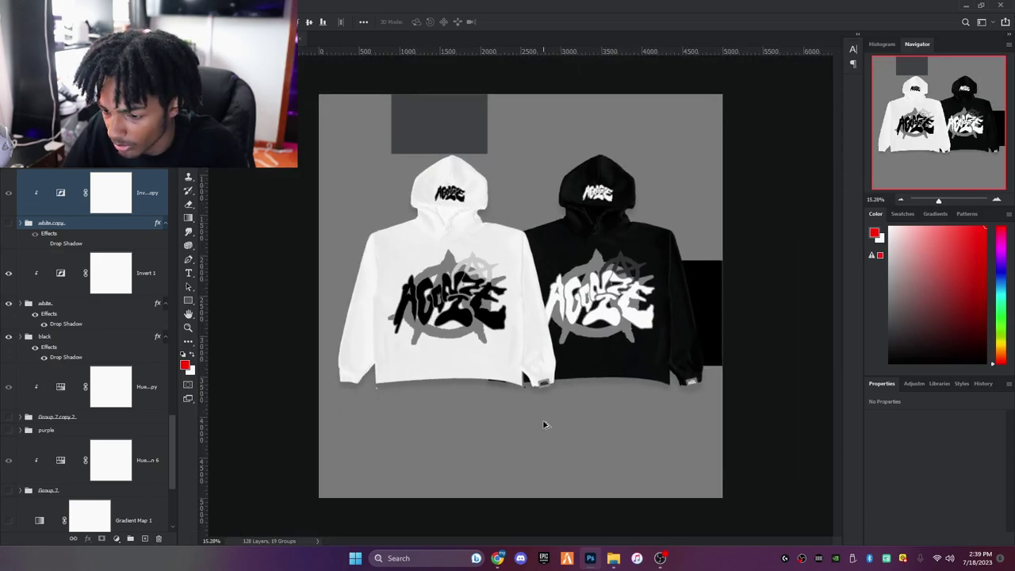
pyautogui.scroll(3, 539, 370)
pyautogui.scroll(-3, 462, 367)
pyautogui.scroll(1, 524, 329)
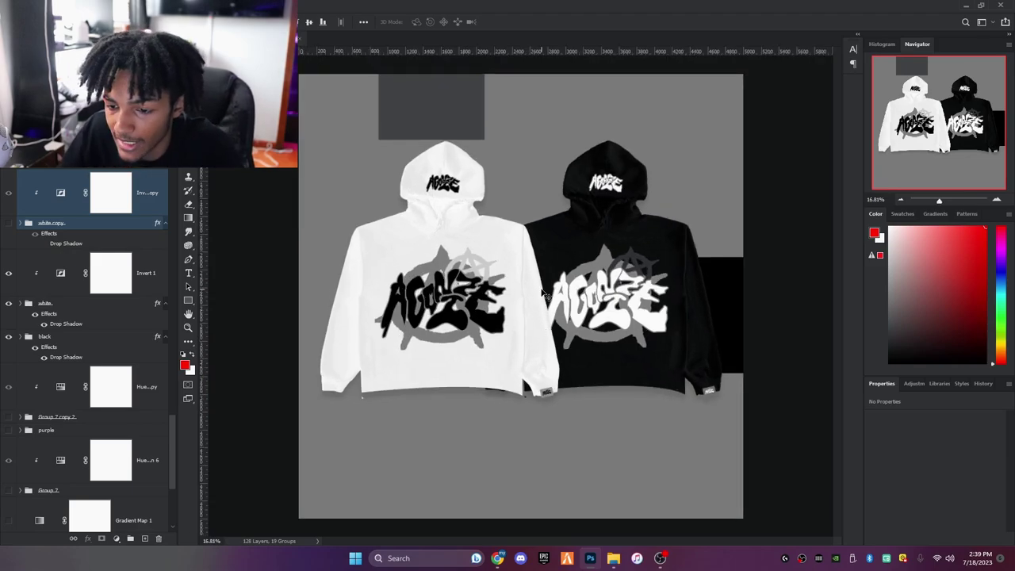
pyautogui.scroll(2, 626, 307)
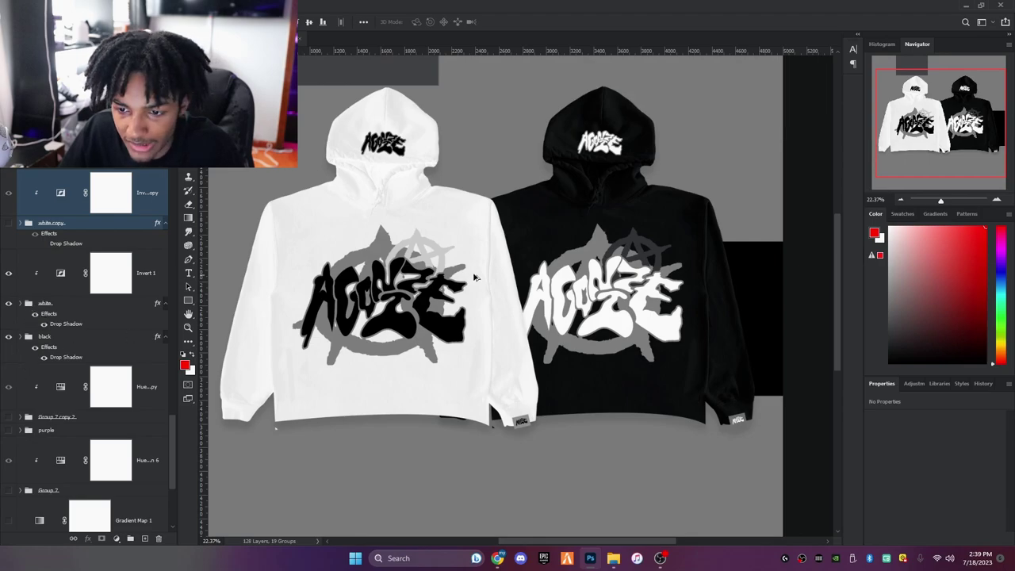
pyautogui.scroll(2, 492, 273)
pyautogui.scroll(-2, 494, 272)
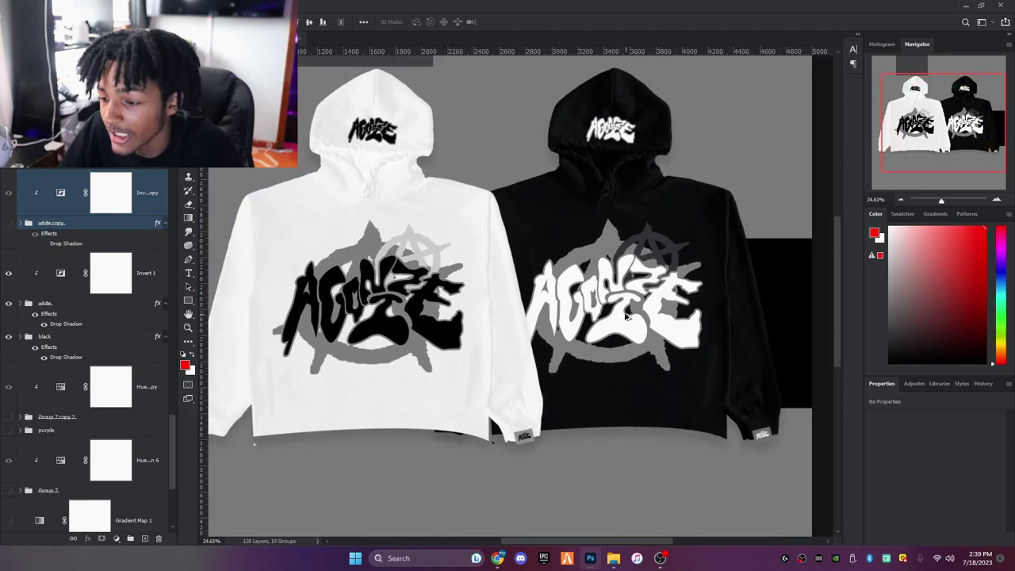
pyautogui.scroll(2, 626, 315)
pyautogui.scroll(3, 680, 254)
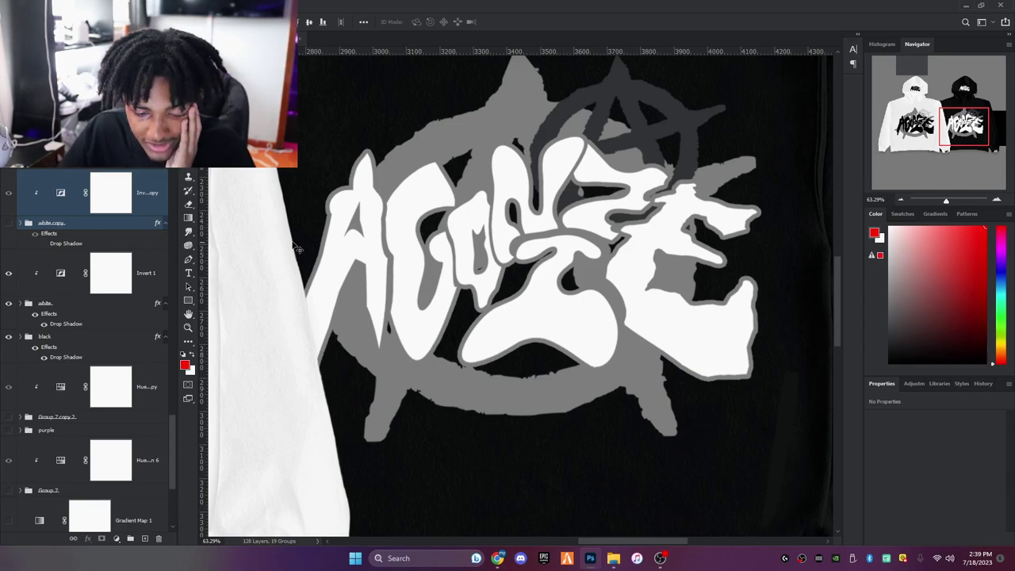
pyautogui.hotkey('ctrl', '0')
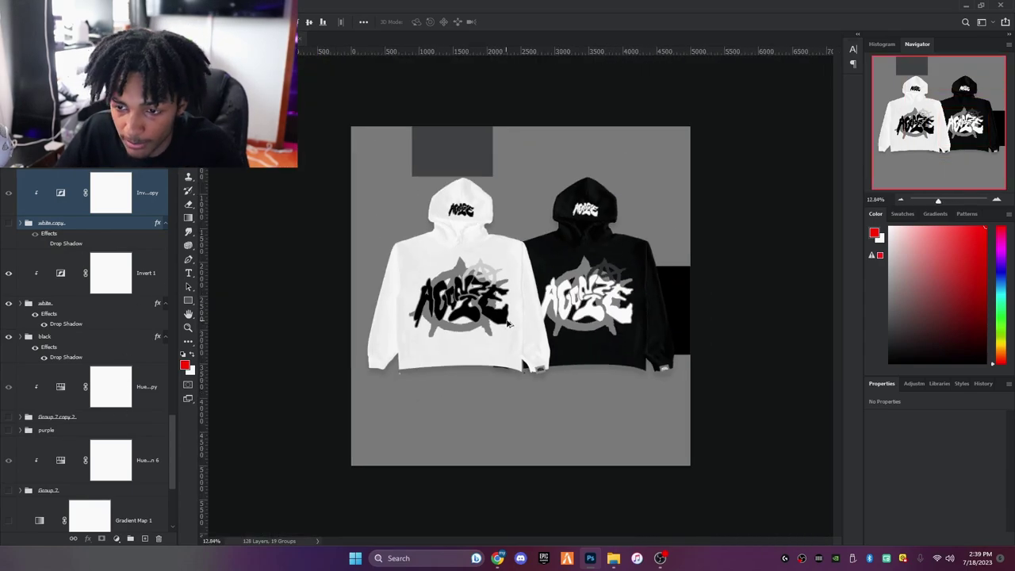
# Show the purple hoodie group, place it at the lower centre of the canvas and stack it in front of the other hoodies
pyautogui.click(8, 430)
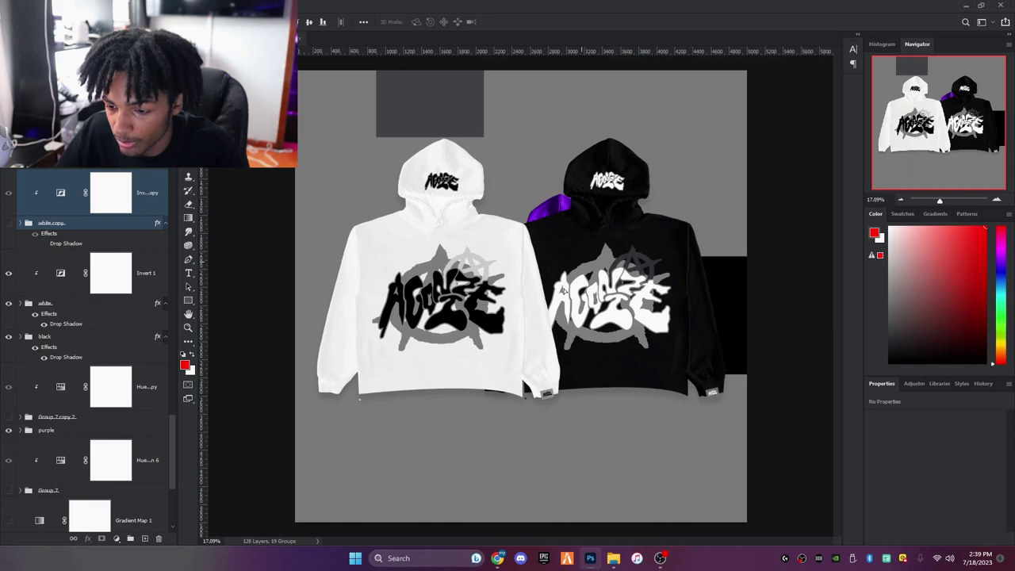
pyautogui.moveTo(565, 291); pyautogui.dragTo(529, 395)
pyautogui.click(73, 430)
pyautogui.moveTo(546, 336); pyautogui.dragTo(511, 192)
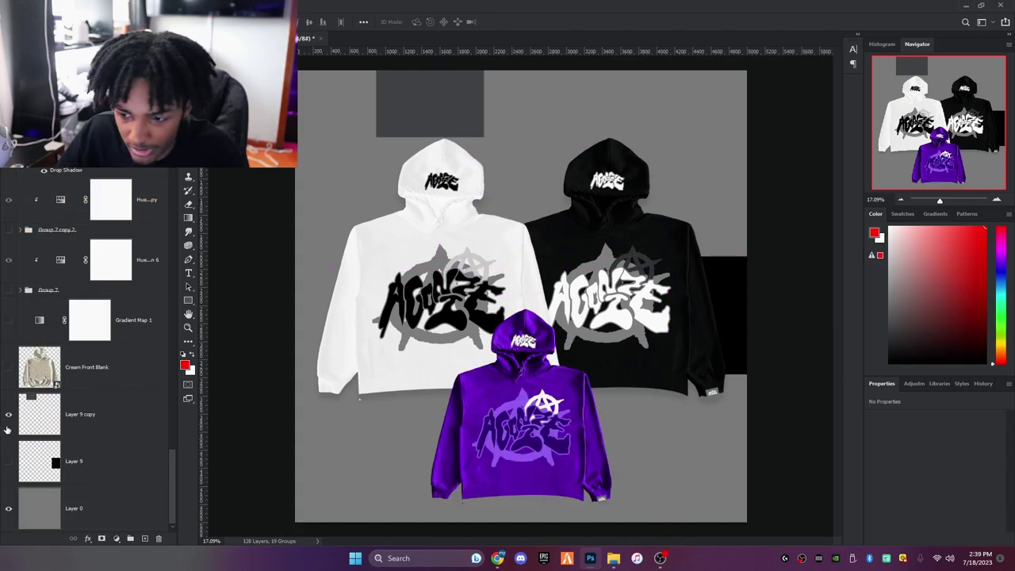
# Hide the Layer 9 and Layer 9 copy backdrop rectangles and shift the purple hoodie to the left
pyautogui.click(8, 417)
pyautogui.scroll(3, 79, 374)
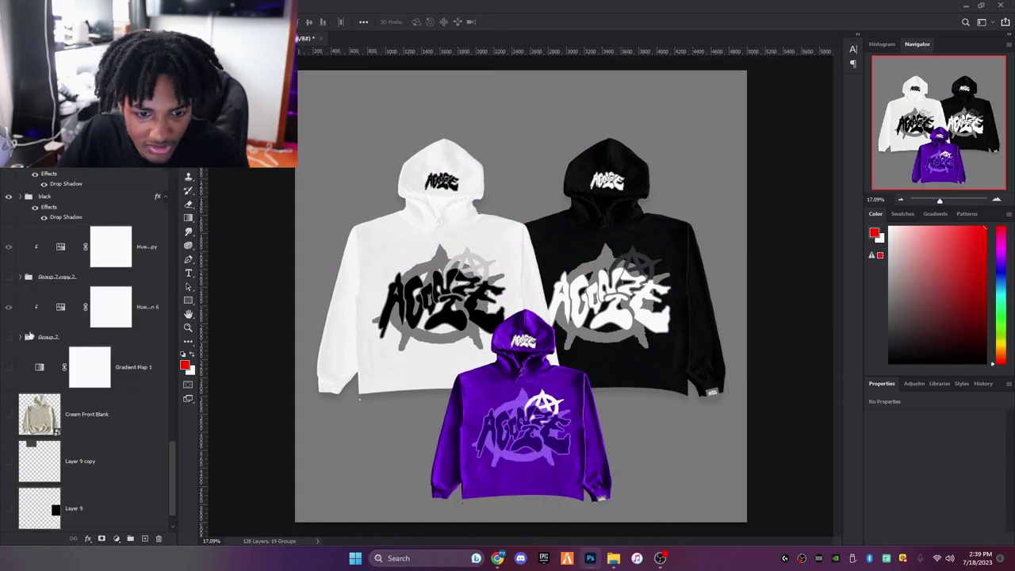
pyautogui.click(9, 370)
pyautogui.moveTo(513, 310); pyautogui.dragTo(506, 309)
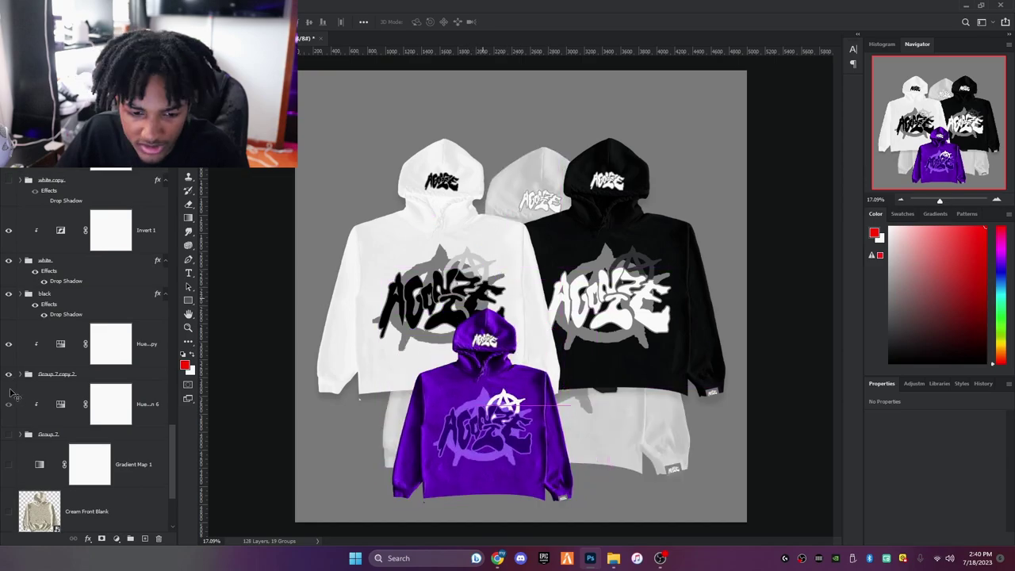
# Try adding the light grey hoodie from Group 2 copy 2 to the layout
pyautogui.click(79, 370)
pyautogui.moveTo(517, 375); pyautogui.dragTo(397, 217)
pyautogui.click(9, 374)
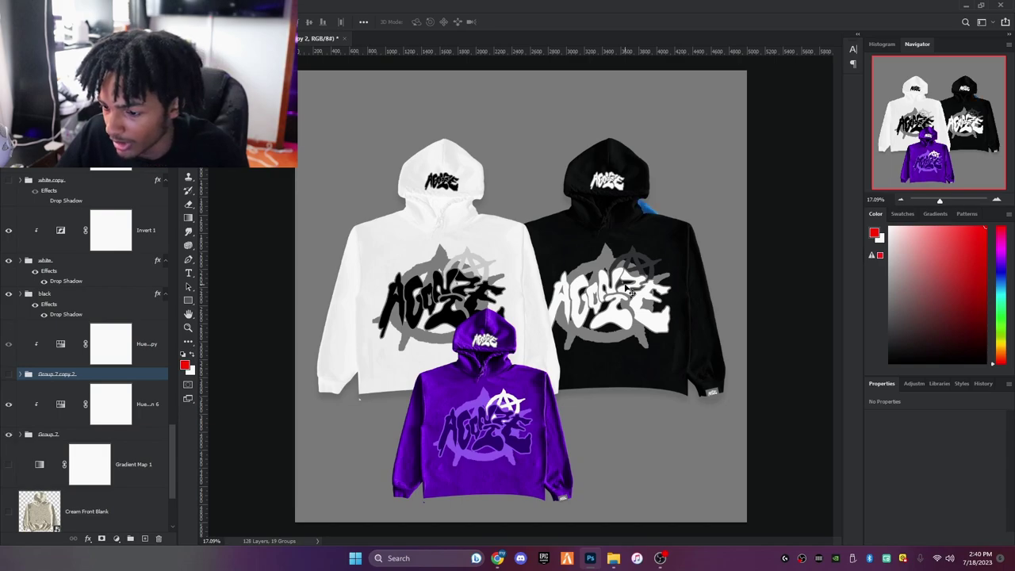
pyautogui.click(9, 374)
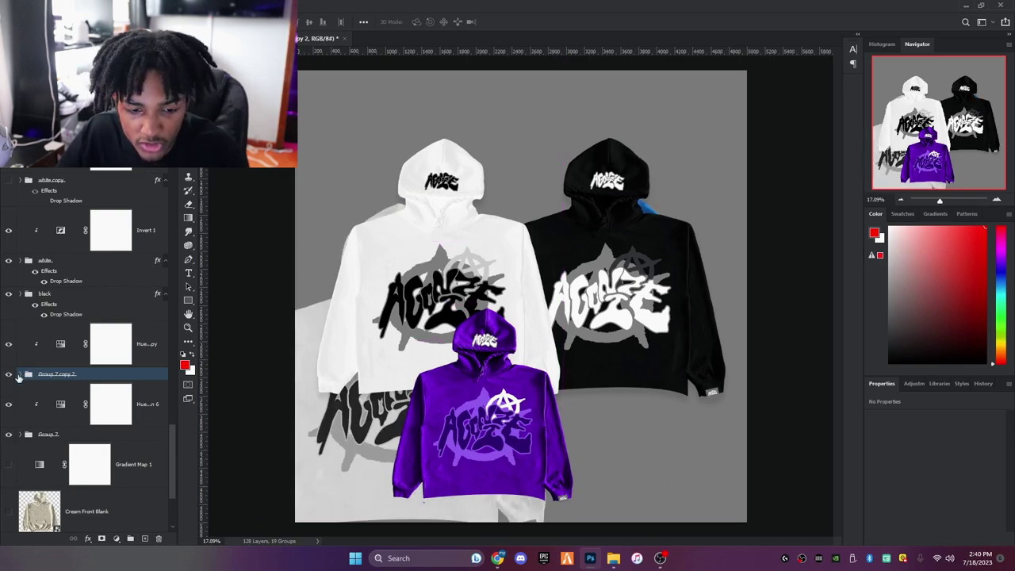
pyautogui.click(9, 375)
# Place the blue hoodie from Group 2 below the black hoodie and stack it with its Hue/Saturation adjustment in front
pyautogui.click(63, 435)
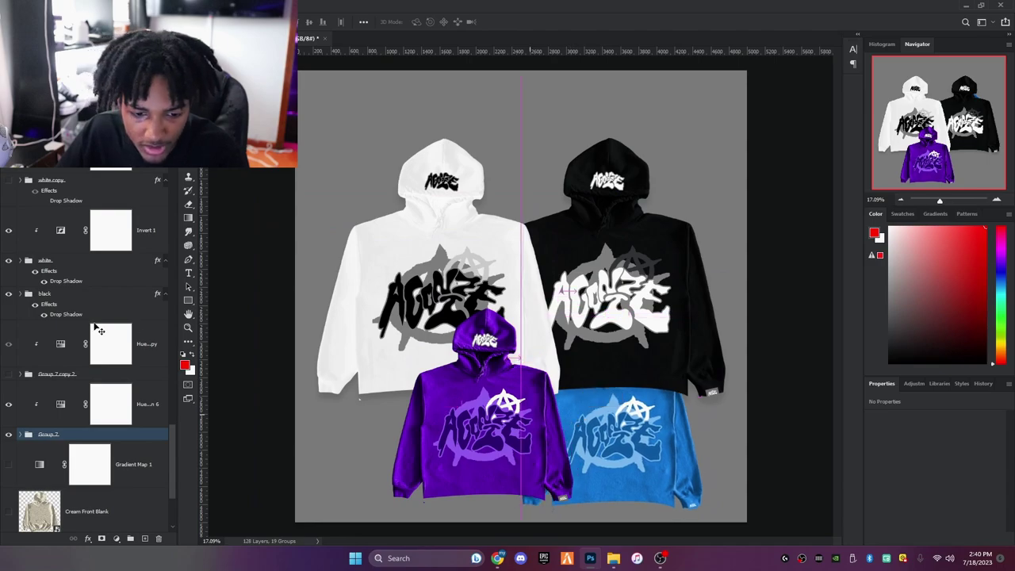
pyautogui.scroll(-4, 47, 317)
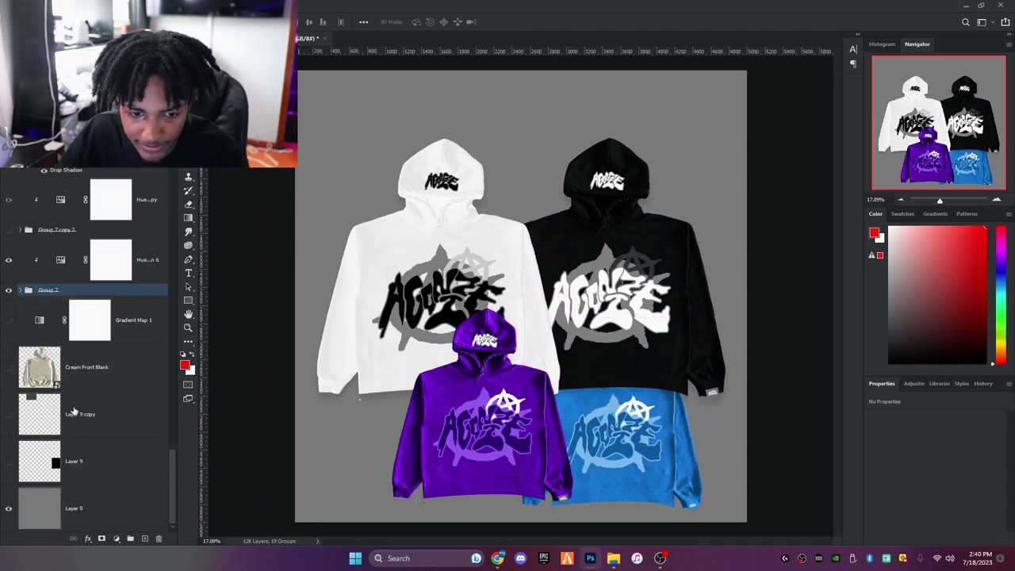
pyautogui.scroll(3, 15, 349)
pyautogui.scroll(5, 13, 320)
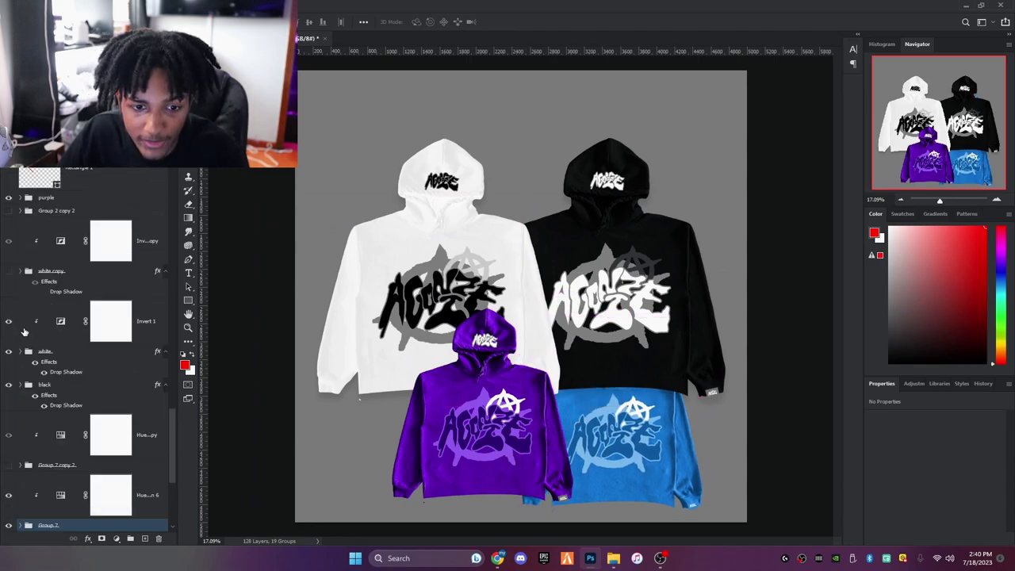
pyautogui.scroll(-3, 108, 402)
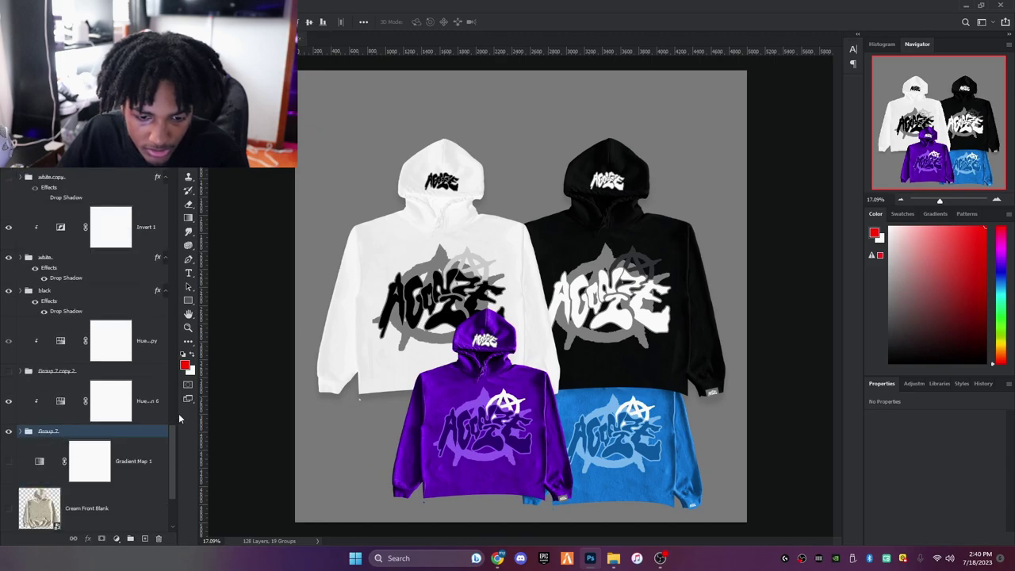
pyautogui.keyDown('shift'); pyautogui.click(149, 416); pyautogui.keyUp('shift')
pyautogui.moveTo(149, 415); pyautogui.dragTo(149, 419)
pyautogui.scroll(3, 149, 418)
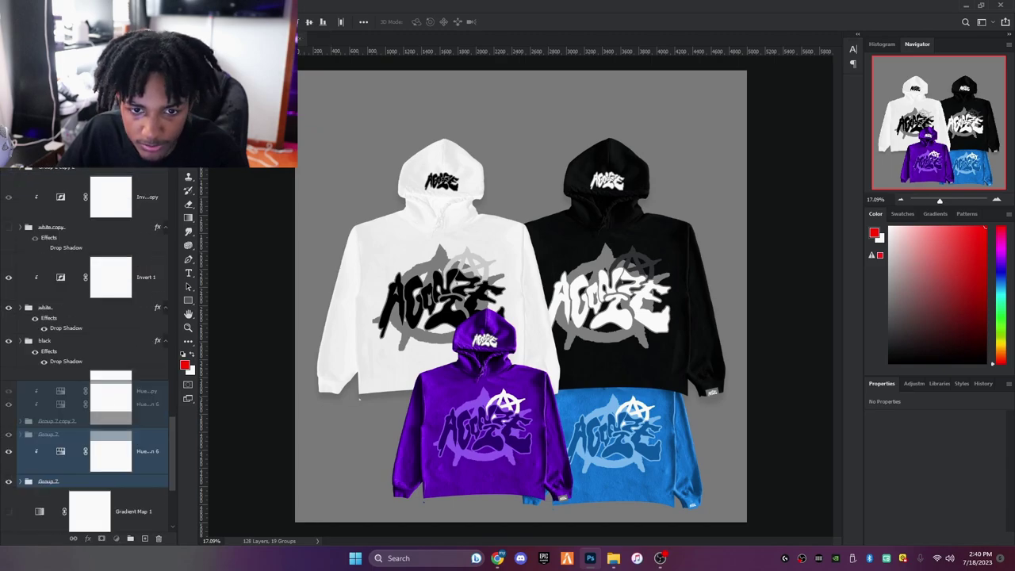
# Shift the purple and blue hoodies left so they sit in front of the white and black ones
pyautogui.moveTo(602, 413); pyautogui.dragTo(578, 418)
pyautogui.scroll(-3, 571, 373)
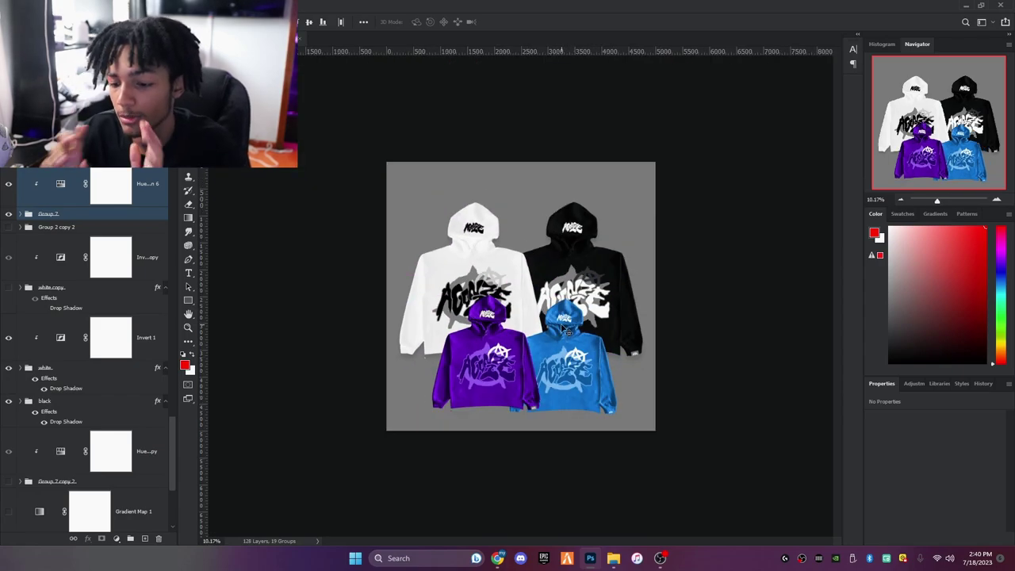
pyautogui.scroll(3, 565, 331)
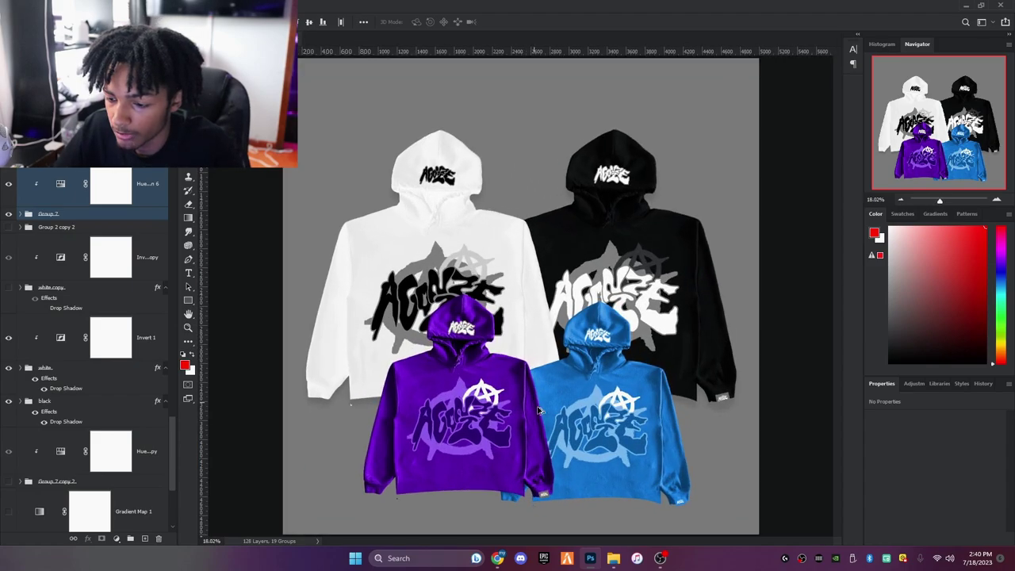
# Inspect the black hoodie's print and briefly show the hidden white copy group, then hide it again
pyautogui.scroll(2, 745, 329)
pyautogui.scroll(4, 626, 318)
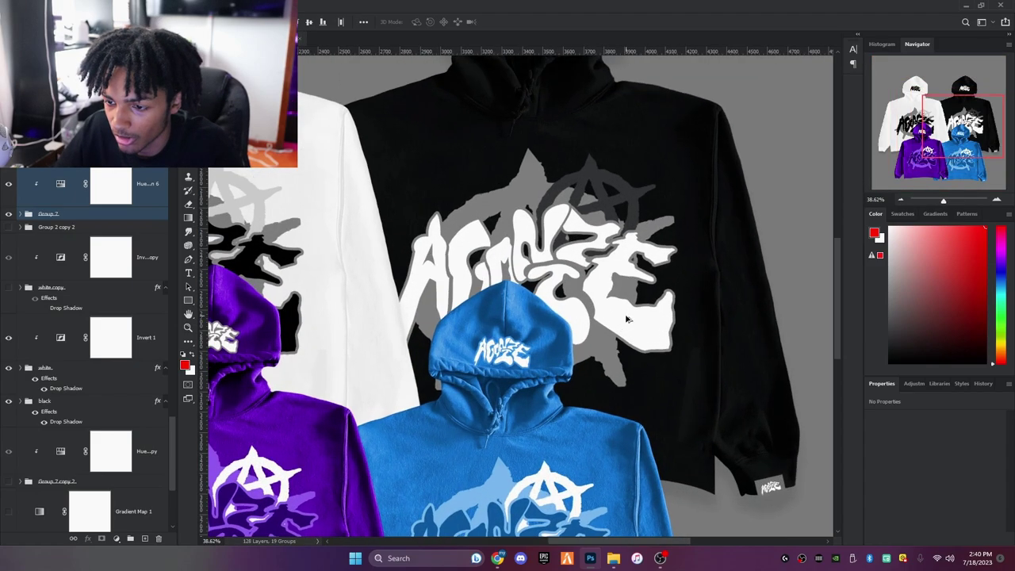
pyautogui.scroll(-8, 626, 318)
pyautogui.scroll(7, 738, 302)
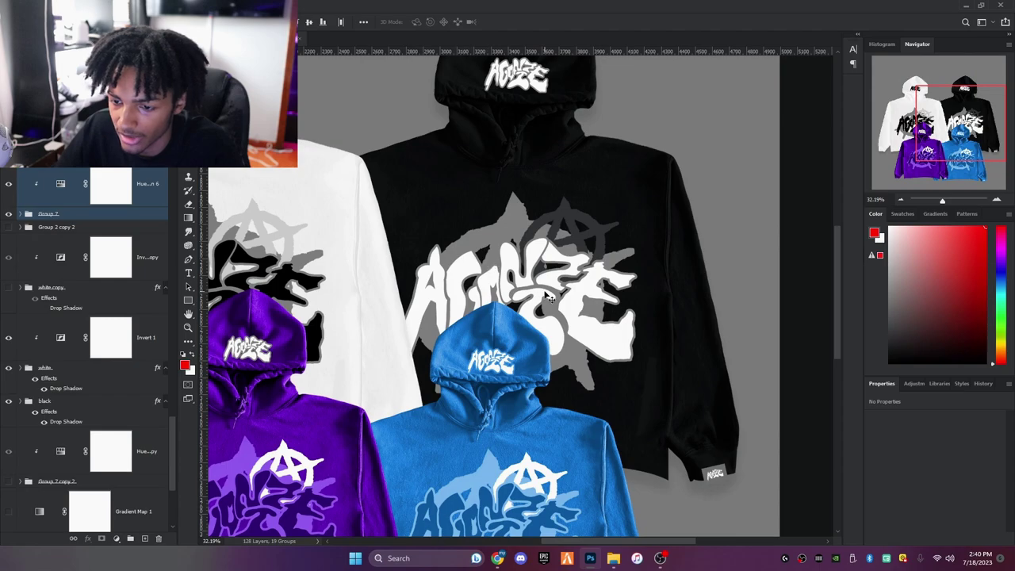
pyautogui.click(39, 230)
pyautogui.scroll(-4, 618, 337)
pyautogui.scroll(5, 645, 298)
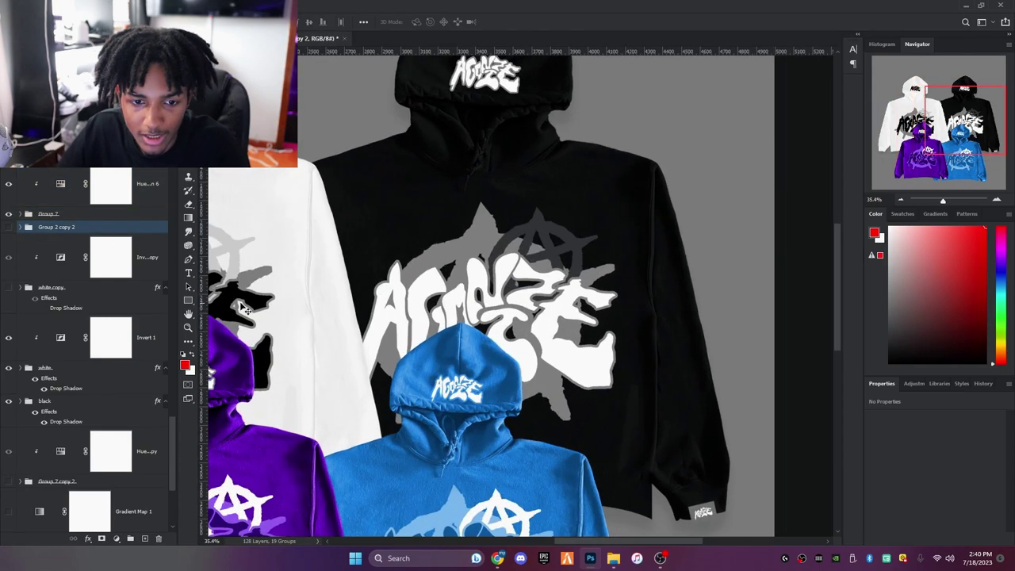
pyautogui.click(9, 289)
pyautogui.click(8, 288)
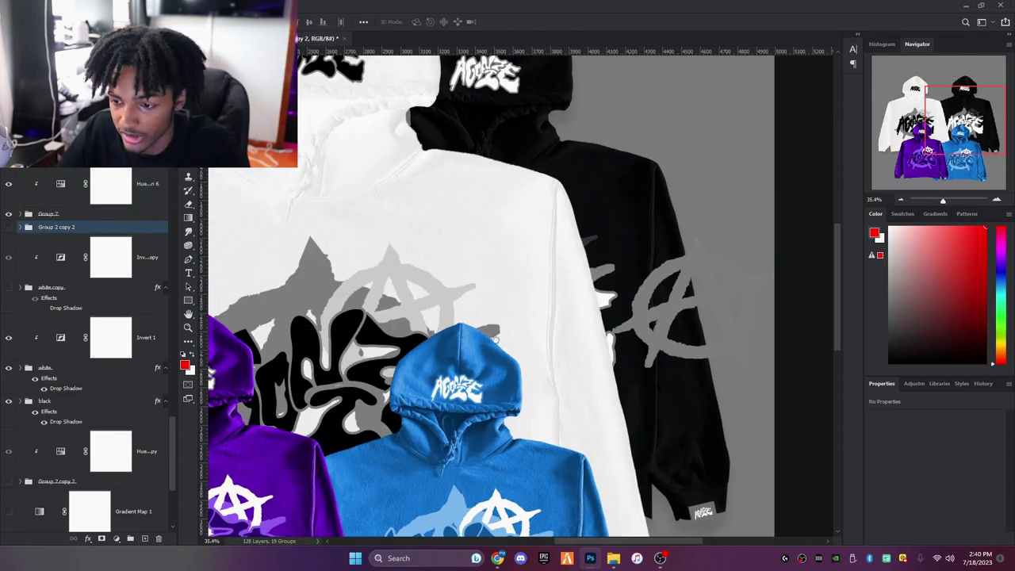
# Try darkening the chest lettering (Layer 5) in the black group with Hue/Saturation, Colorize off and Lightness at -79
pyautogui.keyDown('ctrl'); pyautogui.click(614, 277); pyautogui.keyUp('ctrl')
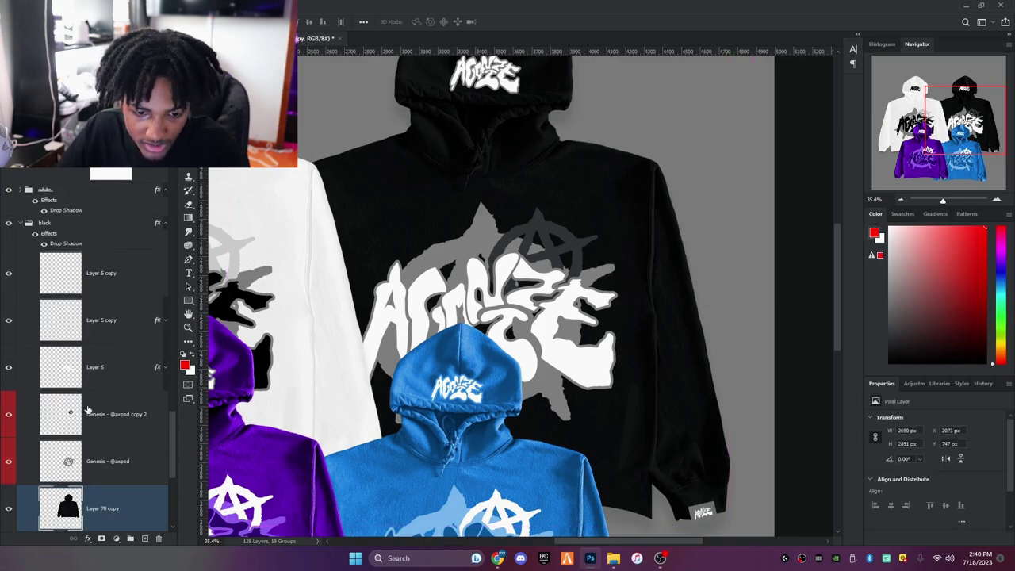
pyautogui.click(111, 371)
pyautogui.hotkey('ctrl', 'u')
pyautogui.moveTo(794, 292); pyautogui.dragTo(741, 293)
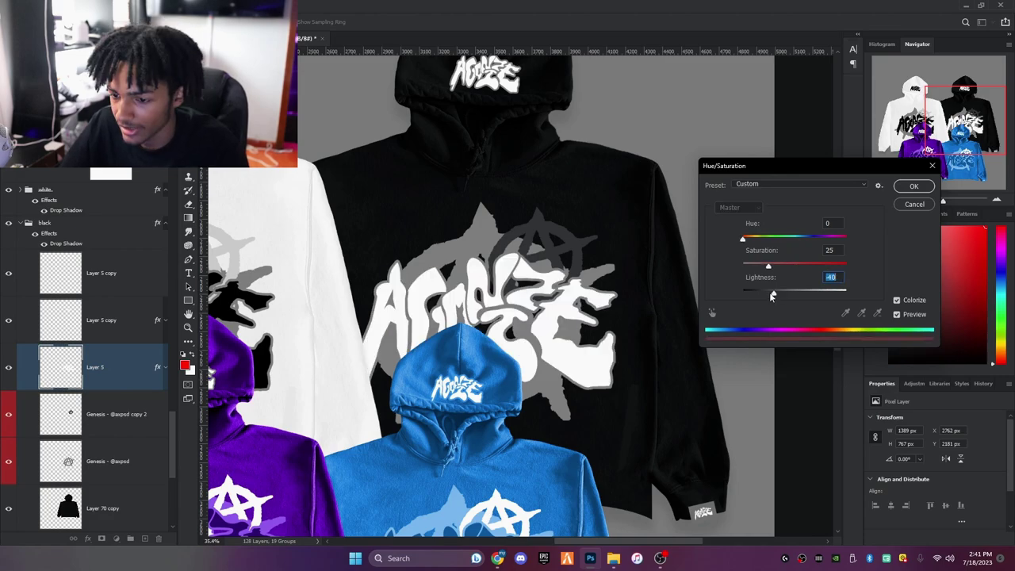
pyautogui.click(911, 302)
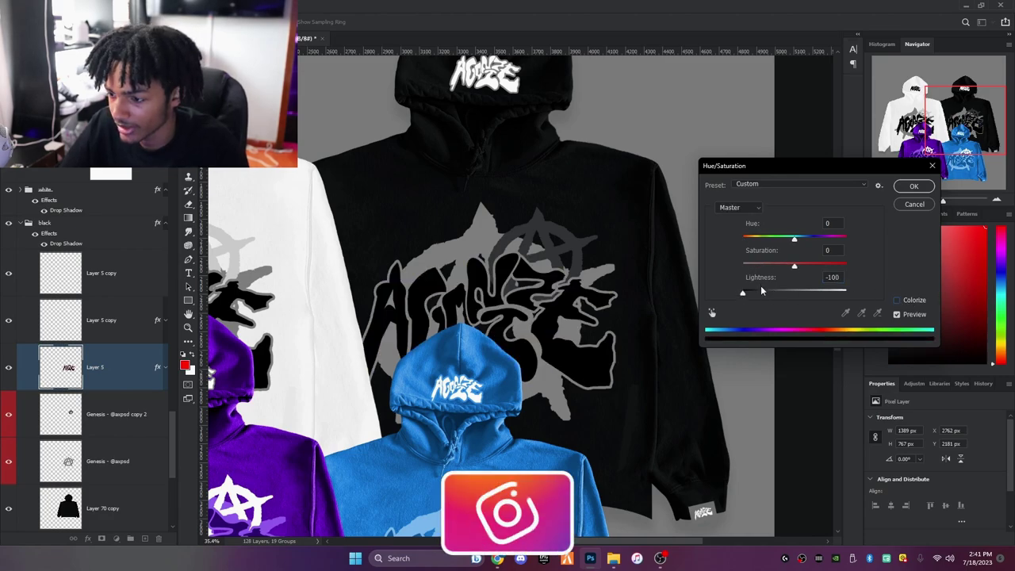
pyautogui.moveTo(774, 293)
pyautogui.mouseDown()
pyautogui.moveTo(787, 295)
pyautogui.moveTo(763, 295)
pyautogui.mouseUp()
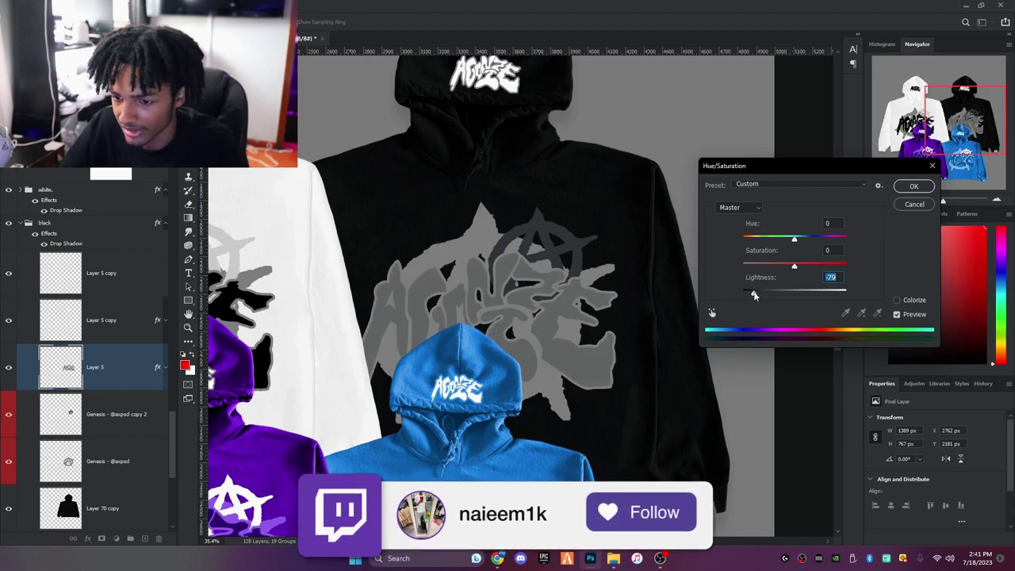
pyautogui.moveTo(762, 293); pyautogui.dragTo(754, 295)
pyautogui.press('Escape')
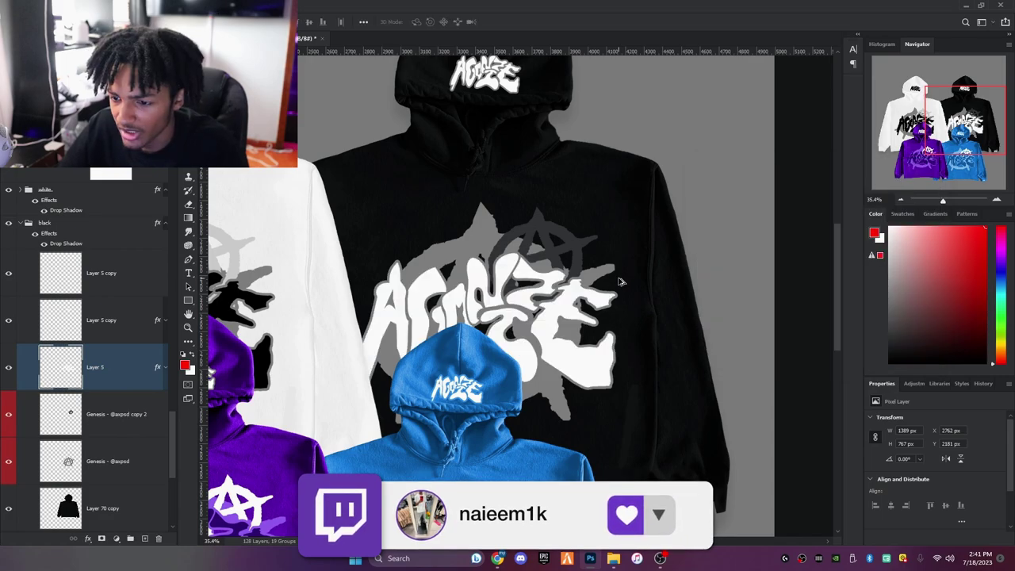
# Examine the black hoodie's print up close and compare its shading with the blue and purple hoodies
pyautogui.scroll(-5, 620, 281)
pyautogui.scroll(3, 745, 286)
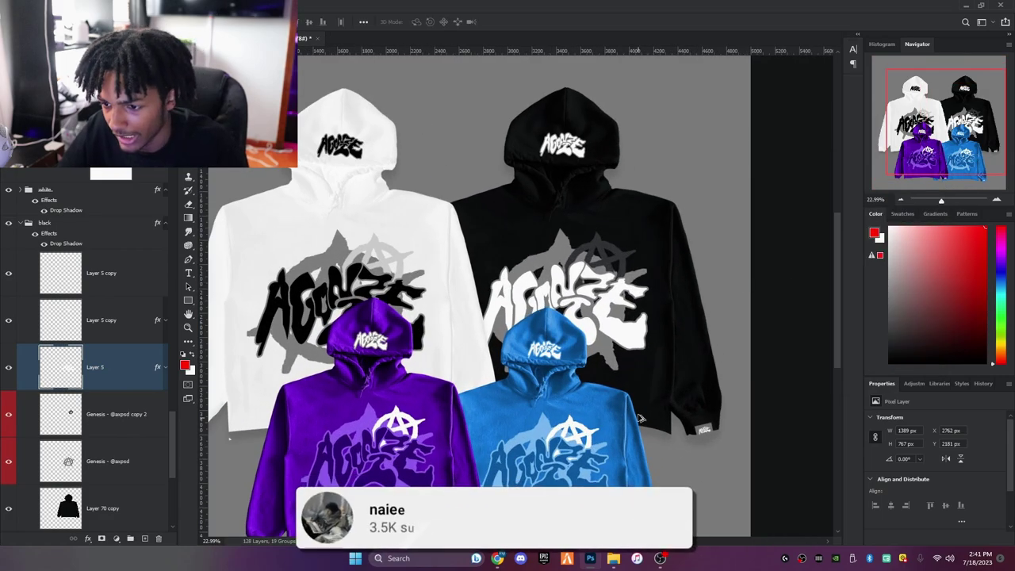
pyautogui.scroll(4, 682, 364)
pyautogui.scroll(-5, 678, 364)
pyautogui.scroll(3, 588, 407)
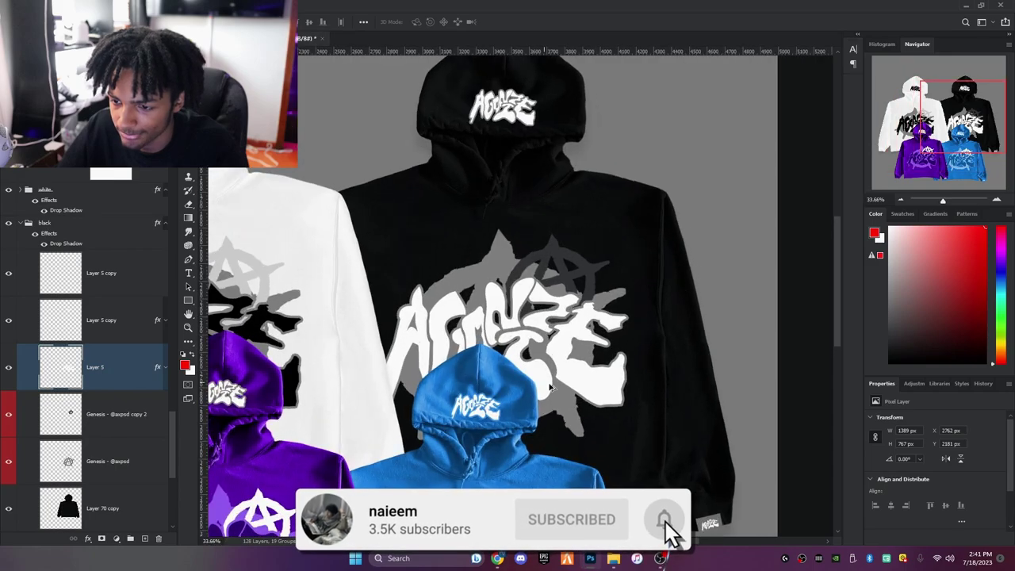
pyautogui.scroll(3, 469, 426)
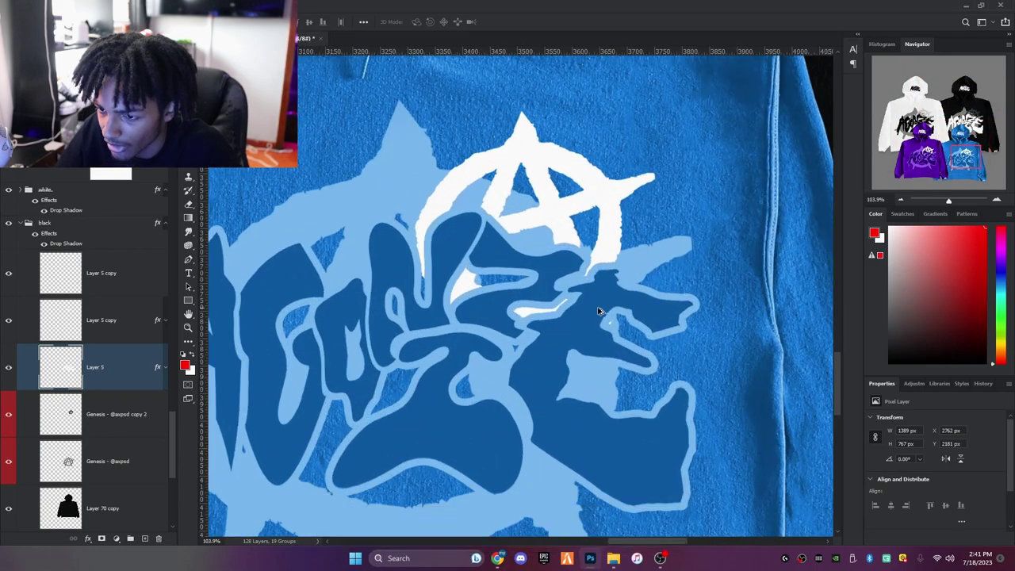
pyautogui.scroll(-2, 510, 286)
pyautogui.scroll(-3, 512, 279)
pyautogui.scroll(3, 646, 211)
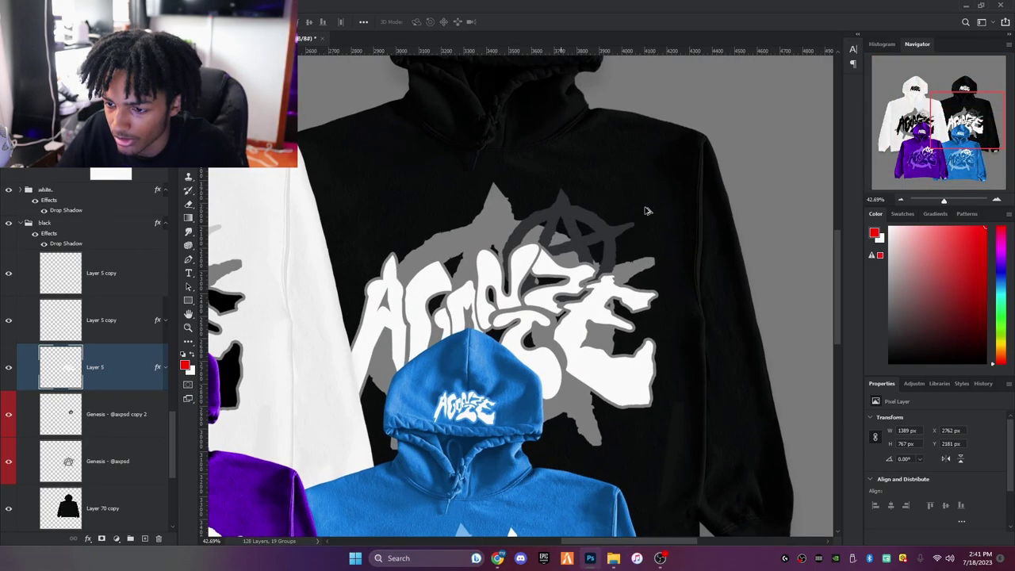
pyautogui.scroll(-4, 682, 333)
pyautogui.scroll(3, 675, 278)
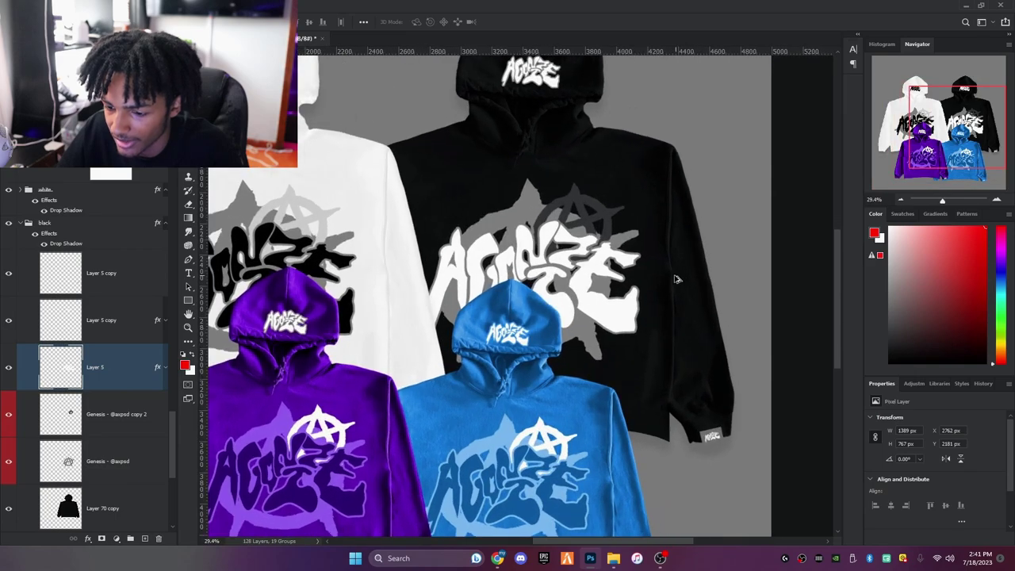
pyautogui.scroll(1, 624, 157)
pyautogui.scroll(-1, 123, 404)
# Darken the large grey symbol behind the black hoodie's chest lettering to a dark charcoal using Hue/Saturation
pyautogui.click(122, 404)
pyautogui.hotkey('ctrl', 'u')
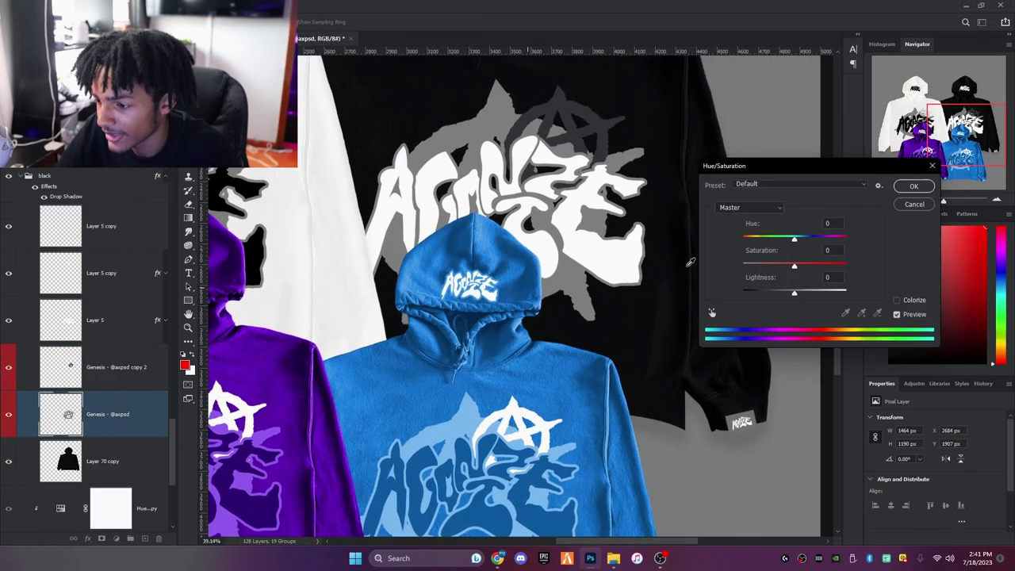
pyautogui.click(773, 293)
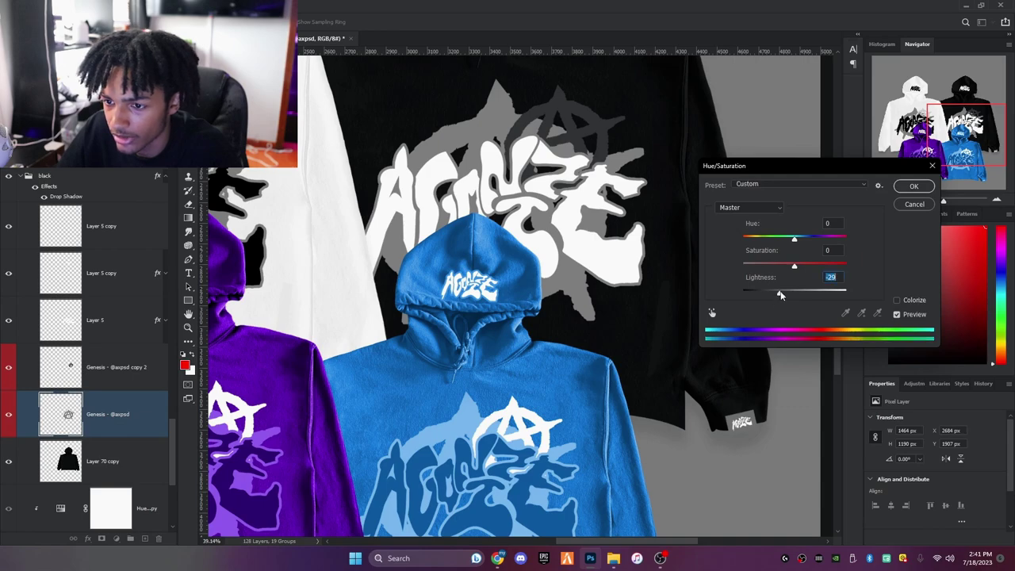
pyautogui.moveTo(769, 298)
pyautogui.mouseDown()
pyautogui.moveTo(761, 296)
pyautogui.moveTo(787, 297)
pyautogui.mouseUp()
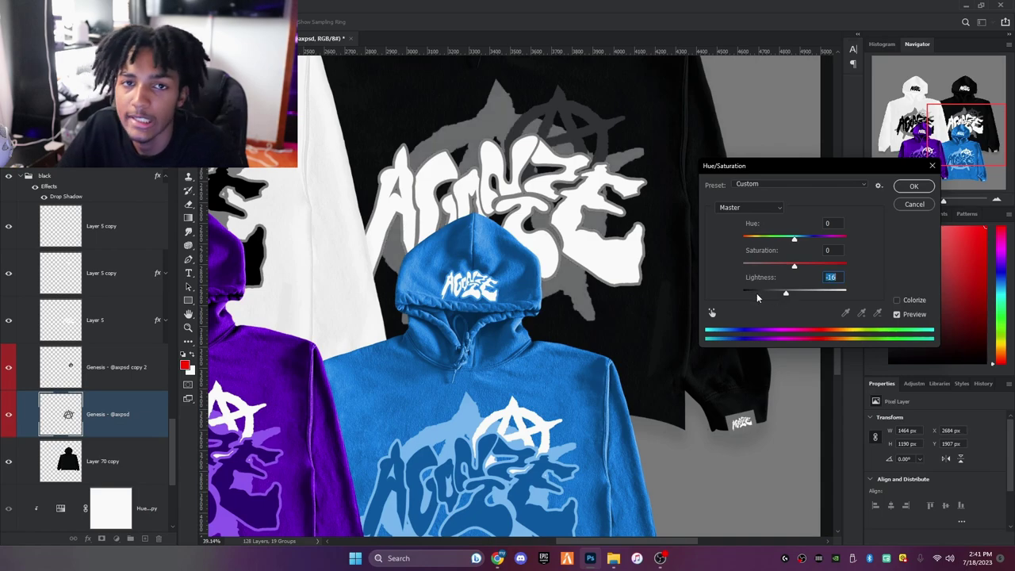
pyautogui.click(757, 297)
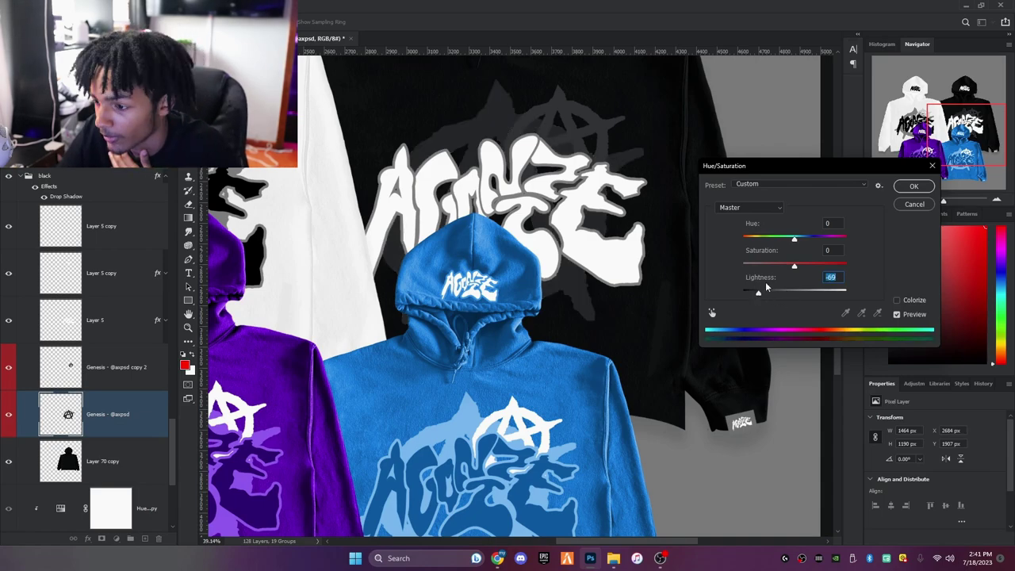
pyautogui.moveTo(754, 296); pyautogui.dragTo(762, 296)
pyautogui.click(912, 187)
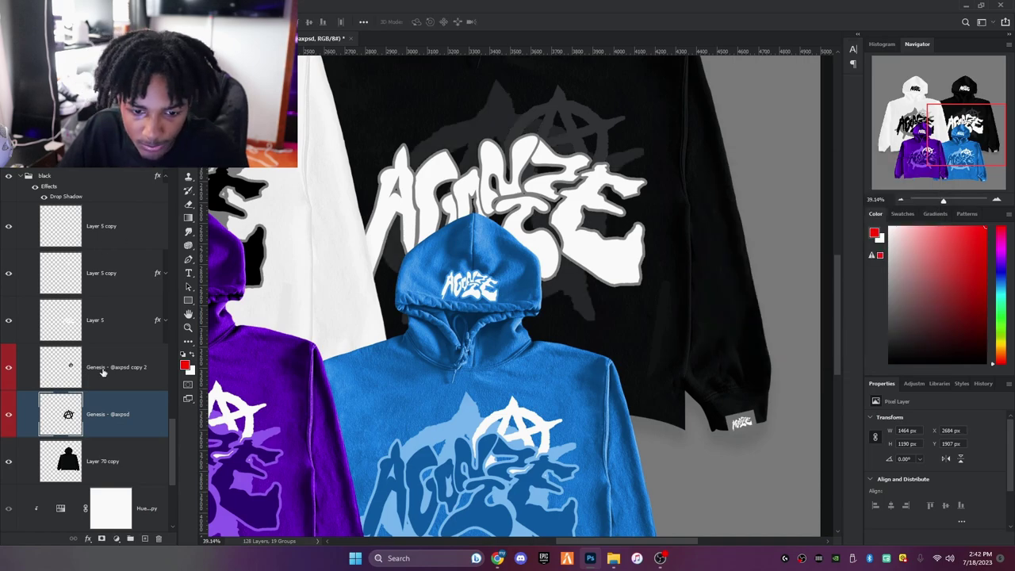
# Lighten the smaller circled-A symbol on the black hoodie with a Hue/Saturation Lightness of +29
pyautogui.hotkey('alt', ']')
pyautogui.hotkey('ctrl', 'u')
pyautogui.click(809, 295)
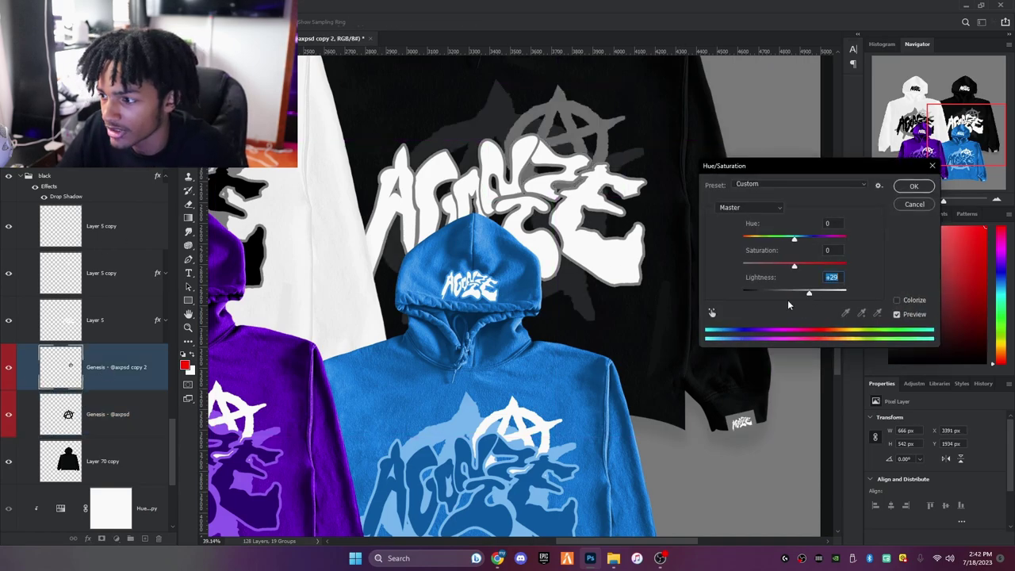
pyautogui.click(910, 186)
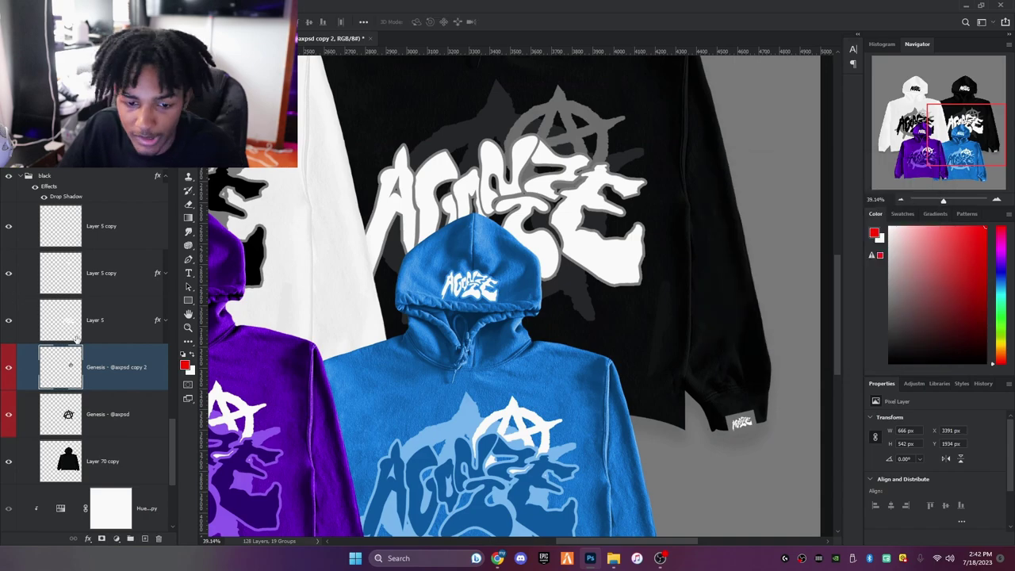
# Darken the white chest lettering on the black hoodie to near black using Hue/Saturation Lightness
pyautogui.click(115, 319)
pyautogui.hotkey('ctrl', 'u')
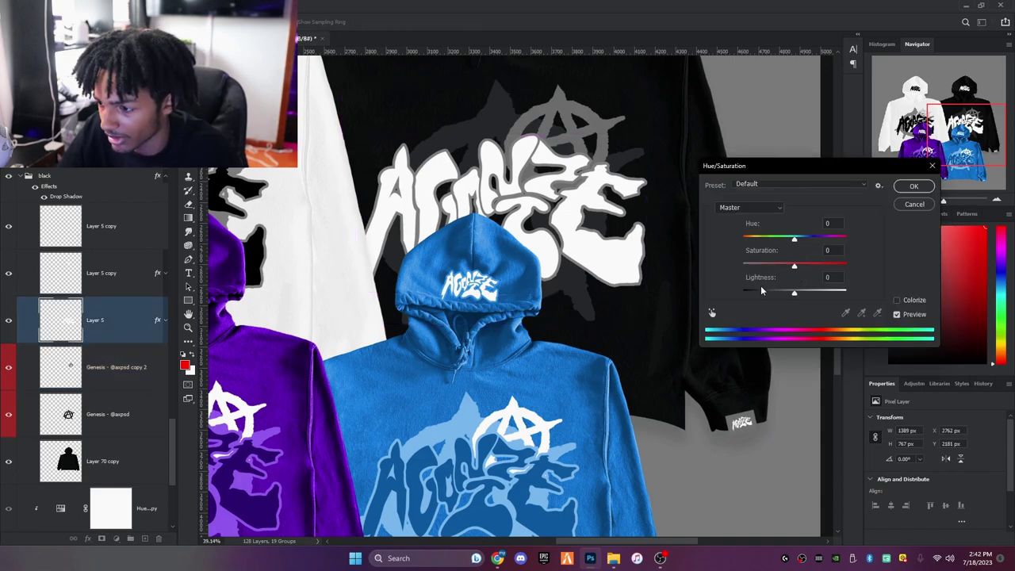
pyautogui.moveTo(761, 291); pyautogui.dragTo(748, 293)
pyautogui.click(913, 187)
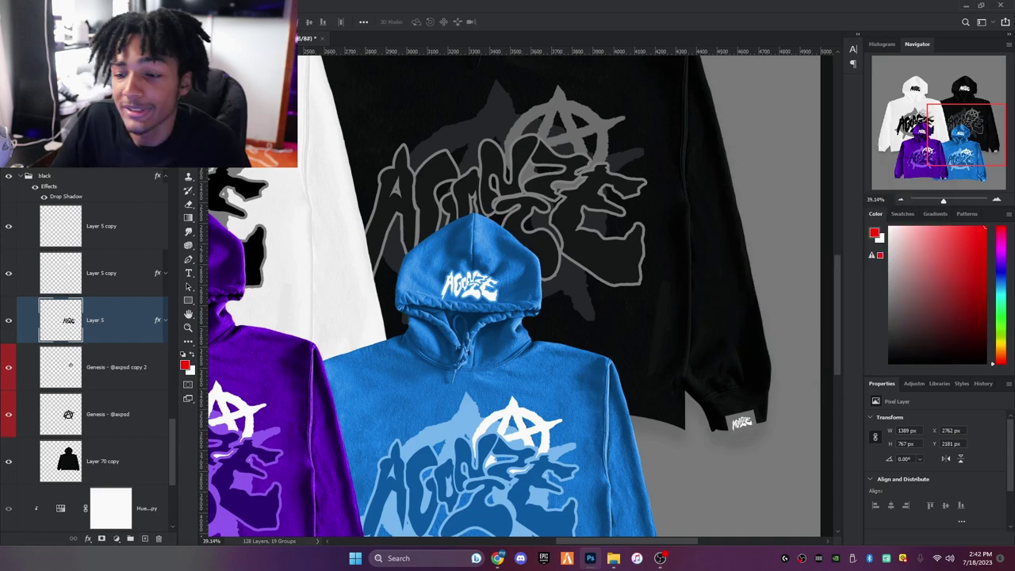
# Recolour the stroke around the black hoodie's chest lettering to 292929, sampled from the dark symbol behind it
pyautogui.doubleClick(126, 325)
pyautogui.click(65, 136)
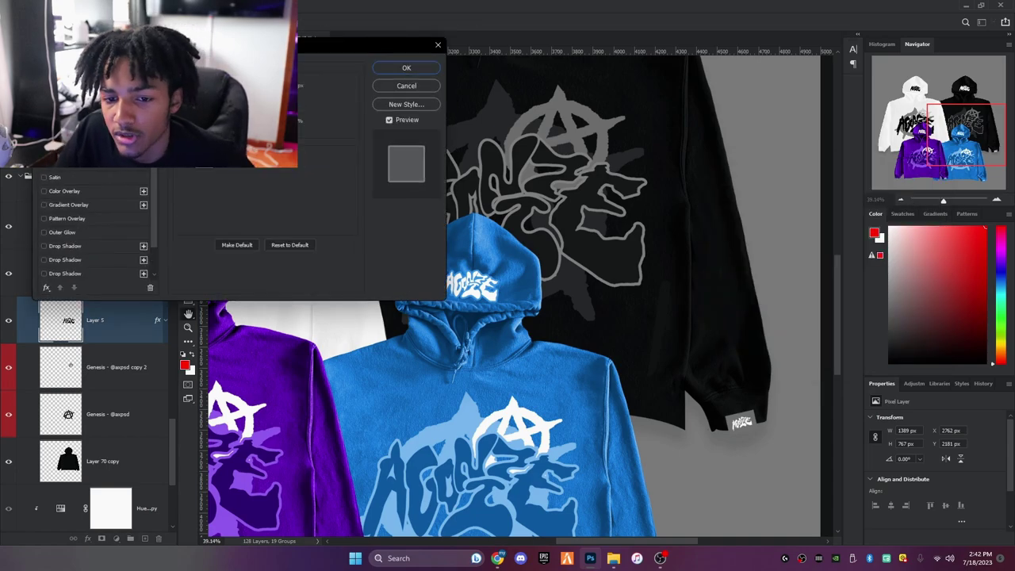
pyautogui.click(204, 161)
pyautogui.click(502, 128)
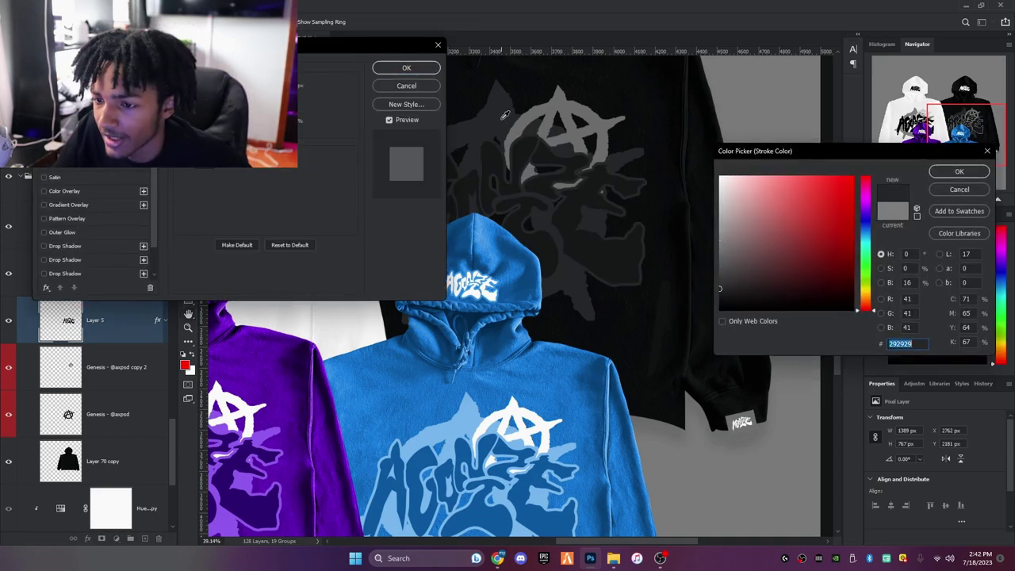
pyautogui.press('Return')
pyautogui.click(395, 68)
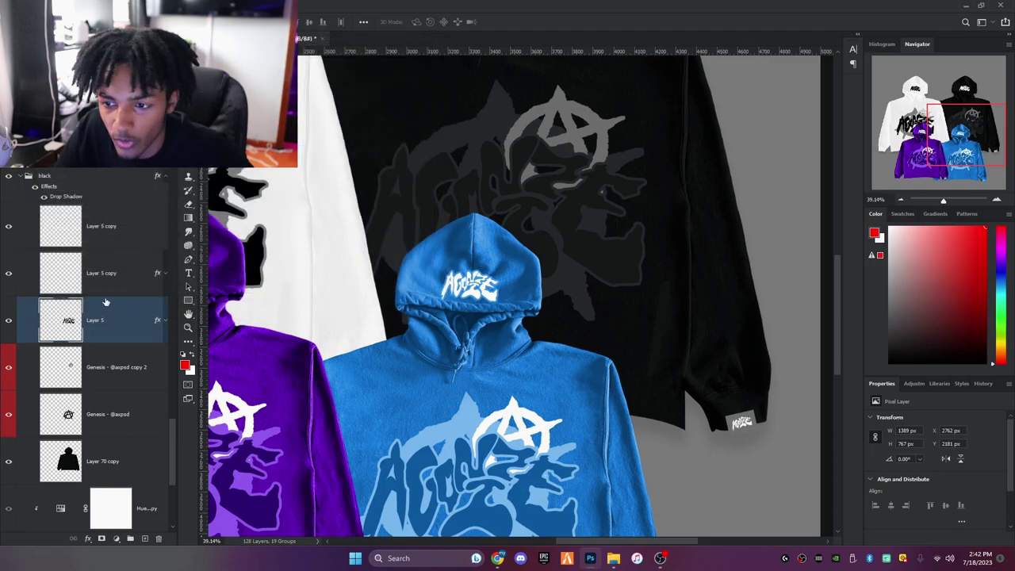
# Lighten the black hoodie's smaller circled-A symbol to white and its chest lettering by a Lightness of +18 using Hue/Saturation
pyautogui.scroll(-5, 428, 245)
pyautogui.scroll(5, 714, 285)
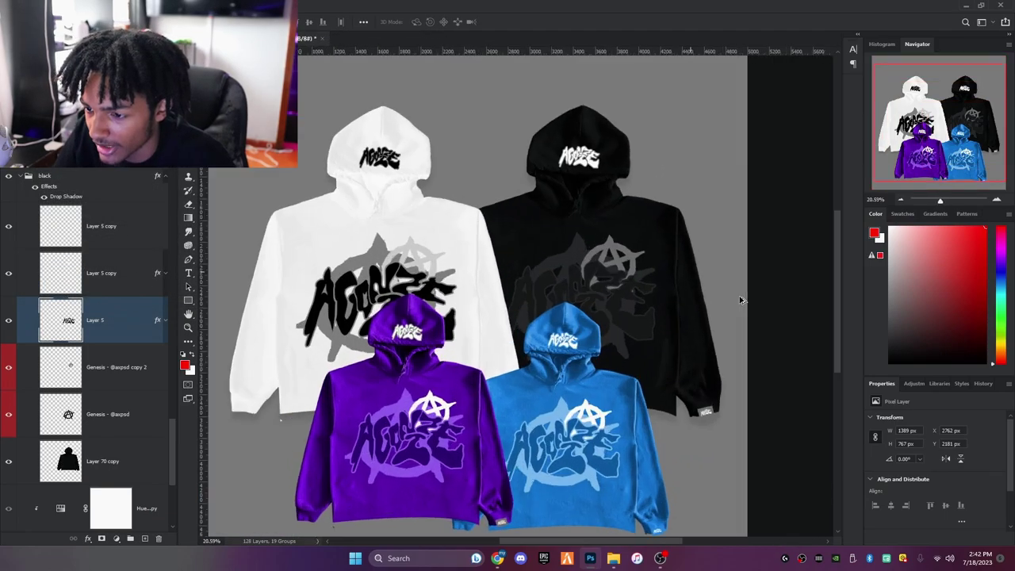
pyautogui.scroll(-2, 706, 294)
pyautogui.scroll(2, 634, 301)
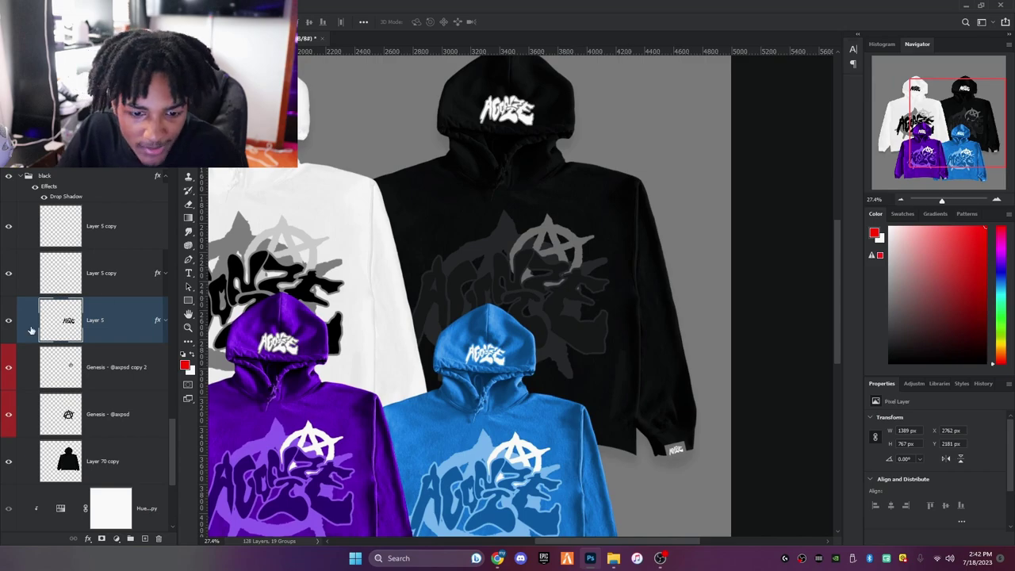
pyautogui.click(107, 368)
pyautogui.hotkey('ctrl', 'u')
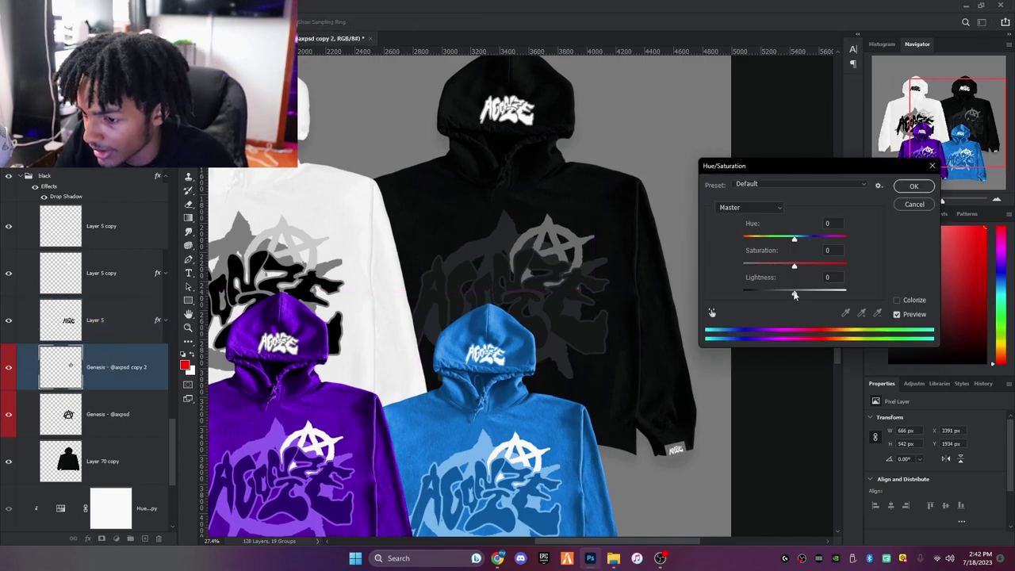
pyautogui.moveTo(897, 301); pyautogui.dragTo(895, 298)
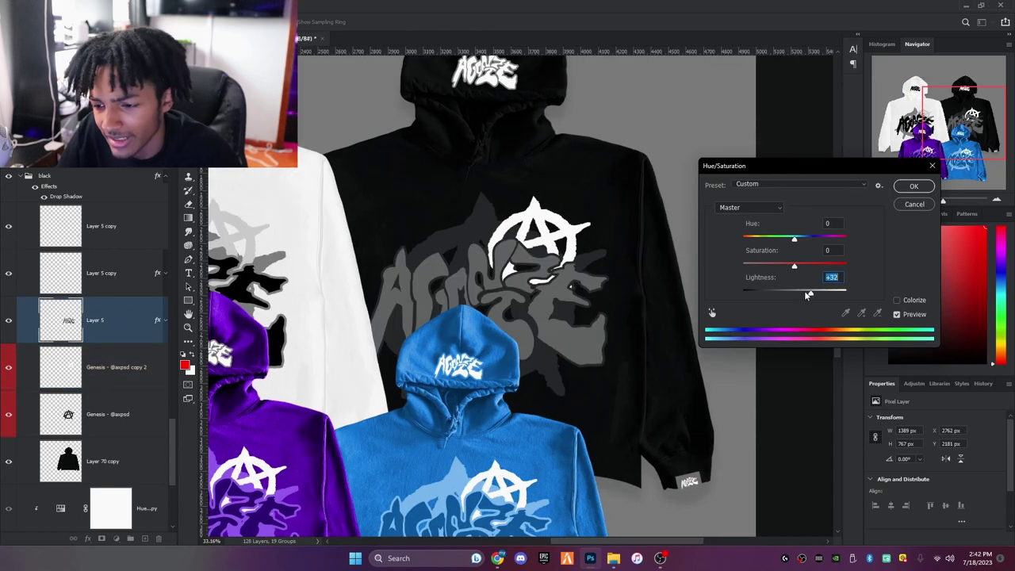
pyautogui.click(805, 293)
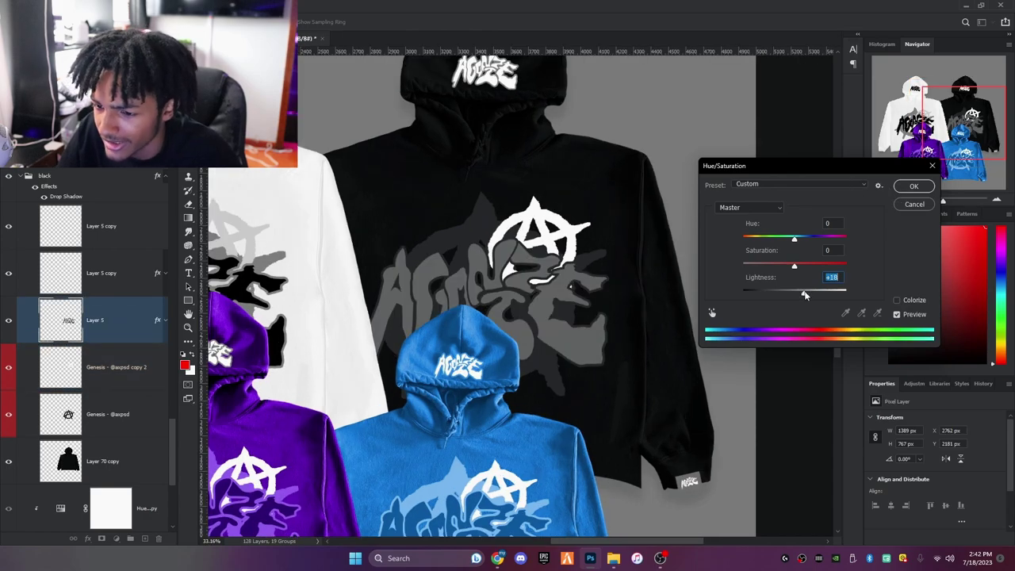
pyautogui.click(913, 185)
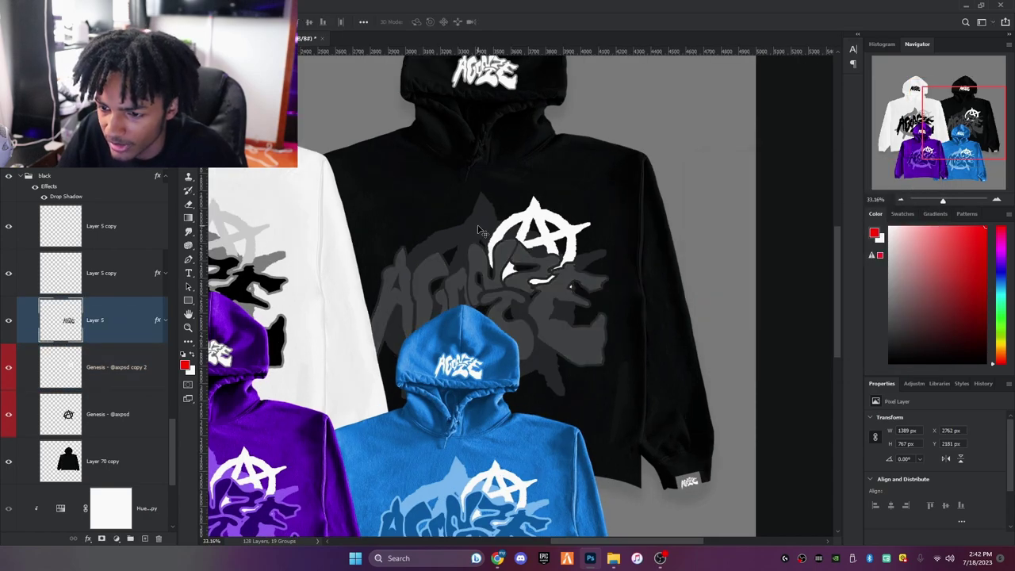
# Darken the black hoodie's smaller white circled-A symbol with a Hue/Saturation Lightness of -60
pyautogui.scroll(3, 483, 238)
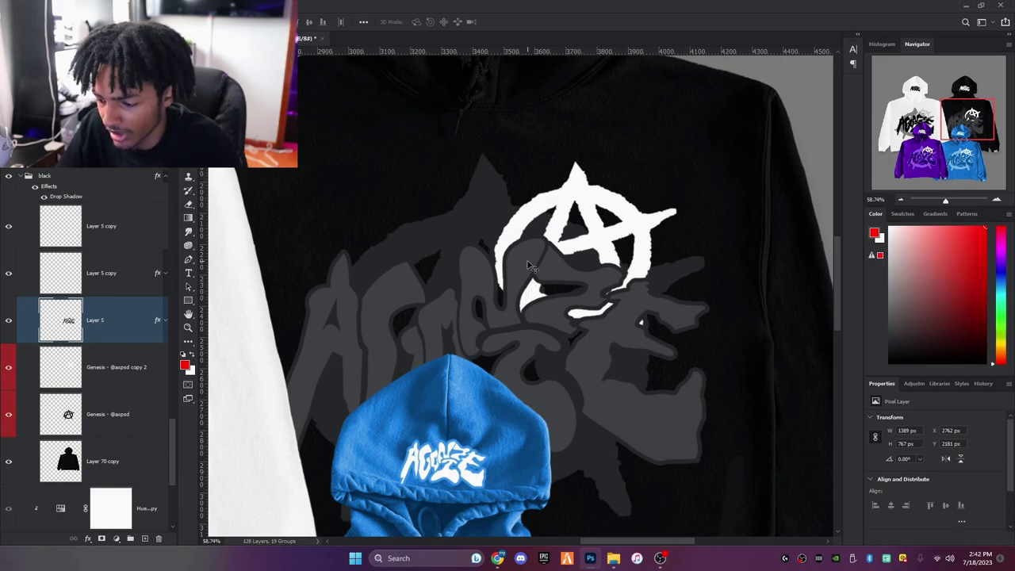
pyautogui.click(95, 384)
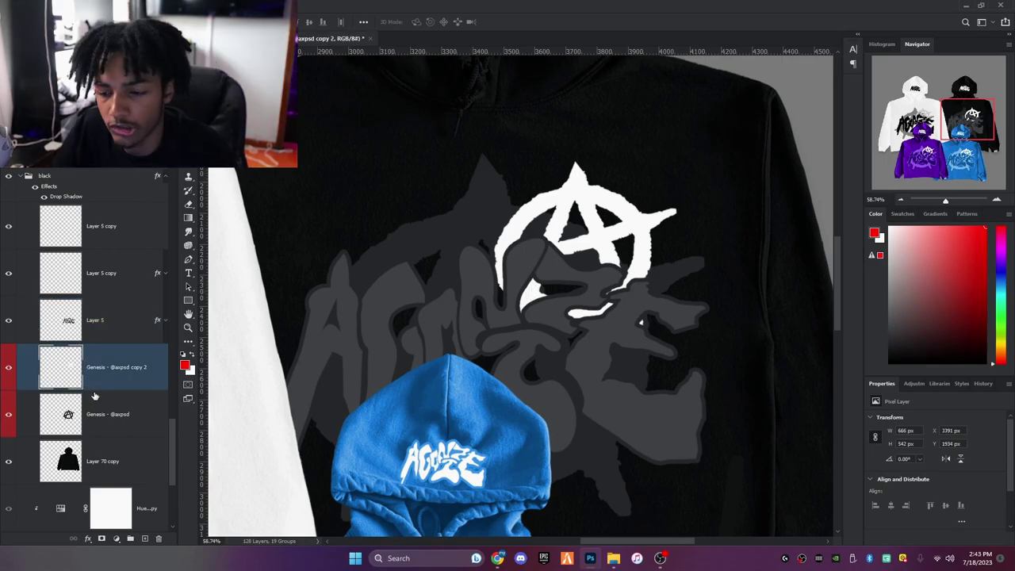
pyautogui.hotkey('ctrl', 'u')
pyautogui.moveTo(794, 294); pyautogui.dragTo(764, 299)
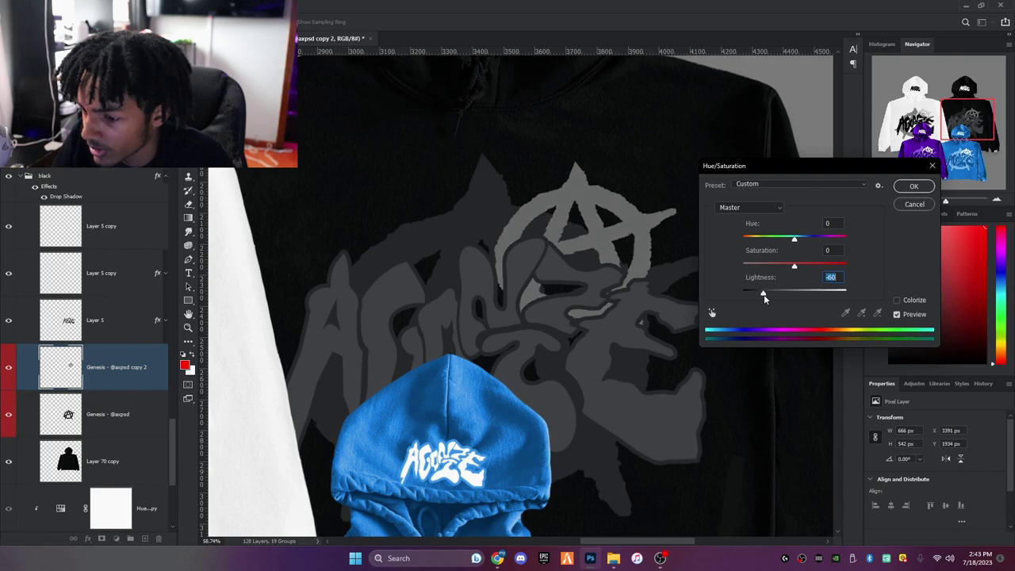
pyautogui.click(913, 186)
# Darken the white lettering on the black hoodie's hood to mid grey using Hue/Saturation Lightness
pyautogui.scroll(-5, 654, 275)
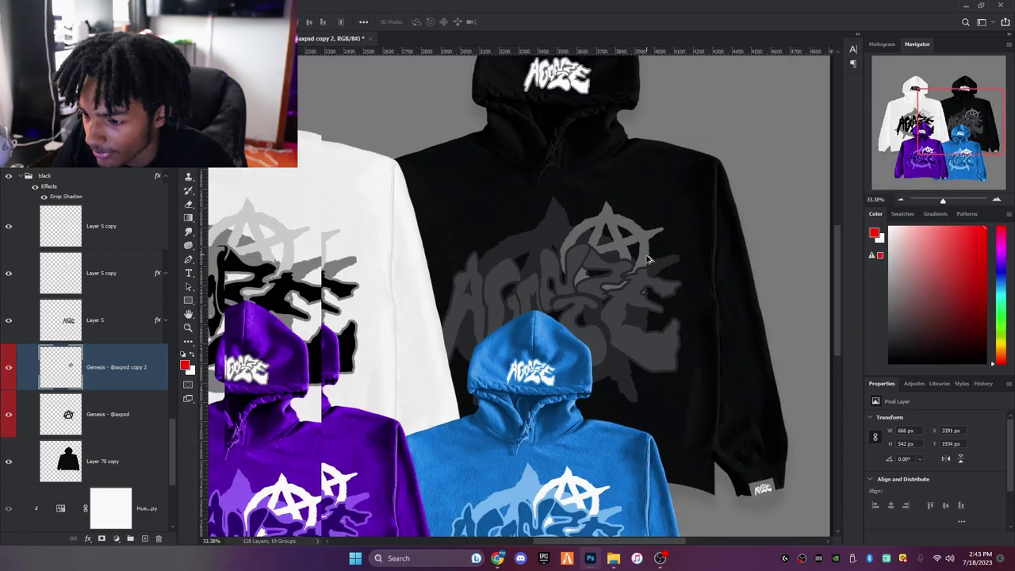
pyautogui.scroll(3, 653, 275)
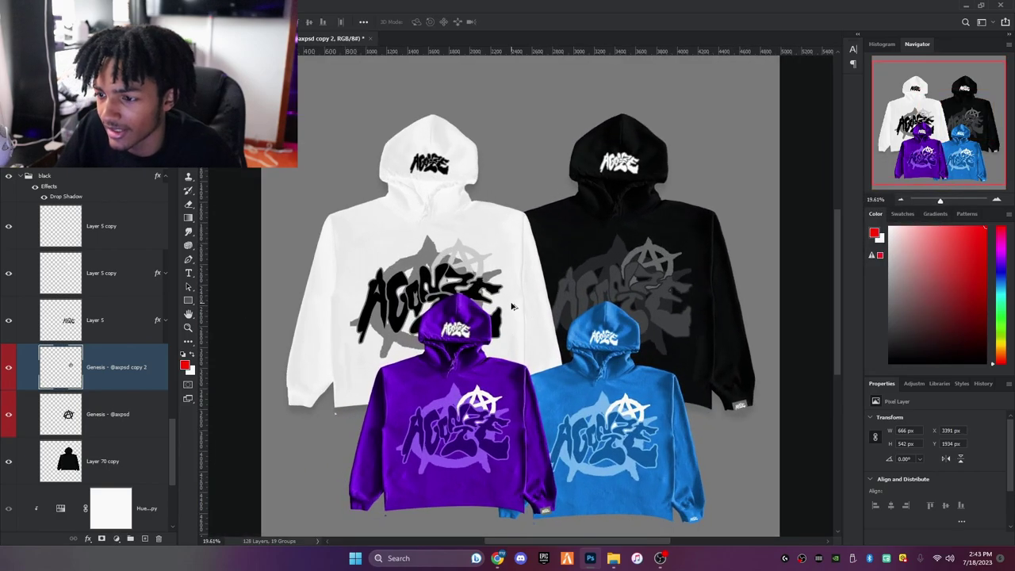
pyautogui.scroll(2, 702, 166)
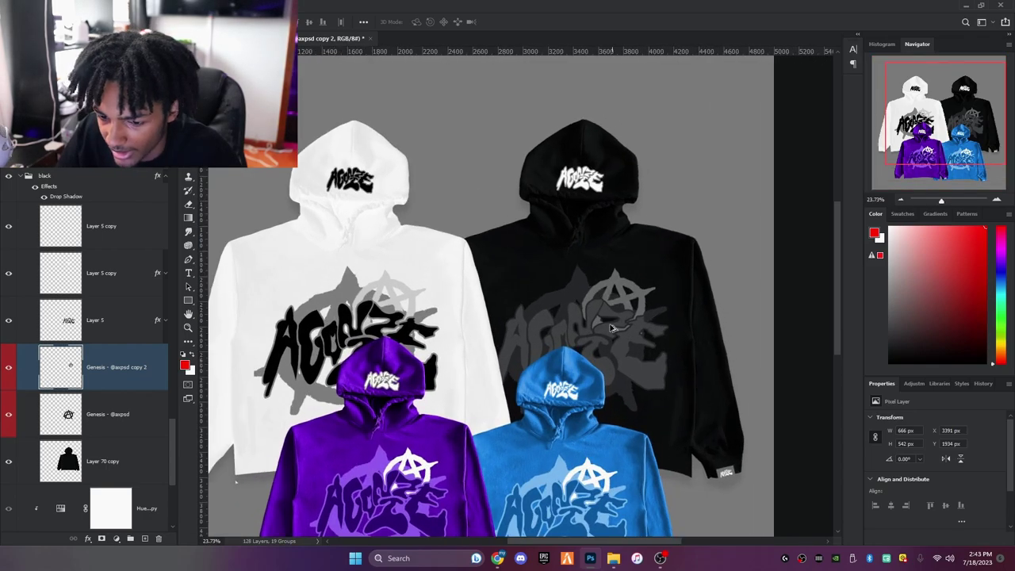
pyautogui.scroll(-1, 708, 170)
pyautogui.scroll(1, 742, 164)
pyautogui.scroll(2, 609, 260)
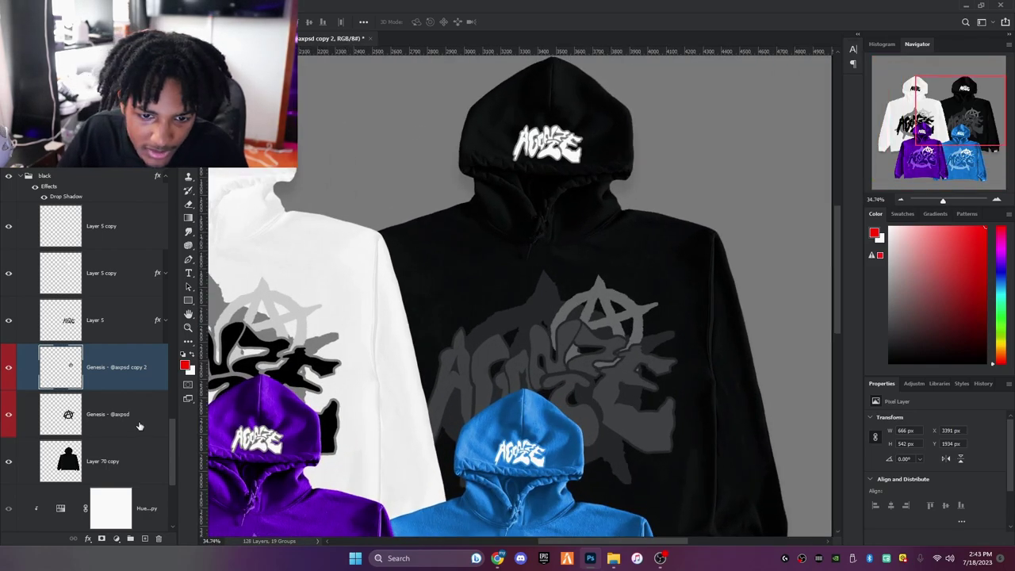
pyautogui.click(24, 274)
pyautogui.click(7, 273)
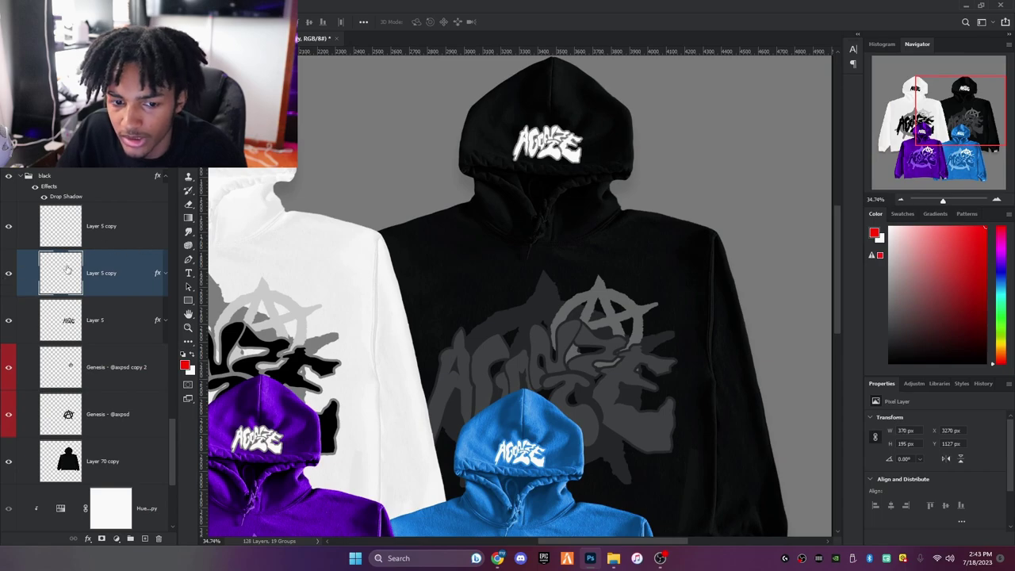
pyautogui.hotkey('ctrl', 'u')
pyautogui.moveTo(793, 292); pyautogui.dragTo(761, 297)
pyautogui.click(911, 184)
# Recolour the stroke around the black hoodie's hood lettering to 292929, sampled from the dark chest symbol
pyautogui.doubleClick(157, 273)
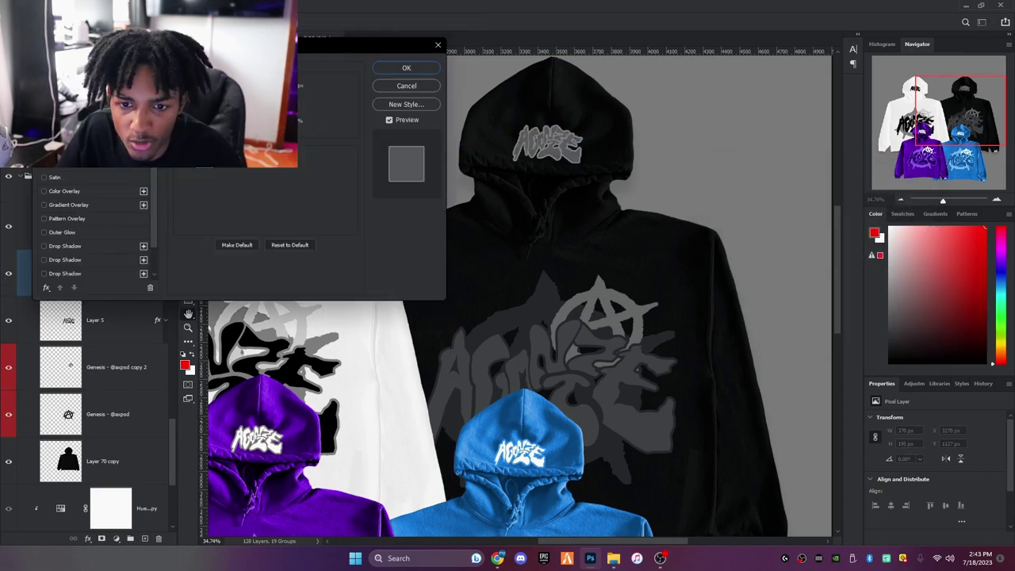
pyautogui.click(207, 167)
pyautogui.click(529, 312)
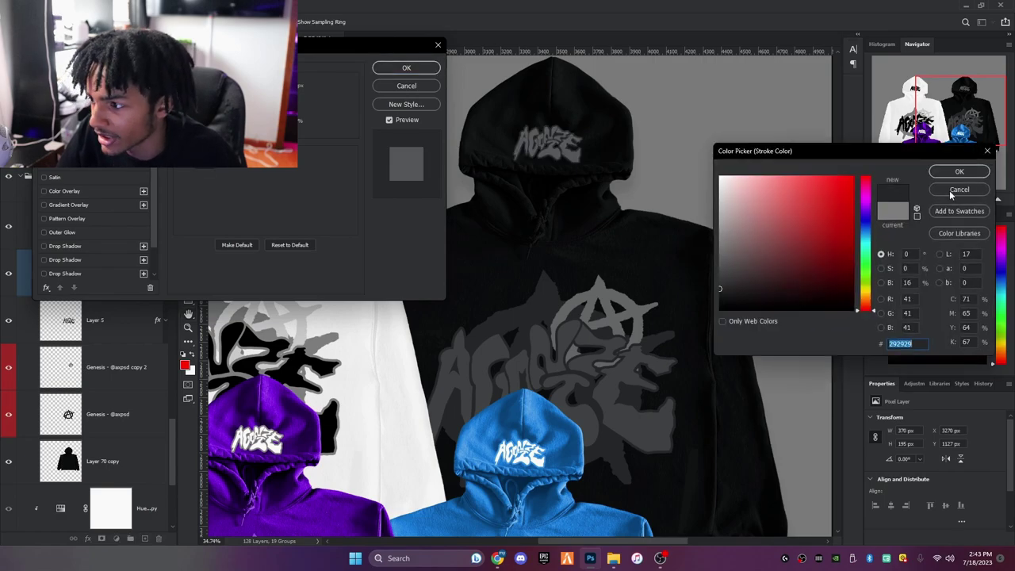
pyautogui.click(958, 171)
pyautogui.click(406, 67)
pyautogui.hotkey('ctrl', '0')
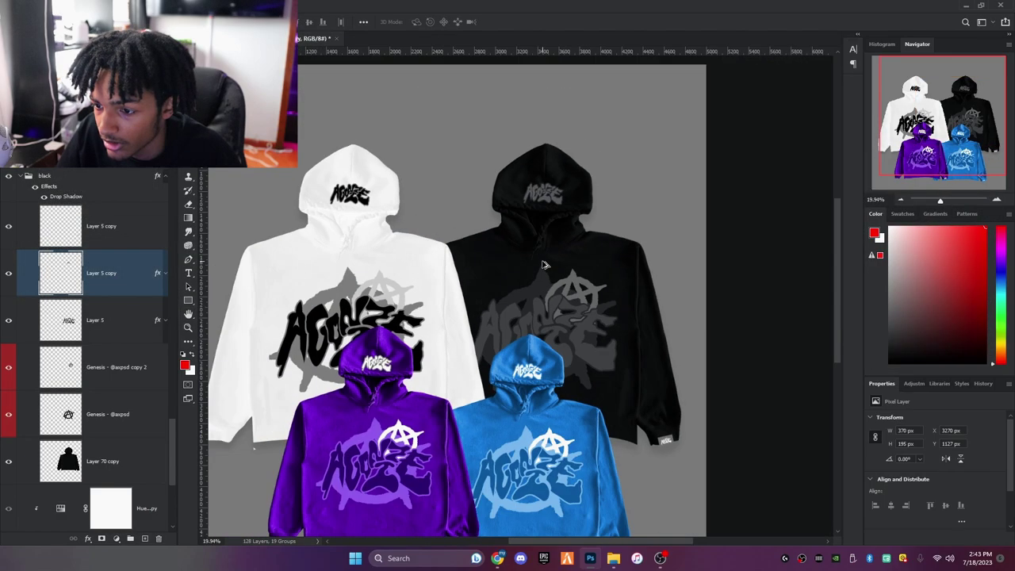
pyautogui.scroll(-1, 547, 286)
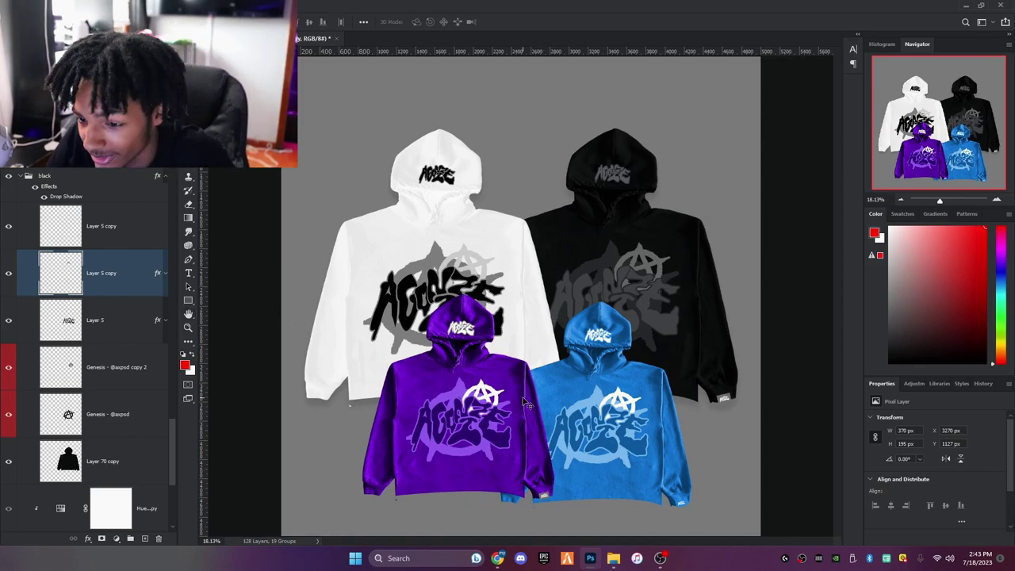
pyautogui.scroll(-1, 523, 403)
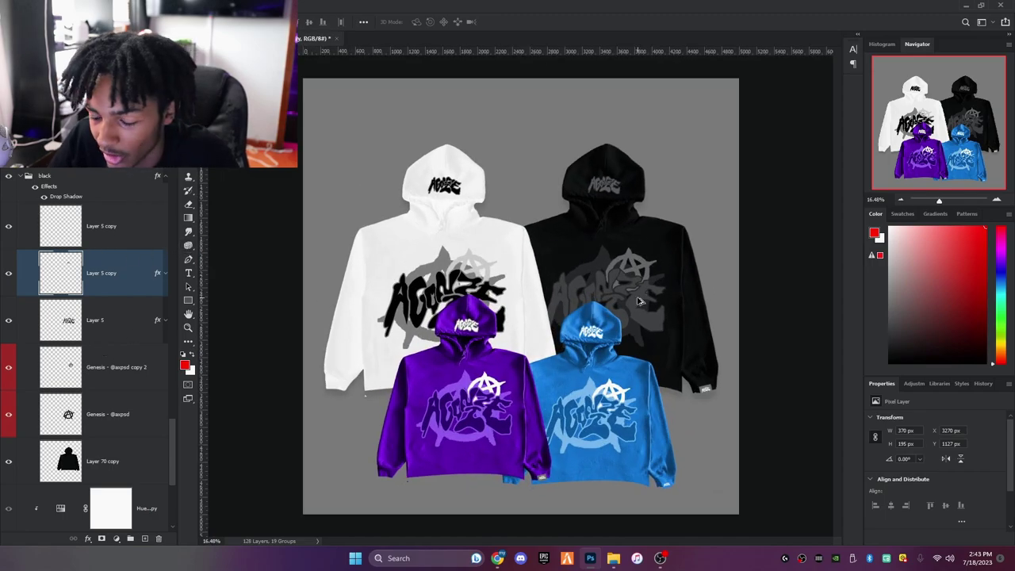
pyautogui.scroll(2, 515, 446)
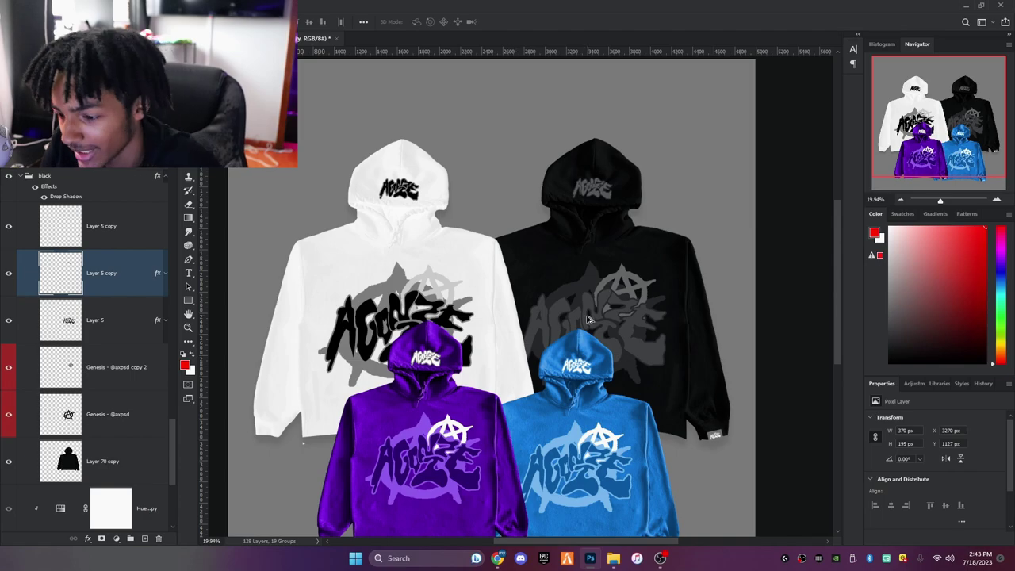
pyautogui.scroll(3, 632, 331)
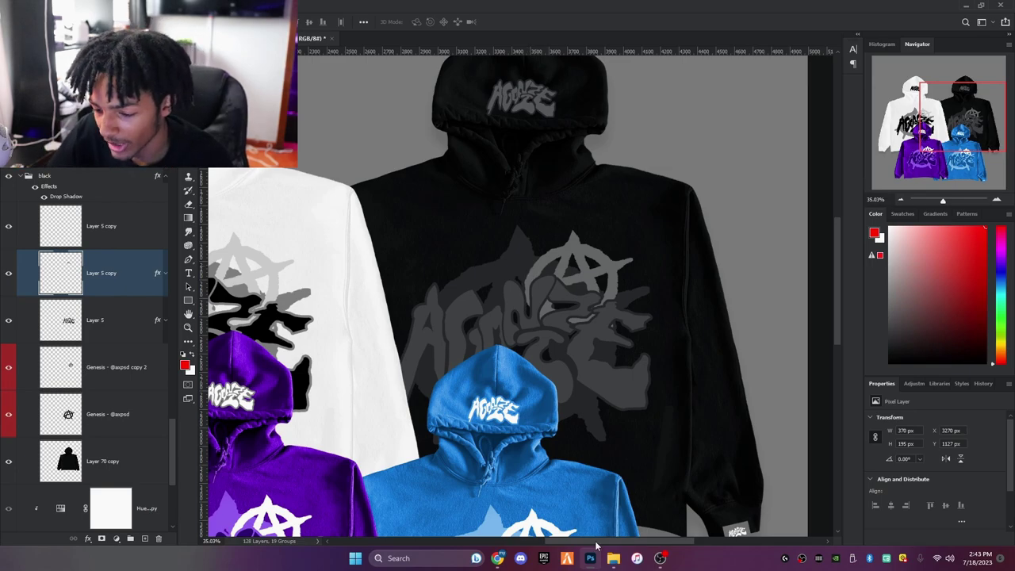
pyautogui.moveTo(596, 546); pyautogui.dragTo(859, 410)
pyautogui.moveTo(913, 216); pyautogui.dragTo(904, 389)
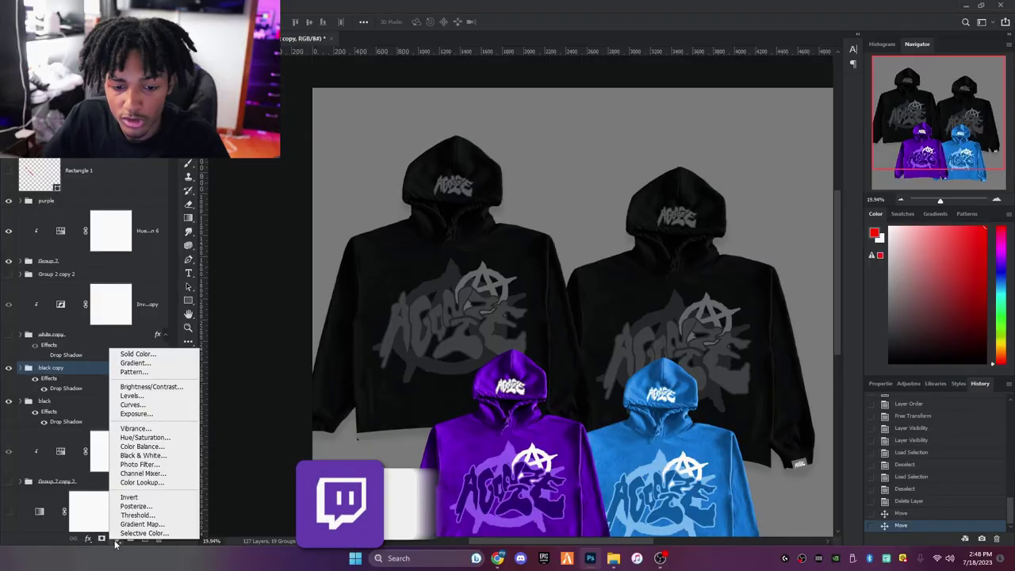
# Add an Invert adjustment layer above the black copy group and clip it to that group only
pyautogui.click(109, 539)
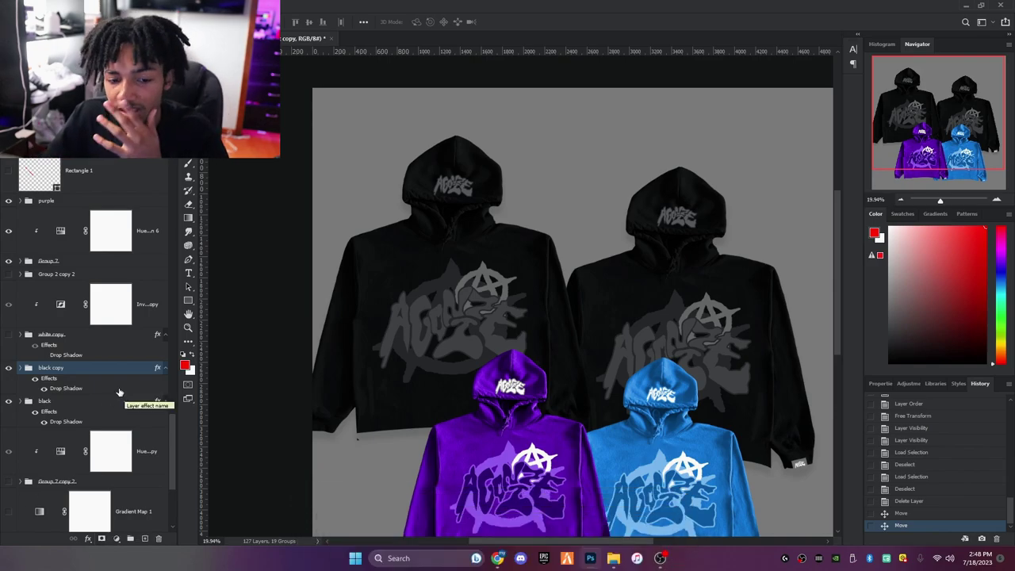
pyautogui.click(116, 539)
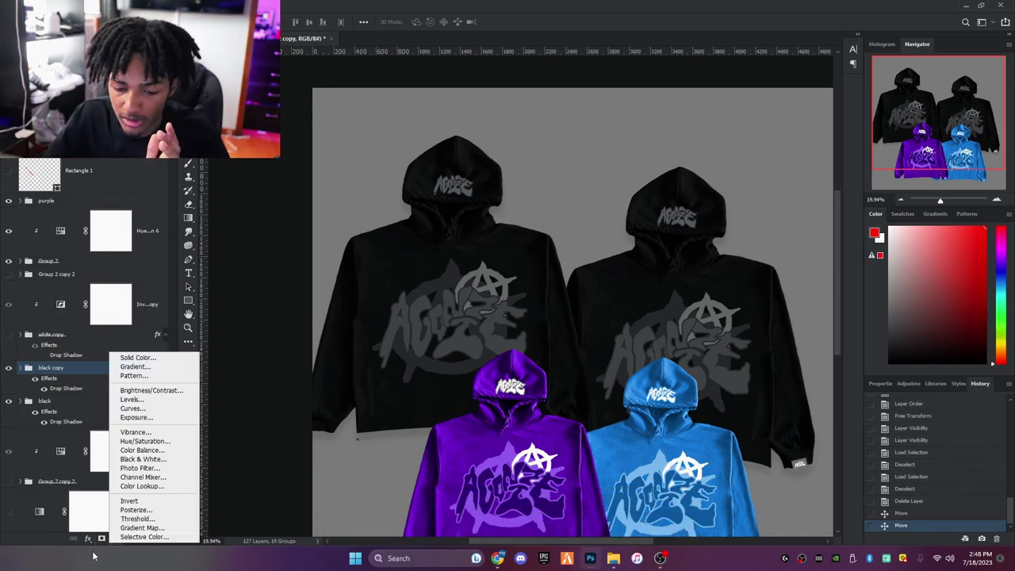
pyautogui.click(115, 539)
pyautogui.click(116, 540)
pyautogui.click(129, 495)
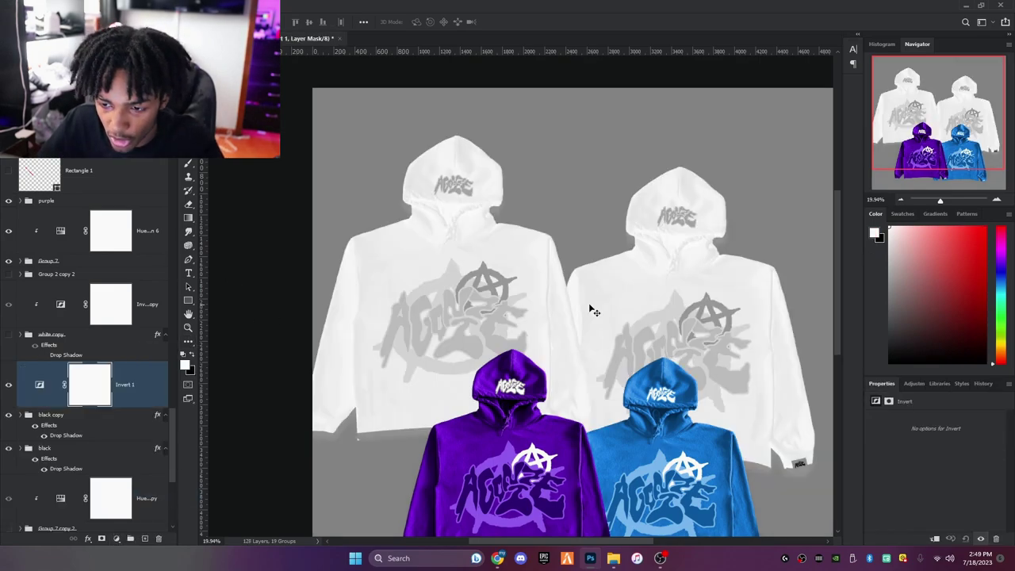
pyautogui.scroll(3, 590, 272)
pyautogui.scroll(-4, 756, 280)
pyautogui.hotkey('ctrl', 'alt', 'g')
# Move the inverted white hoodie (black copy group) up and slightly right on the canvas
pyautogui.scroll(5, 533, 199)
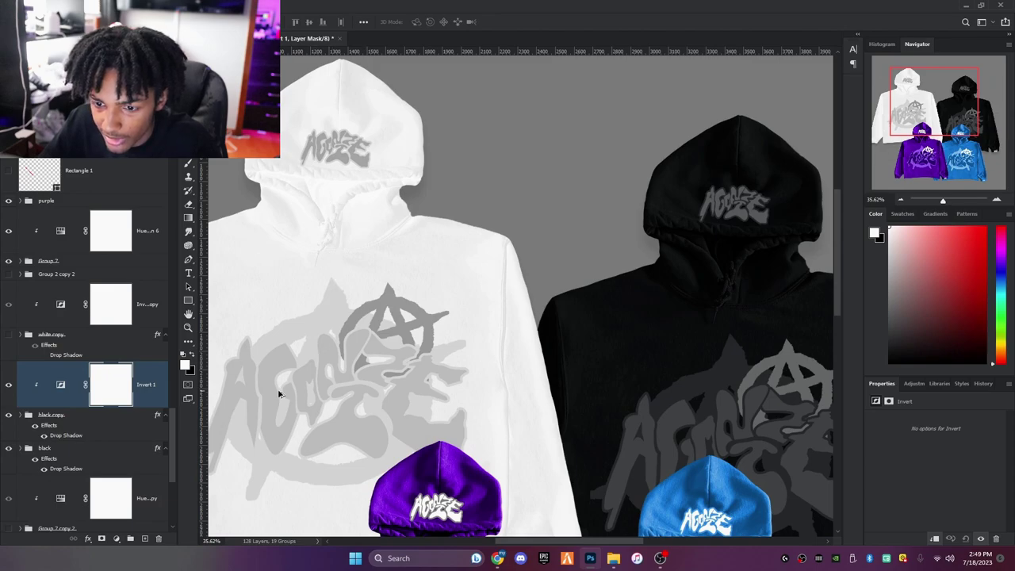
pyautogui.scroll(2, 354, 398)
pyautogui.scroll(-3, 351, 399)
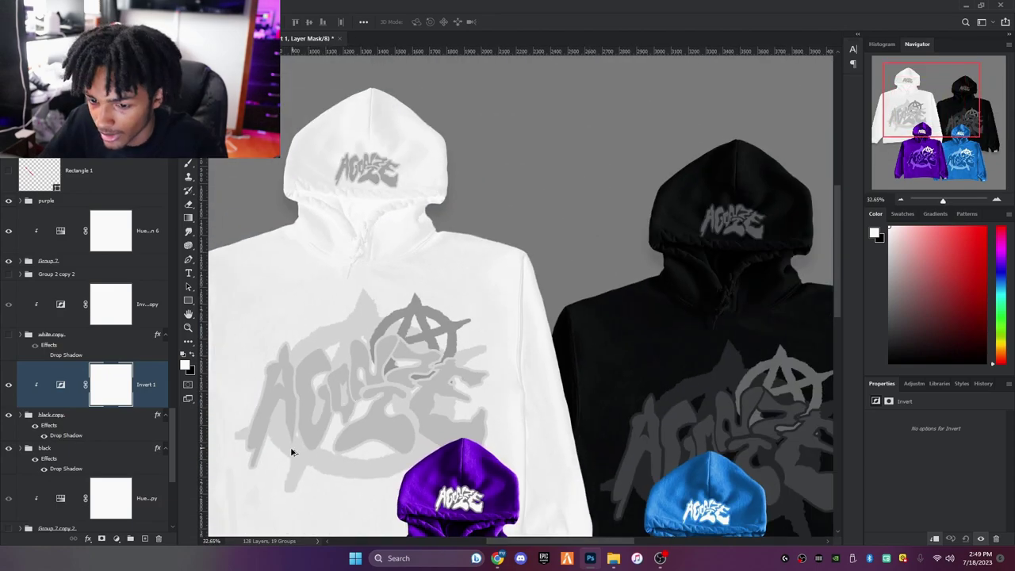
pyautogui.scroll(1, 291, 452)
pyautogui.scroll(-5, 291, 447)
pyautogui.scroll(3, 487, 426)
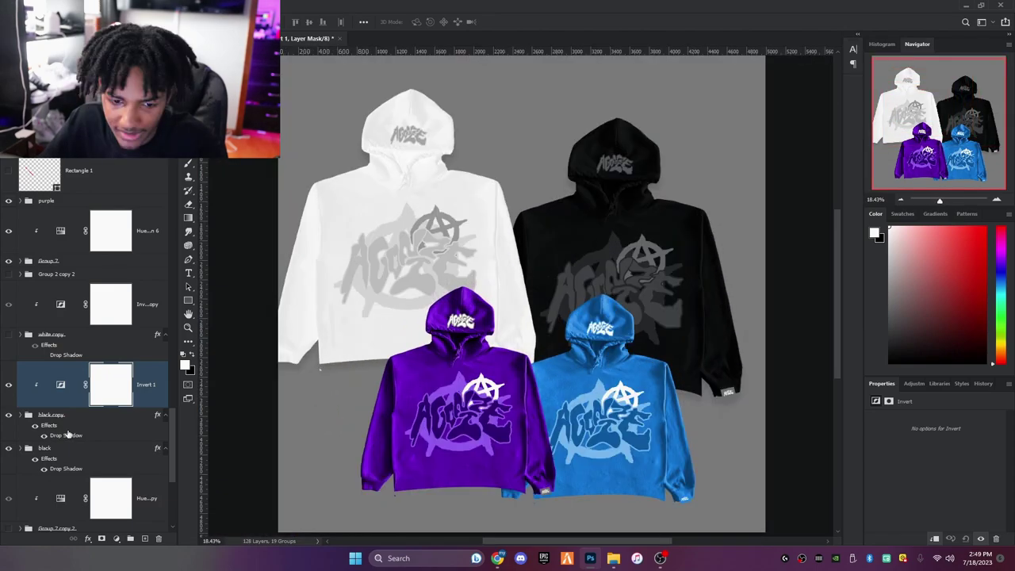
pyautogui.click(68, 416)
pyautogui.moveTo(407, 280); pyautogui.dragTo(428, 242)
pyautogui.scroll(2, 421, 272)
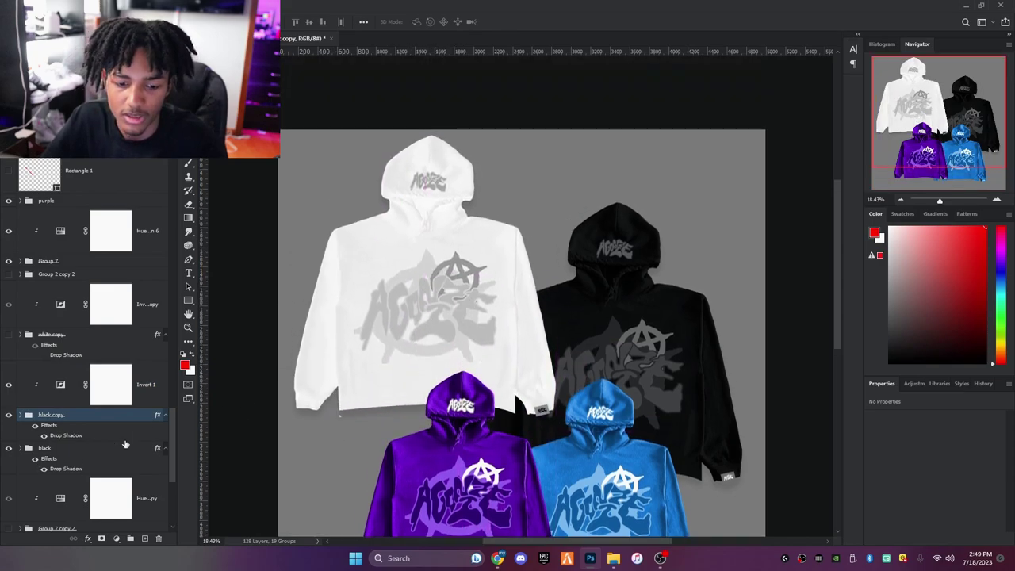
# Move the black hoodie group up so it sits level beside the white hoodie
pyautogui.click(643, 354)
pyautogui.click(500, 206)
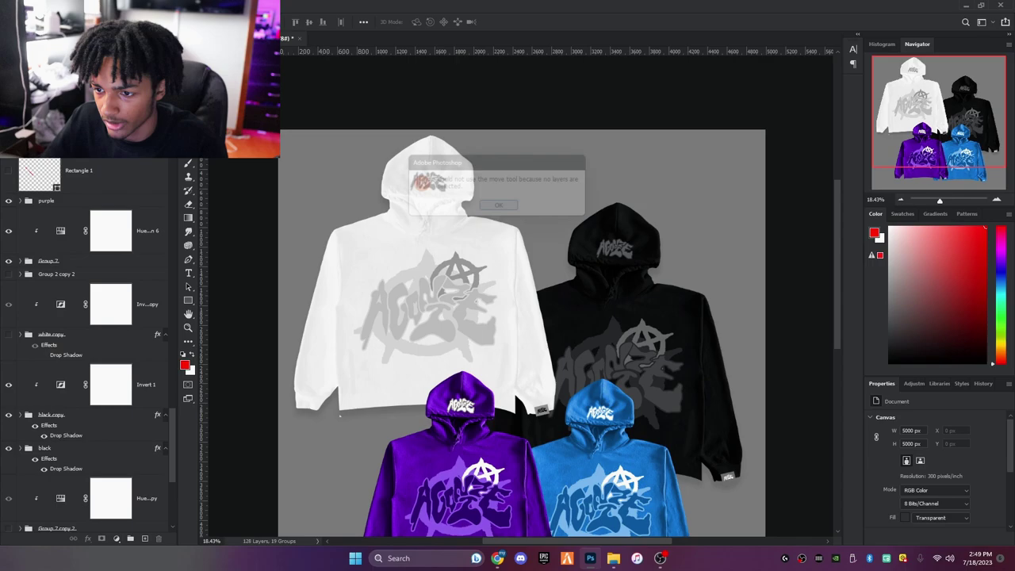
pyautogui.click(558, 284)
pyautogui.click(500, 206)
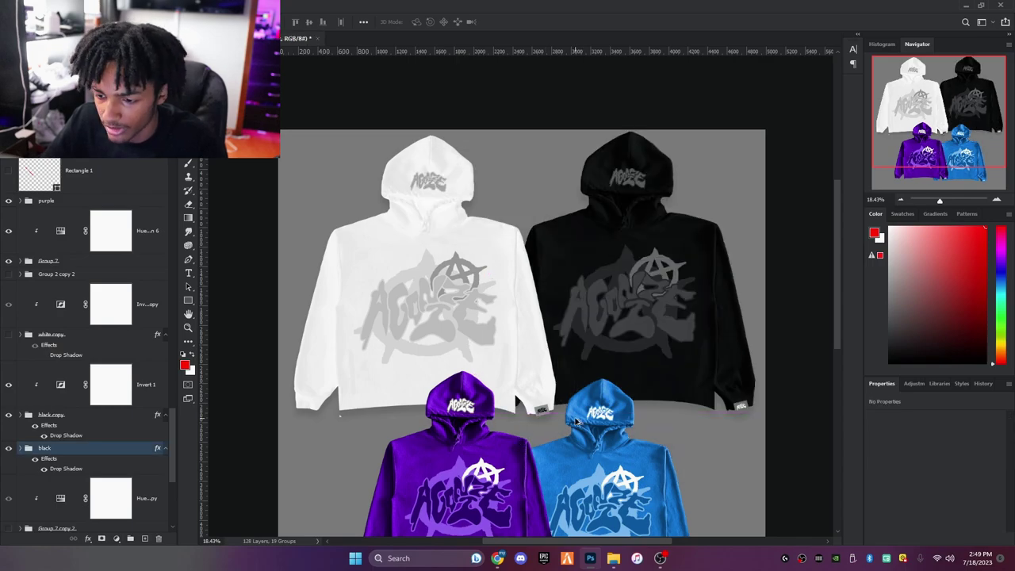
# Expand the black copy group and hide its cuff label layer on the white hoodie's sleeve
pyautogui.scroll(4, 543, 412)
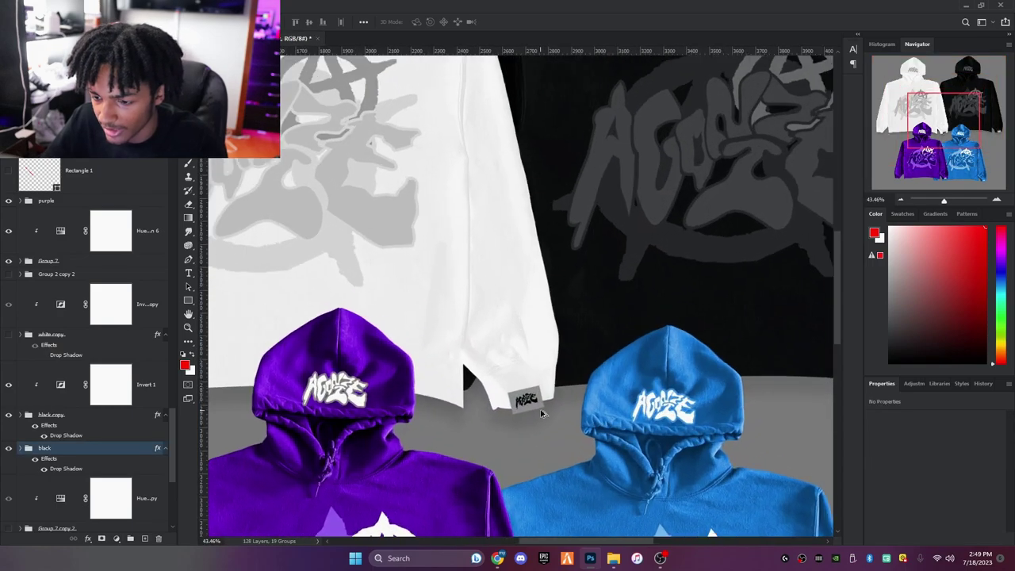
pyautogui.scroll(-3, 543, 412)
pyautogui.click(38, 416)
pyautogui.click(21, 416)
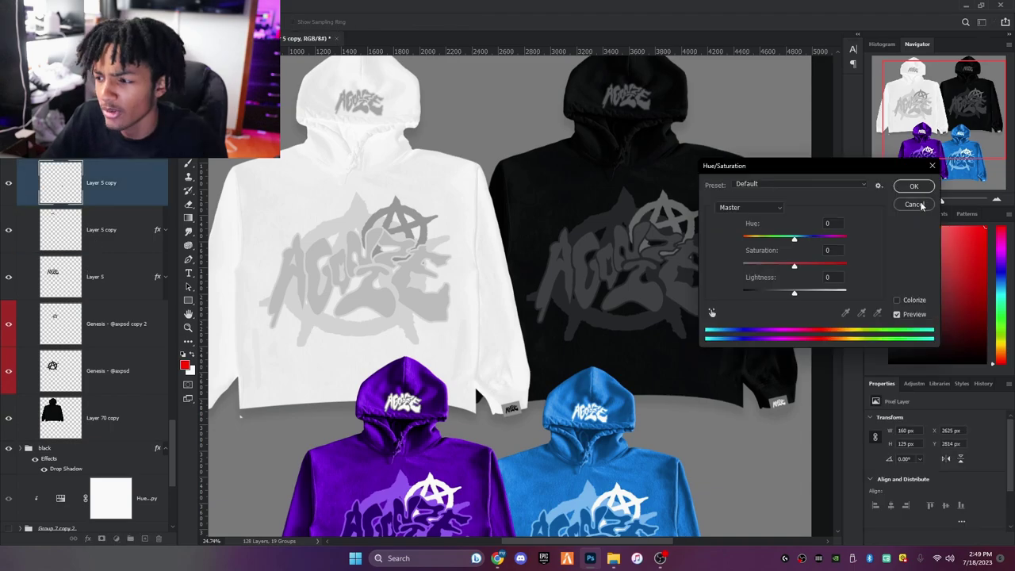
pyautogui.click(919, 205)
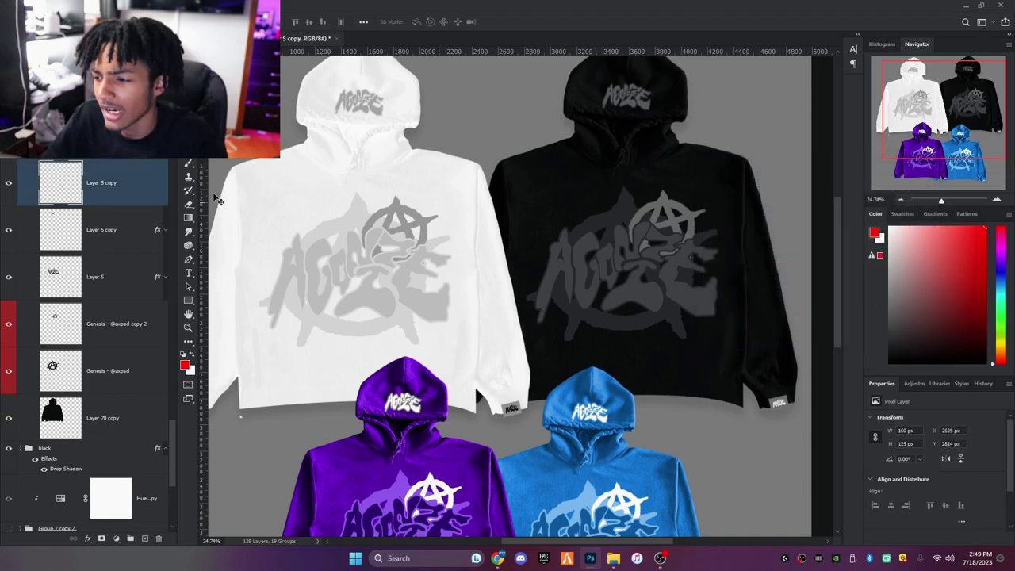
pyautogui.click(9, 183)
pyautogui.scroll(-3, 585, 274)
pyautogui.scroll(1, 585, 274)
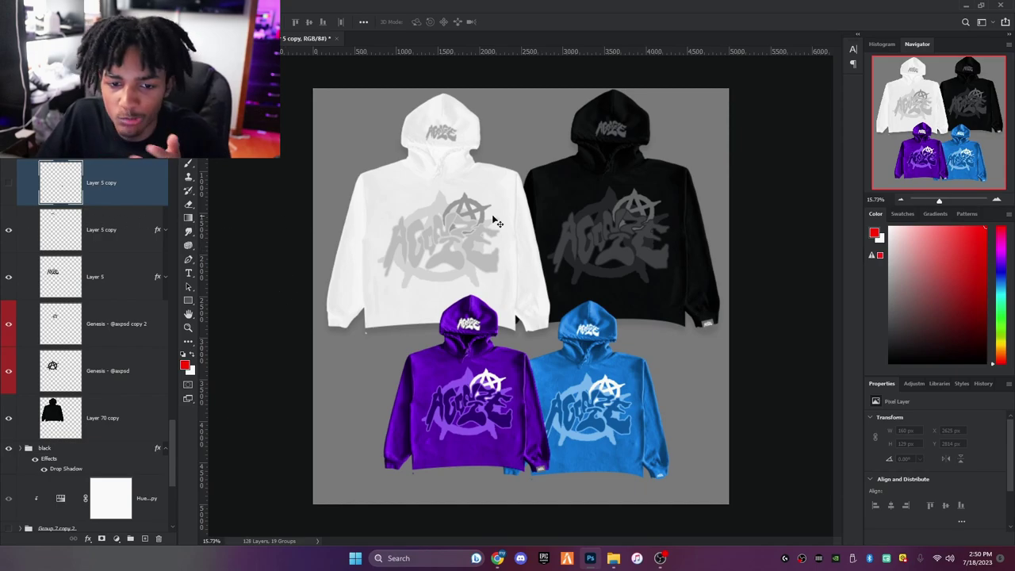
# Recolour the front purple hoodie blue and remove the clipped Hue/Saturation 6 adjustment from the Group 7 hoodie beside it
pyautogui.scroll(5, 450, 252)
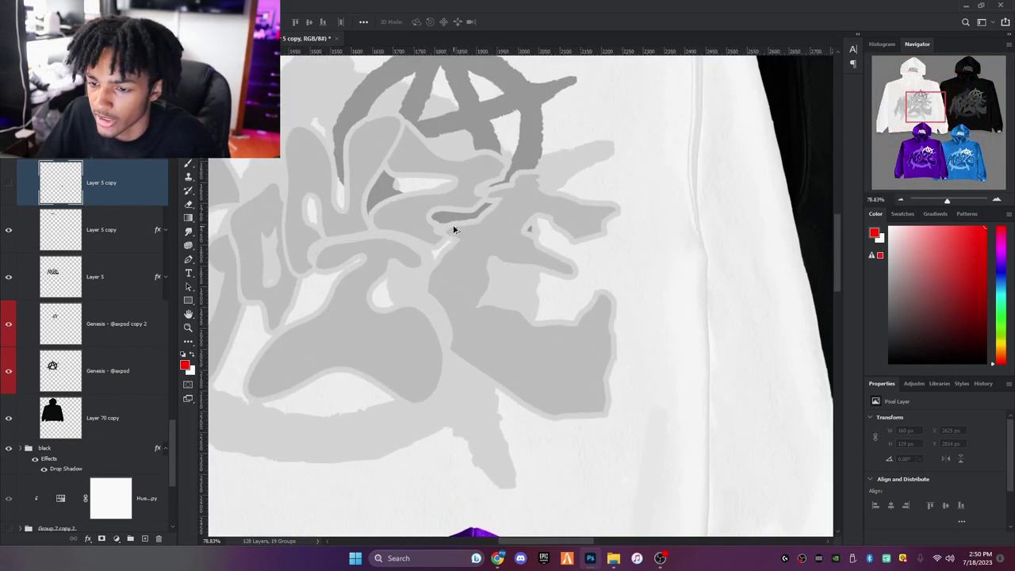
pyautogui.scroll(-2, 453, 229)
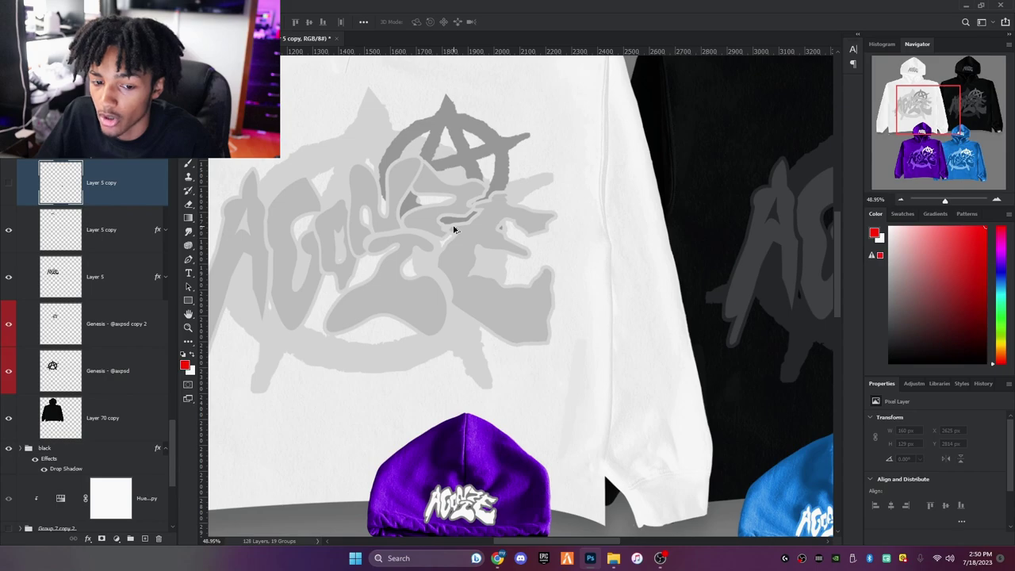
pyautogui.scroll(-3, 454, 229)
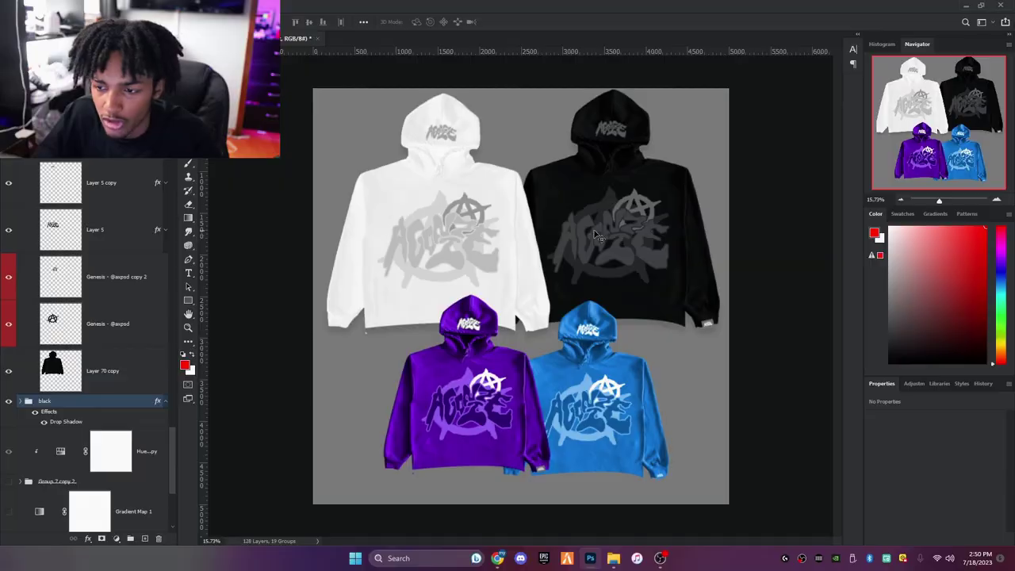
pyautogui.scroll(5, 121, 294)
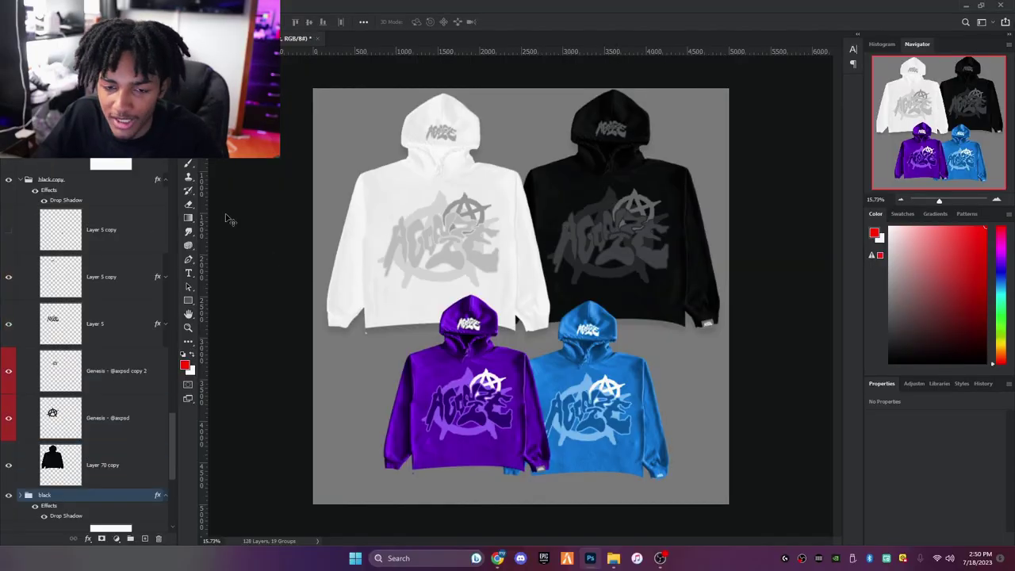
pyautogui.click(121, 294)
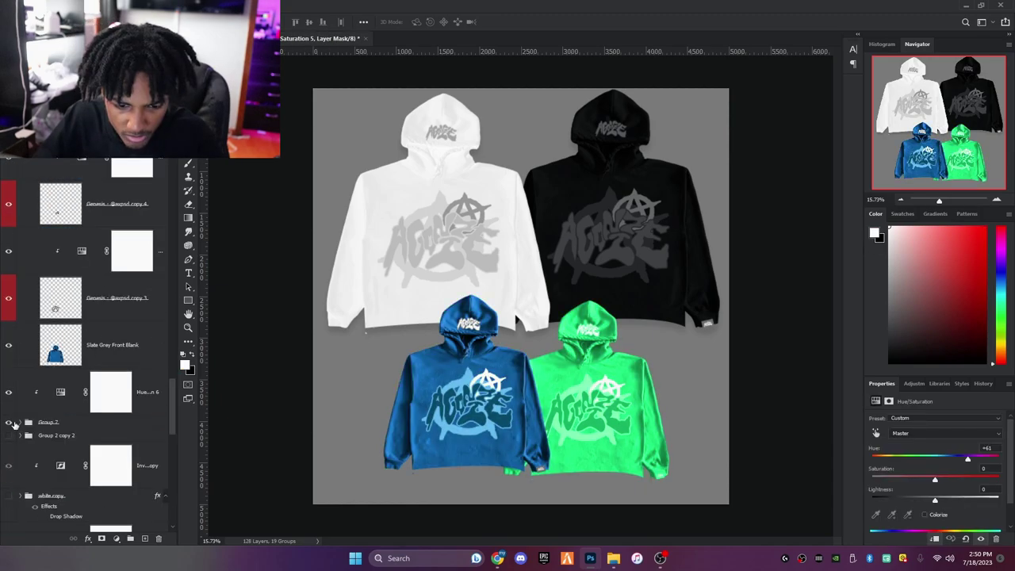
pyautogui.click(9, 423)
pyautogui.click(9, 423)
pyautogui.click(40, 404)
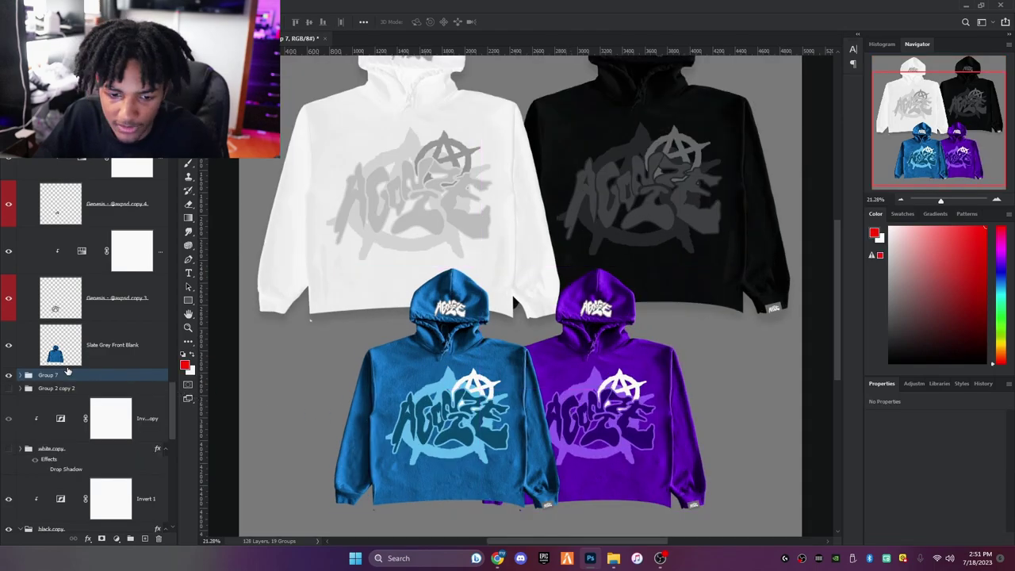
# Turn the front blue hoodie purple by setting its clipped Hue/Saturation 5 adjustment above the purple group to hue +63
pyautogui.scroll(5, 68, 371)
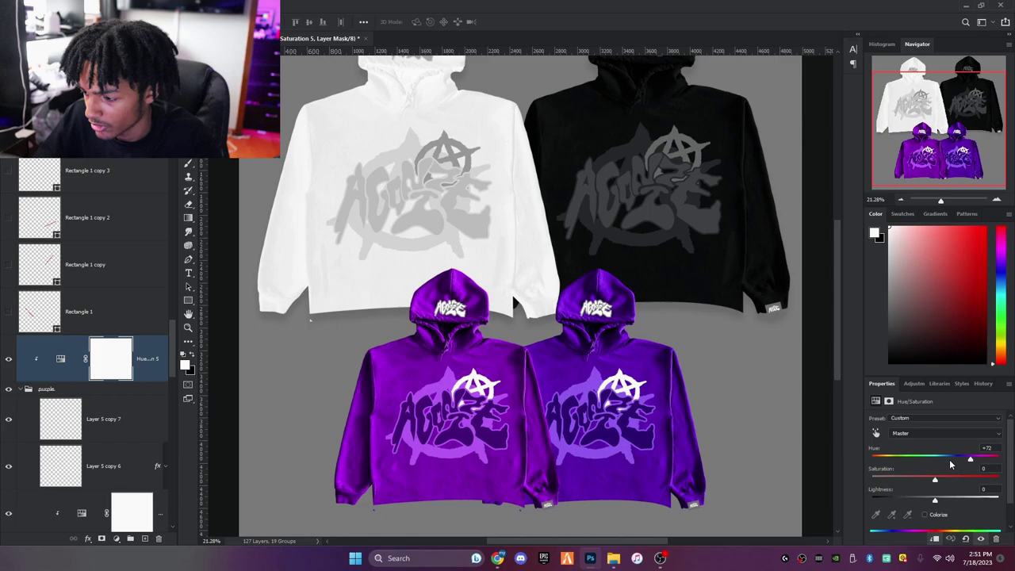
pyautogui.moveTo(952, 460)
pyautogui.mouseDown()
pyautogui.moveTo(980, 463)
pyautogui.moveTo(968, 463)
pyautogui.mouseUp()
pyautogui.scroll(2, 388, 393)
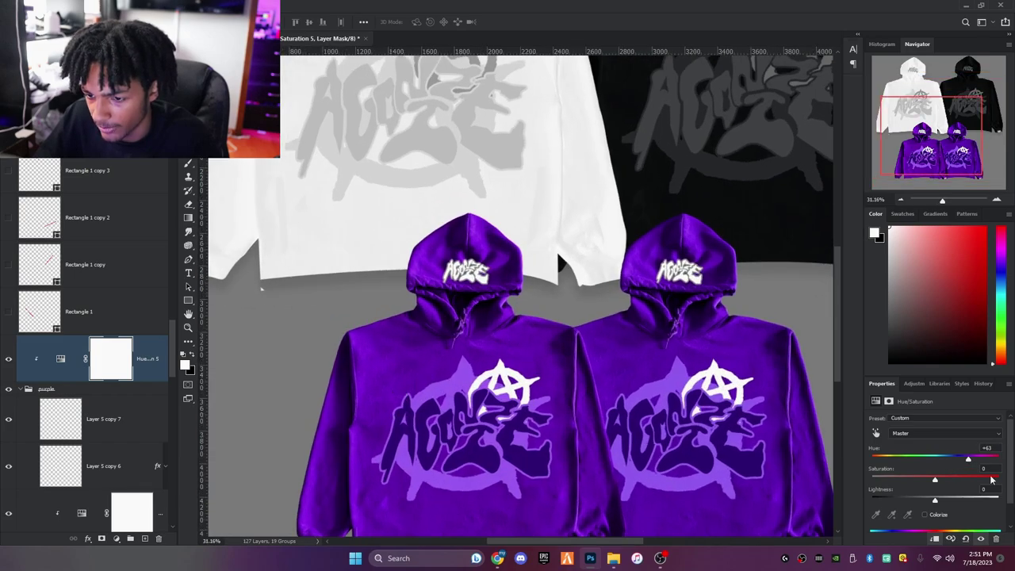
pyautogui.moveTo(934, 498); pyautogui.dragTo(950, 499)
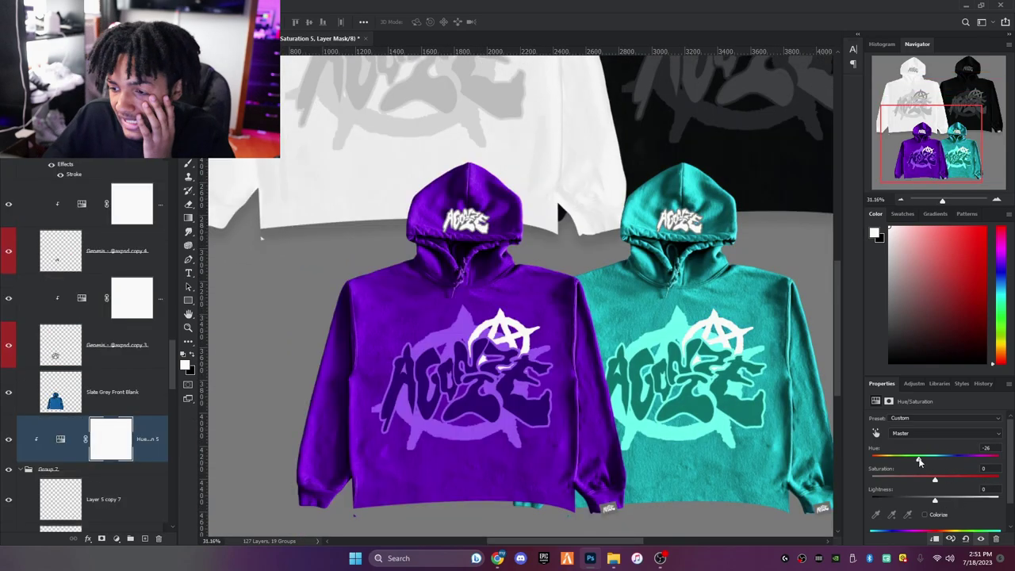
# Recolour the Group 7 hoodie blue by setting the hue of its clipped Hue/Saturation 5 adjustment to -7
pyautogui.moveTo(917, 458); pyautogui.dragTo(880, 459)
pyautogui.scroll(-2, 648, 446)
pyautogui.scroll(3, 600, 440)
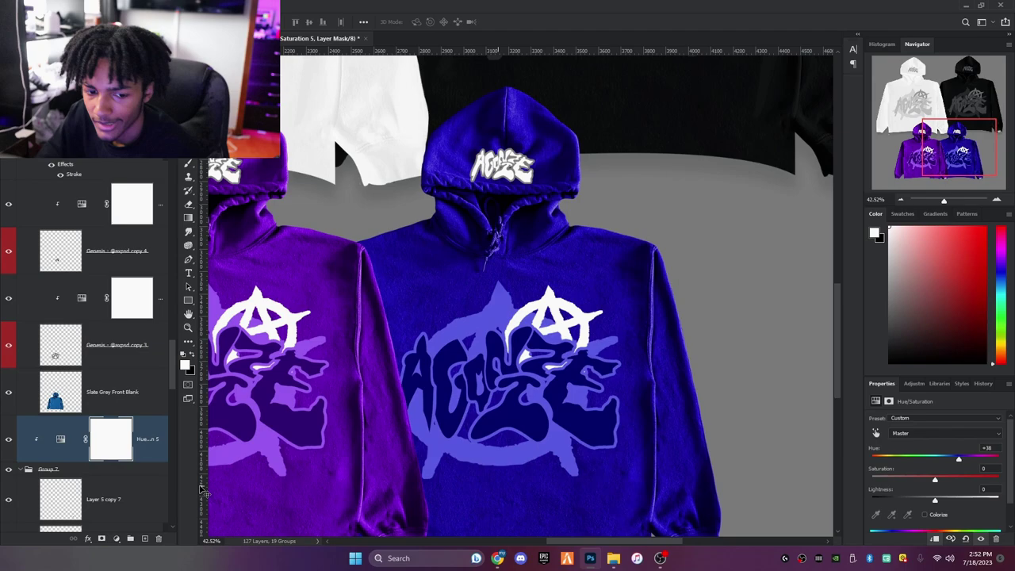
pyautogui.scroll(-4, 103, 494)
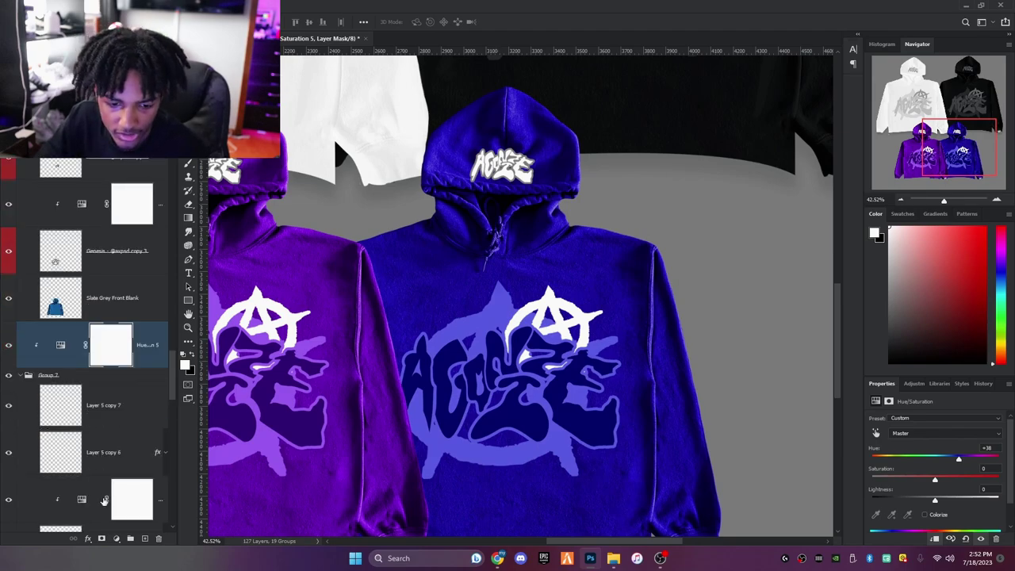
pyautogui.moveTo(955, 459); pyautogui.dragTo(932, 460)
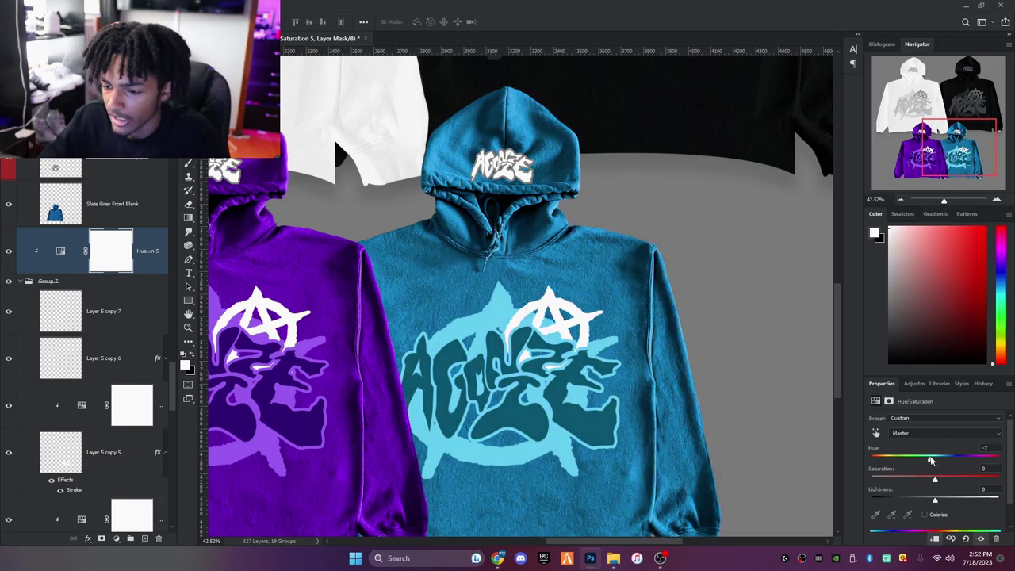
# Identify the hood logo layer inside Group 7 by toggling its visibility, and select Layer 5 copy 6
pyautogui.click(32, 281)
pyautogui.scroll(-1, 60, 373)
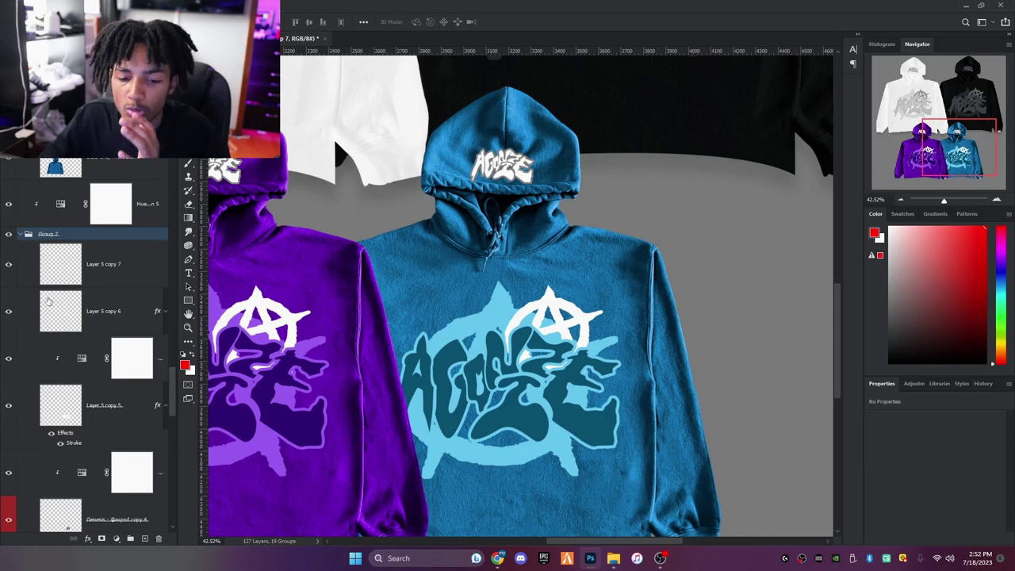
pyautogui.click(9, 311)
pyautogui.click(9, 311)
pyautogui.click(83, 314)
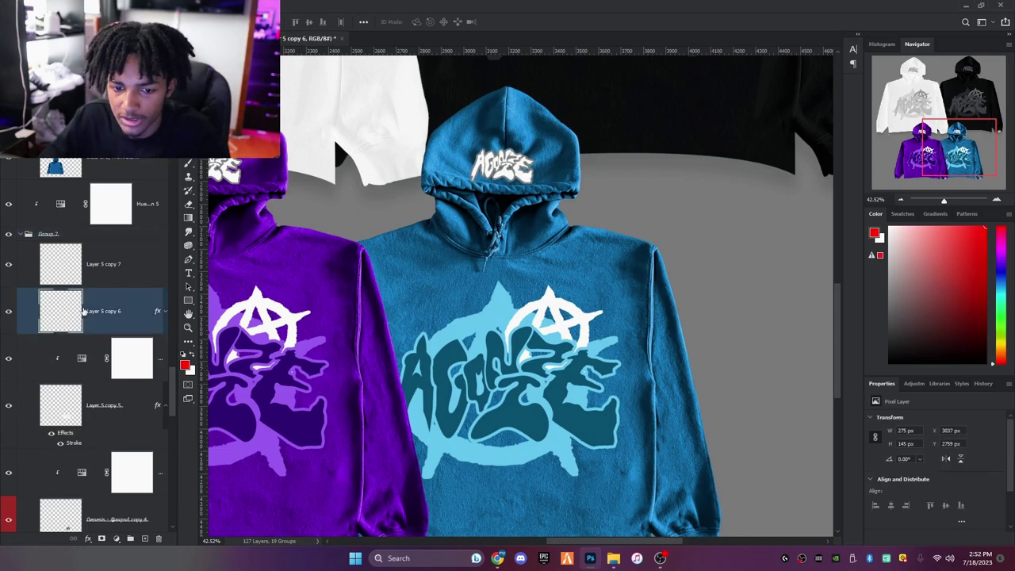
pyautogui.hotkey('ctrl', 'u')
pyautogui.moveTo(794, 293); pyautogui.dragTo(768, 294)
pyautogui.click(899, 300)
pyautogui.press('Escape')
# Examine the whole hoodie layout and compare the hood logos on the purple and blue hoodies up close
pyautogui.scroll(-12, 487, 256)
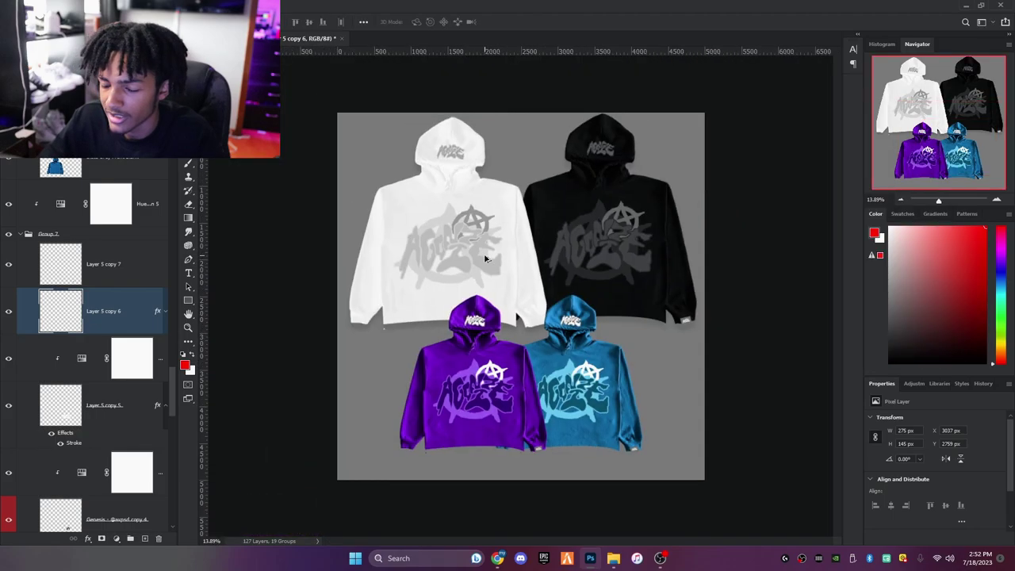
pyautogui.scroll(2, 487, 257)
pyautogui.scroll(12, 484, 333)
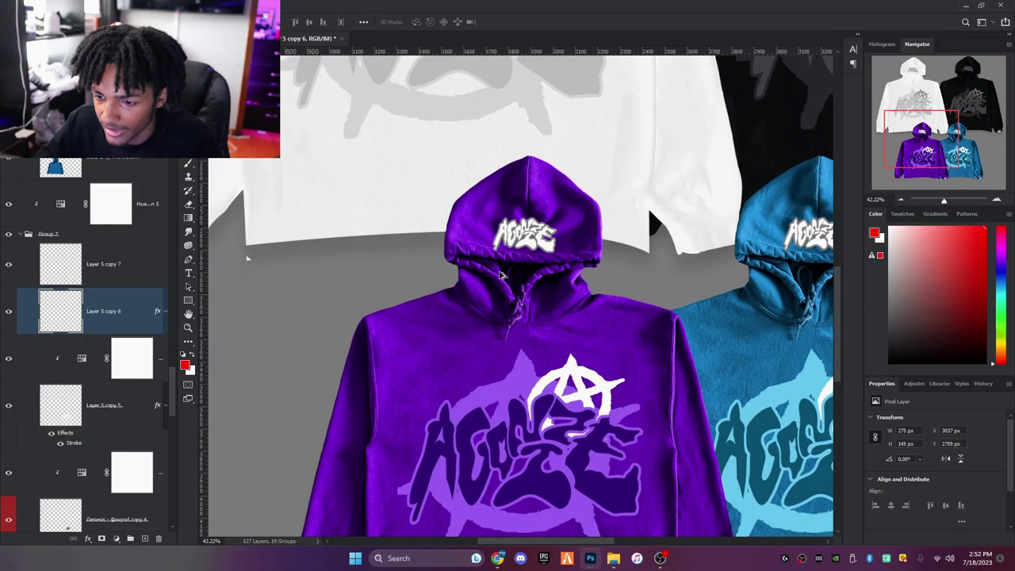
pyautogui.scroll(-7, 492, 270)
pyautogui.scroll(10, 499, 272)
pyautogui.scroll(-6, 479, 283)
pyautogui.scroll(7, 726, 270)
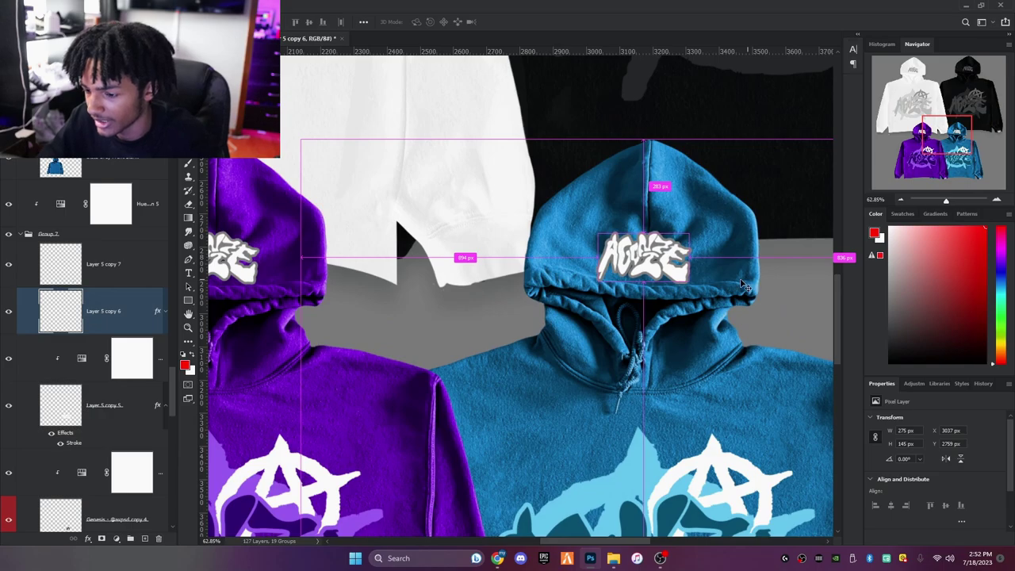
# Colorize the blue hoodie's hood logo with hue about 198, saturation 67 and lightness -29
pyautogui.hotkey('ctrl', 'u')
pyautogui.click(904, 303)
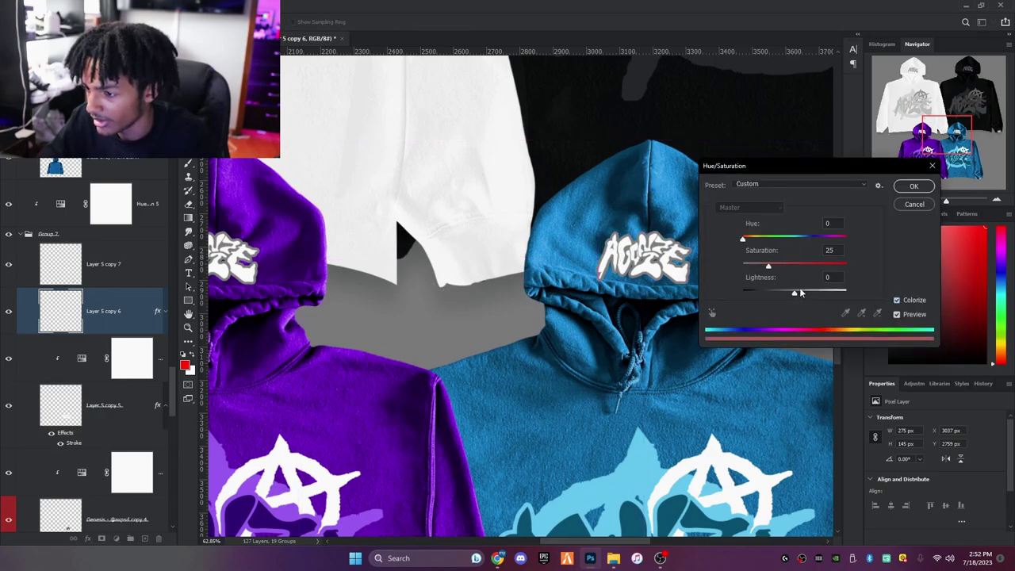
pyautogui.click(772, 293)
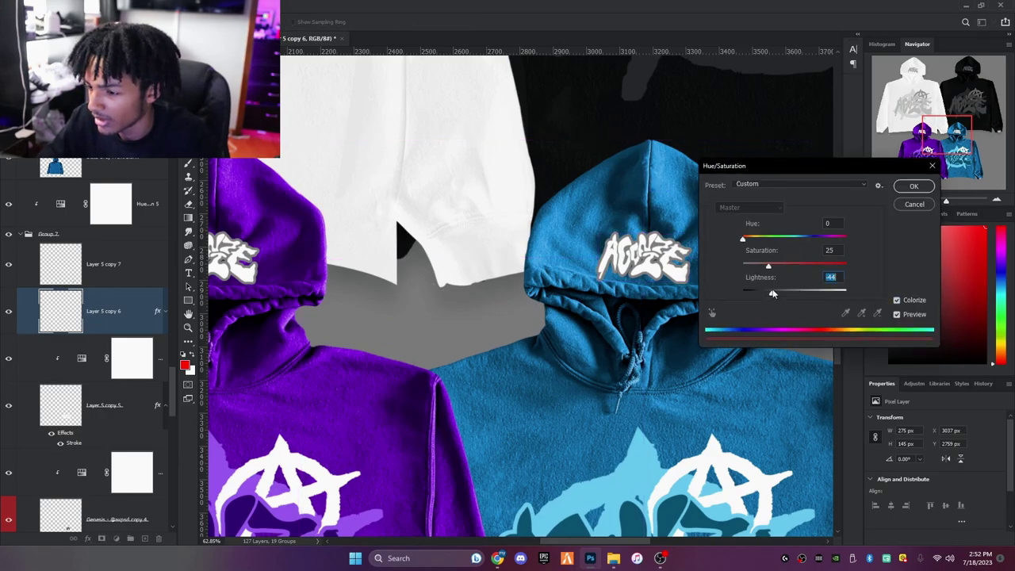
pyautogui.click(811, 264)
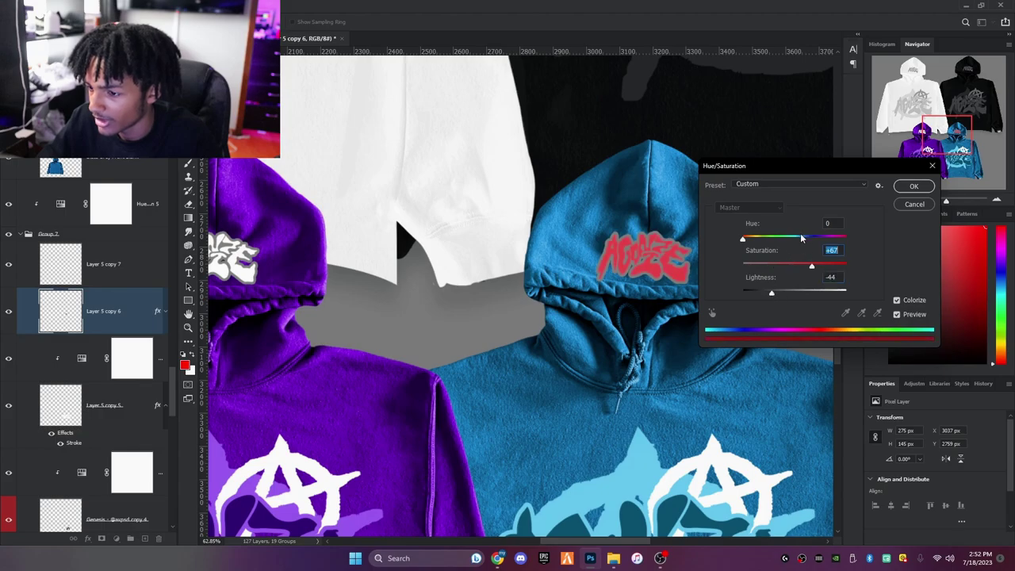
pyautogui.click(800, 238)
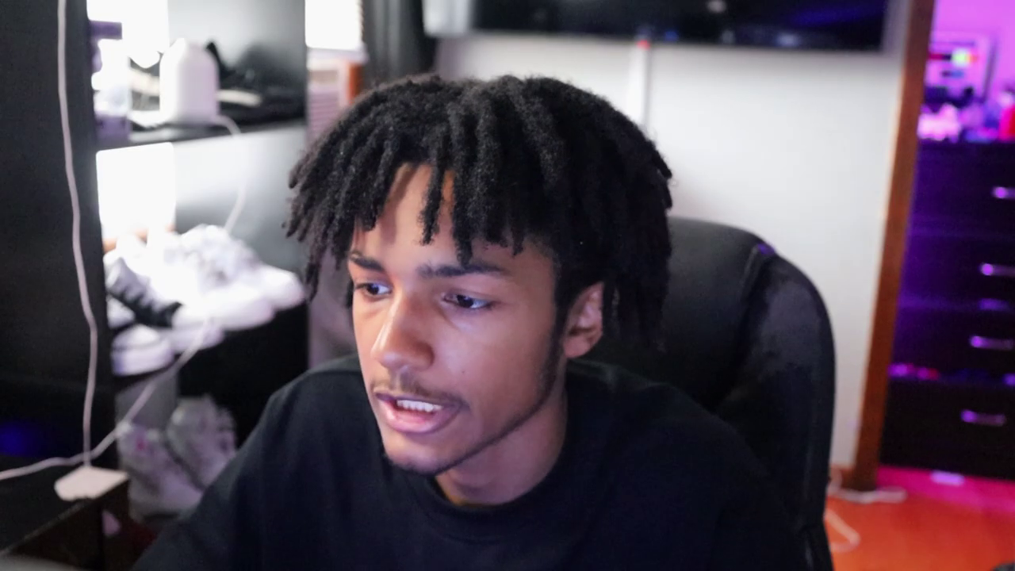
pyautogui.click(778, 294)
pyautogui.click(797, 237)
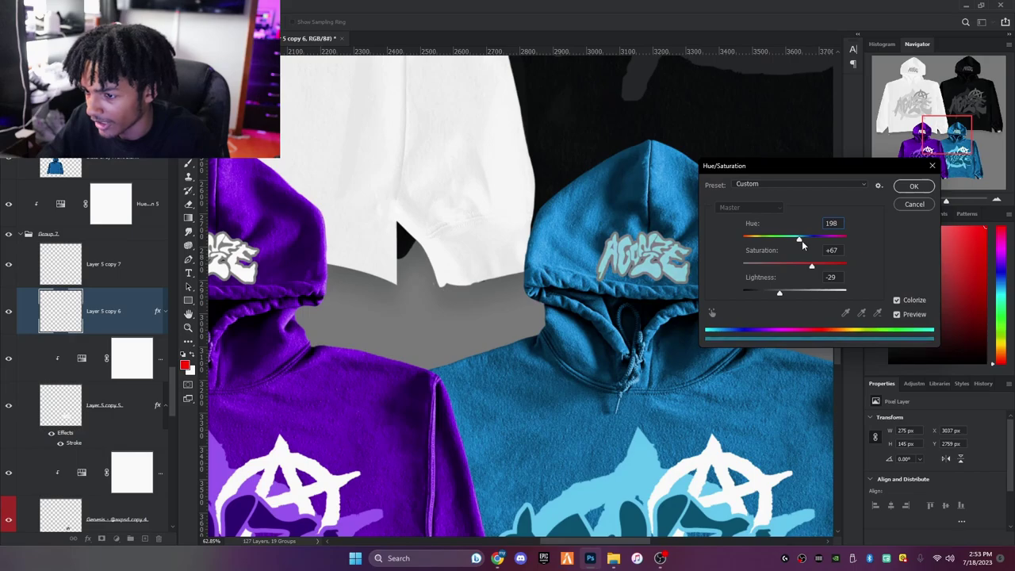
pyautogui.click(798, 241)
pyautogui.click(913, 186)
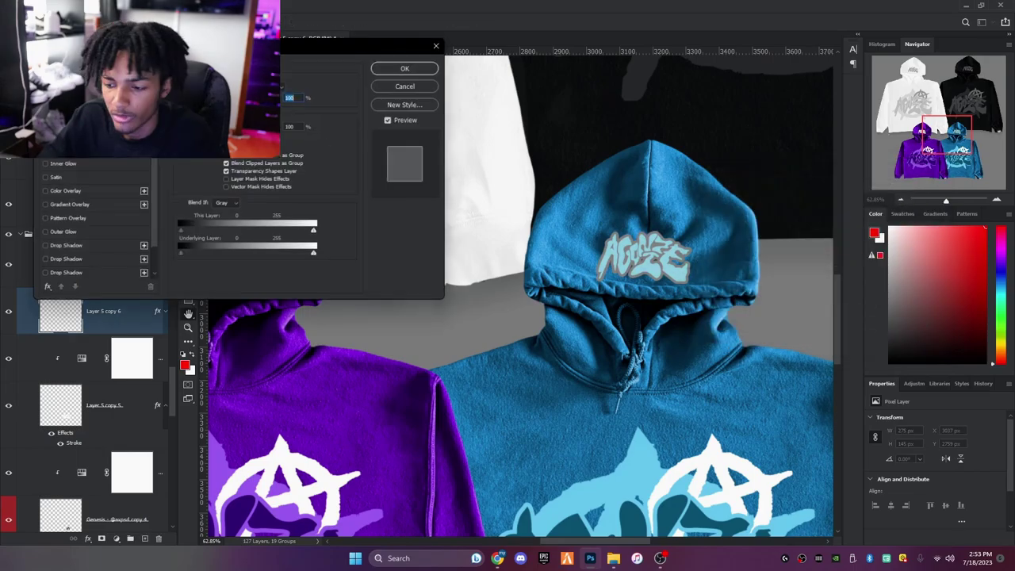
# Replace the hood logo's grey stroke with the light blue sampled from the chest print, and collapse Group 7
pyautogui.click(63, 149)
pyautogui.click(202, 165)
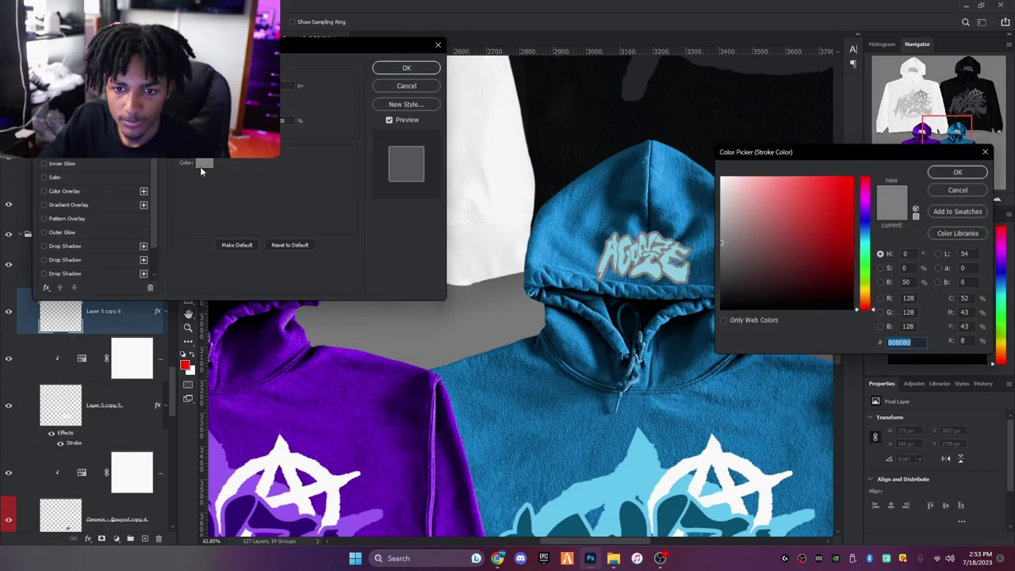
pyautogui.click(625, 469)
pyautogui.scroll(5, 581, 434)
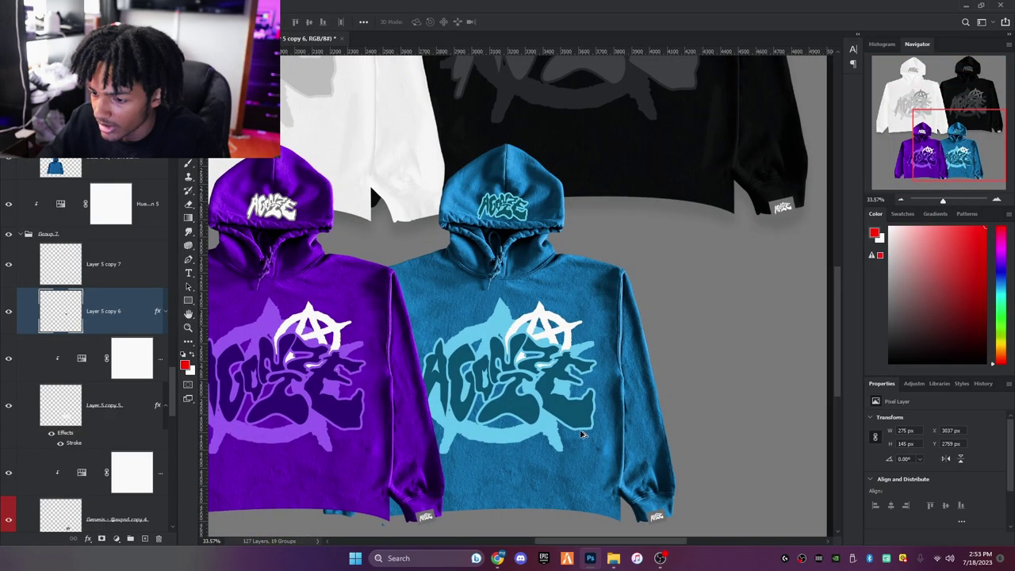
pyautogui.scroll(2, 546, 325)
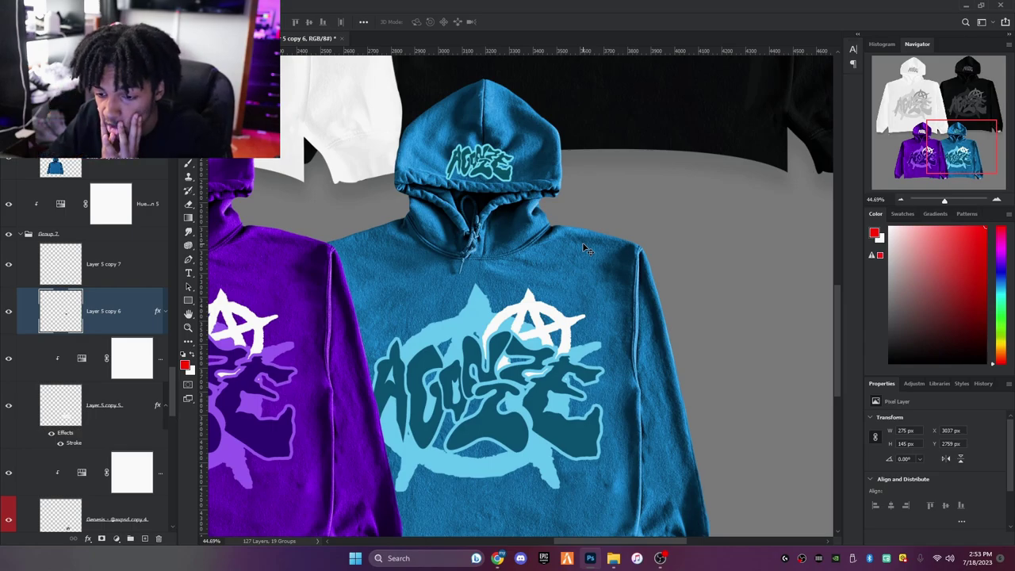
pyautogui.moveTo(943, 205); pyautogui.dragTo(940, 205)
pyautogui.click(28, 235)
pyautogui.click(22, 234)
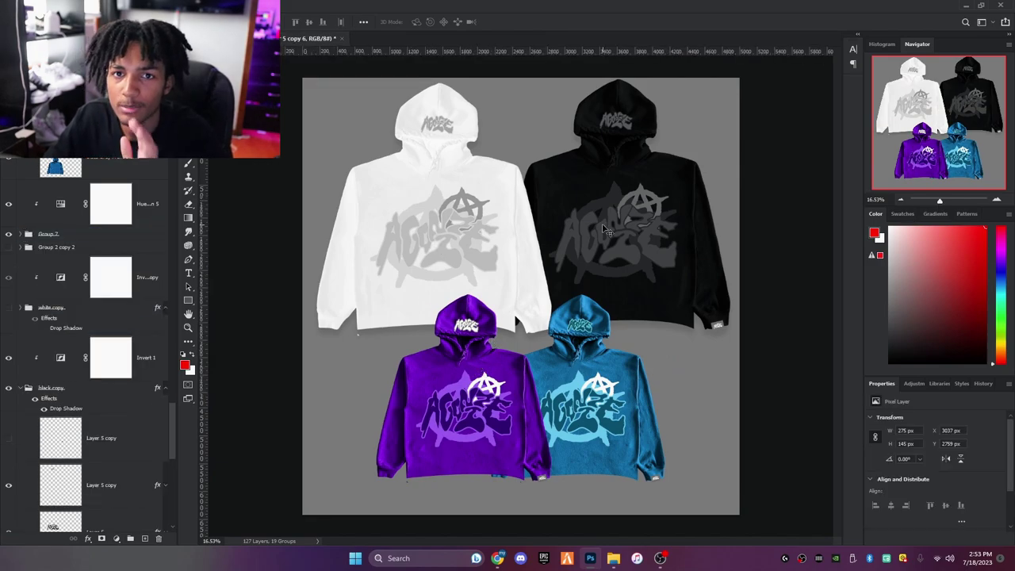
# Turn the purple hoodie dark grey by colorizing its clipped Hue/Saturation 5 adjustment with saturation 0 and lightness -23
pyautogui.scroll(1, 55, 216)
pyautogui.click(41, 206)
pyautogui.scroll(10, 24, 264)
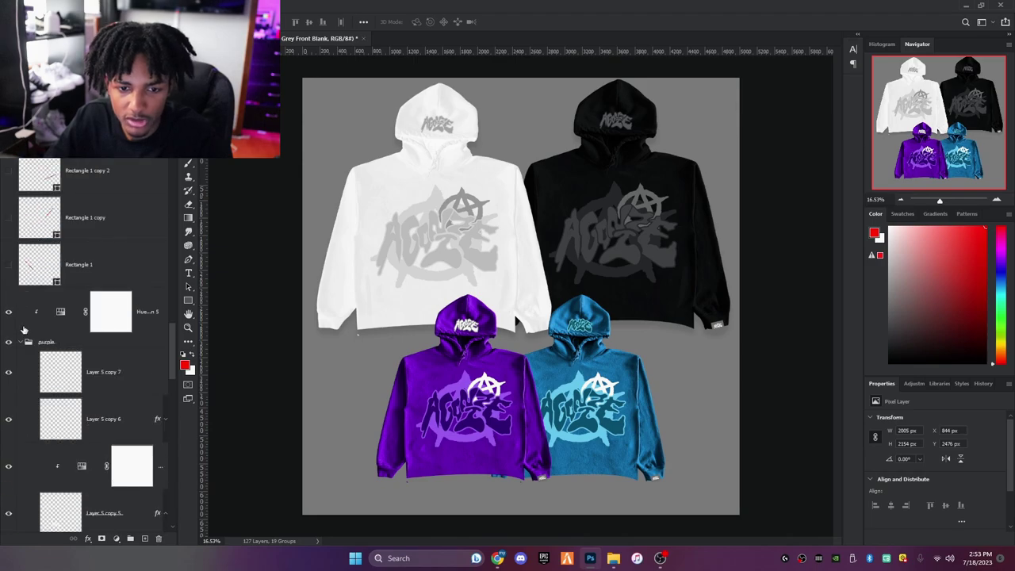
pyautogui.click(39, 344)
pyautogui.click(96, 320)
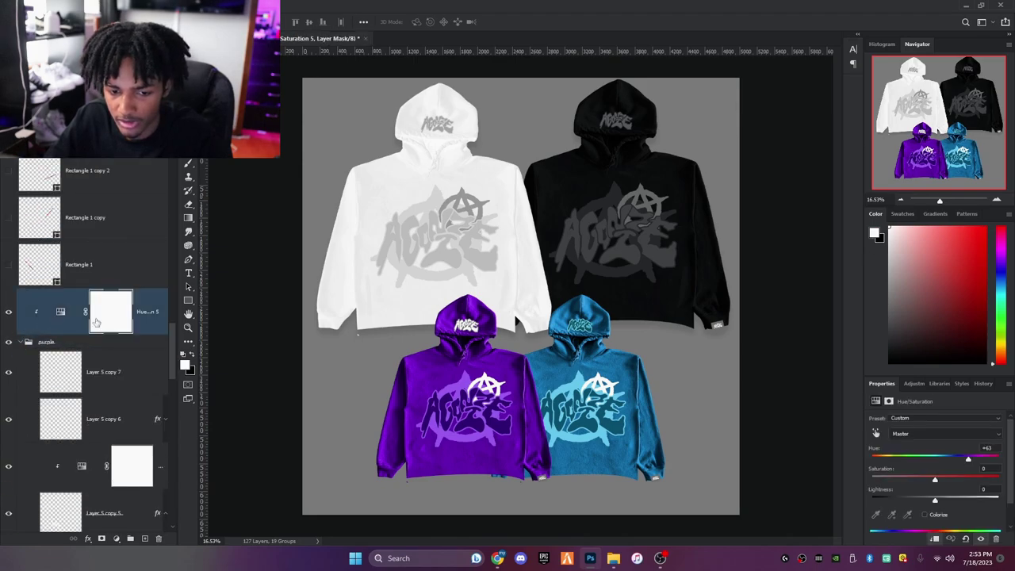
pyautogui.click(924, 515)
pyautogui.moveTo(934, 499); pyautogui.dragTo(922, 499)
pyautogui.moveTo(902, 480); pyautogui.dragTo(991, 480)
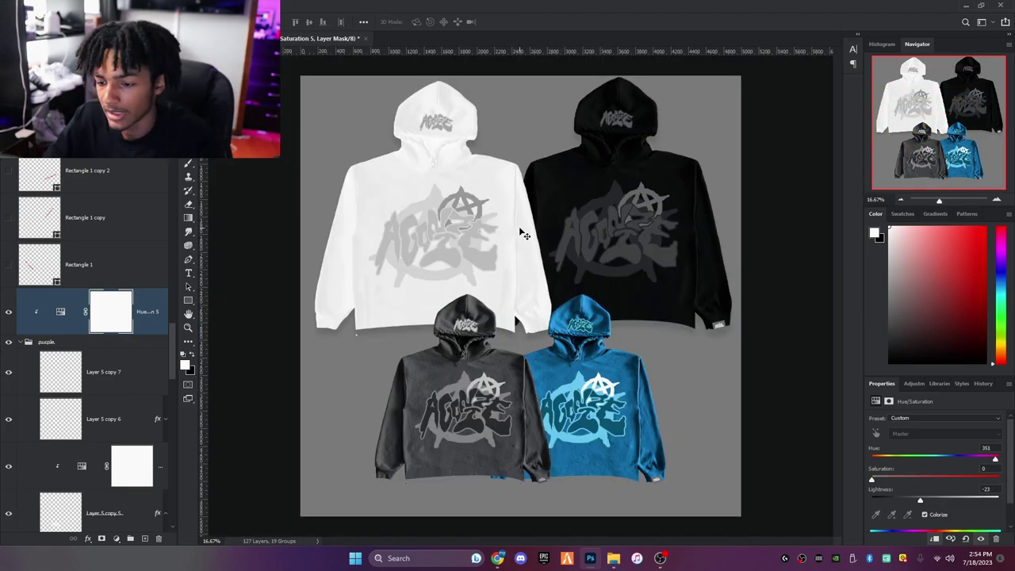
# Enlarge the grey hoodie (purple group) and centre it in front of the white, black and blue hoodies
pyautogui.click(59, 342)
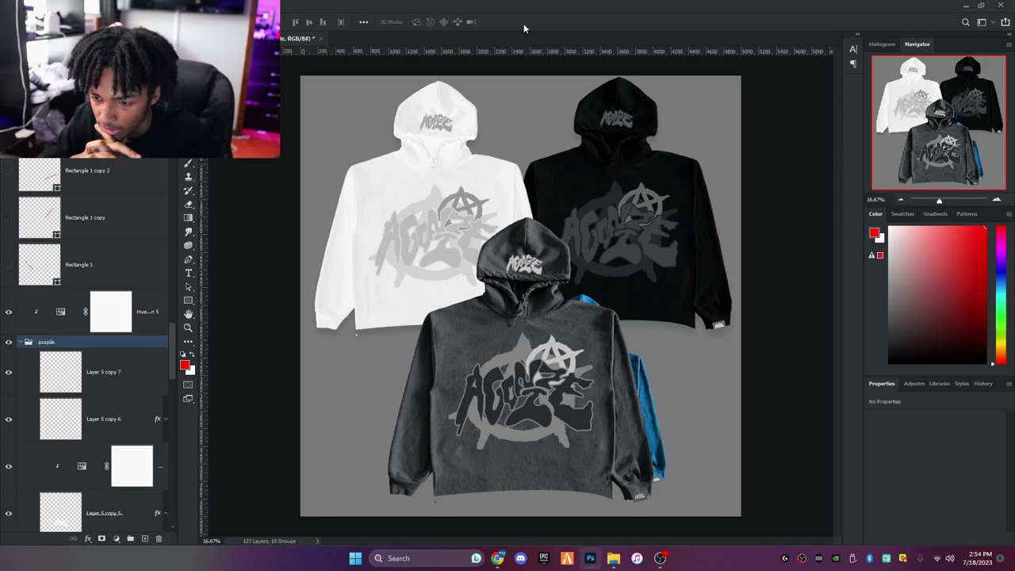
pyautogui.scroll(6, 638, 410)
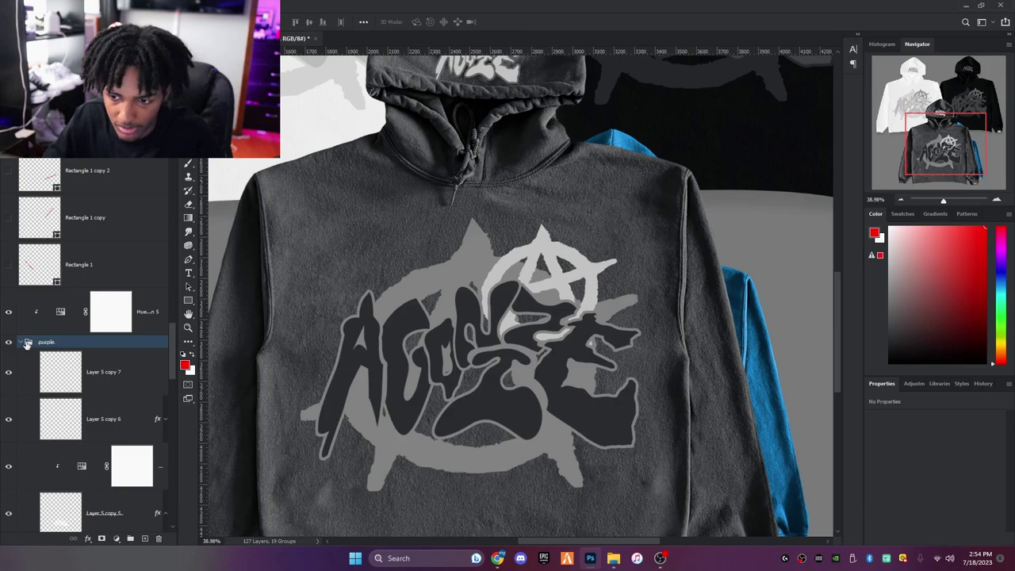
# Darken the chest lettering of the grey hoodie (Layer 5 copy 5) to solid black with Hue/Saturation
pyautogui.scroll(-2, 106, 396)
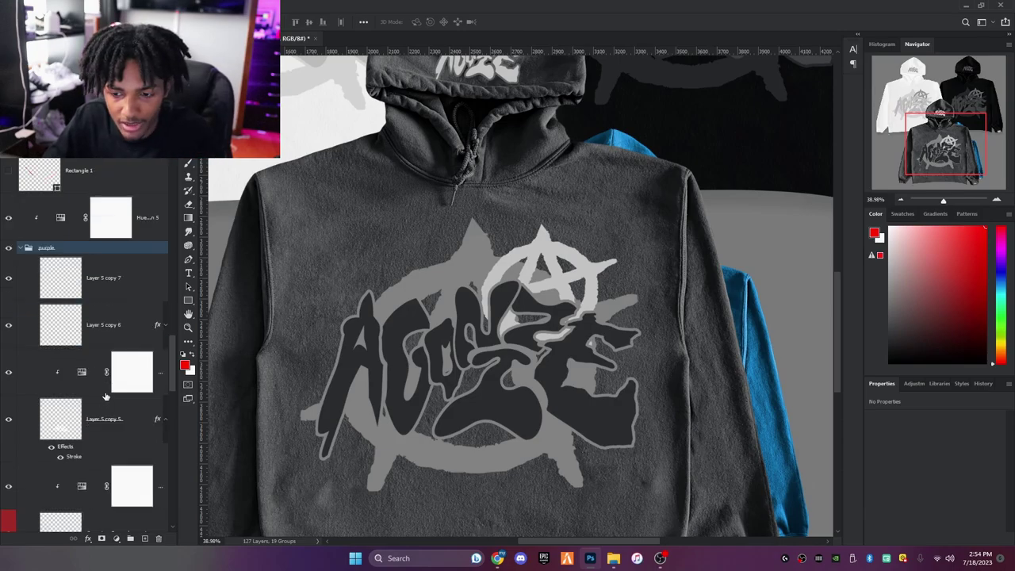
pyautogui.scroll(-2, 99, 399)
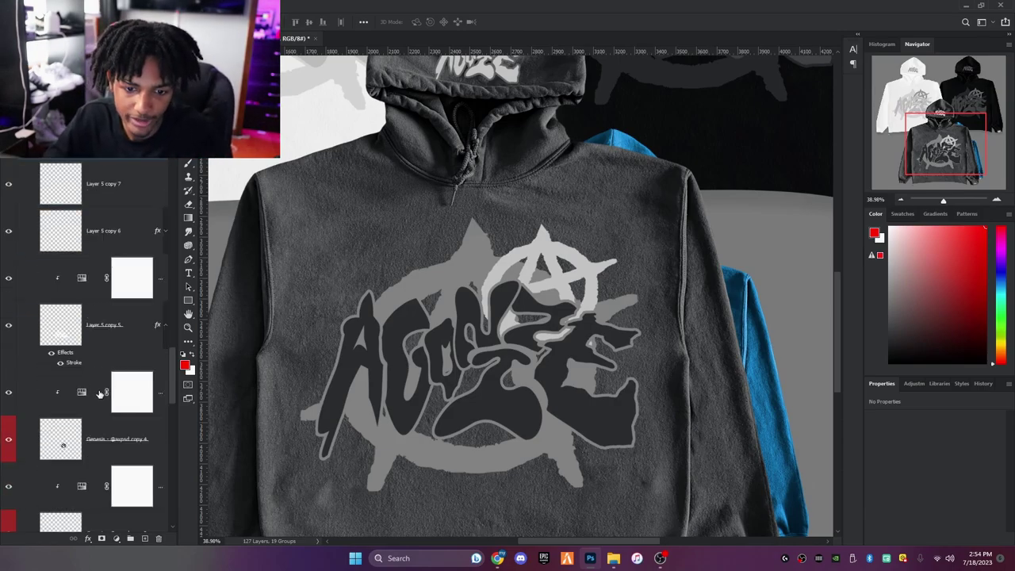
pyautogui.click(94, 363)
pyautogui.hotkey('ctrl', 'u')
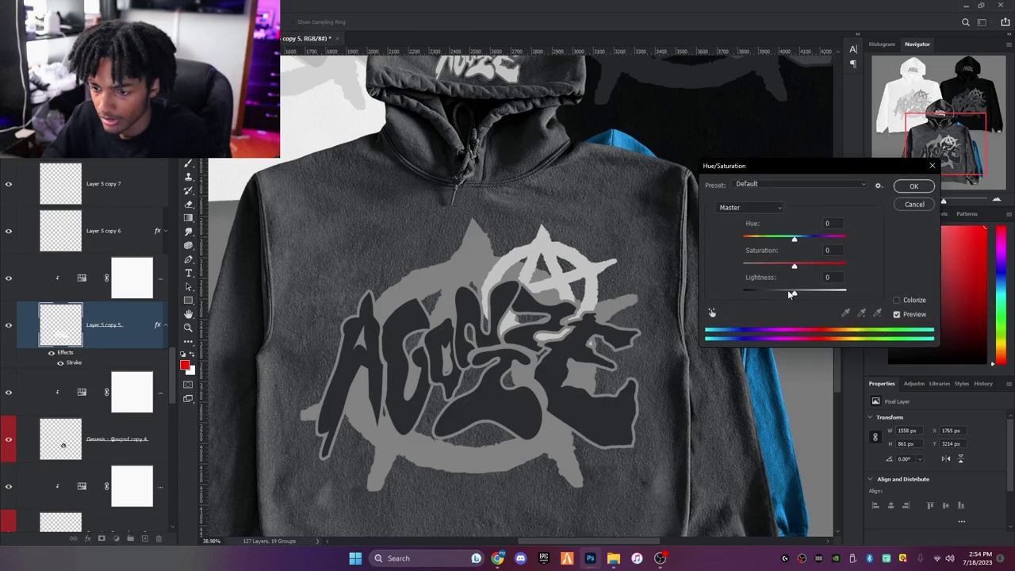
pyautogui.moveTo(793, 293); pyautogui.dragTo(716, 292)
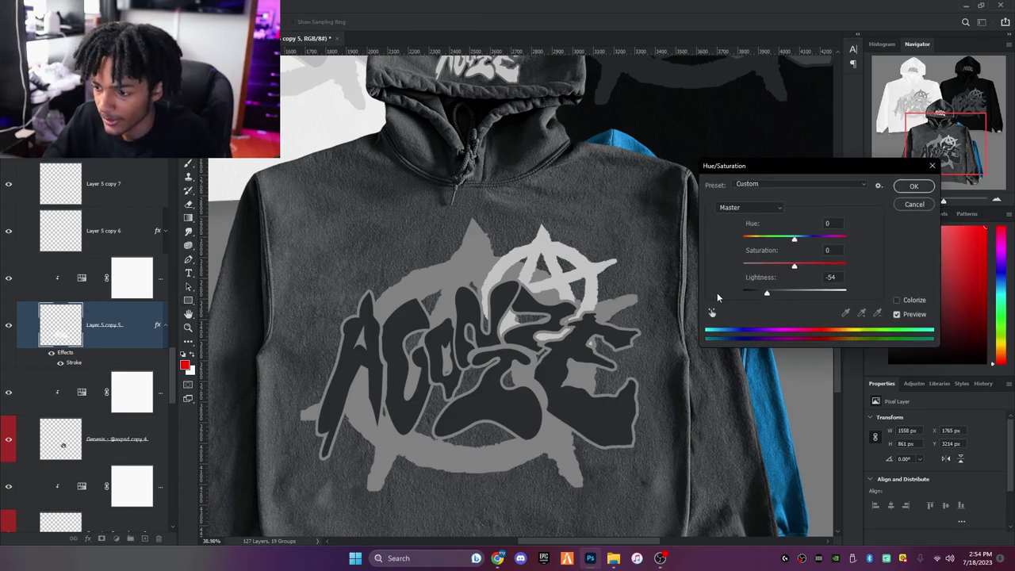
pyautogui.click(908, 187)
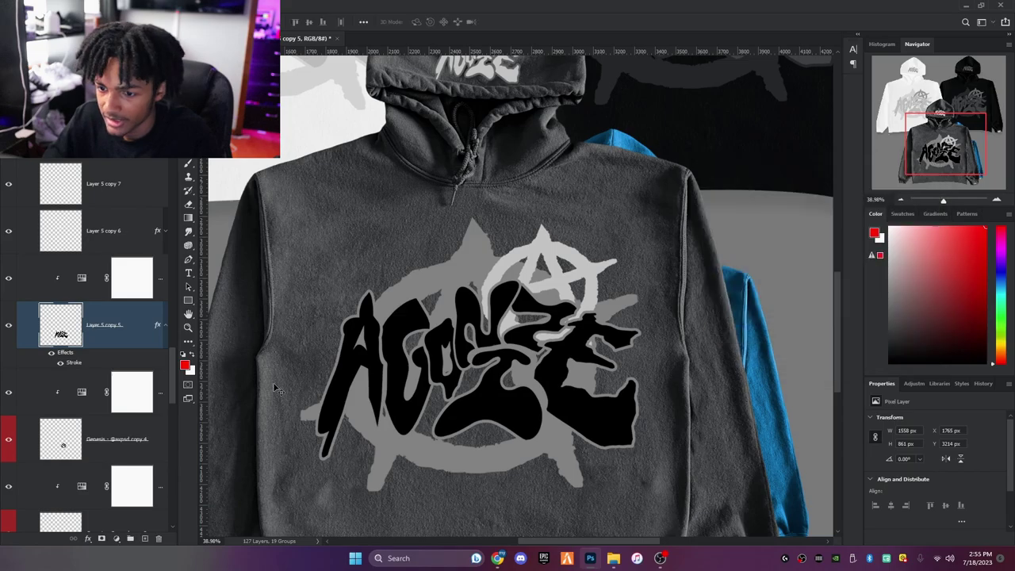
# Darken the large circle-A print behind the lettering by setting its clipped Hue/Saturation adjustment to lightness -62
pyautogui.click(122, 428)
pyautogui.scroll(-2, 124, 434)
pyautogui.click(108, 439)
pyautogui.hotkey('ctrl', 'u')
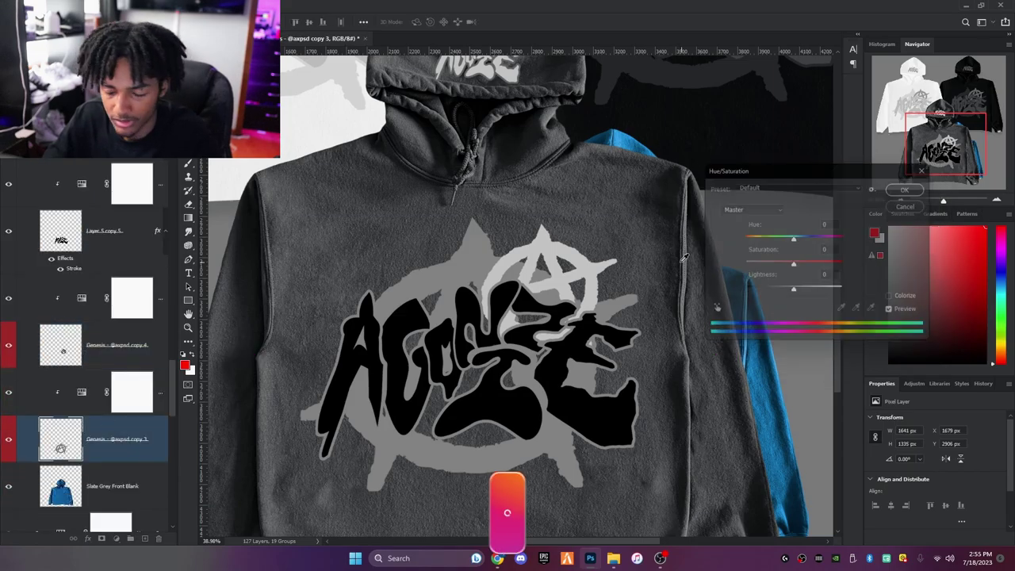
pyautogui.press('Escape')
pyautogui.hotkey('alt', ']')
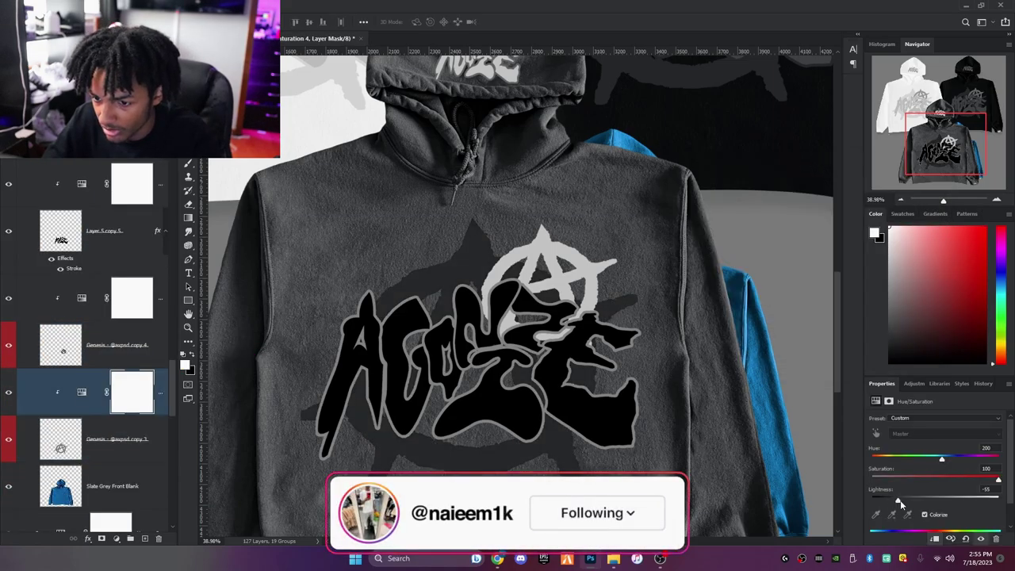
pyautogui.moveTo(899, 501); pyautogui.dragTo(895, 502)
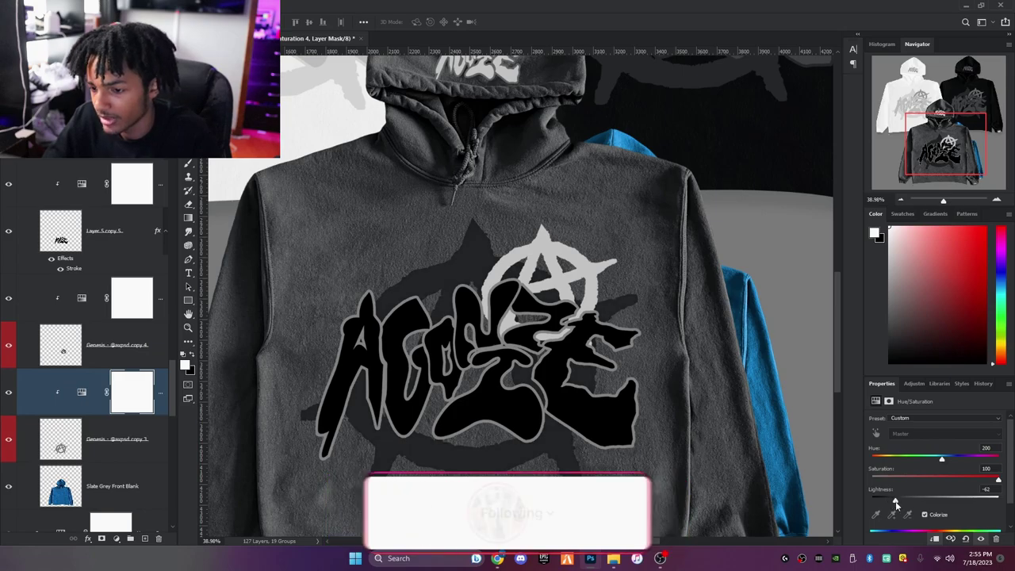
# Recolour the stroke of the grey hoodie's chest lettering (Layer 5 copy 5) from light blue to dark grey #262626
pyautogui.scroll(2, 149, 316)
pyautogui.doubleClick(149, 321)
pyautogui.click(65, 136)
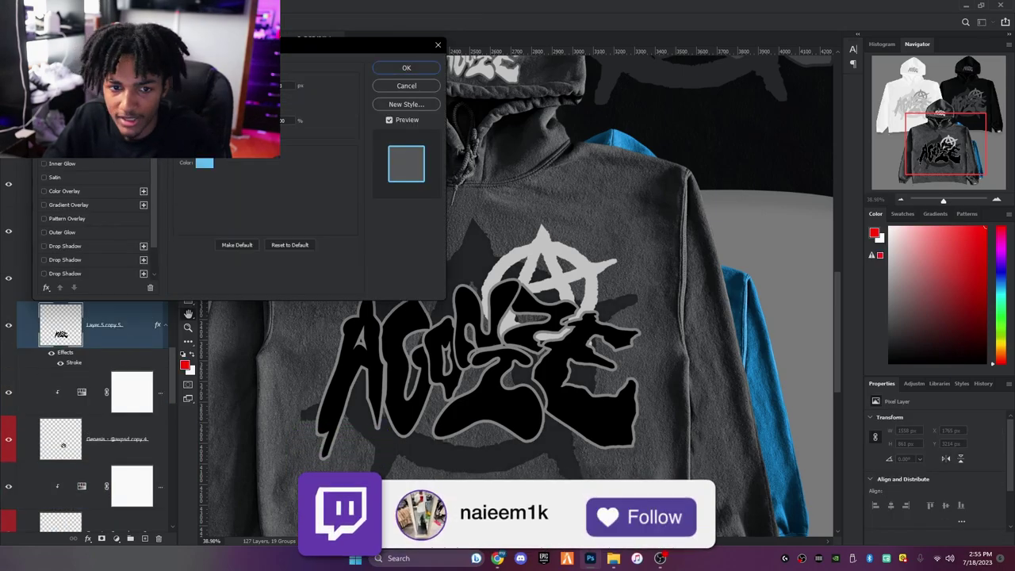
pyautogui.click(204, 163)
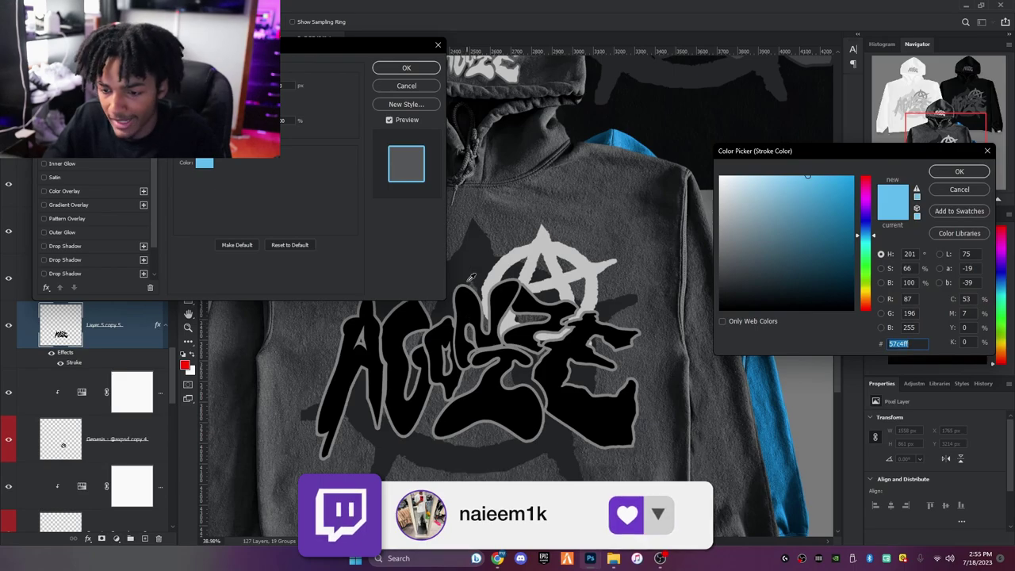
pyautogui.click(468, 281)
pyautogui.click(974, 171)
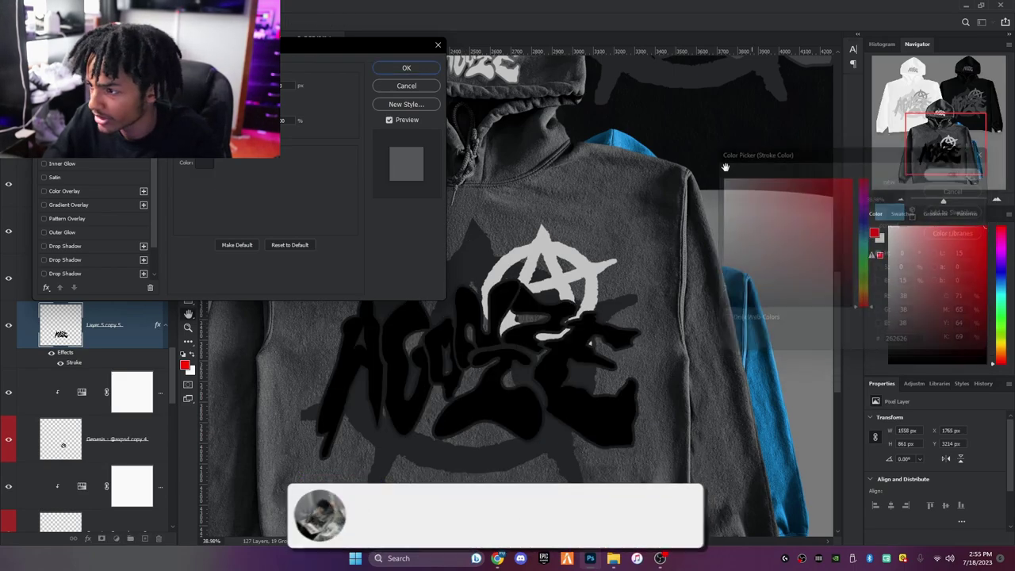
pyautogui.press('Return')
# Tone down the small circle-A print on the grey hoodie by setting its clipped Hue/Saturation adjustment to lightness +60
pyautogui.scroll(-1, 95, 406)
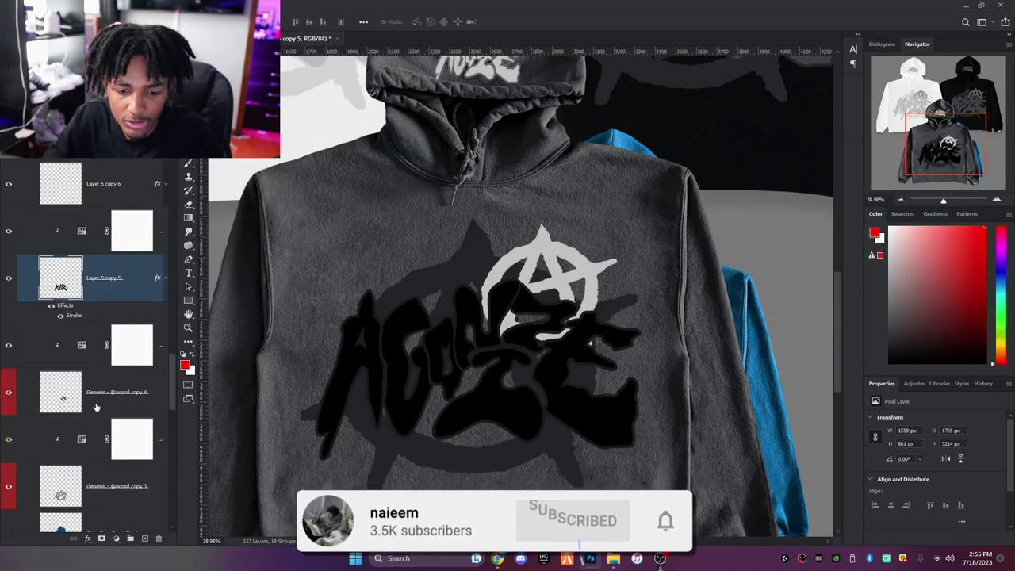
pyautogui.click(96, 407)
pyautogui.click(127, 345)
pyautogui.moveTo(933, 498); pyautogui.dragTo(973, 500)
pyautogui.scroll(-3, 811, 438)
pyautogui.scroll(1, 718, 417)
pyautogui.scroll(-3, 607, 451)
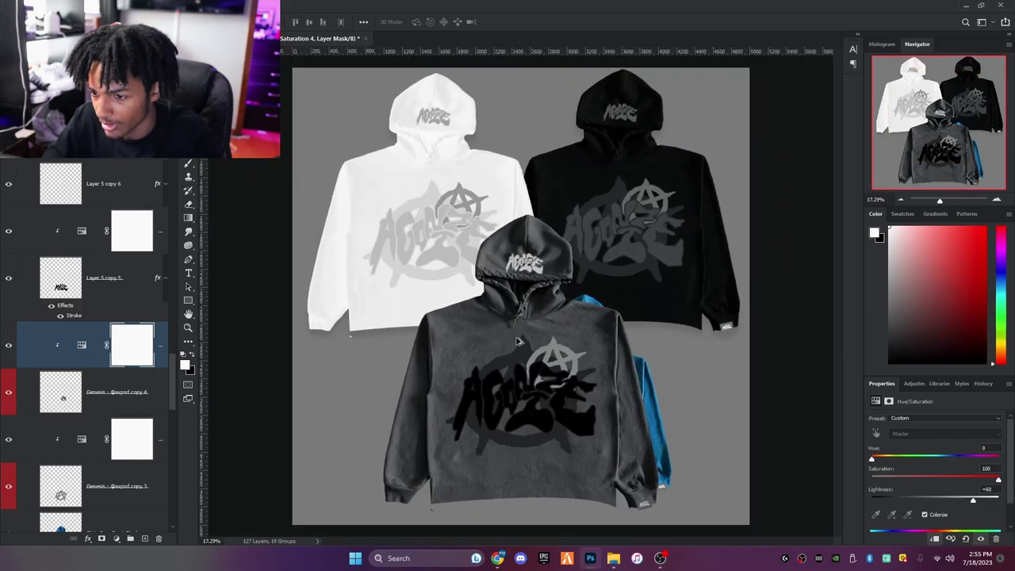
pyautogui.scroll(3, 588, 238)
pyautogui.scroll(-6, 625, 320)
pyautogui.scroll(6, 610, 332)
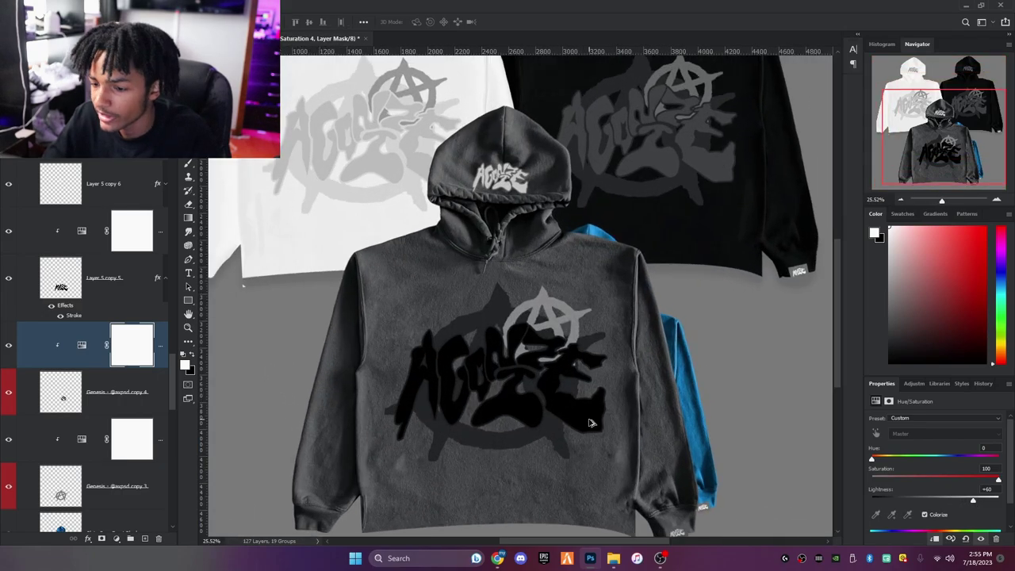
pyautogui.scroll(-3, 590, 421)
# Delete the grey hoodie's cuff tag layer (Layer 5 copy 7) from the purple group
pyautogui.click(97, 296)
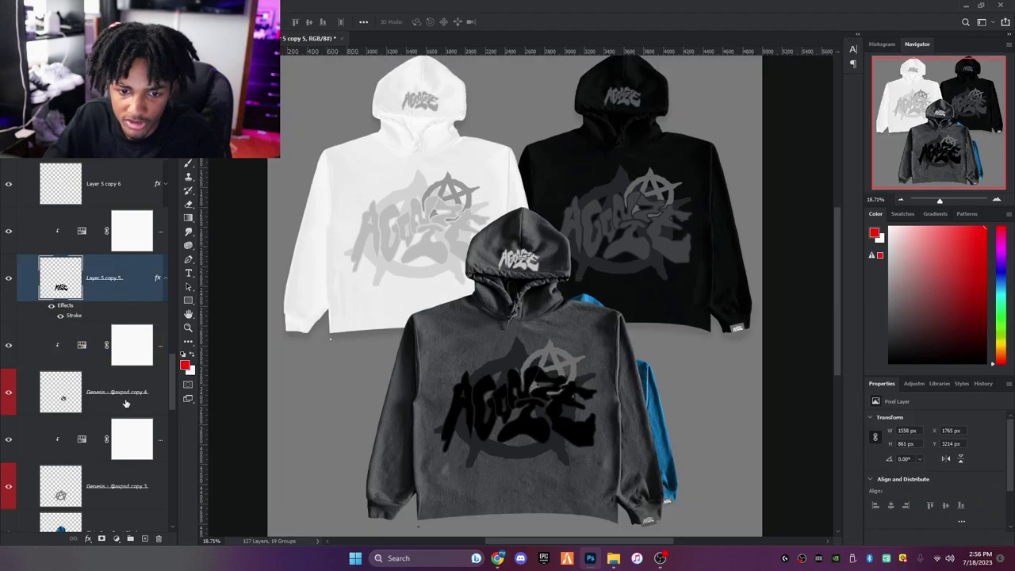
pyautogui.scroll(-2, 124, 412)
pyautogui.scroll(5, 99, 390)
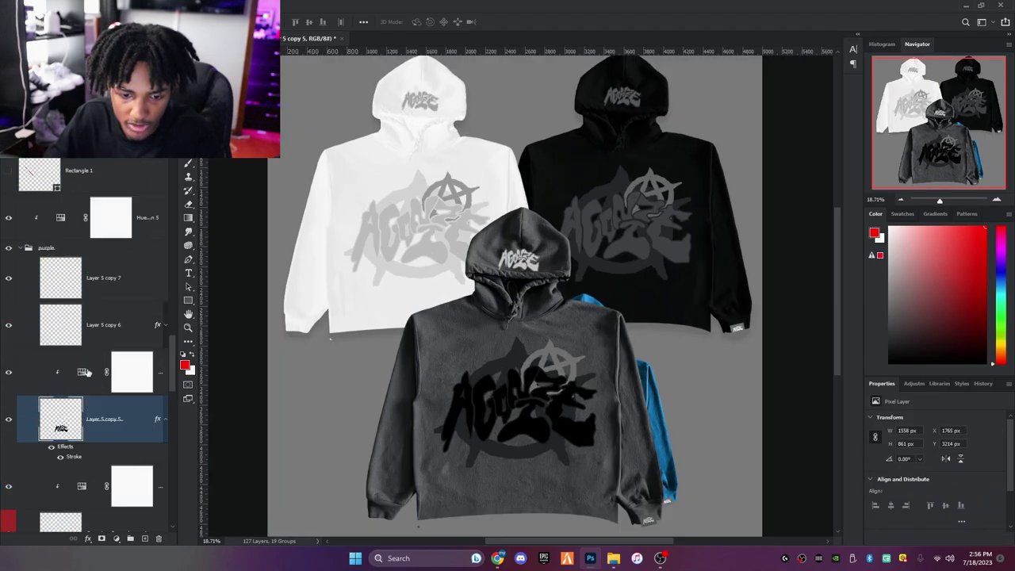
pyautogui.click(88, 283)
pyautogui.press('Delete')
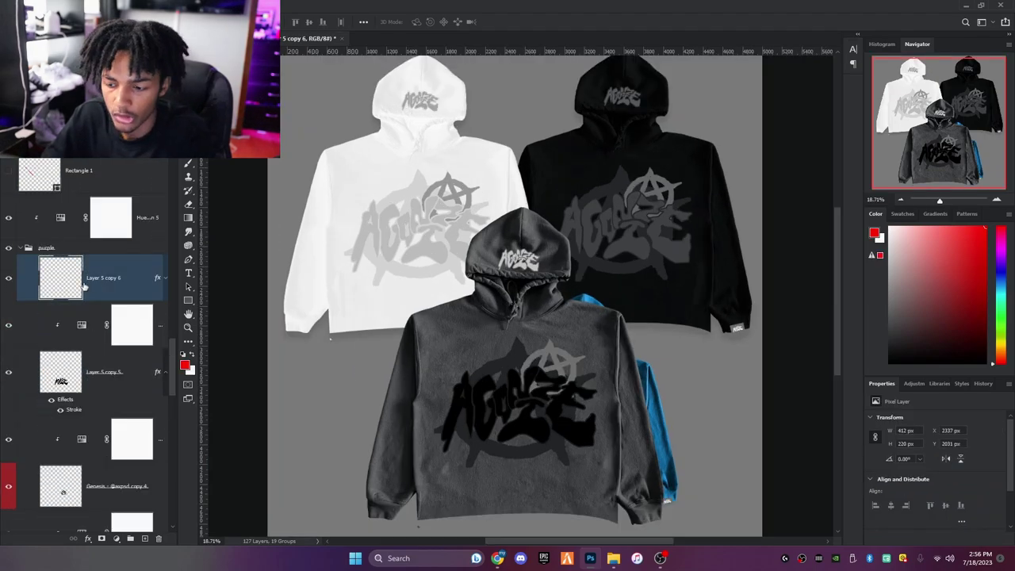
# Turn the grey hoodie's hood lettering (Layer 5 copy 6) black using Hue/Saturation with lightness -100
pyautogui.click(10, 279)
pyautogui.click(10, 279)
pyautogui.hotkey('ctrl', 'u')
pyautogui.moveTo(794, 290); pyautogui.dragTo(704, 291)
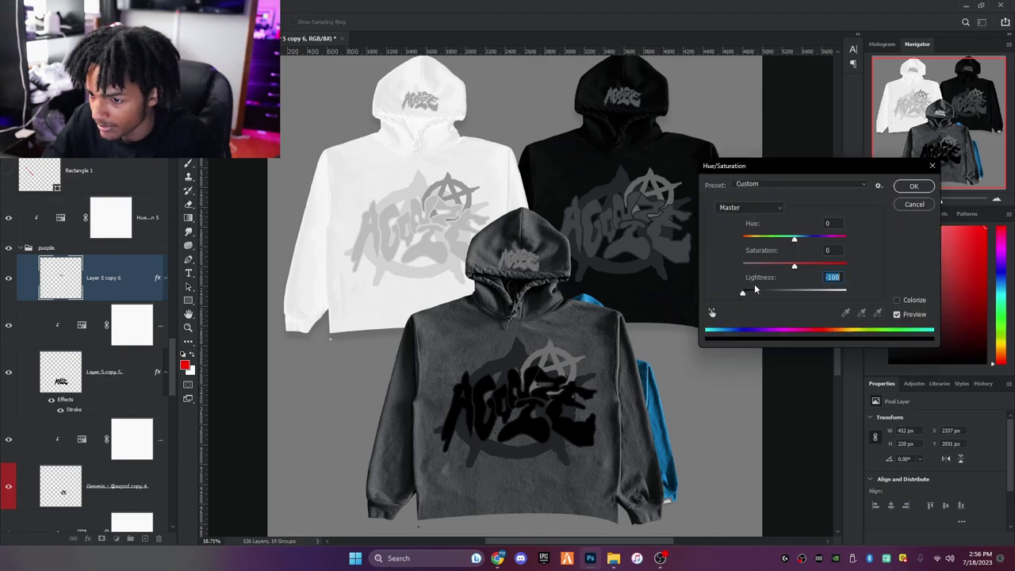
pyautogui.click(913, 185)
# Change the hood lettering's stroke on the grey hoodie to a dark grey that blends into the fabric
pyautogui.doubleClick(119, 277)
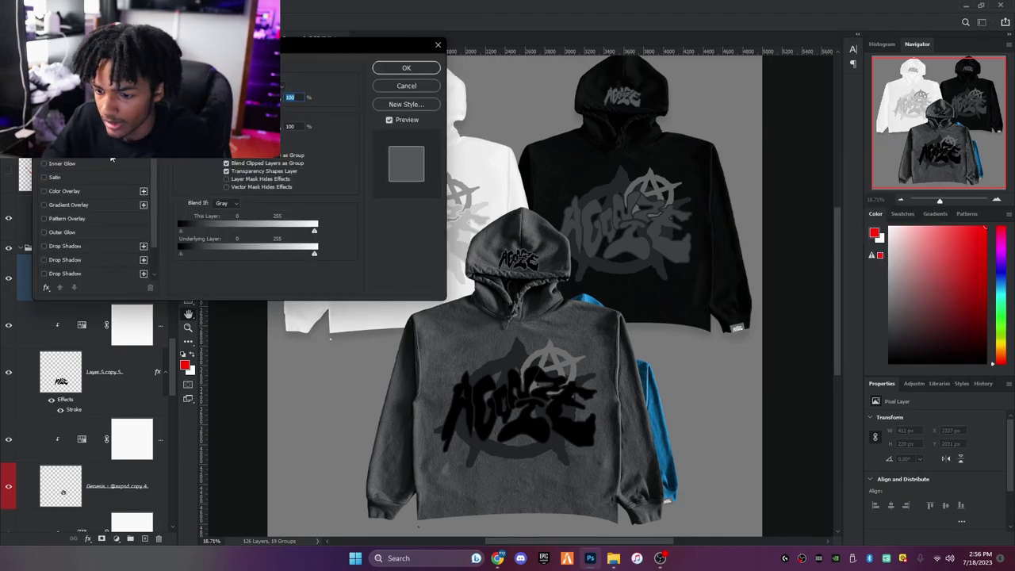
pyautogui.click(87, 135)
pyautogui.click(185, 162)
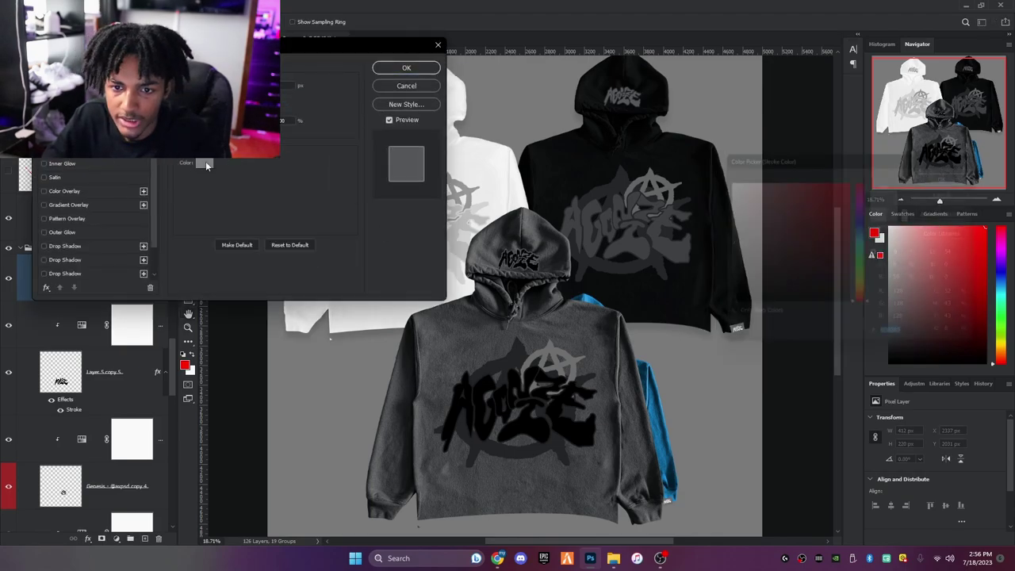
pyautogui.click(964, 173)
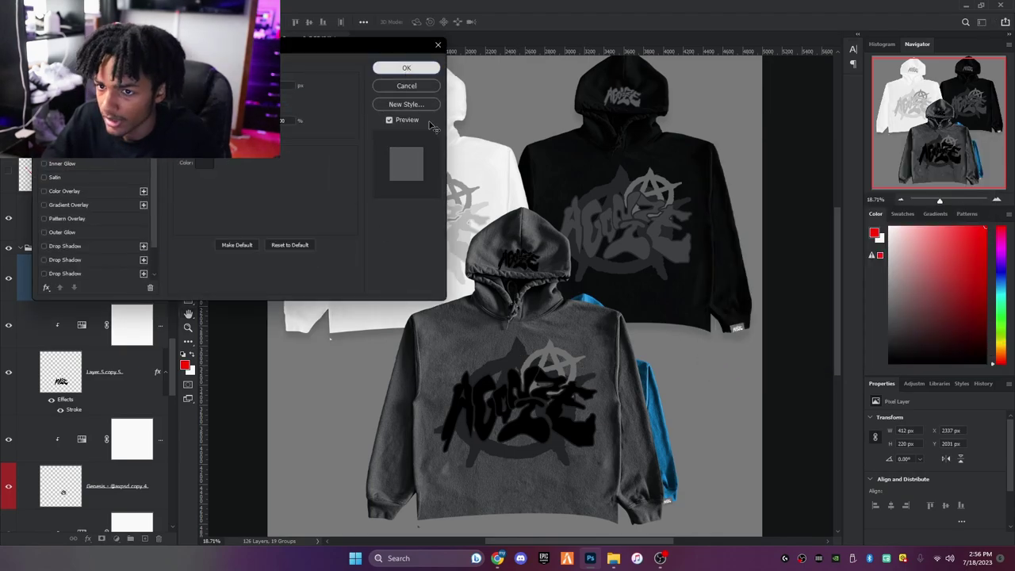
pyautogui.click(408, 68)
pyautogui.scroll(6, 619, 367)
pyautogui.scroll(-4, 619, 367)
pyautogui.scroll(3, 618, 367)
pyautogui.scroll(-12, 597, 417)
pyautogui.scroll(2, 593, 412)
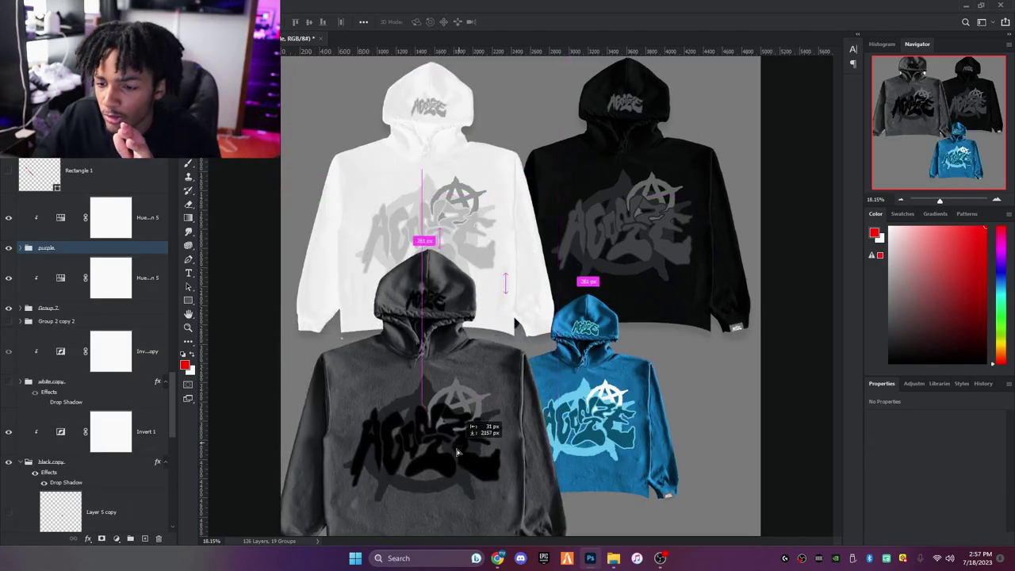
# Reposition the grey hoodie (purple group) on the left half of the canvas and hide the blue and white hoodies
pyautogui.moveTo(511, 273); pyautogui.dragTo(422, 450)
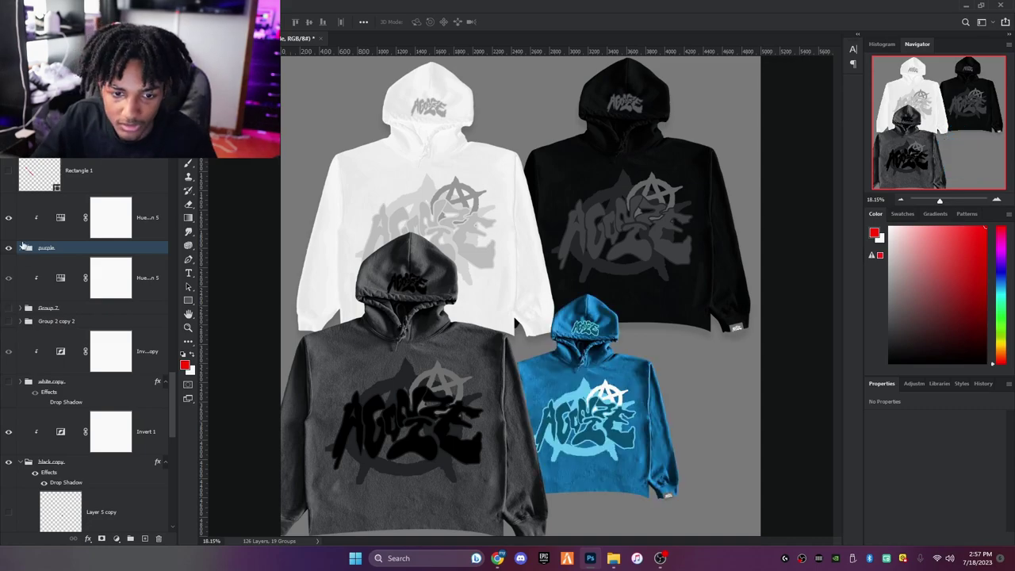
pyautogui.click(8, 248)
pyautogui.click(6, 248)
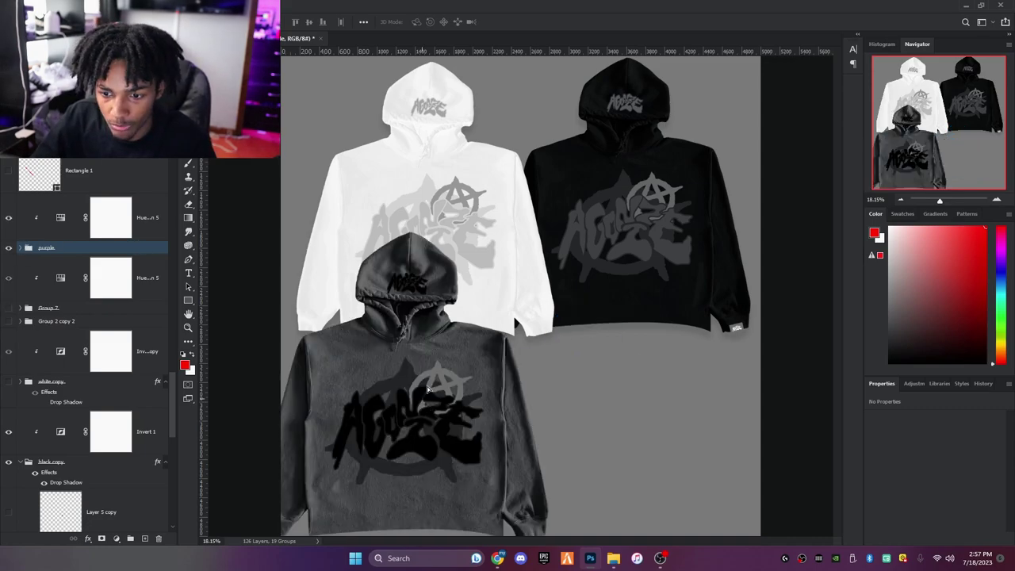
pyautogui.moveTo(426, 389); pyautogui.dragTo(431, 294)
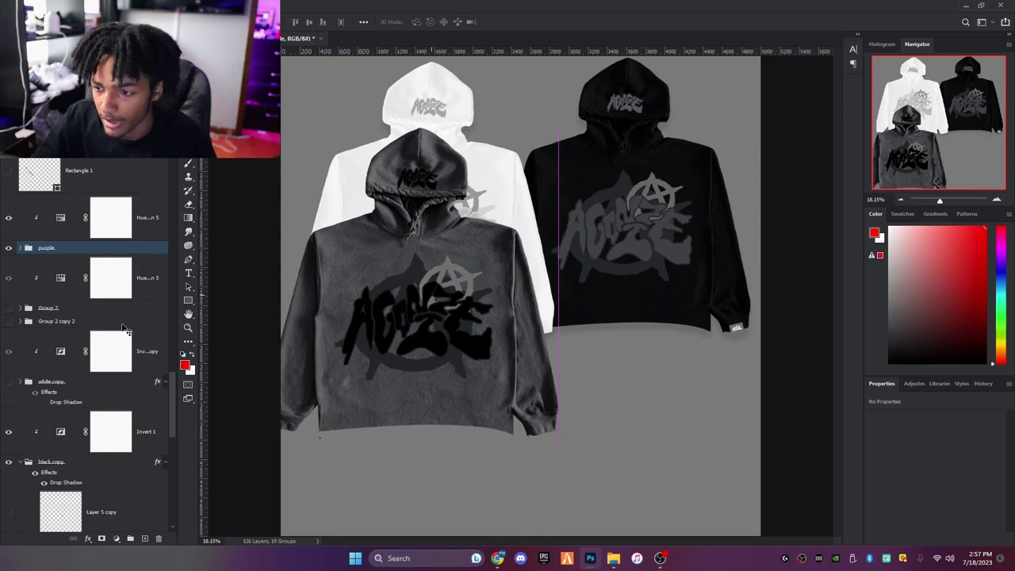
pyautogui.click(9, 461)
pyautogui.scroll(-7, 69, 413)
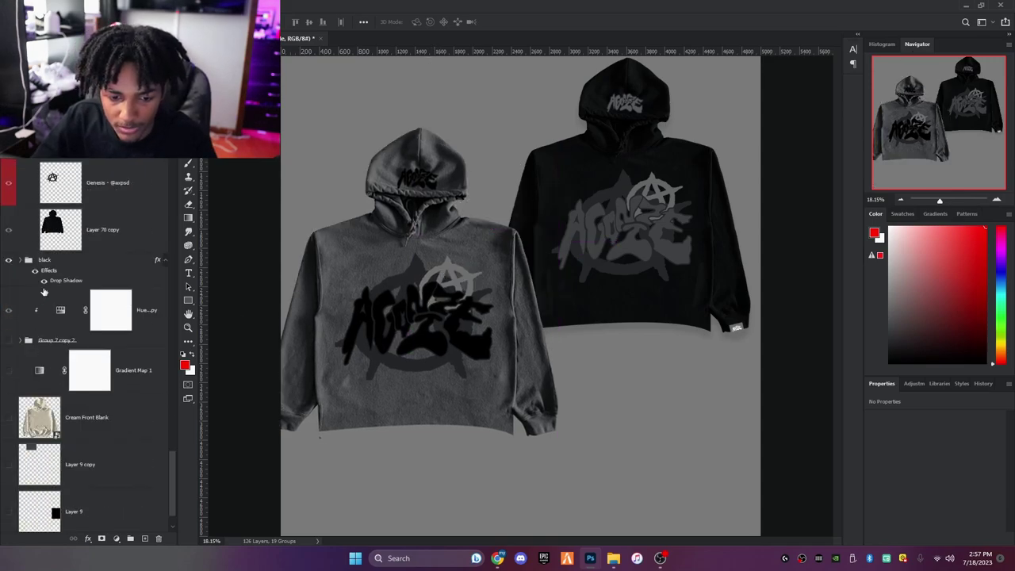
# Move the black hoodie (black group) down beside the grey one and scale it to line up with the grey hoodie's height
pyautogui.click(51, 261)
pyautogui.moveTo(536, 268); pyautogui.dragTo(543, 332)
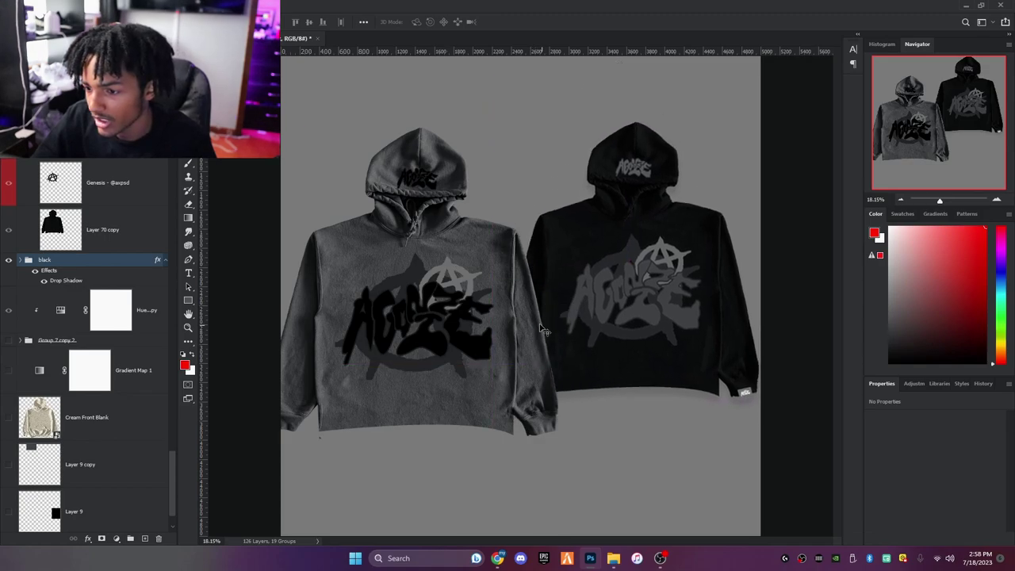
pyautogui.hotkey('ctrl', 't')
pyautogui.moveTo(627, 401); pyautogui.dragTo(626, 438)
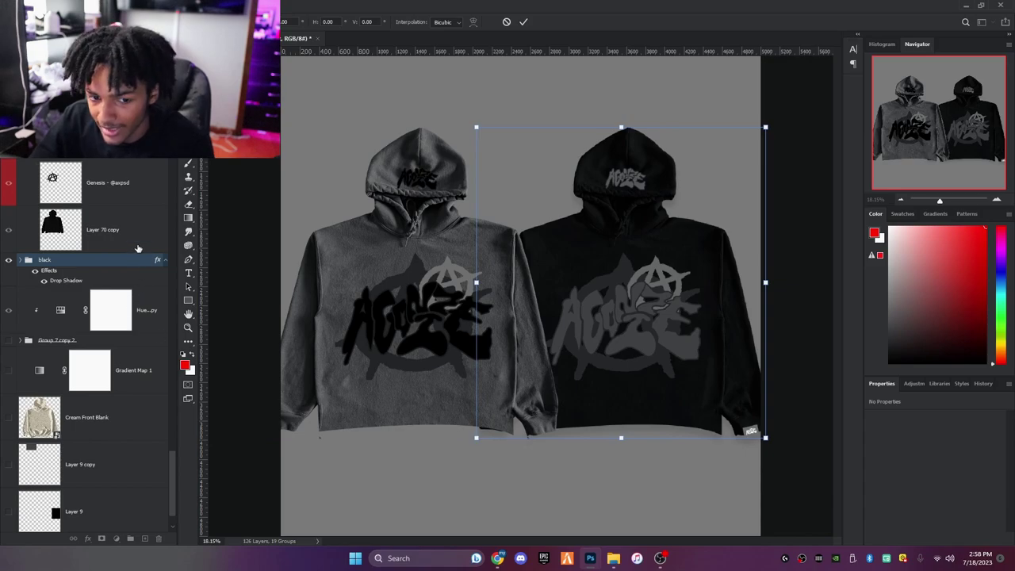
pyautogui.press('Return')
# Hide the black hoodie's cuff tag layer (the uppermost Layer 5 copy) inside the black group
pyautogui.scroll(1, 632, 341)
pyautogui.click(20, 260)
pyautogui.scroll(-3, 98, 384)
pyautogui.scroll(1, 45, 276)
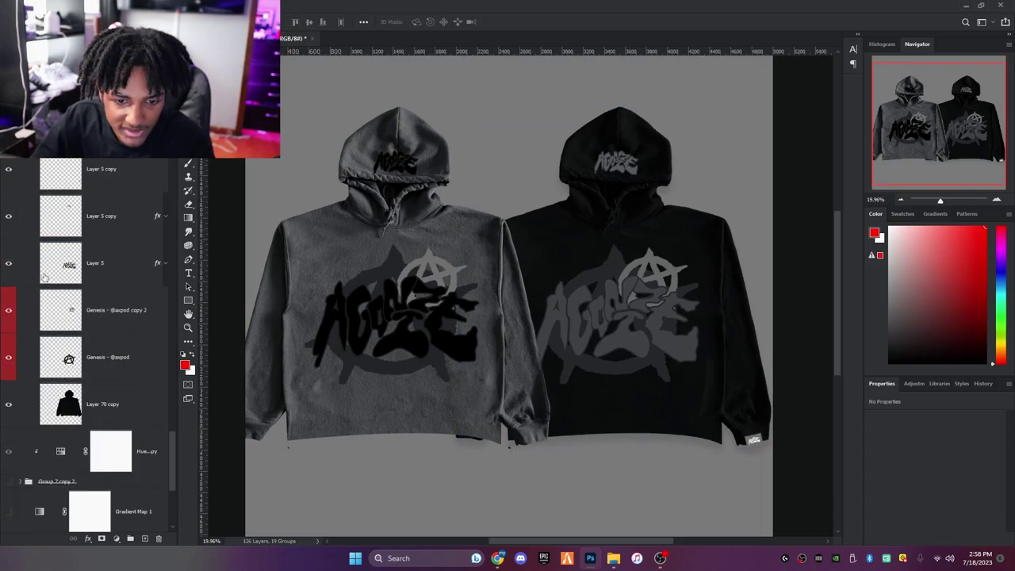
pyautogui.scroll(1, 44, 276)
pyautogui.click(46, 266)
pyautogui.click(10, 218)
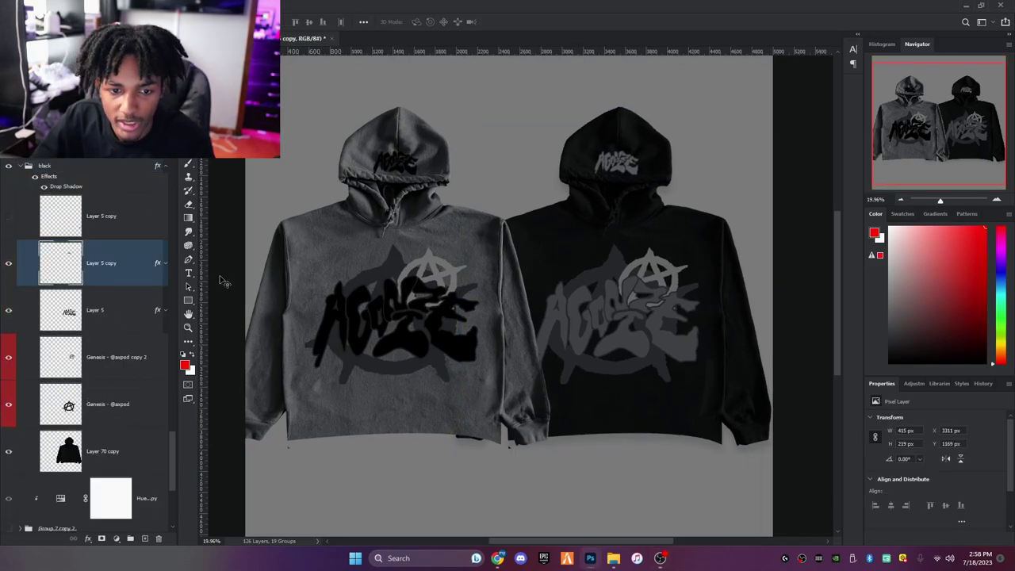
pyautogui.scroll(-3, 389, 294)
pyautogui.scroll(2, 389, 294)
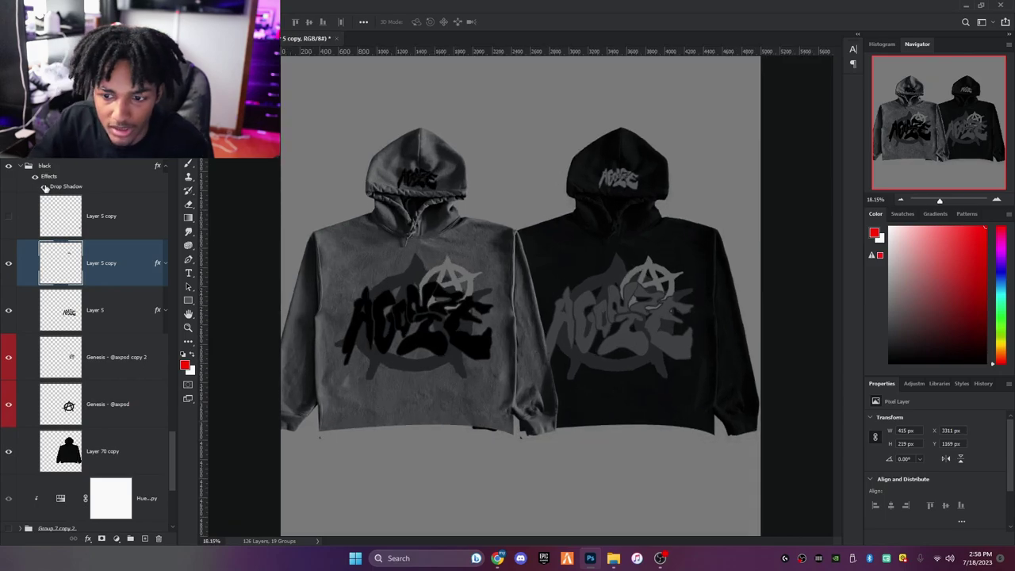
# Move the black group to the canvas's upper right corner and scale it to about 2718 x 2920 px to fit
pyautogui.click(55, 166)
pyautogui.moveTo(491, 290); pyautogui.dragTo(489, 199)
pyautogui.scroll(1, 496, 197)
pyautogui.scroll(-5, 498, 202)
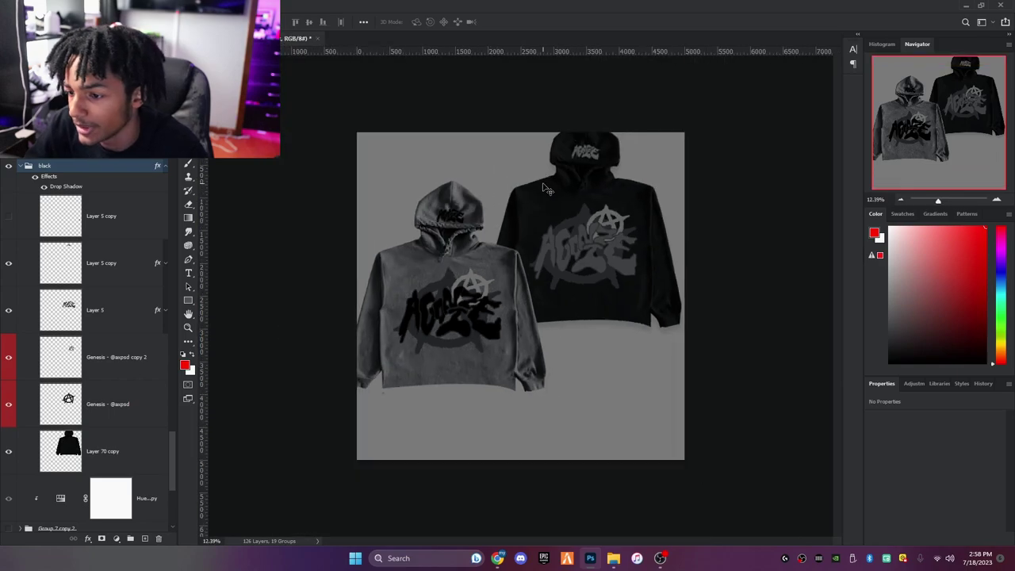
pyautogui.hotkey('ctrl', 't')
pyautogui.moveTo(583, 115); pyautogui.dragTo(583, 138)
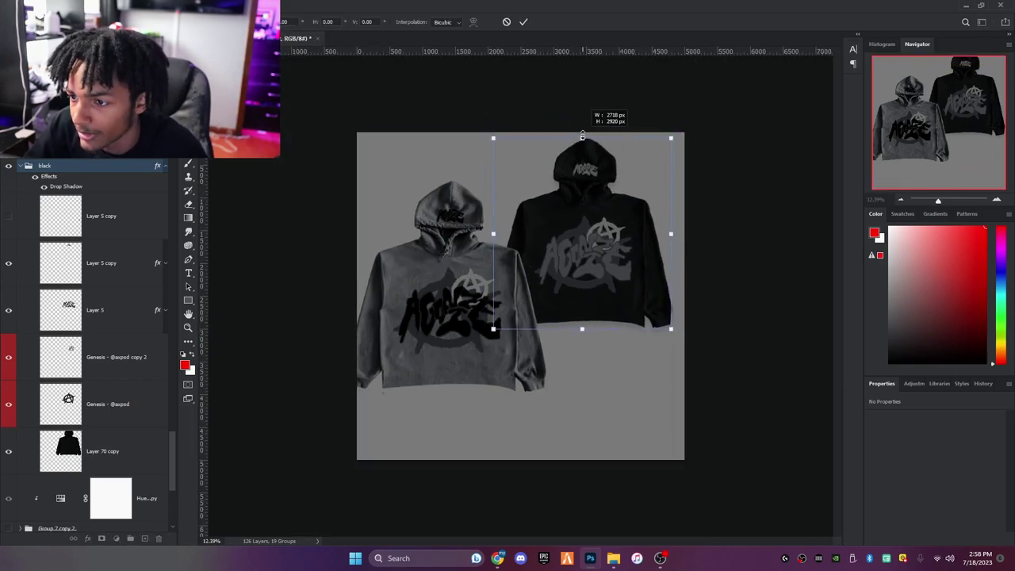
pyautogui.press('Return')
# Move the grey hoodie (purple group) to the canvas's lower left, diagonally below the black hoodie
pyautogui.scroll(6, 71, 341)
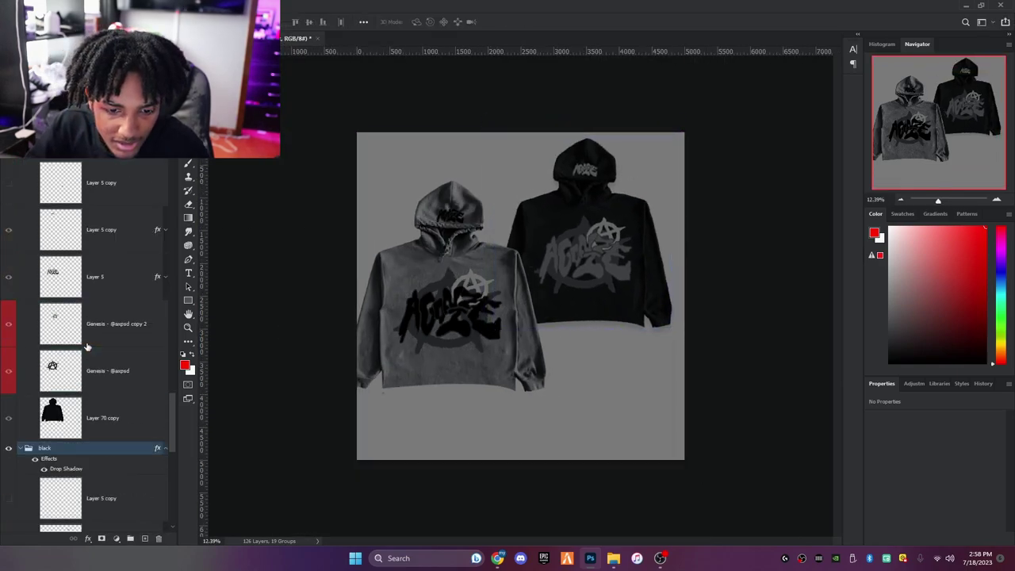
pyautogui.click(65, 232)
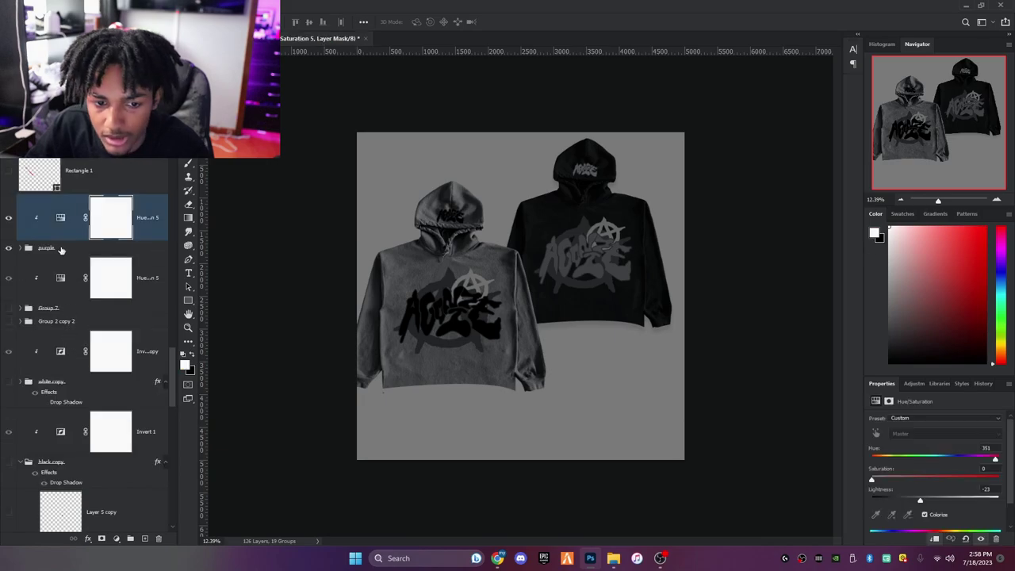
pyautogui.click(62, 249)
pyautogui.scroll(-3, 113, 510)
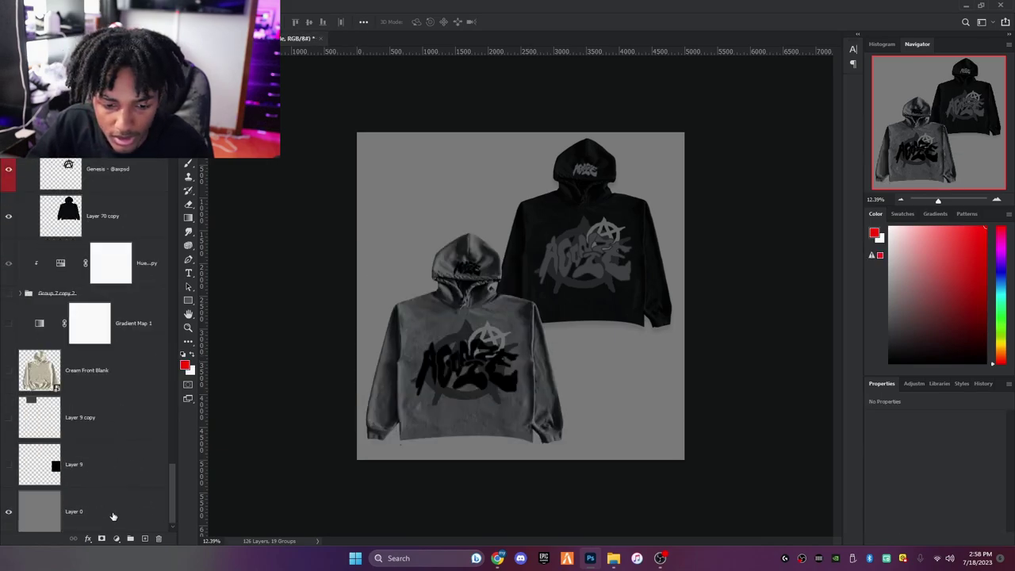
# Open the Hue/Saturation adjustment for the plain grey background (Layer 0)
pyautogui.click(114, 510)
pyautogui.hotkey('ctrl', 'u')
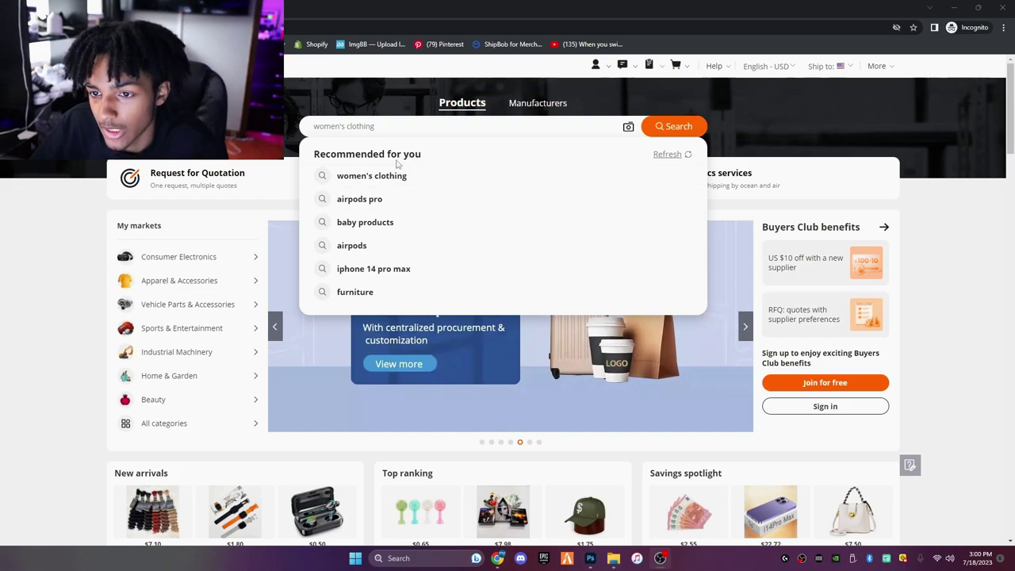
# Switch to Alibaba in the browser, search for "distressed applique hoodie" and look over the supplier listings
pyautogui.click(374, 133)
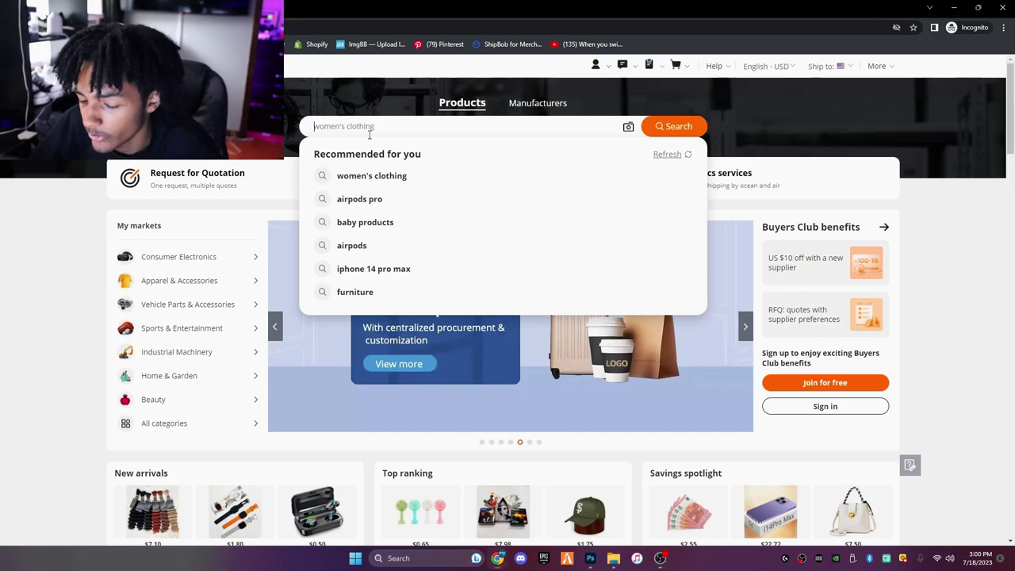
pyautogui.write('ap')
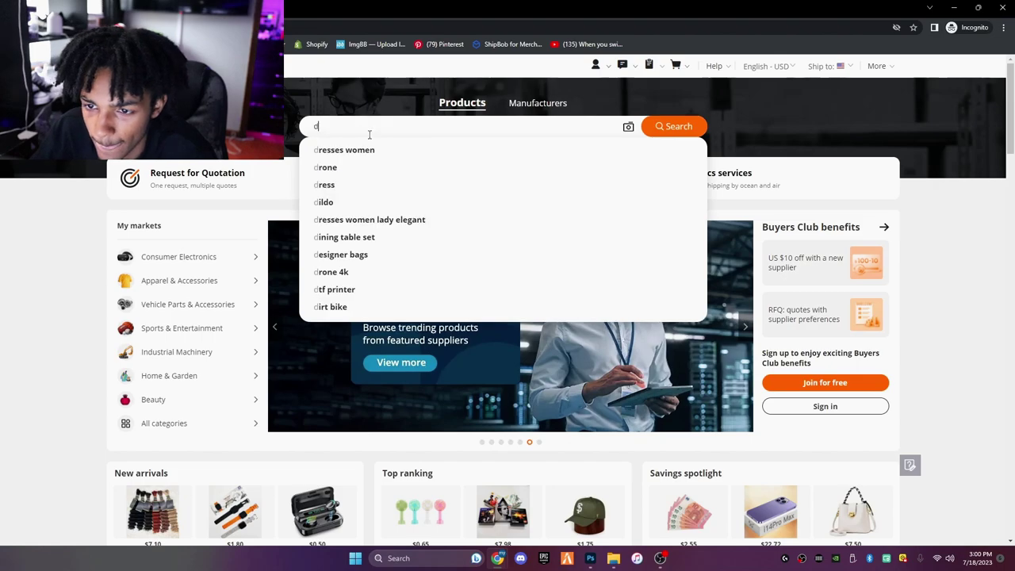
pyautogui.write('li')
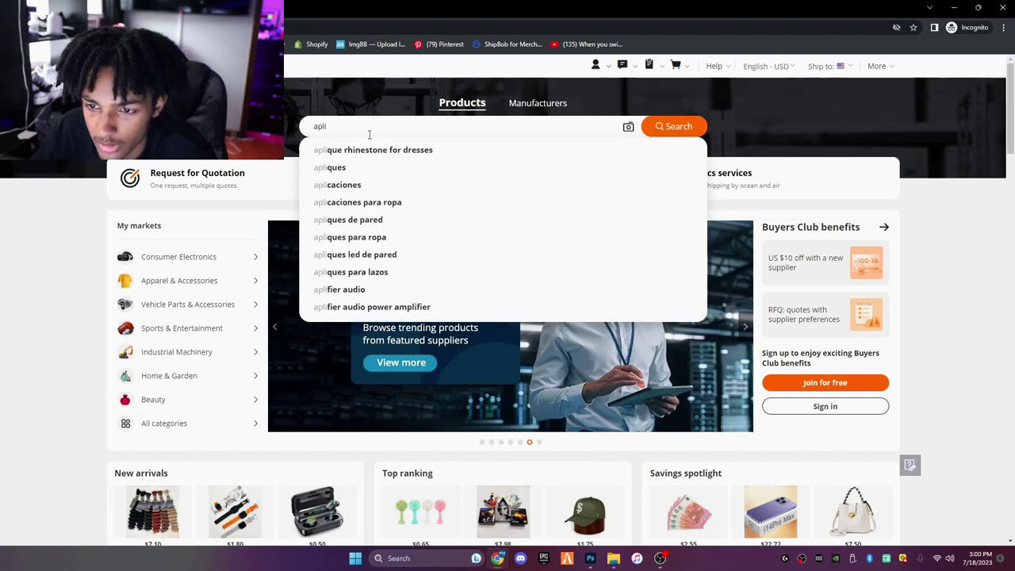
pyautogui.write('que distres')
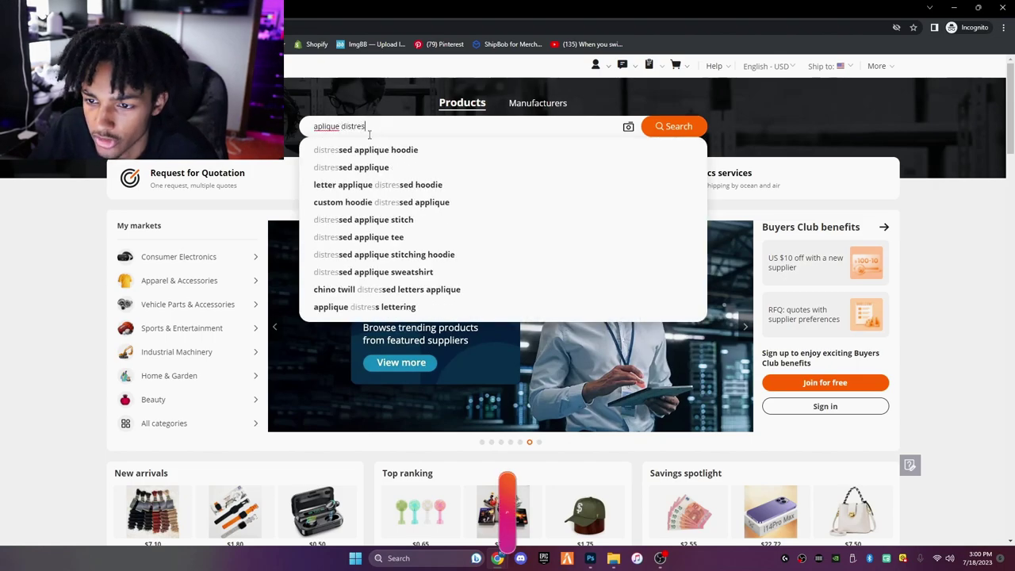
pyautogui.click(301, 153)
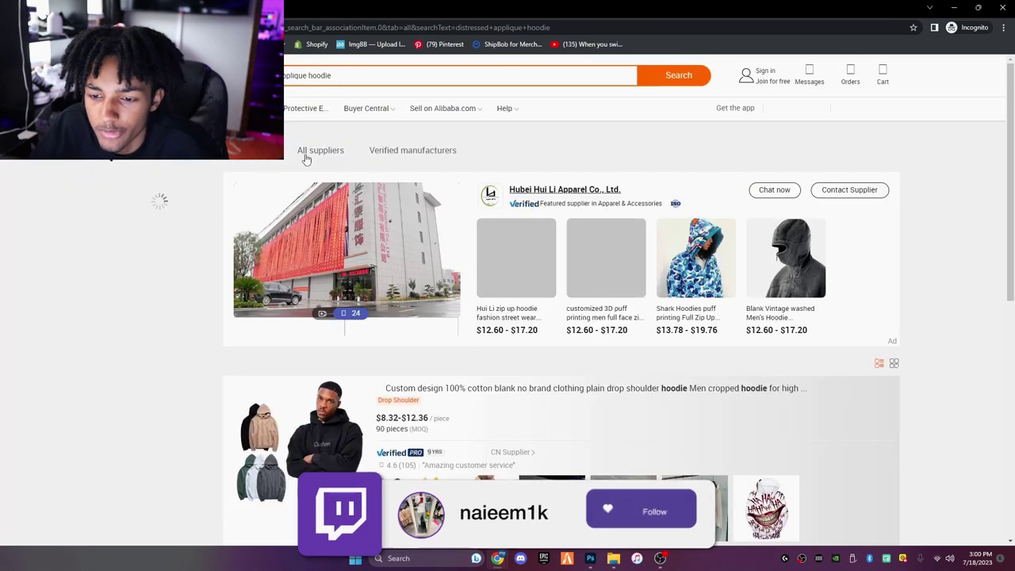
pyautogui.scroll(-1, 381, 253)
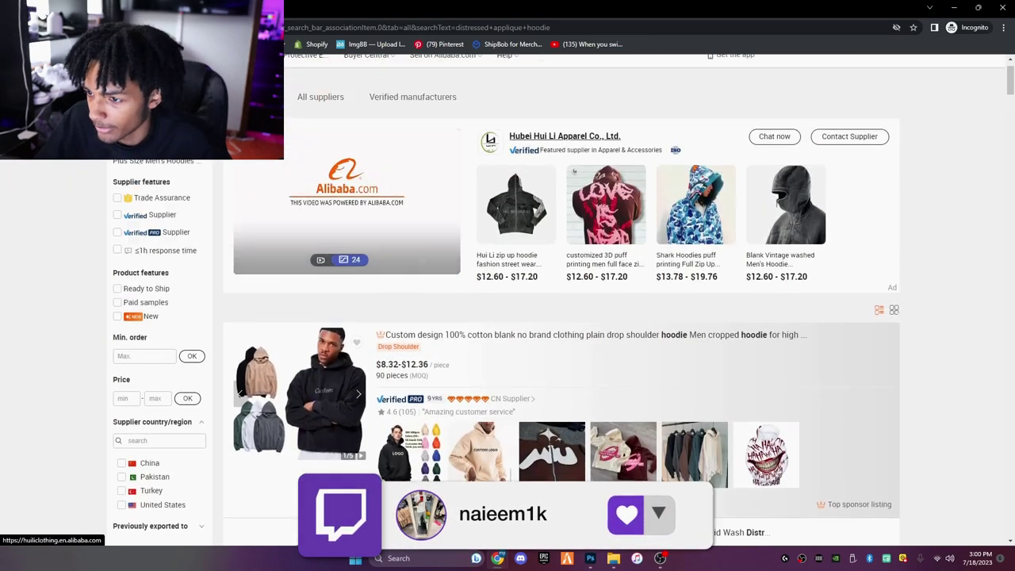
# Browse the distressed applique hoodie results and open the listing for the heavyweight French terry Vale State zip hoodie
pyautogui.scroll(1, 573, 170)
pyautogui.scroll(-4, 539, 292)
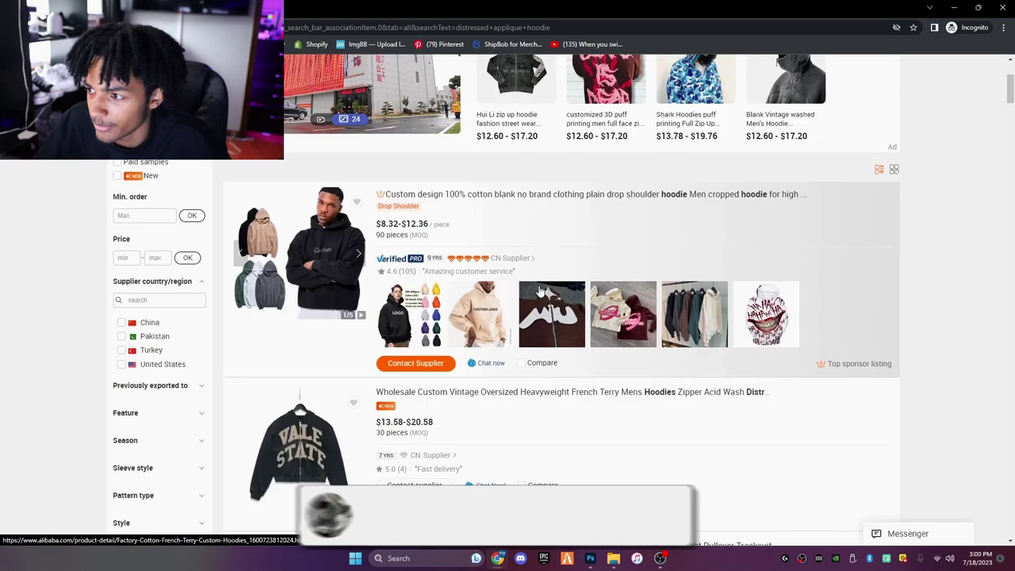
pyautogui.scroll(-5, 539, 292)
pyautogui.scroll(3, 306, 267)
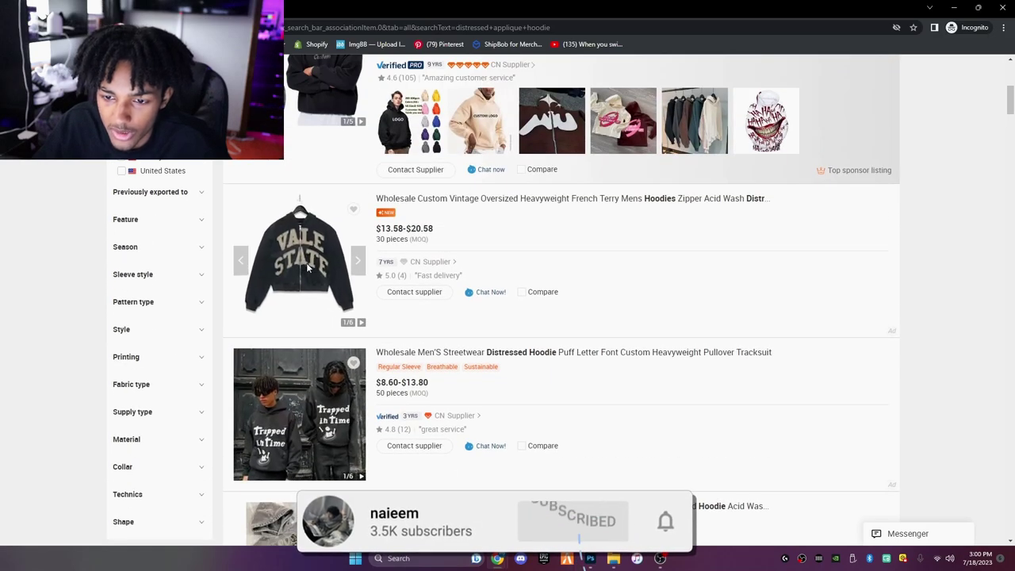
pyautogui.click(306, 267)
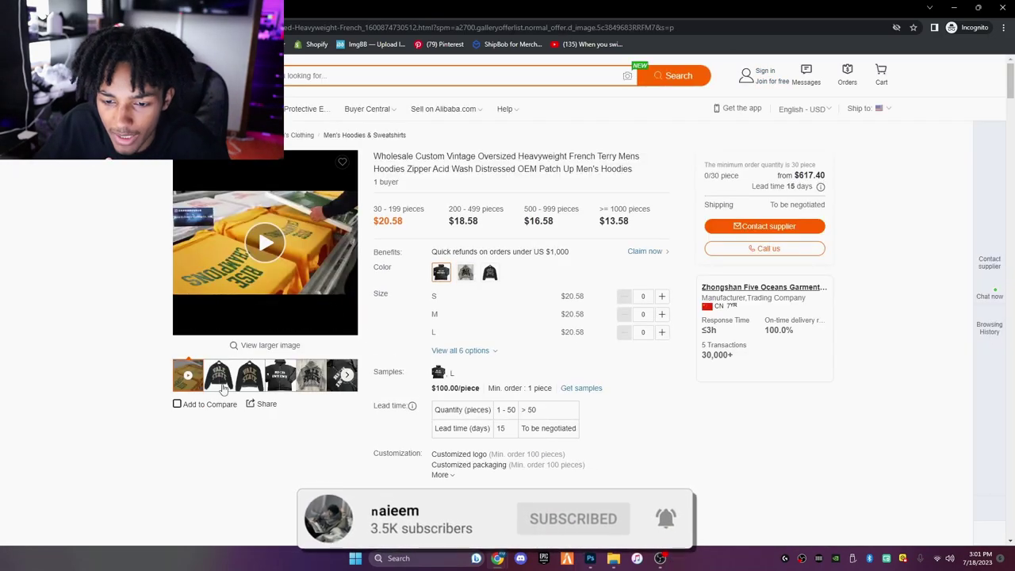
# Look through the listing's enlarged photos, starting with the grey Vale State hoodie and continuing past the Rich Intent ones
pyautogui.click(310, 375)
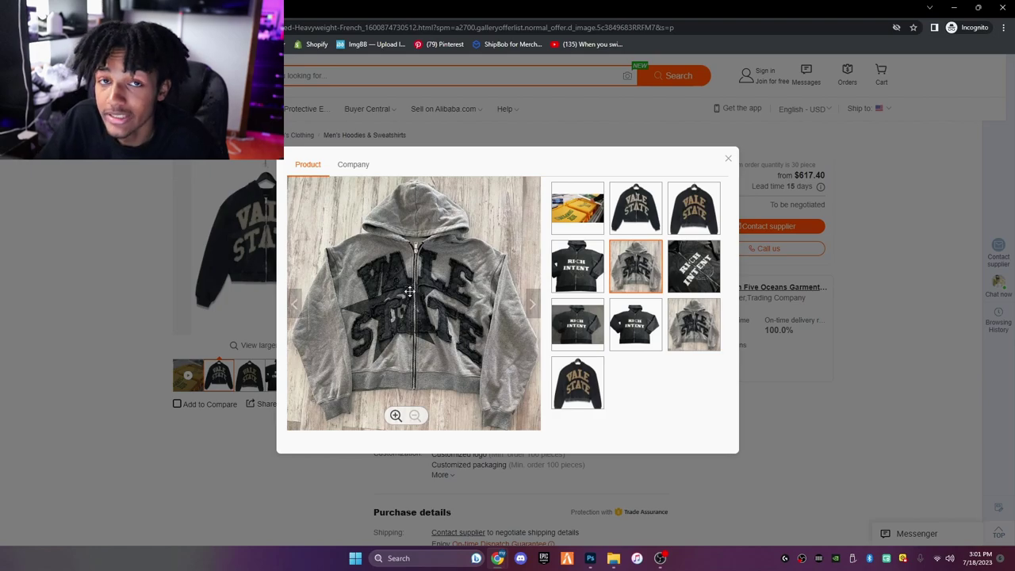
pyautogui.click(531, 309)
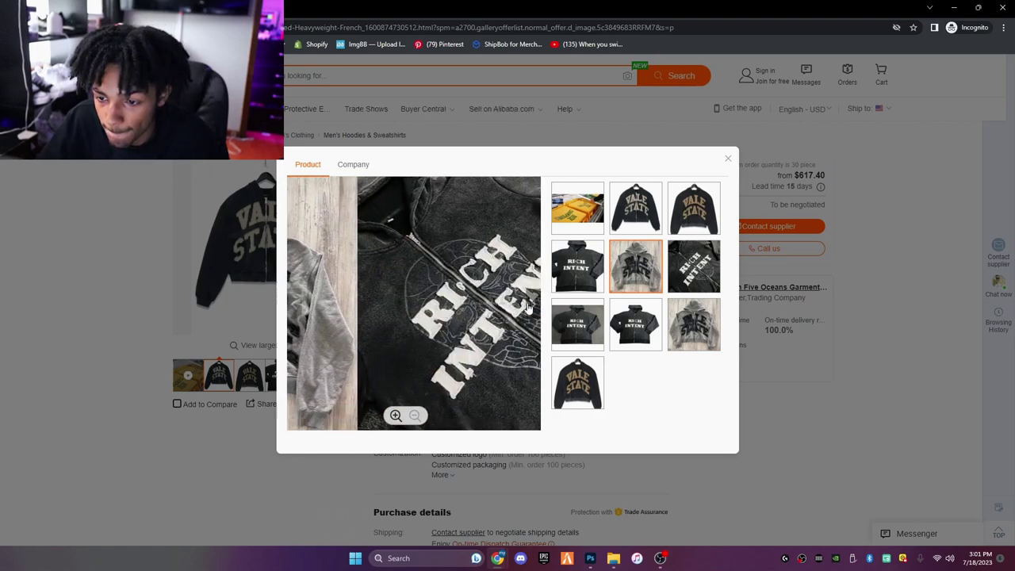
pyautogui.click(530, 308)
pyautogui.click(531, 306)
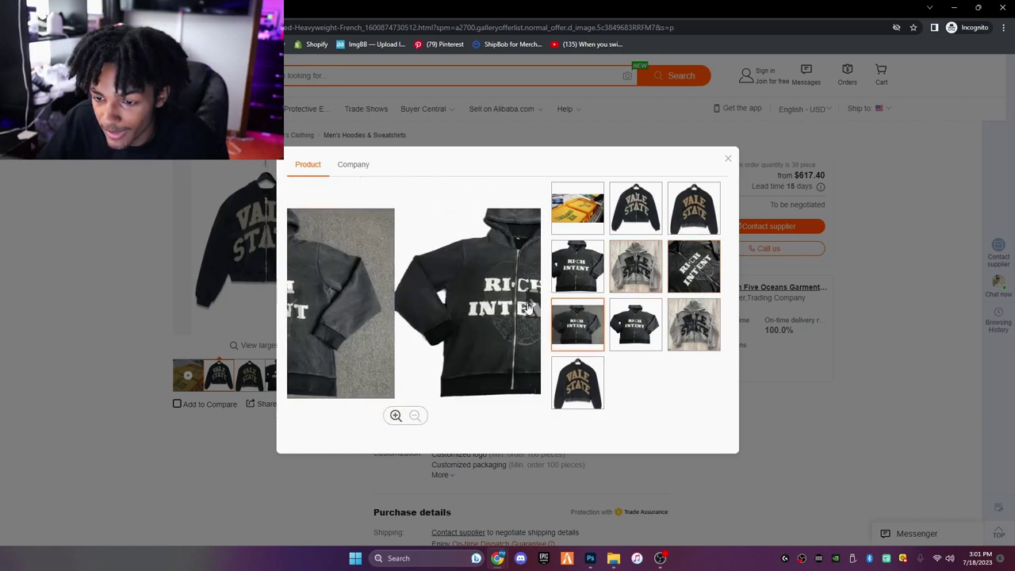
pyautogui.click(532, 305)
# Compare the AGONIZE mockup in Photoshop with the listing's Vale State applique photos in Chrome, and close the enlarged photo view
pyautogui.click(590, 559)
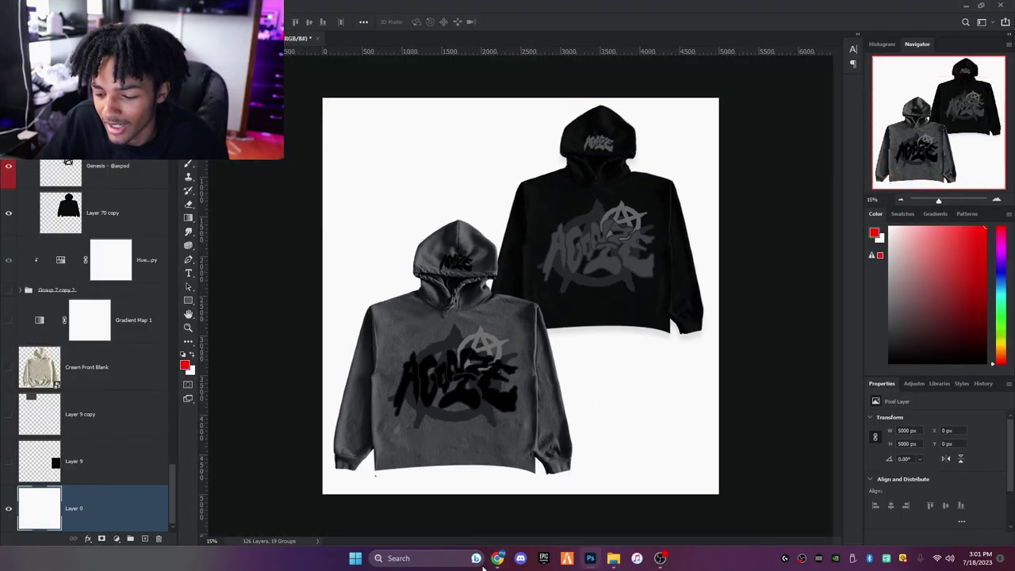
pyautogui.moveTo(500, 559)
pyautogui.click(520, 515)
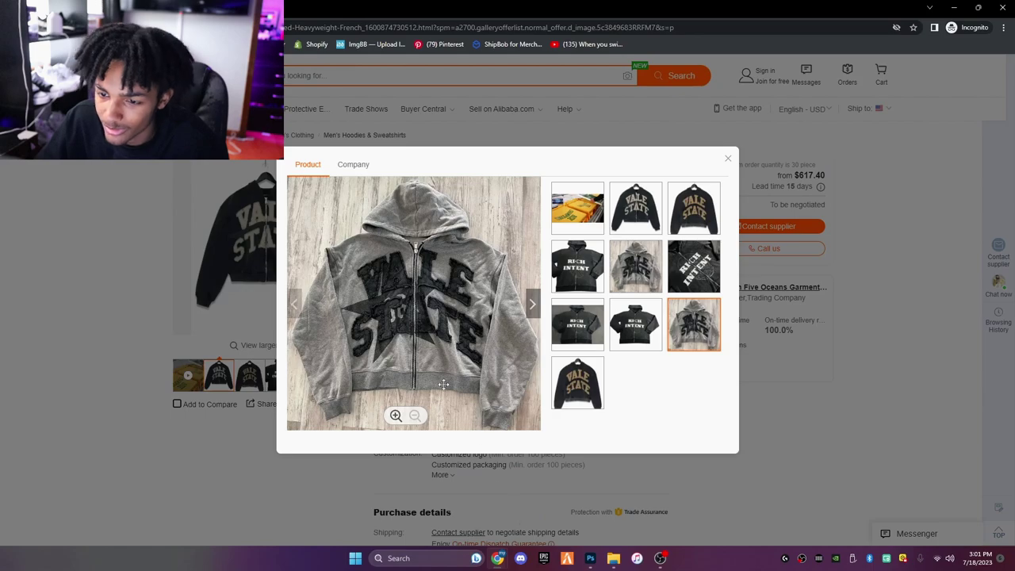
pyautogui.click(532, 306)
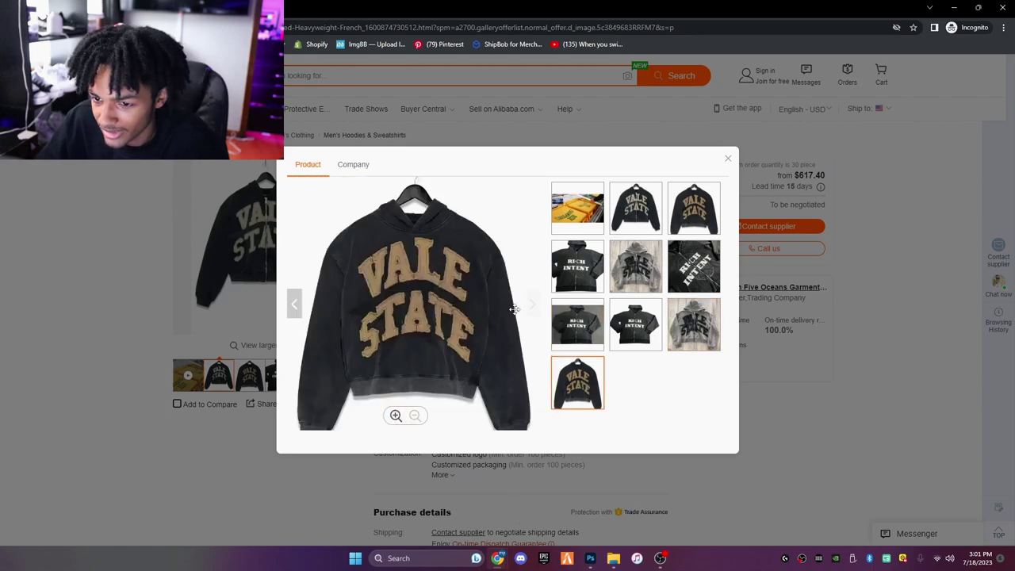
pyautogui.click(627, 203)
pyautogui.click(705, 203)
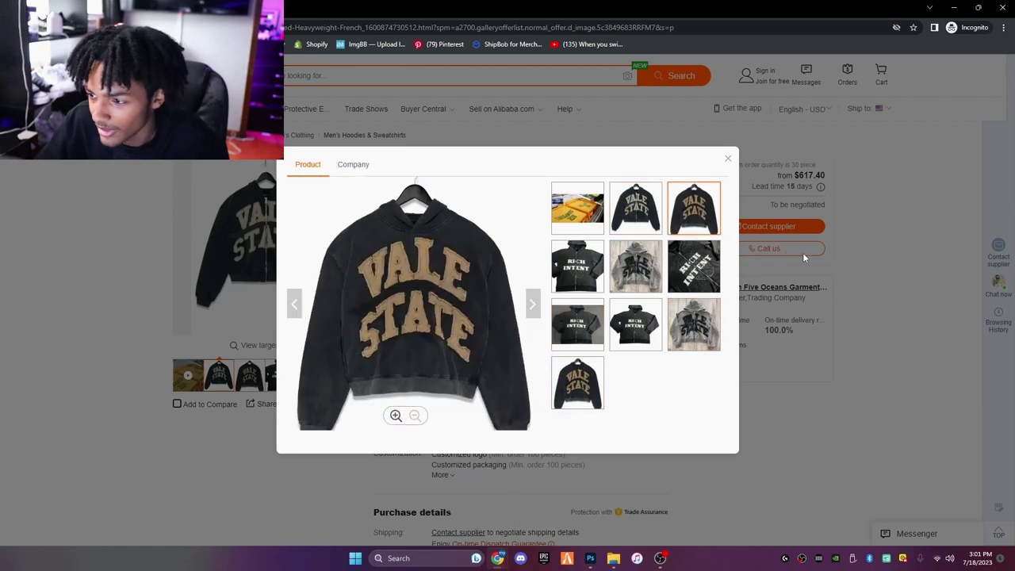
pyautogui.click(728, 159)
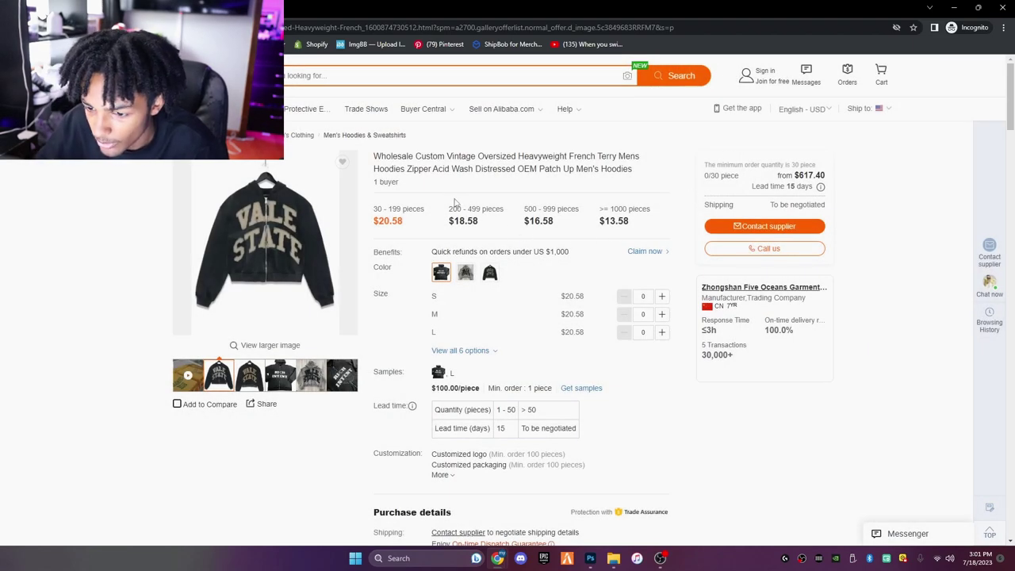
# Examine the listing's essential details and the close-up photos of the Rich Intent and Vale State applique lettering
pyautogui.scroll(-2, 359, 311)
pyautogui.scroll(-15, 473, 349)
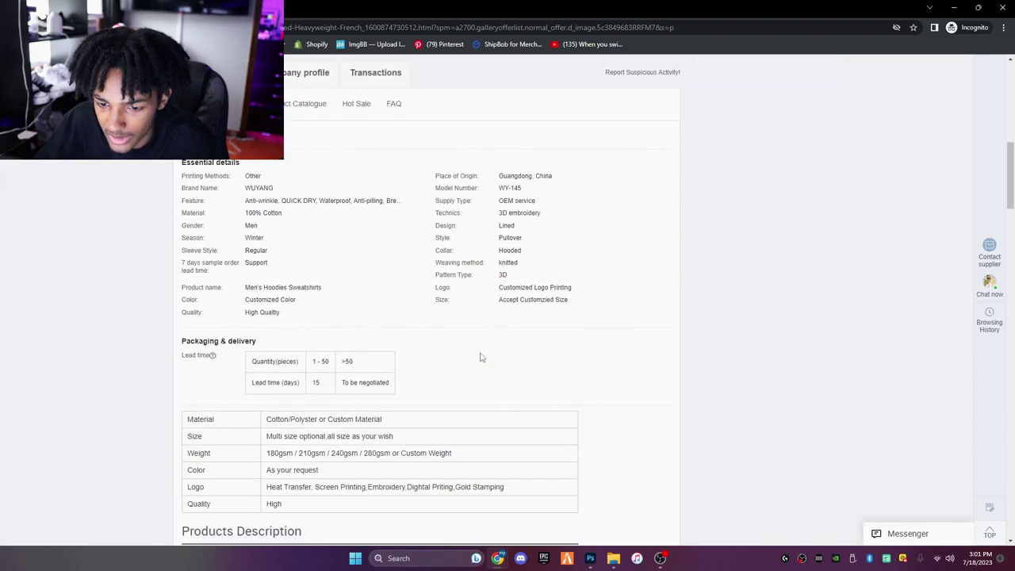
pyautogui.scroll(-4, 380, 349)
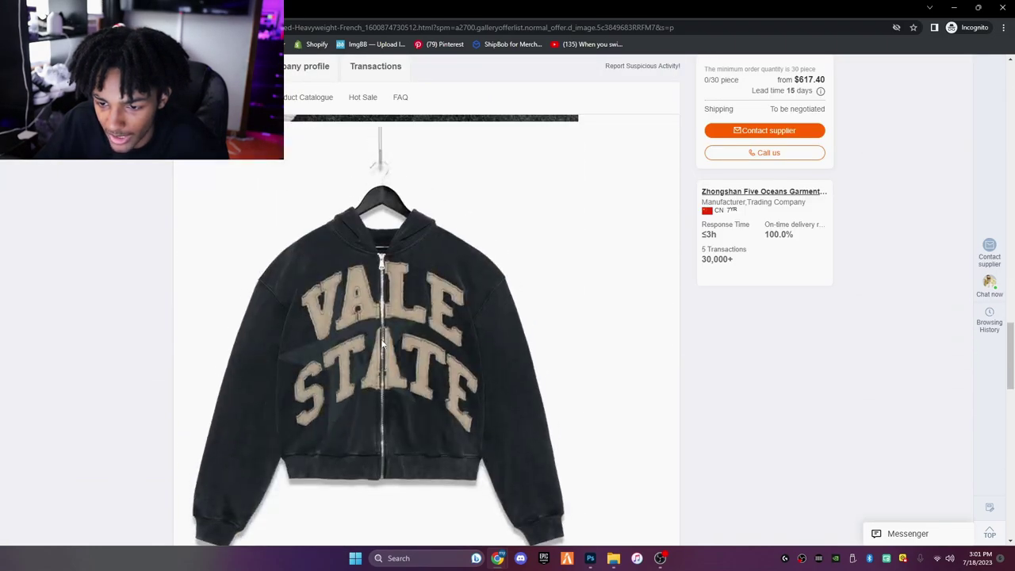
pyautogui.scroll(4, 381, 349)
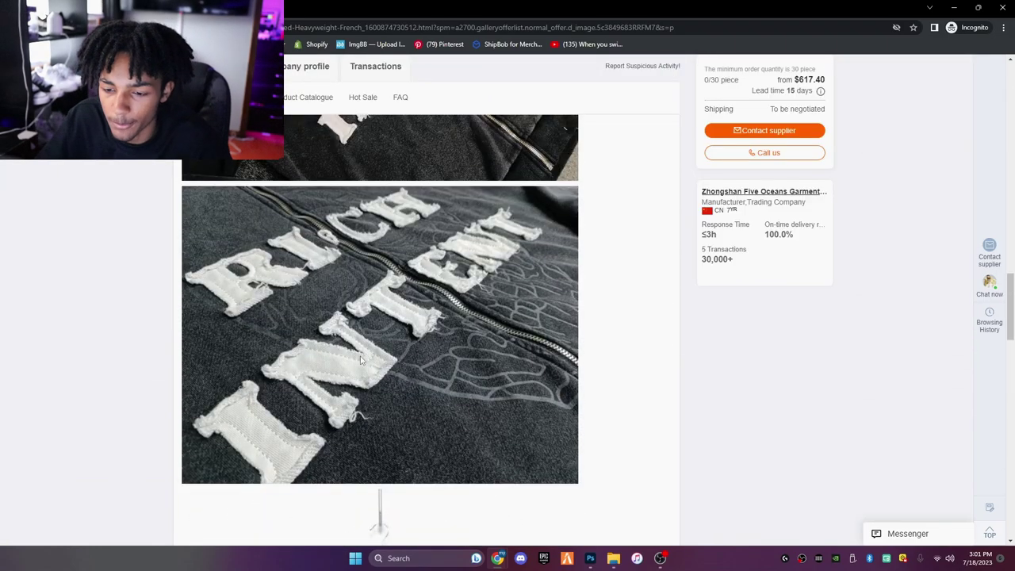
pyautogui.scroll(-2, 289, 398)
pyautogui.scroll(2, 519, 494)
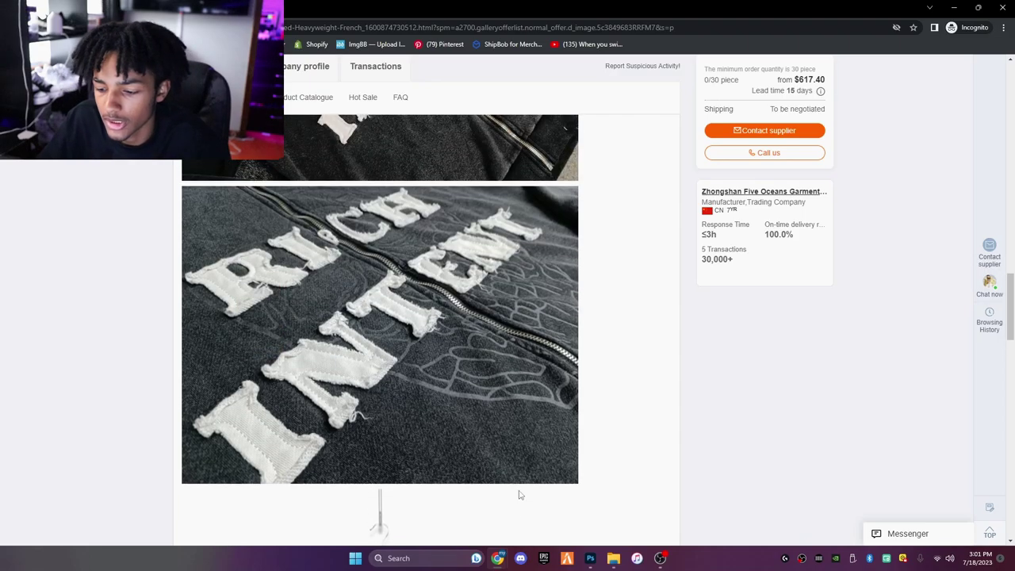
# Check the Photoshop mockup against the listing's grey Vale State hoodie in Chrome, and read the fabric wording in the product title
pyautogui.click(590, 559)
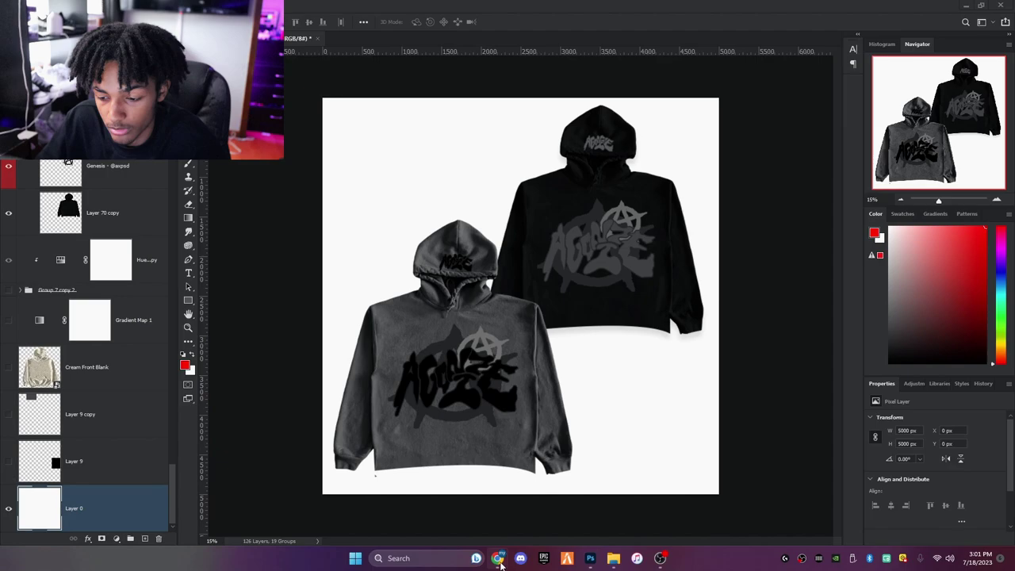
pyautogui.moveTo(500, 562)
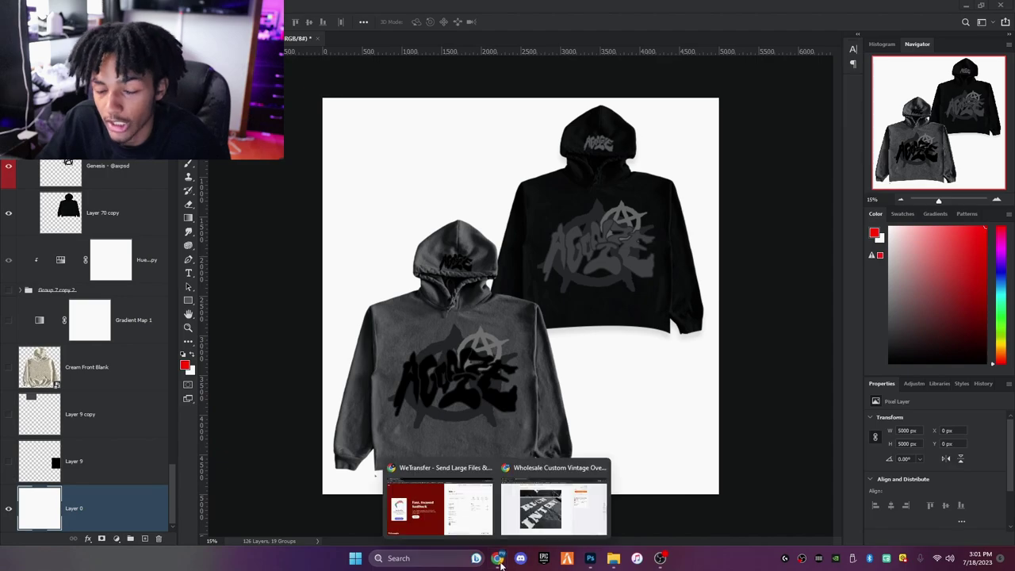
pyautogui.click(553, 508)
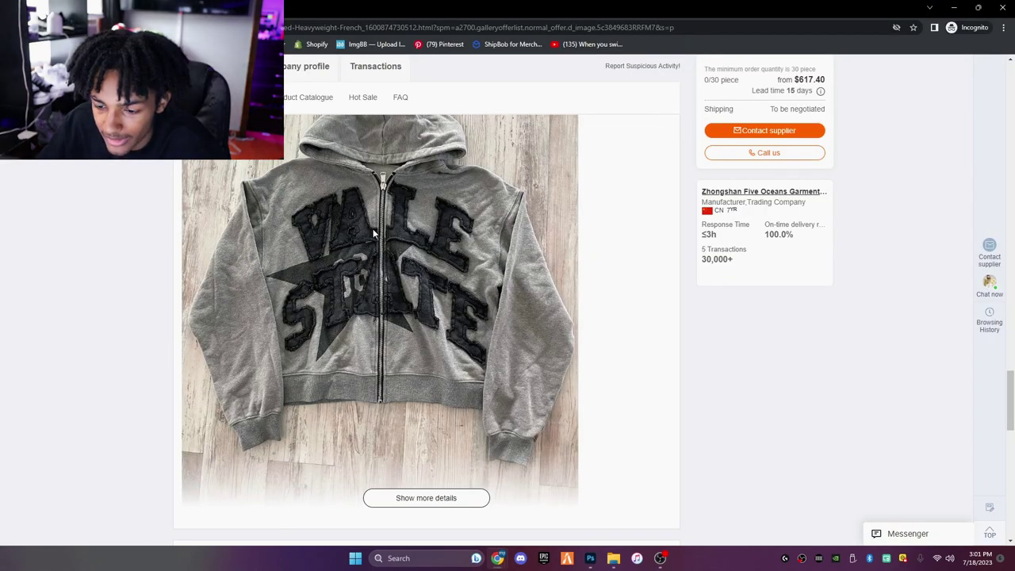
pyautogui.scroll(2, 427, 327)
pyautogui.scroll(-10, 451, 366)
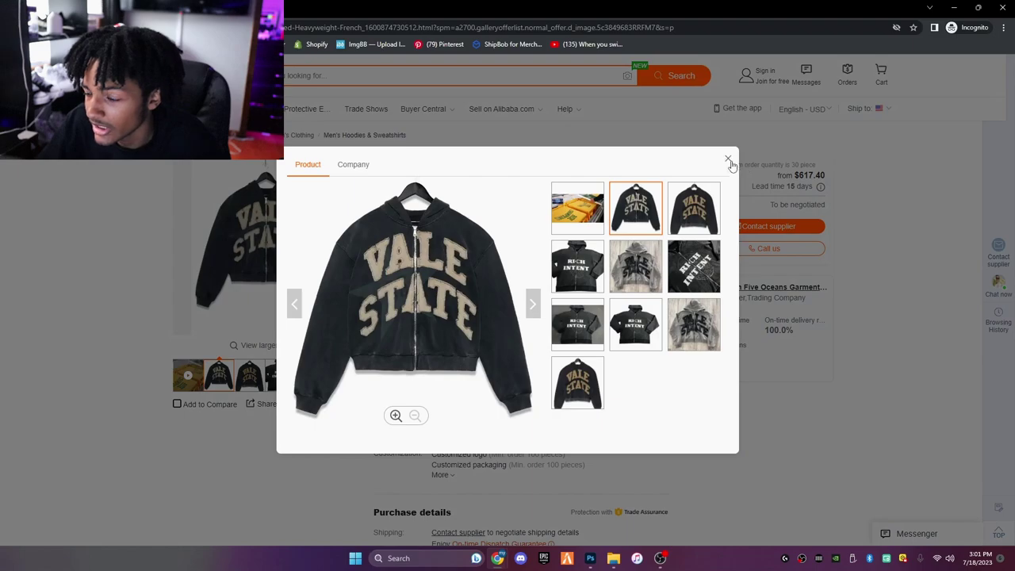
pyautogui.click(728, 160)
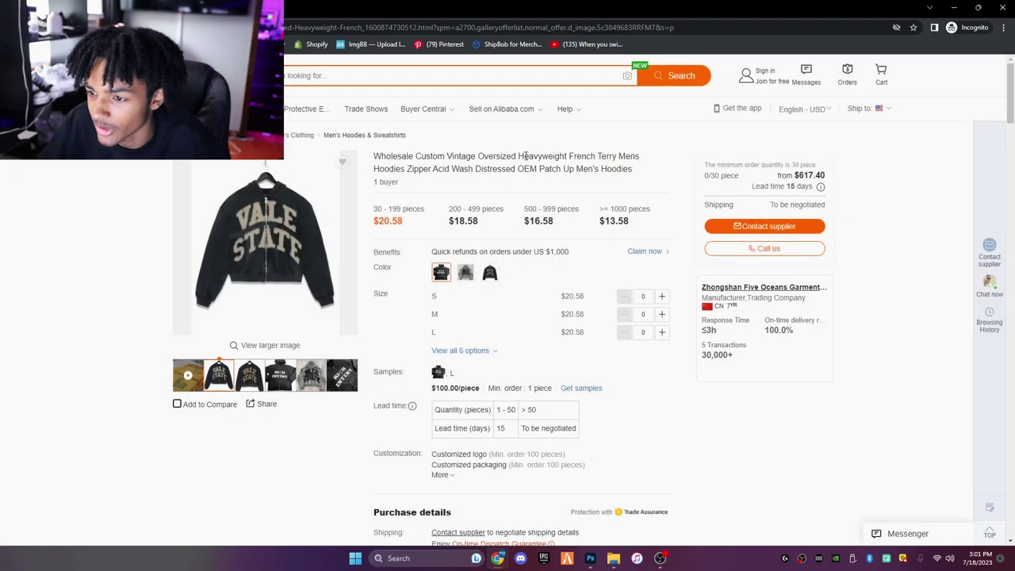
pyautogui.moveTo(525, 156); pyautogui.dragTo(596, 157)
pyautogui.click(587, 156)
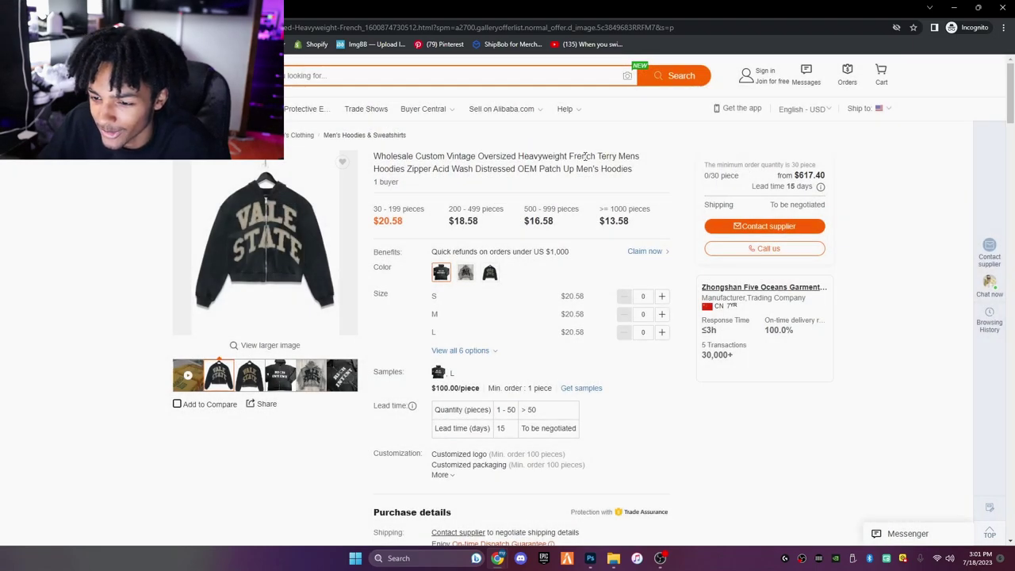
# Switch to the signed-in browser window showing the same listing and open the inquiry form to its supplier
pyautogui.click(741, 229)
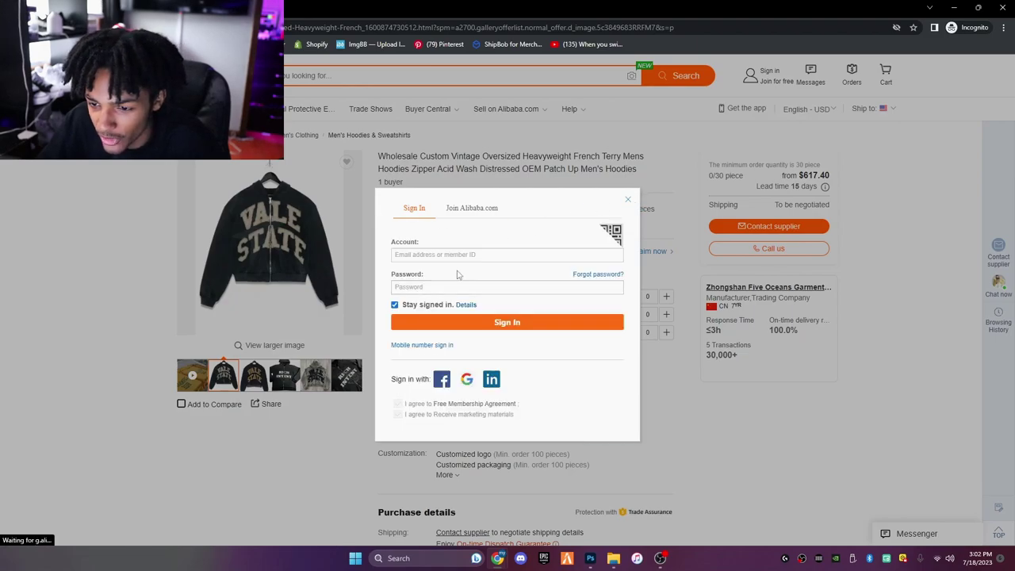
pyautogui.click(456, 255)
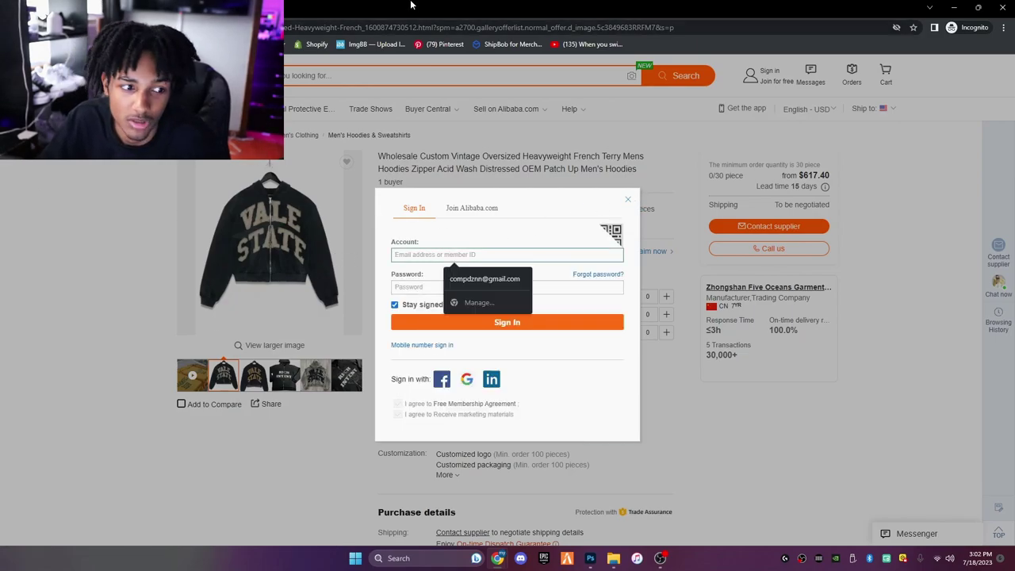
pyautogui.moveTo(410, 4); pyautogui.dragTo(0, 16)
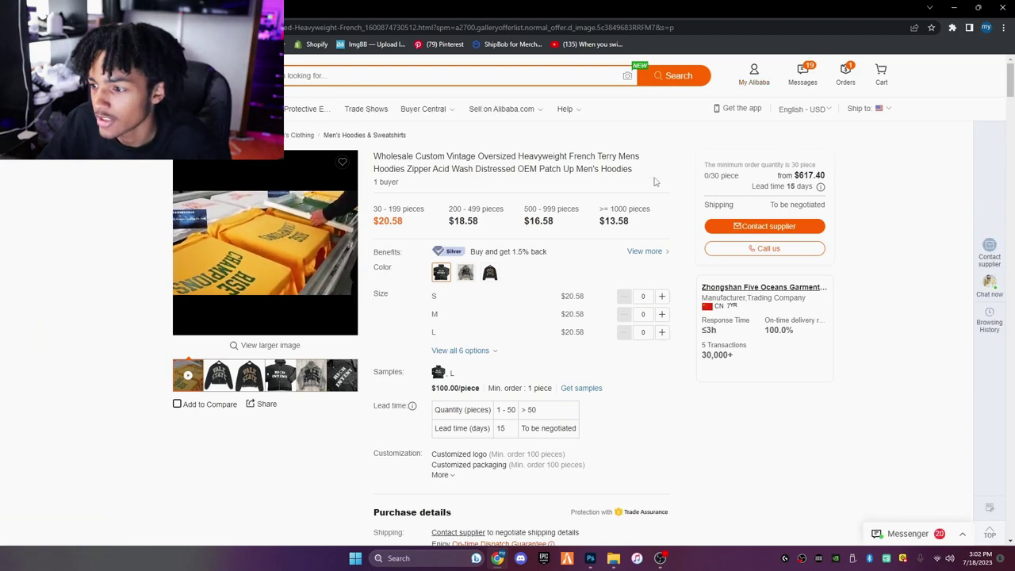
pyautogui.click(769, 227)
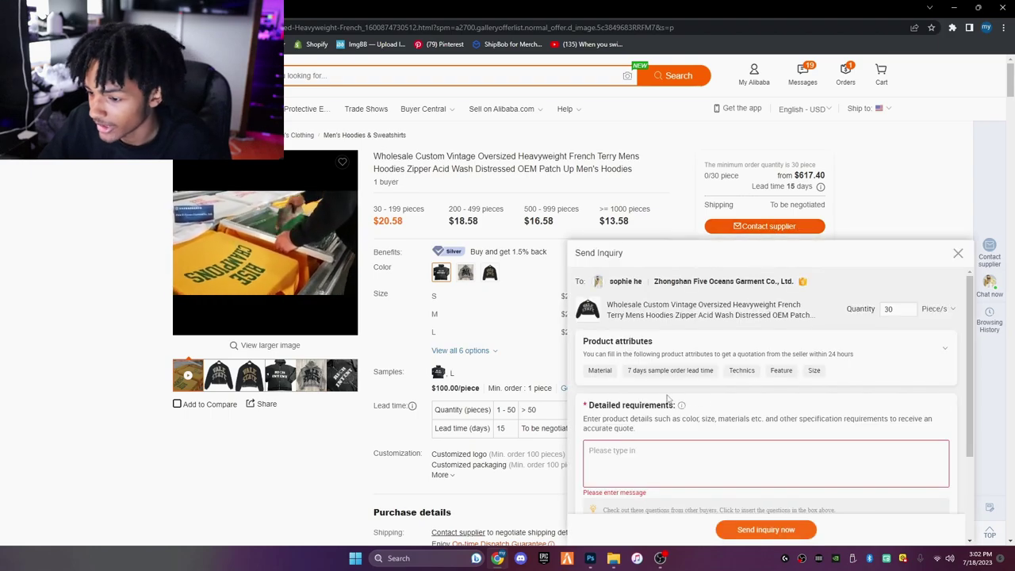
pyautogui.scroll(-3, 639, 444)
pyautogui.scroll(3, 632, 432)
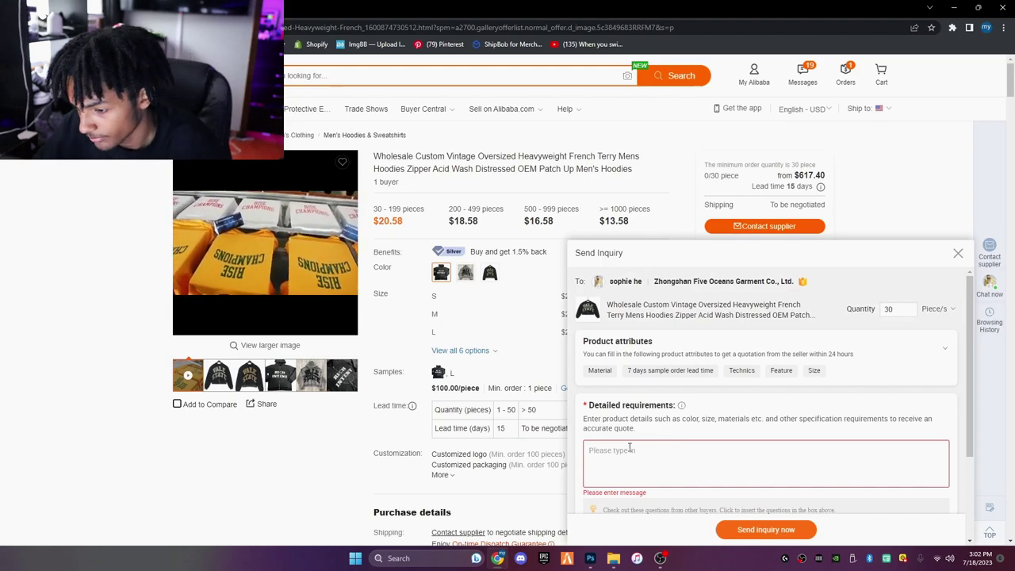
# Enter the detailed requirements "hey i am looking for a manufacturer that can provide an heavyweight french terry cotton"
pyautogui.click(631, 454)
pyautogui.write('Hellom')
pyautogui.press('BackSpace')
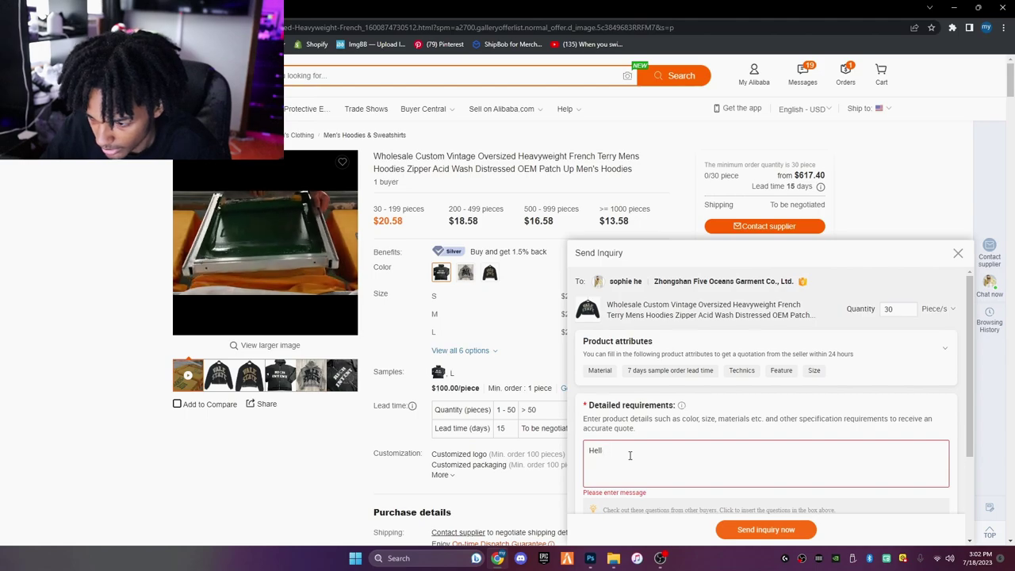
pyautogui.press('BackSpace')
pyautogui.write('hey')
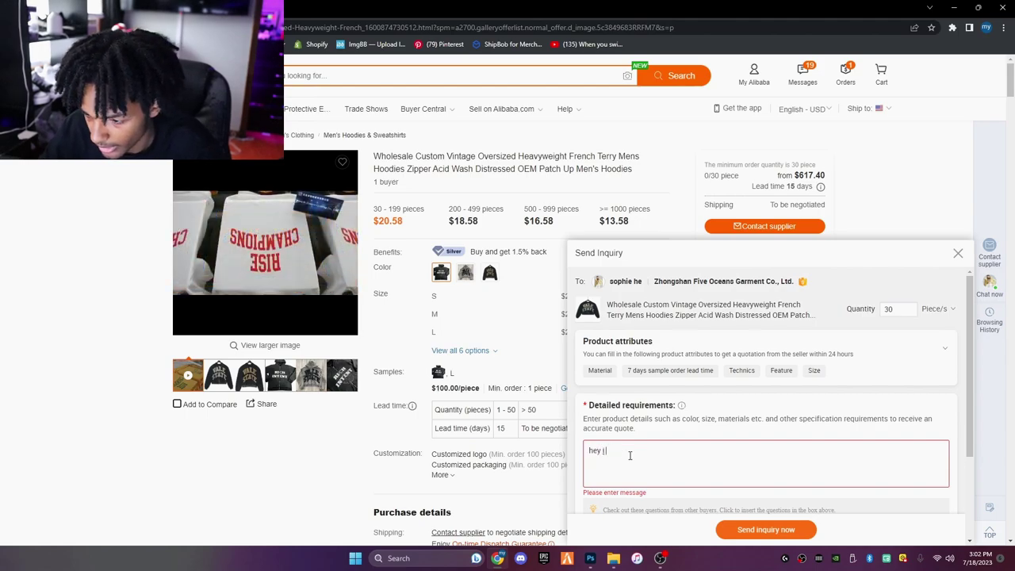
pyautogui.write(' i am looking for a m')
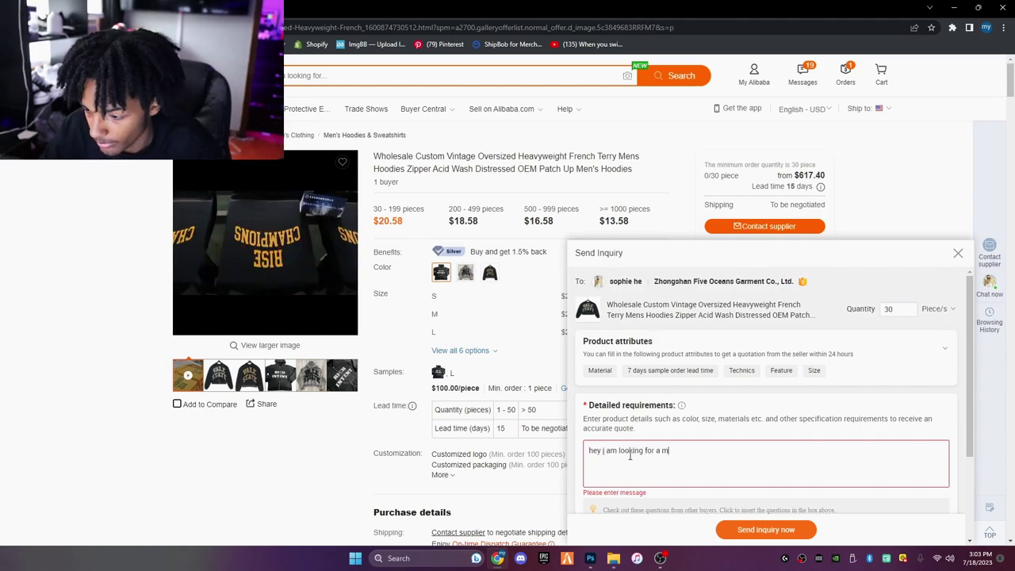
pyautogui.write('anufacturer that can provide')
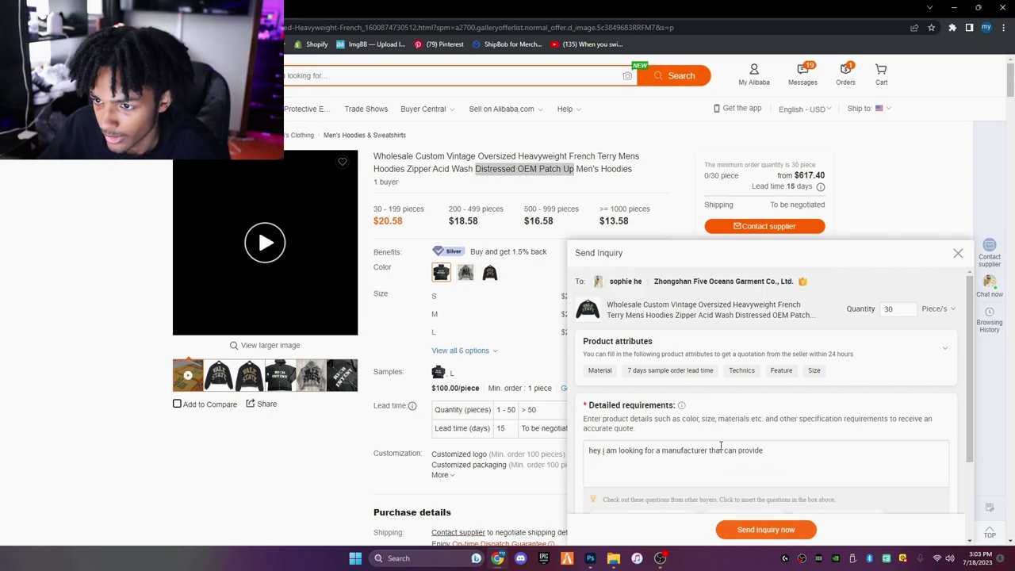
pyautogui.write(' atleast an heavyweight french terry cott')
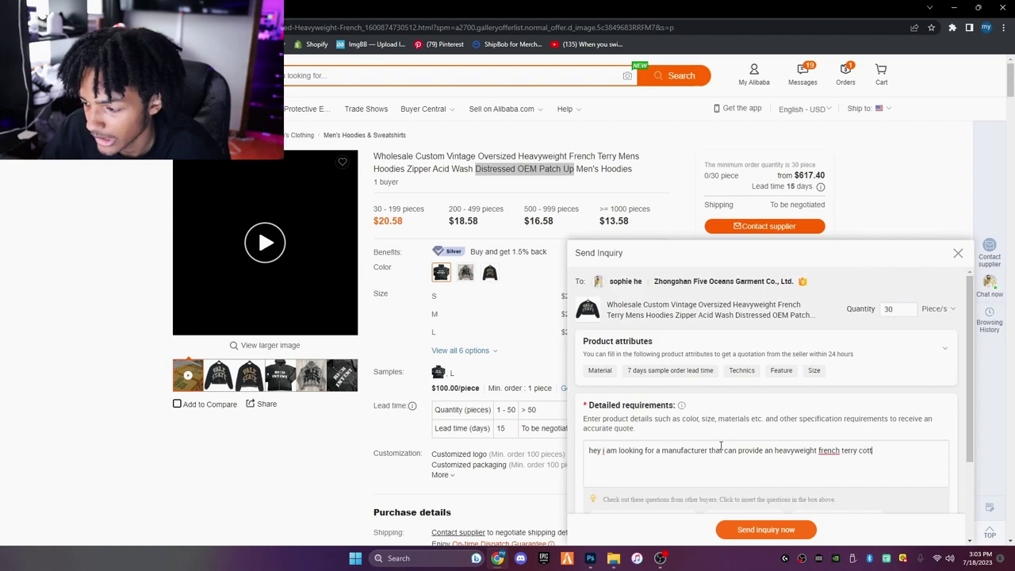
pyautogui.write('on')
# Check the fabric weight in the listing's product table and extend the requirements to "high gsm french terry cotton hoodie. with custom woven tags"
pyautogui.scroll(-3, 458, 506)
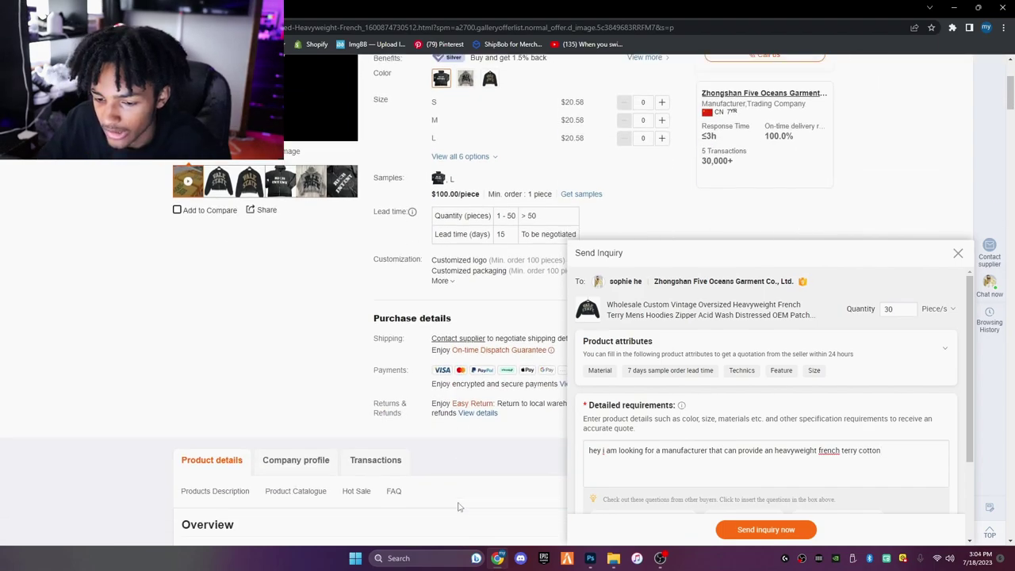
pyautogui.scroll(-9, 459, 506)
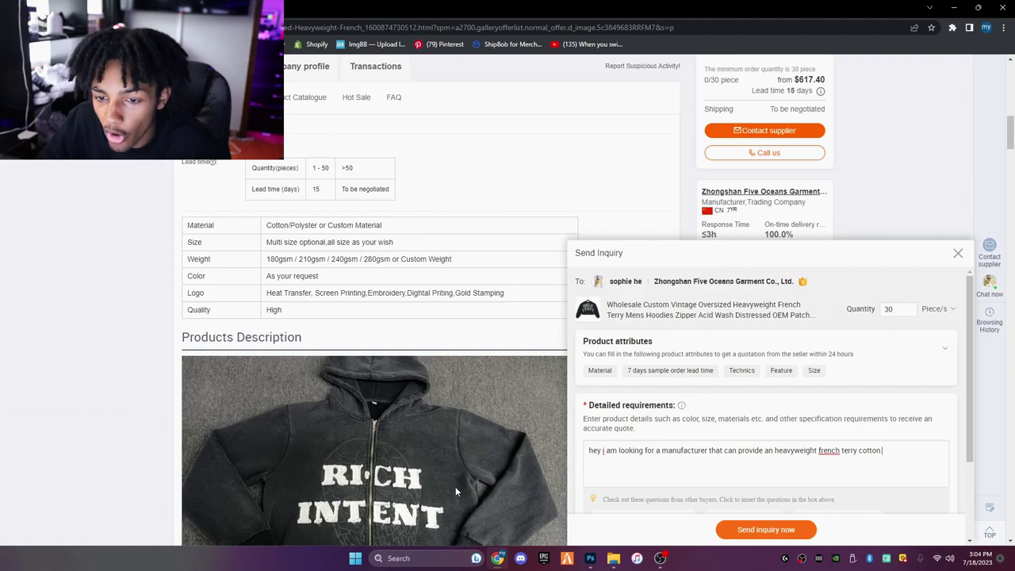
pyautogui.scroll(10, 456, 491)
pyautogui.scroll(-3, 456, 480)
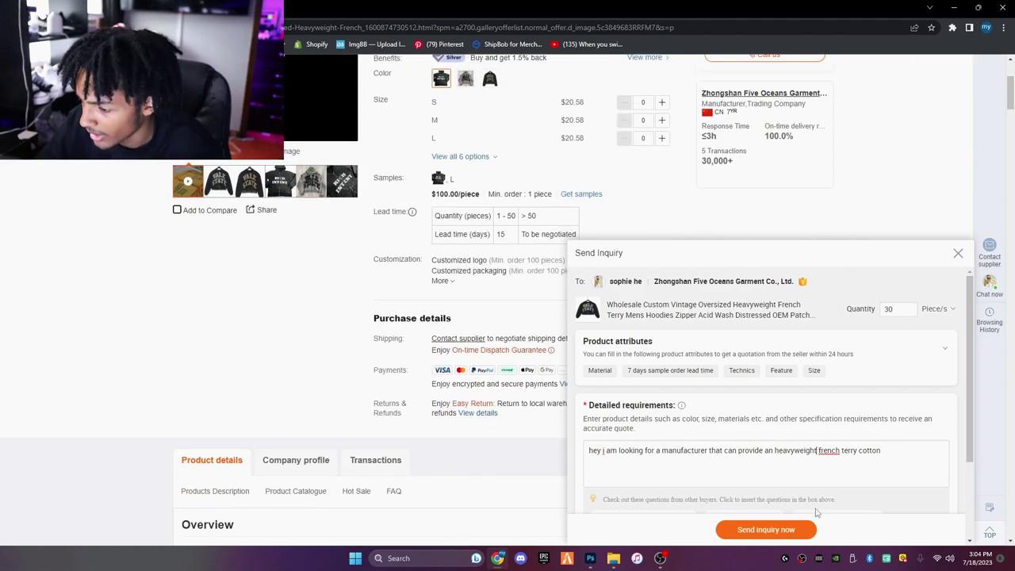
pyautogui.write('high gsm')
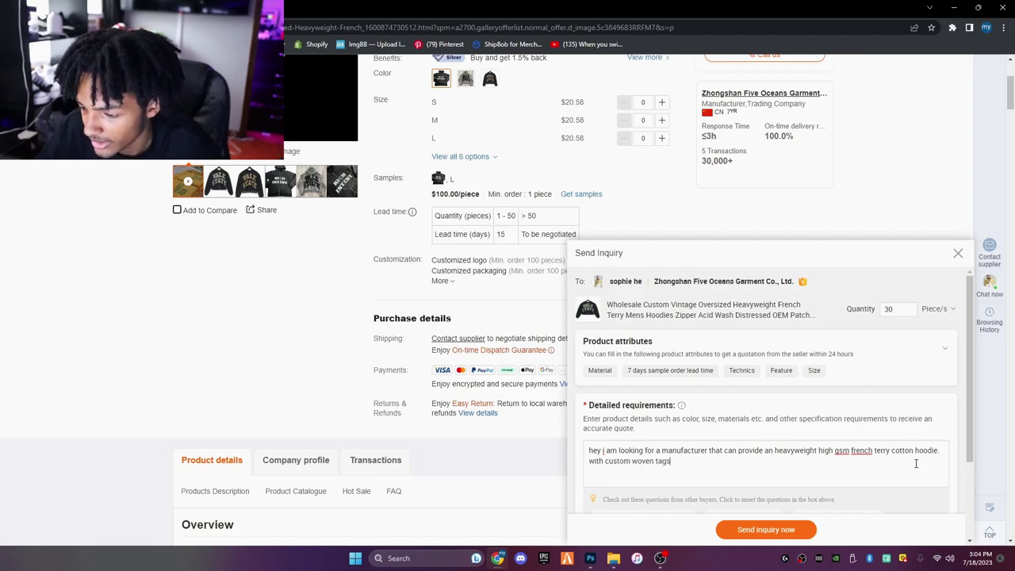
# Add ", and 3 applique distressed designs" to the end of the inquiry's detailed requirements
pyautogui.write(', and applique distressed designs')
pyautogui.click(687, 468)
pyautogui.write('3')
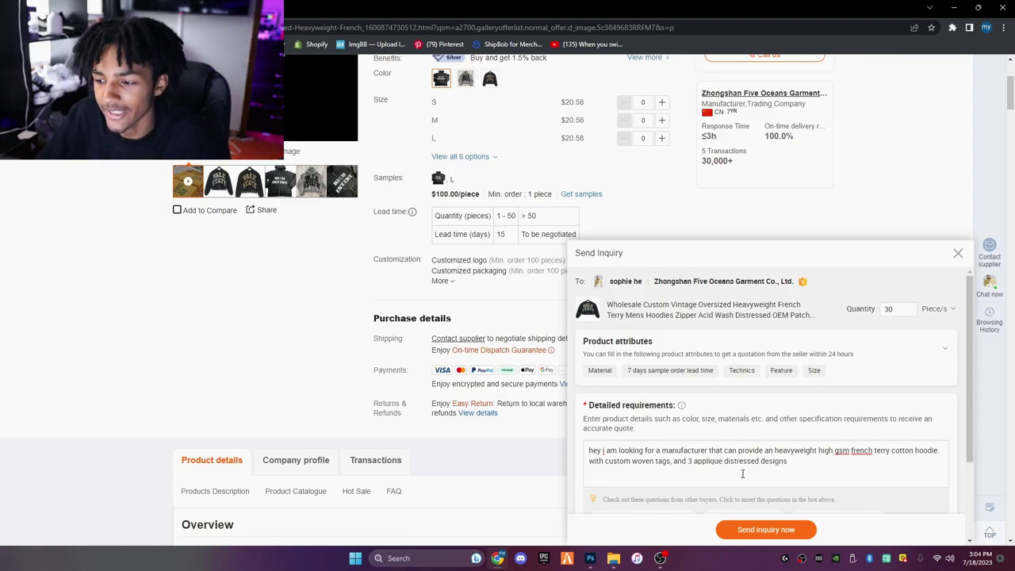
# Extend the requirements with the design placement "on the hood and the front design"
pyautogui.scroll(-2, 743, 474)
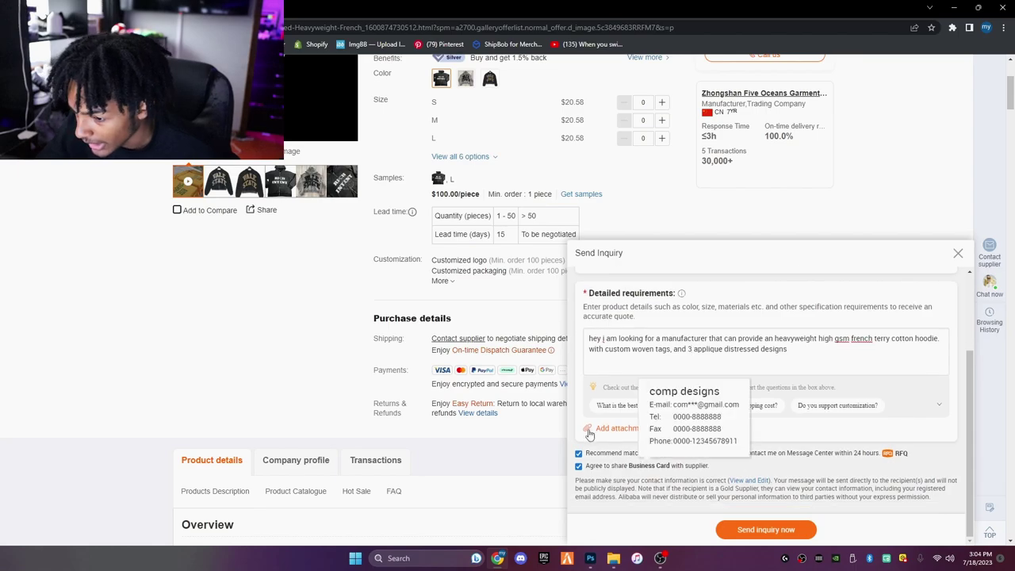
pyautogui.click(802, 365)
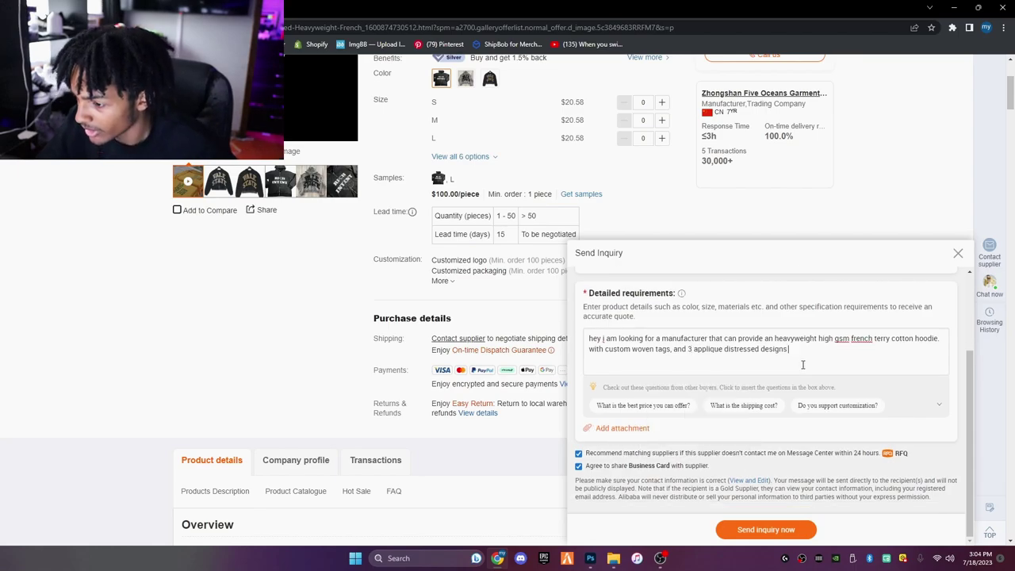
pyautogui.write('on')
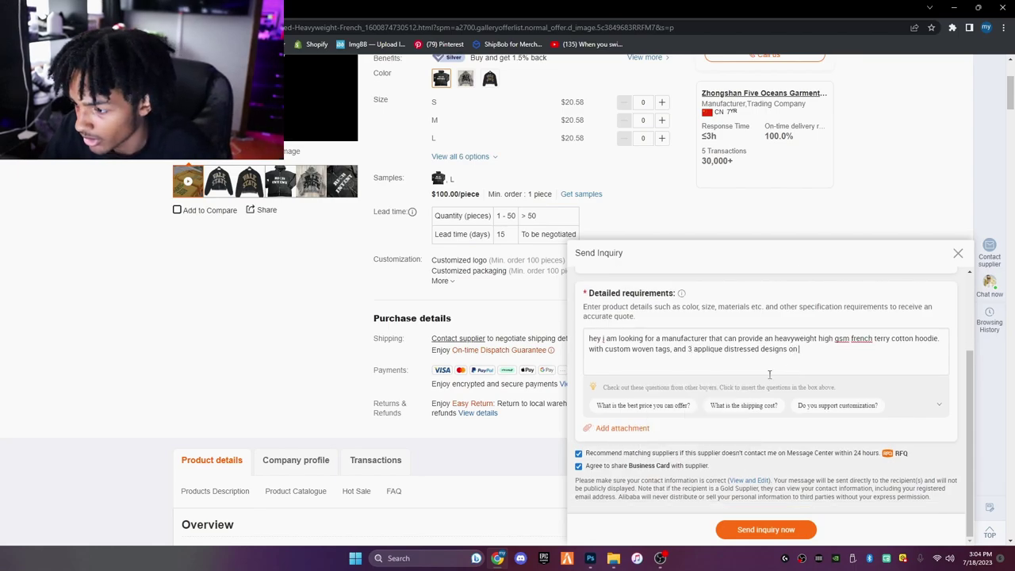
pyautogui.write(' the hood and the whol')
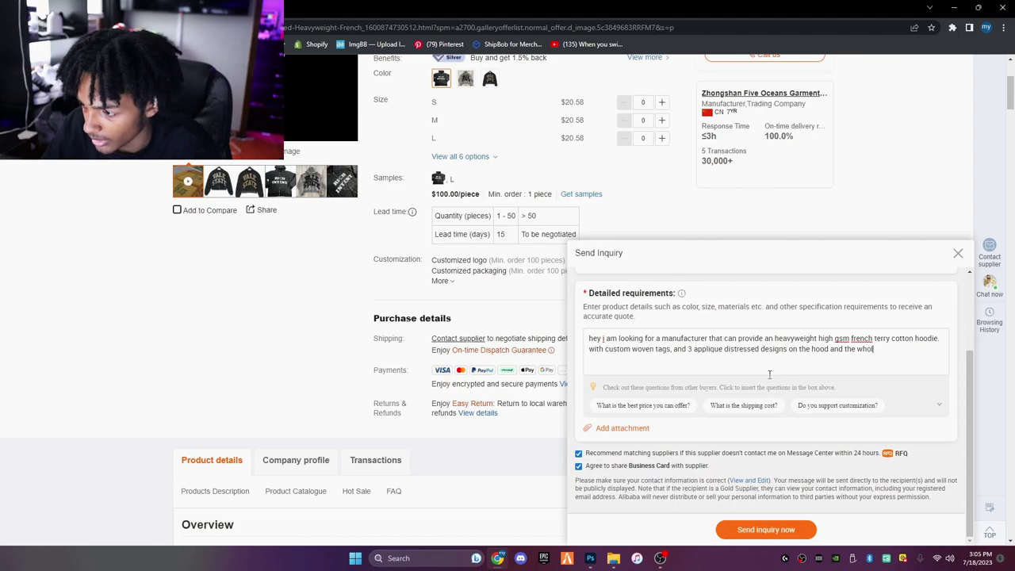
pyautogui.press('BackSpace')
pyautogui.press('BackSpace')
pyautogui.press('BackSpace')
pyautogui.press('BackSpace')
pyautogui.write('front design')
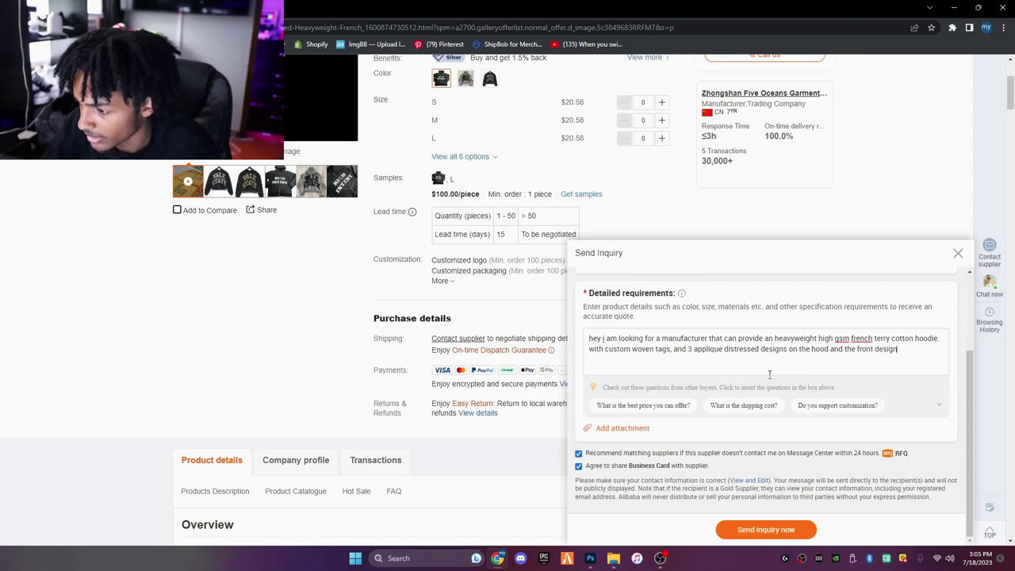
# Attach agonize-finished.jpg to the inquiry and switch to Photoshop to look over the designs on the hoodie mockup
pyautogui.click(622, 427)
pyautogui.doubleClick(452, 107)
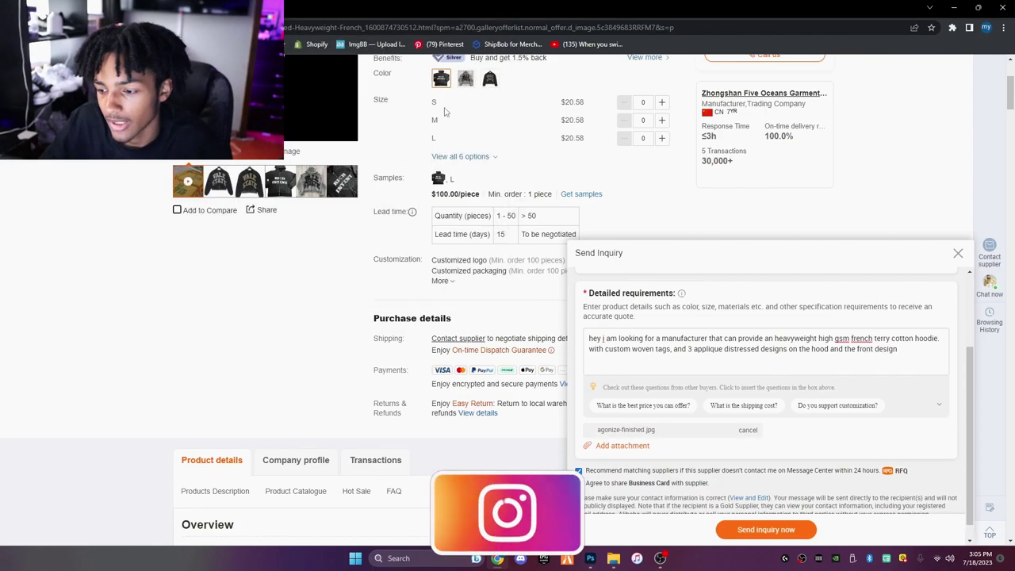
pyautogui.click(591, 558)
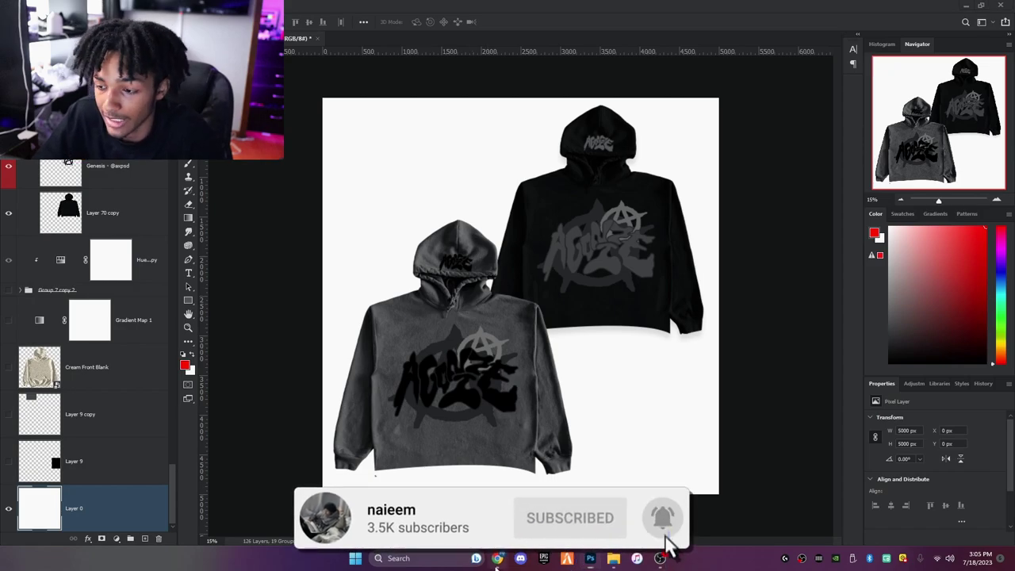
# Back in Chrome, reword the requirements to "4 total applique distressed designs. 1 on the hood and the 3 on the front design"
pyautogui.click(498, 558)
pyautogui.moveTo(620, 339); pyautogui.dragTo(872, 354)
pyautogui.click(644, 342)
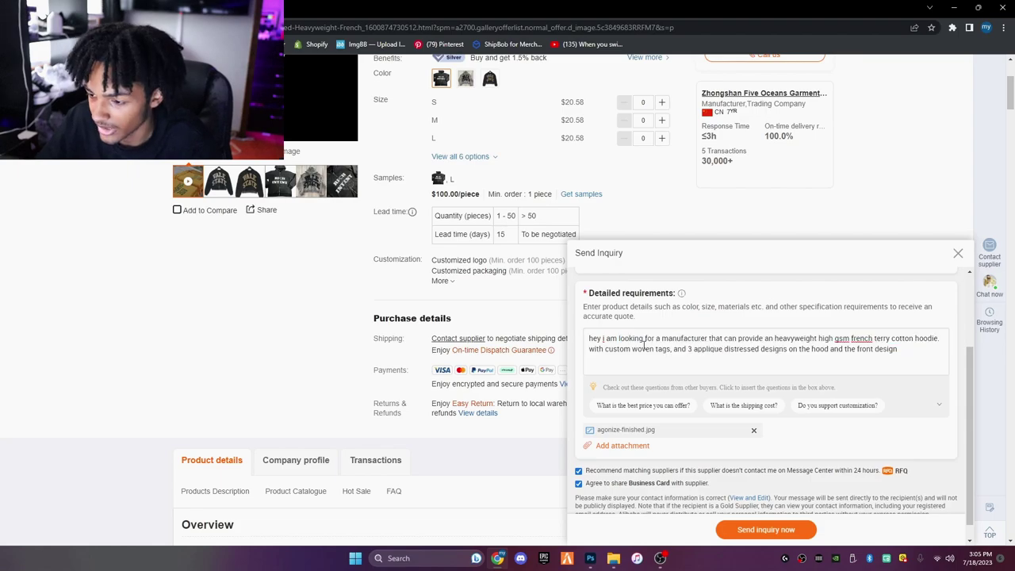
pyautogui.write('total')
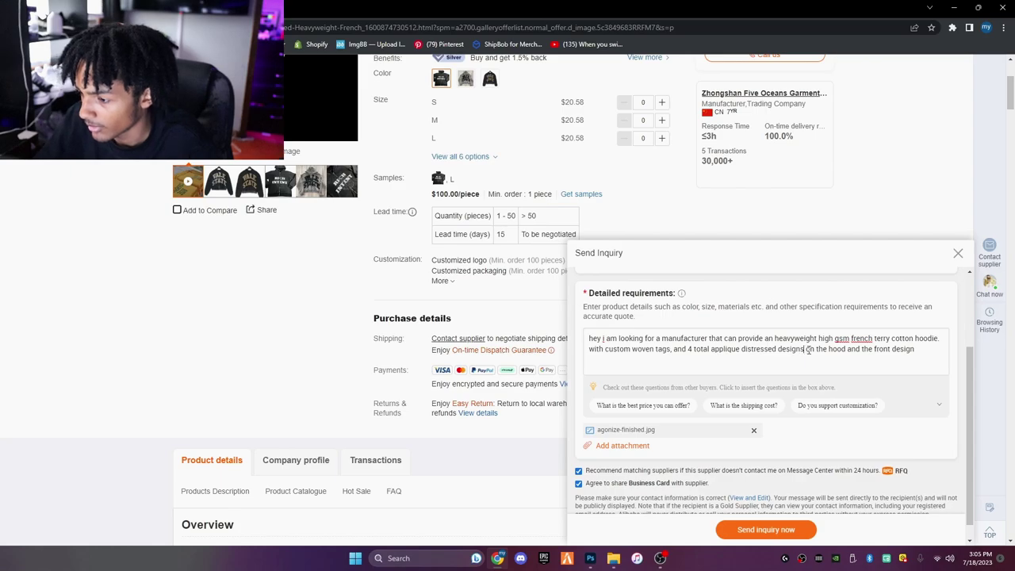
pyautogui.write(':')
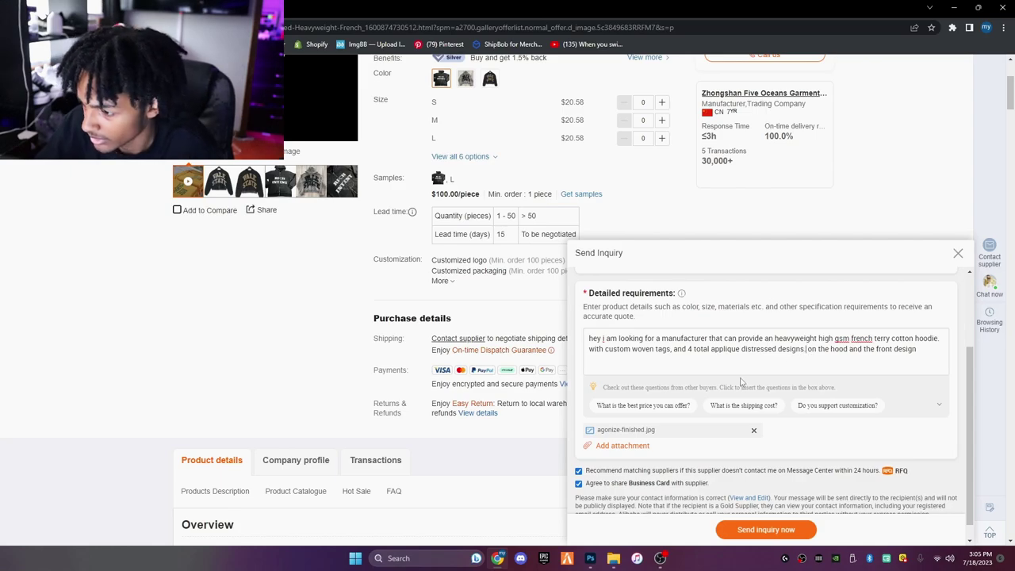
pyautogui.press('BackSpace')
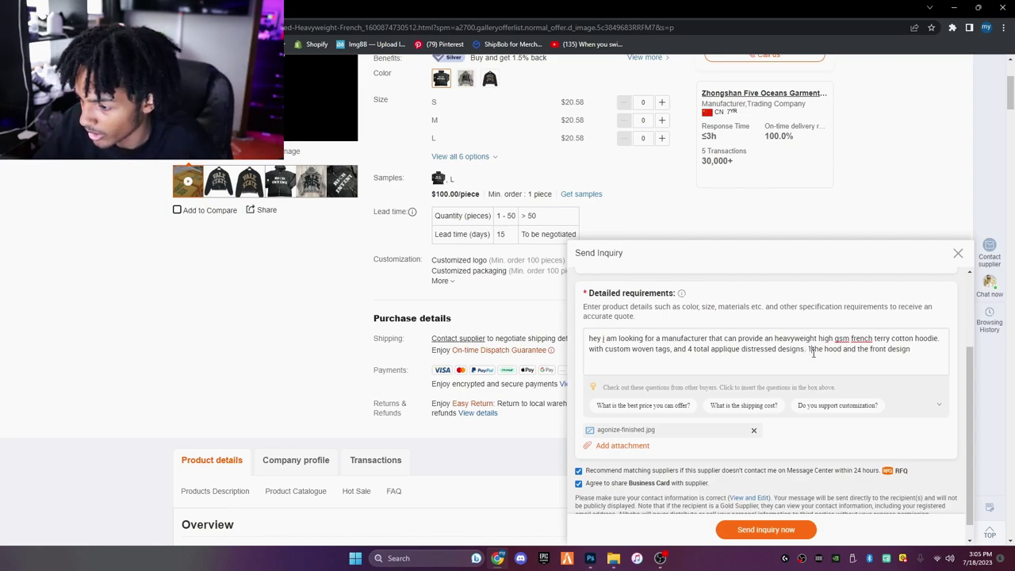
pyautogui.write('1 on ')
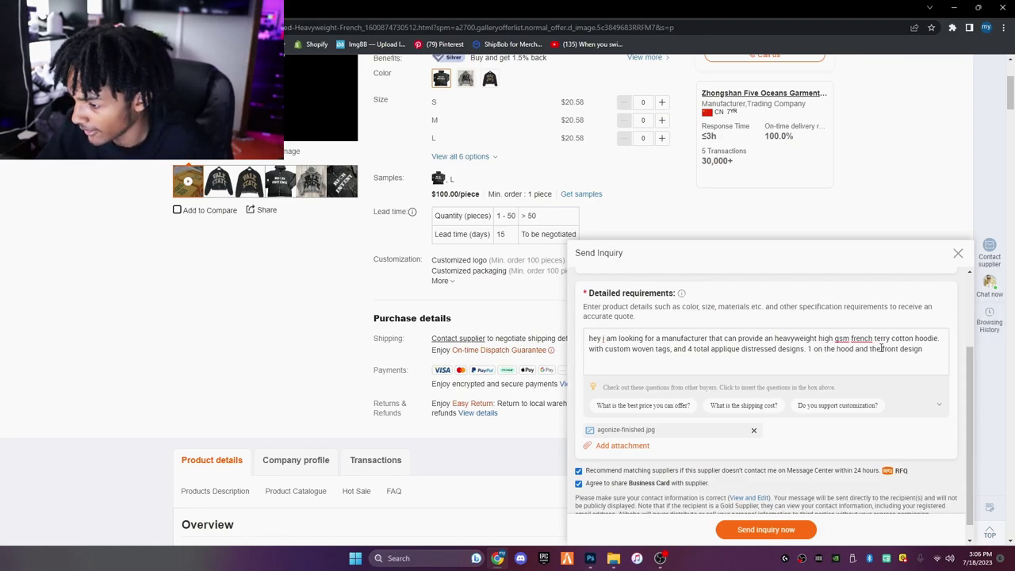
pyautogui.write('4 ')
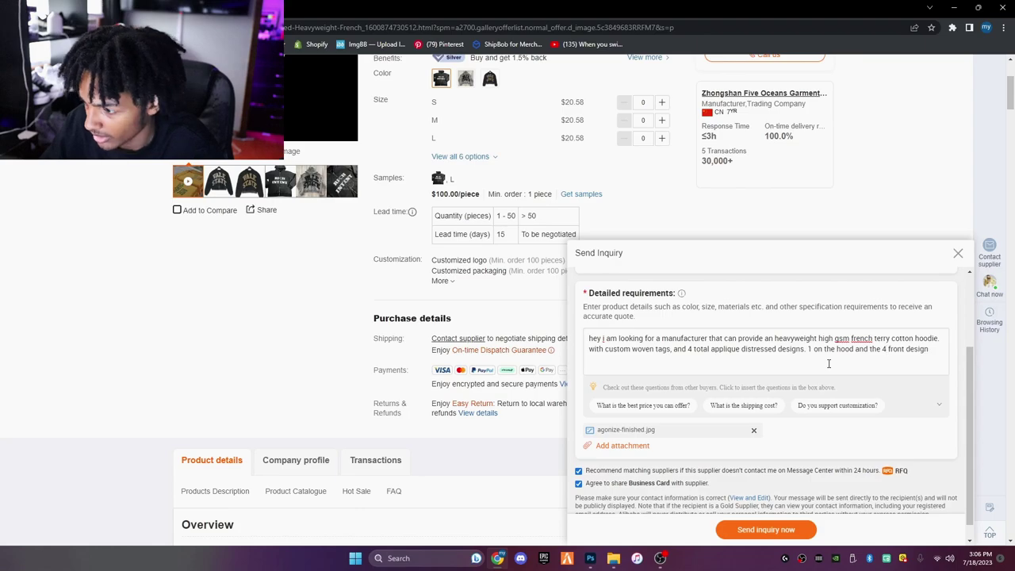
pyautogui.write('on the')
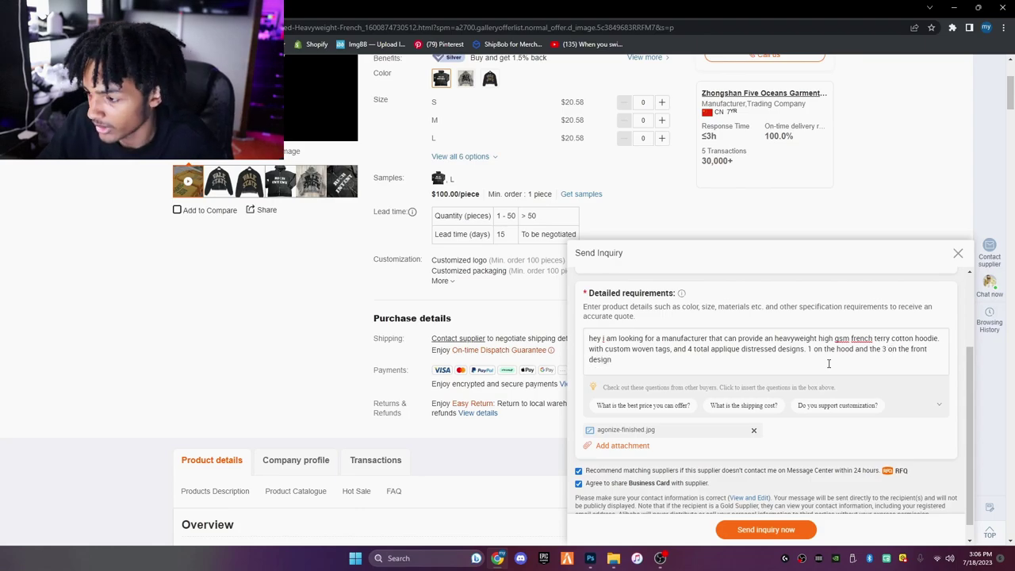
# Examine the front and hood graphics of the grey hoodie in the Photoshop mockup up close, and view both hoodies
pyautogui.click(590, 558)
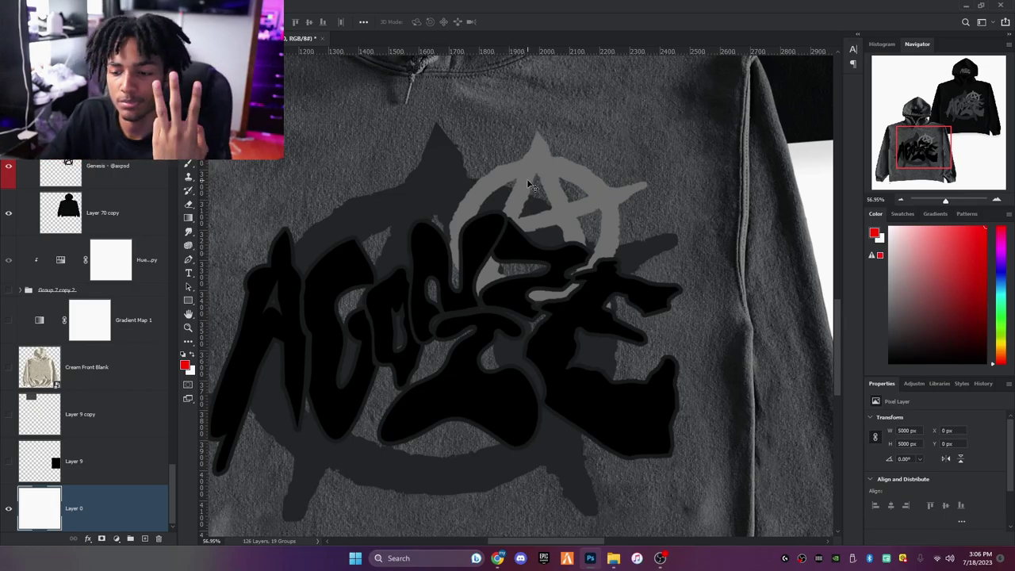
pyautogui.scroll(3, 508, 278)
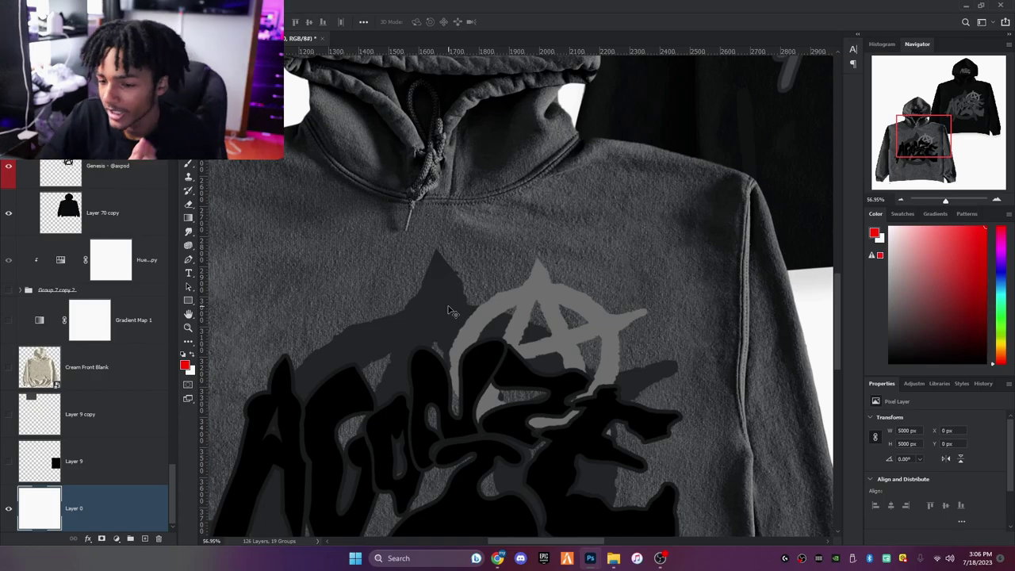
pyautogui.scroll(-2, 549, 350)
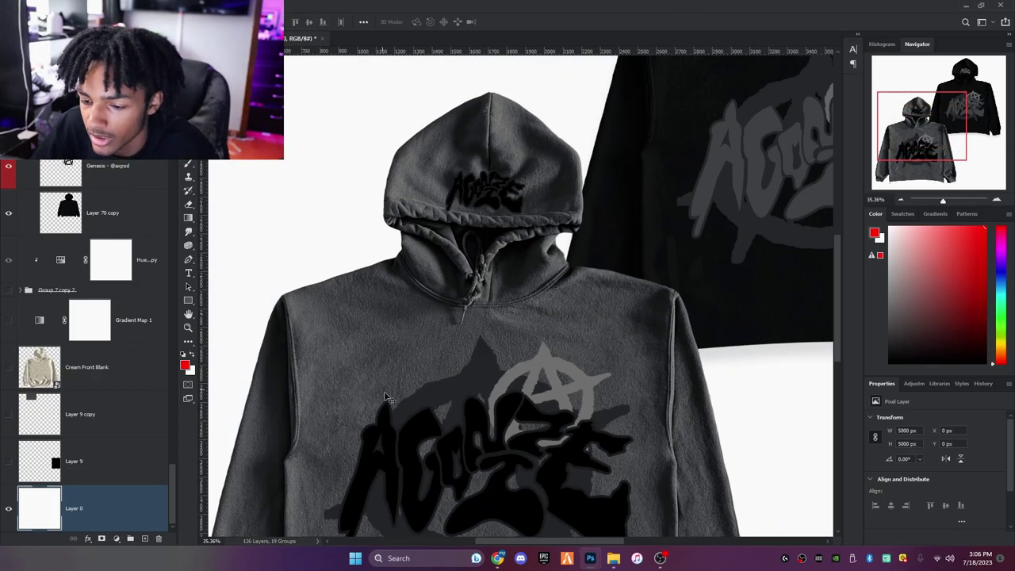
pyautogui.scroll(-4, 611, 404)
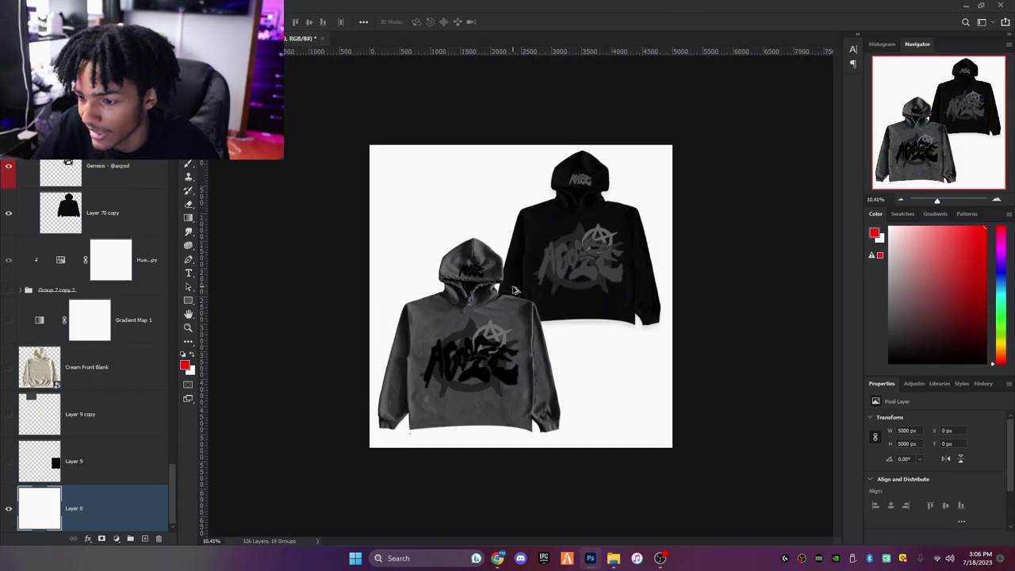
pyautogui.scroll(2, 513, 290)
# Return to Chrome, add "Can you please provide sample cost INCLUDING SHIPPING" to the requirements, and send the inquiry, closing the windows that follow
pyautogui.click(497, 559)
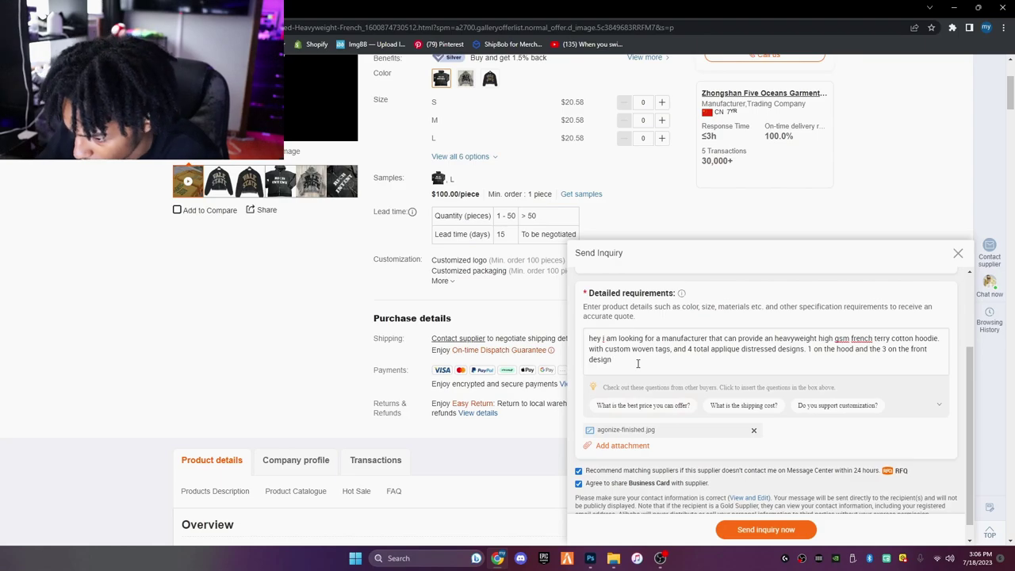
pyautogui.write('ou please provide sample cost')
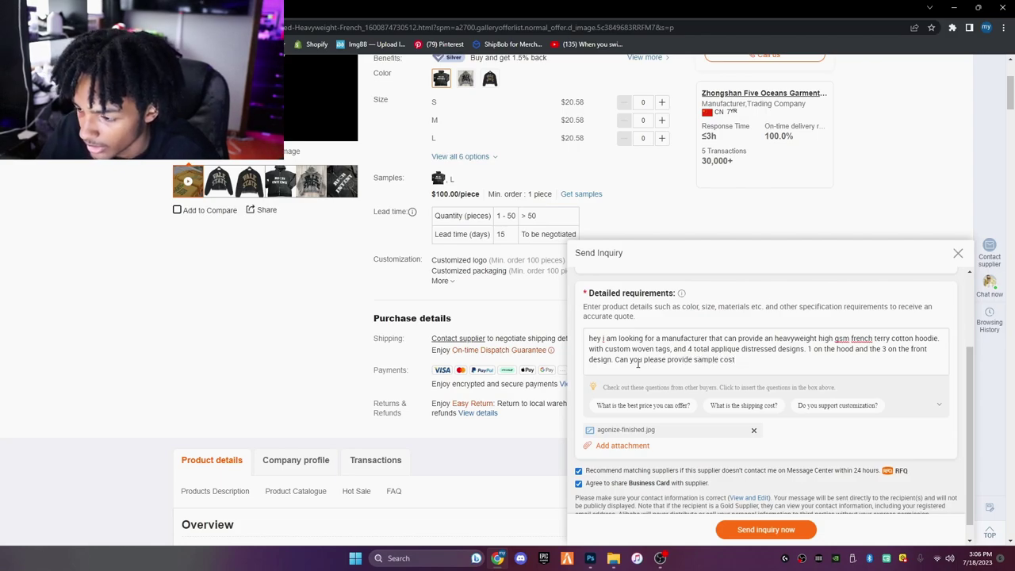
pyautogui.write('CLUDING SHIP')
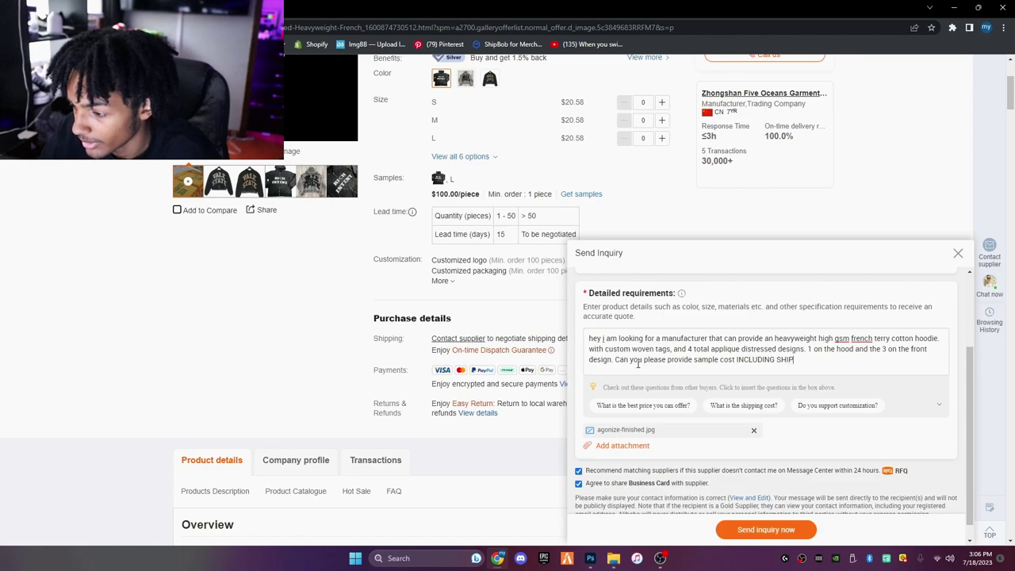
pyautogui.write('PING')
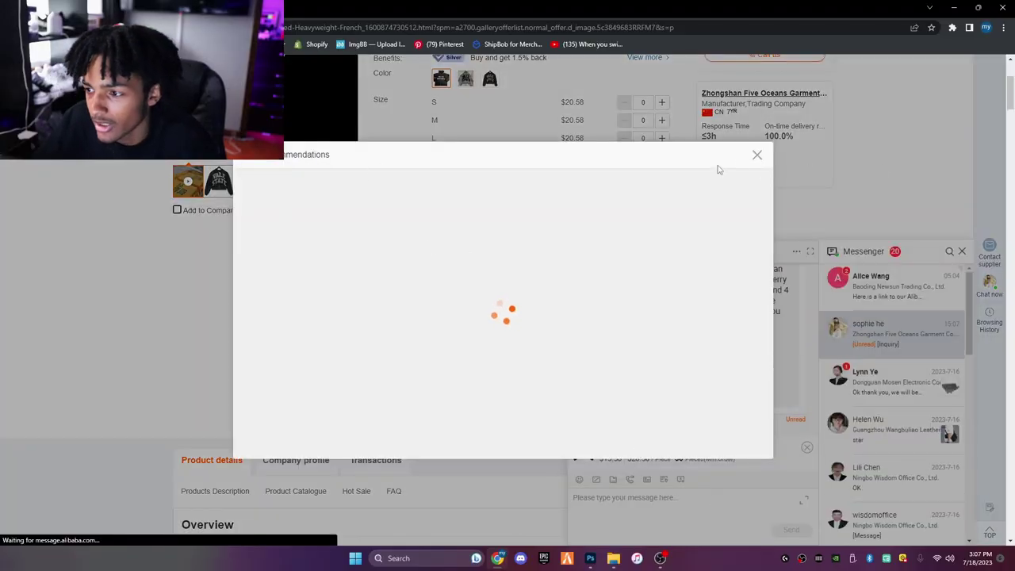
pyautogui.click(756, 158)
pyautogui.click(962, 251)
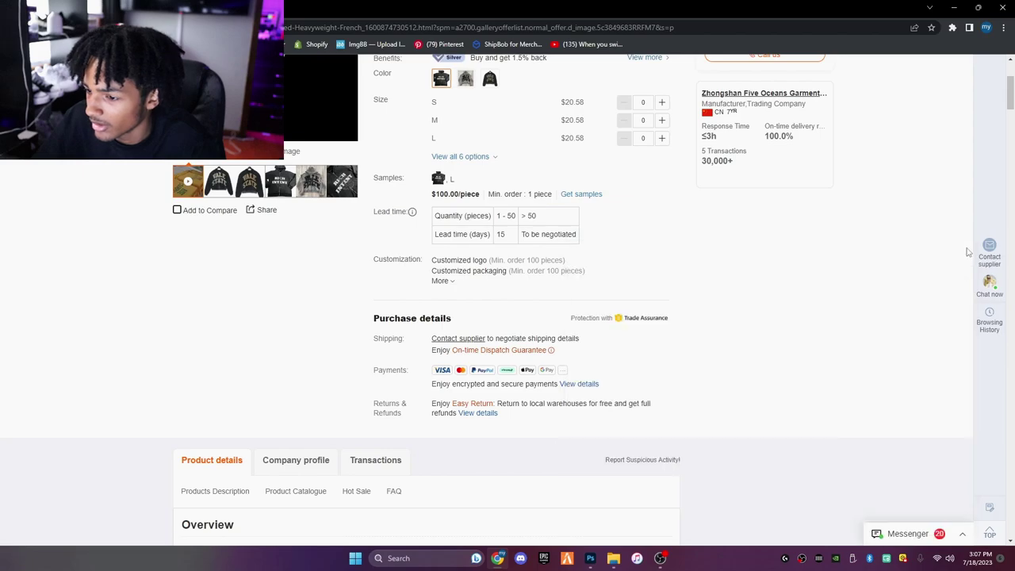
# Search Alibaba for "applique distressed" products
pyautogui.scroll(3, 562, 272)
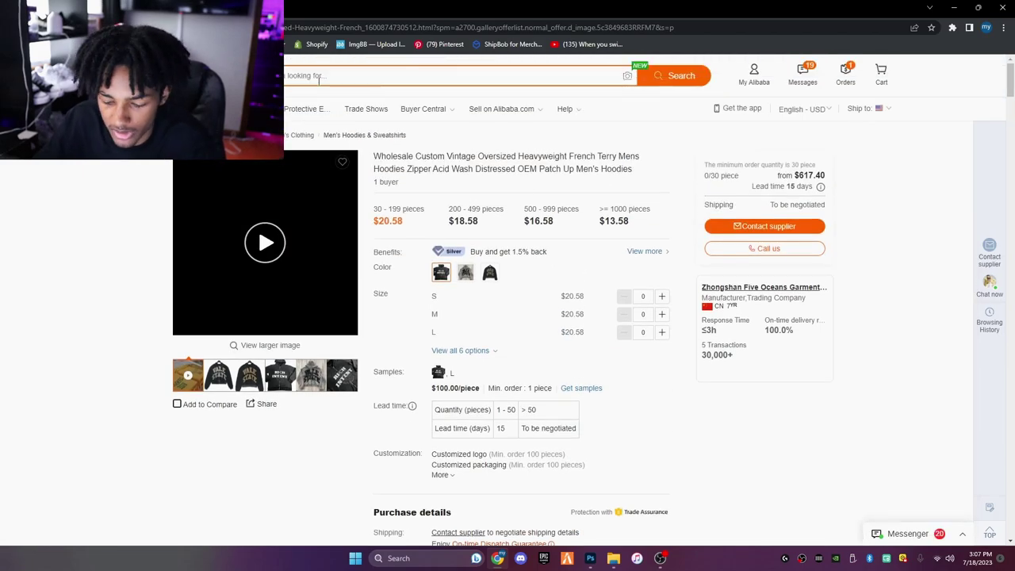
pyautogui.click(319, 79)
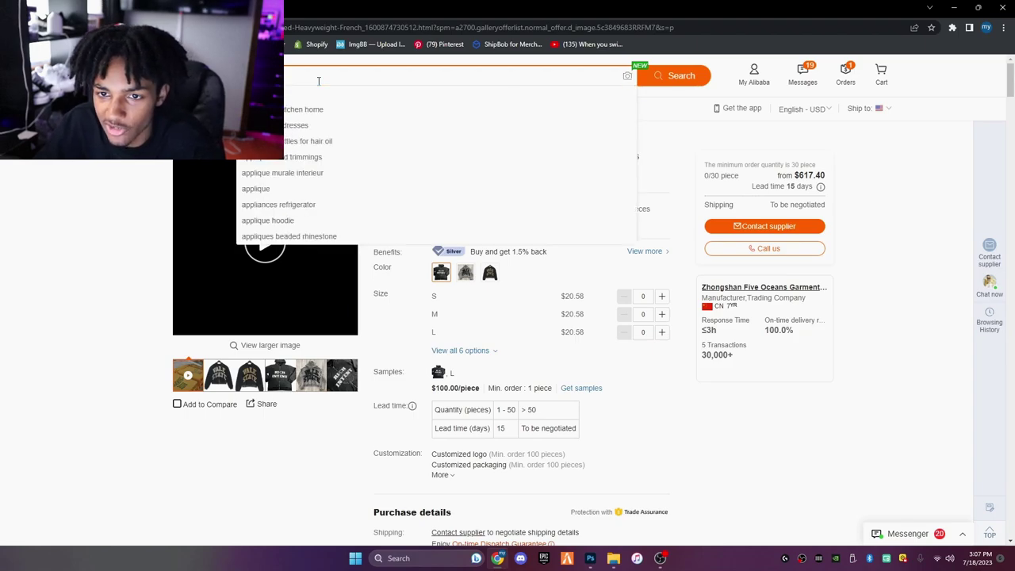
pyautogui.press('BackSpace')
pyautogui.press('BackSpace')
pyautogui.write('li')
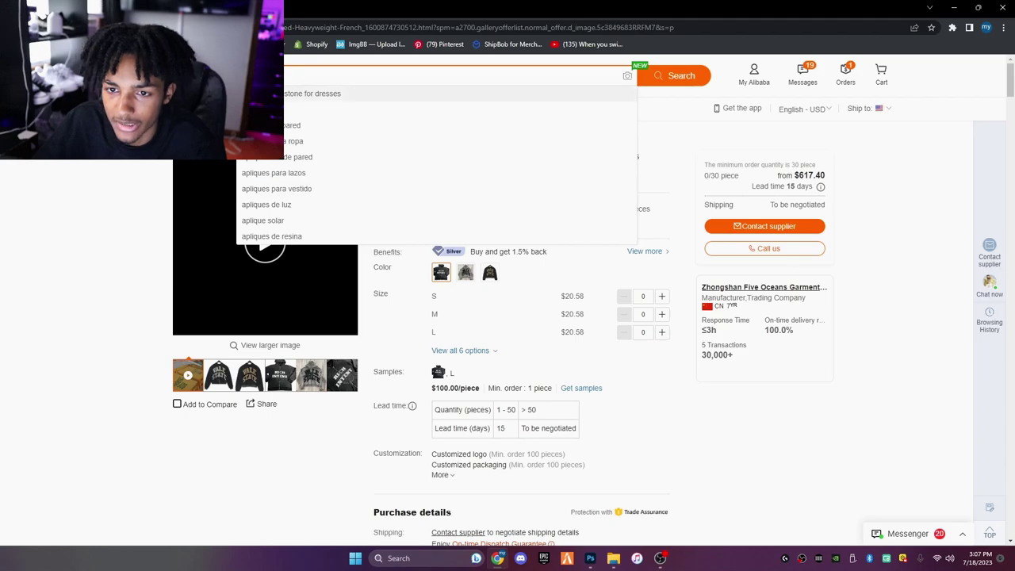
pyautogui.click(285, 109)
# Search Alibaba for "custom hoodie distressed applique french terry"
pyautogui.click(285, 77)
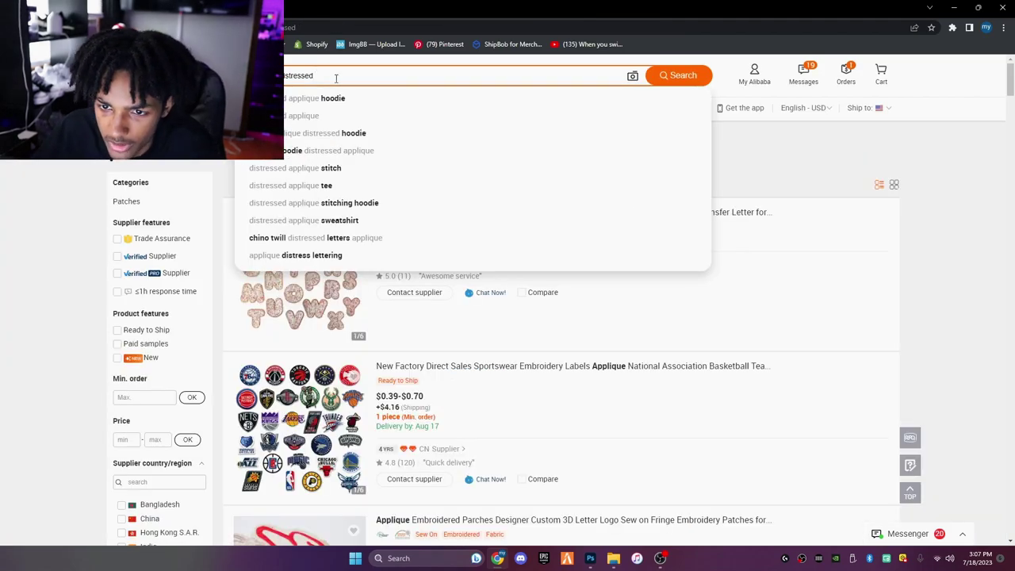
pyautogui.press('Down')
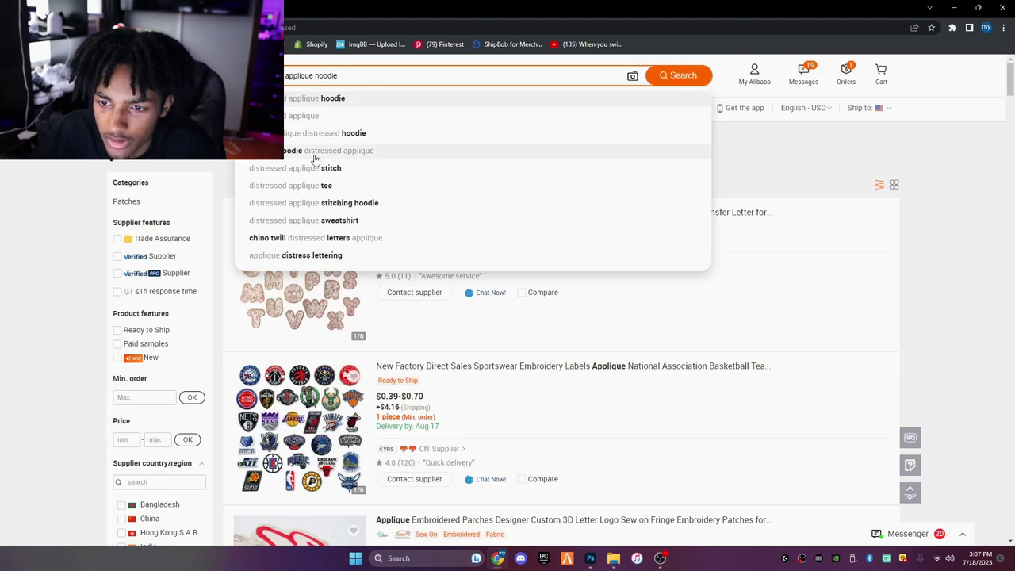
pyautogui.click(356, 151)
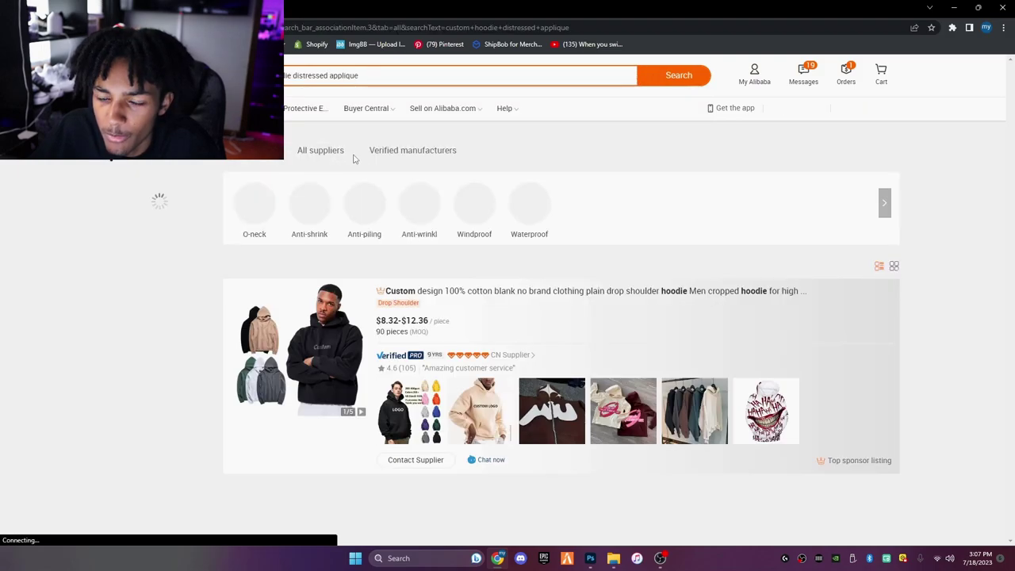
pyautogui.write('french terry')
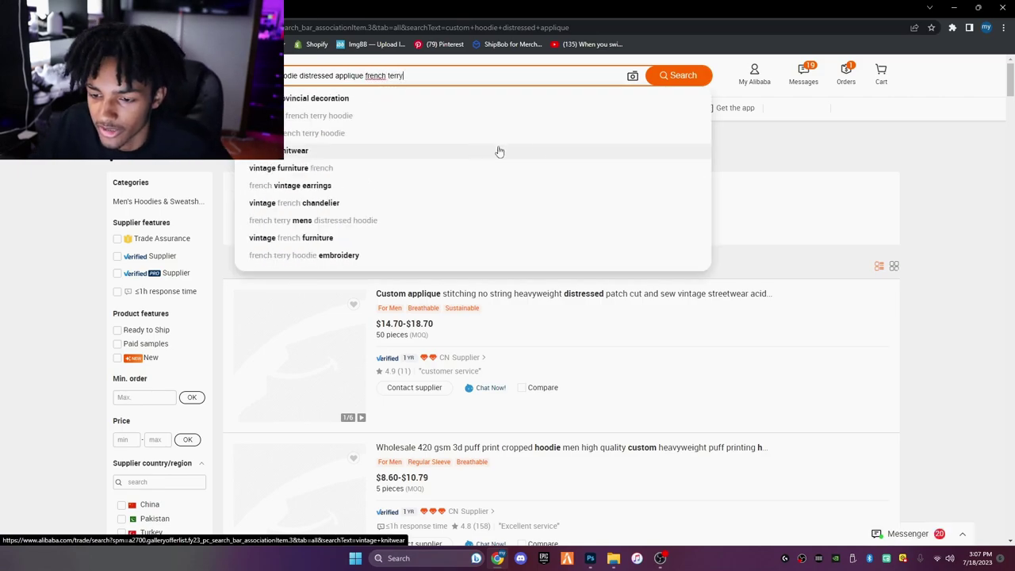
pyautogui.click(678, 76)
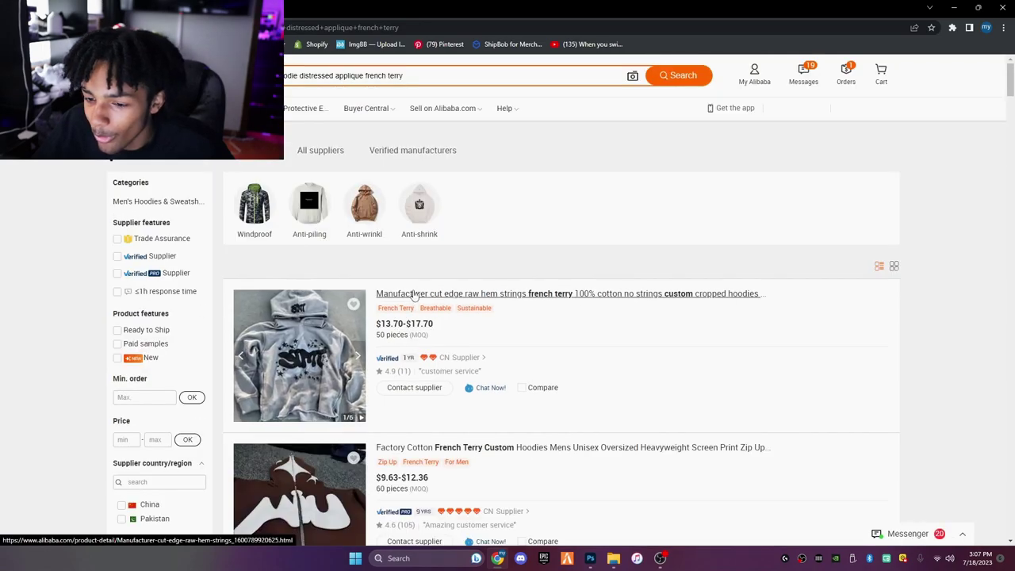
# View the product photos of the cut edge raw hem French terry hoodie listing, and open the related heavyweight fabric patches hoodie
pyautogui.click(412, 294)
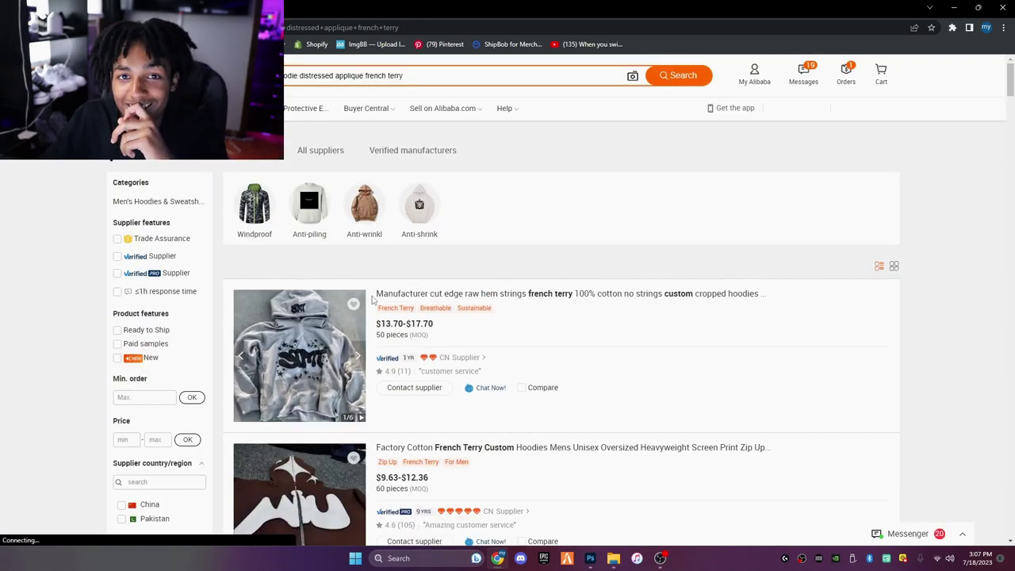
pyautogui.click(422, 295)
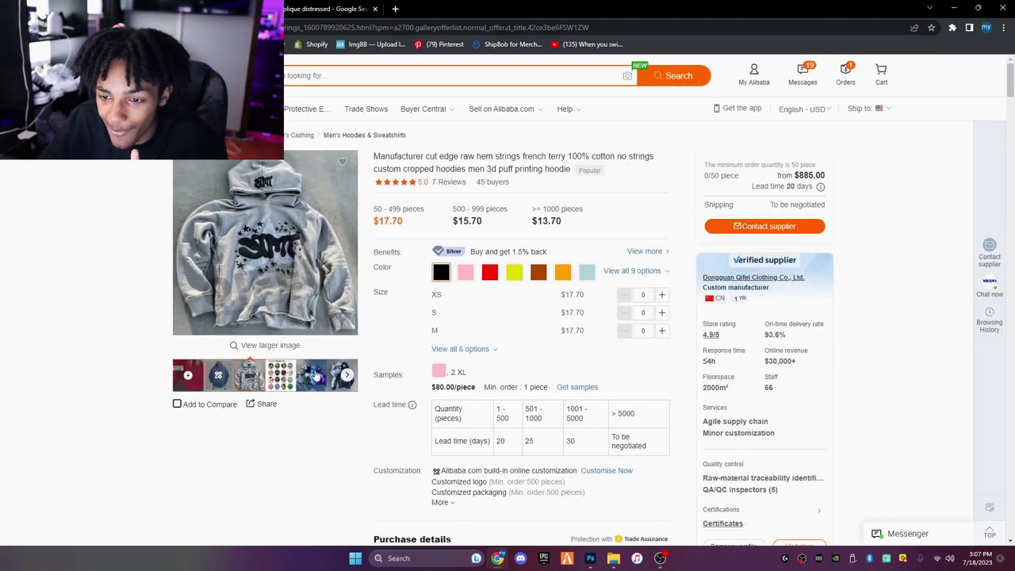
pyautogui.click(343, 374)
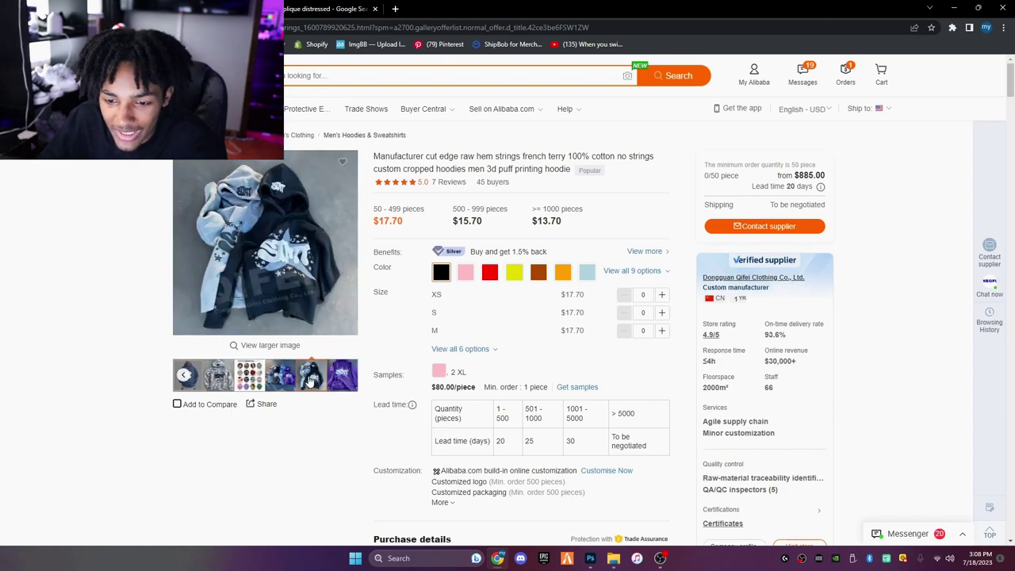
pyautogui.click(334, 377)
pyautogui.click(292, 373)
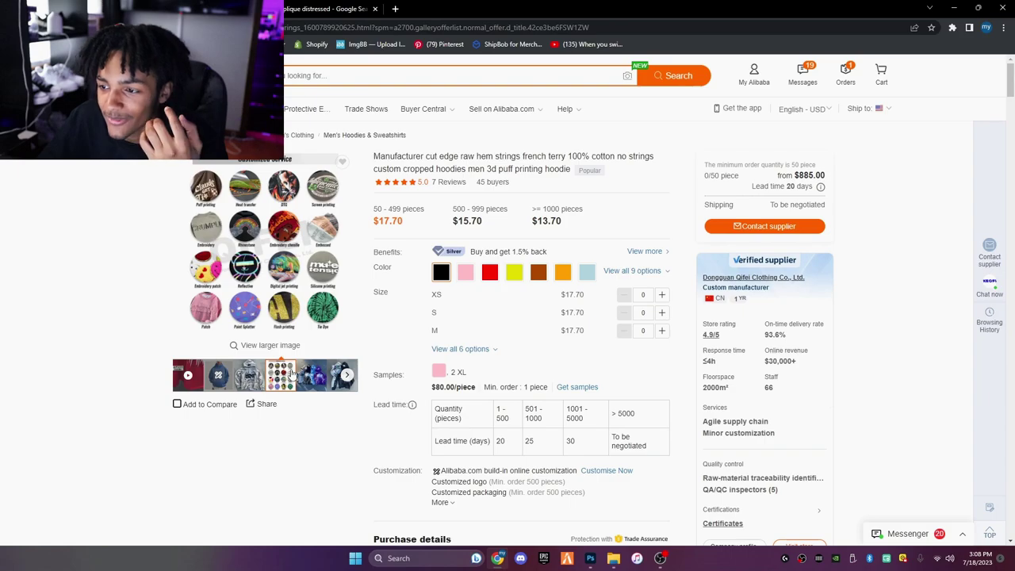
pyautogui.click(188, 375)
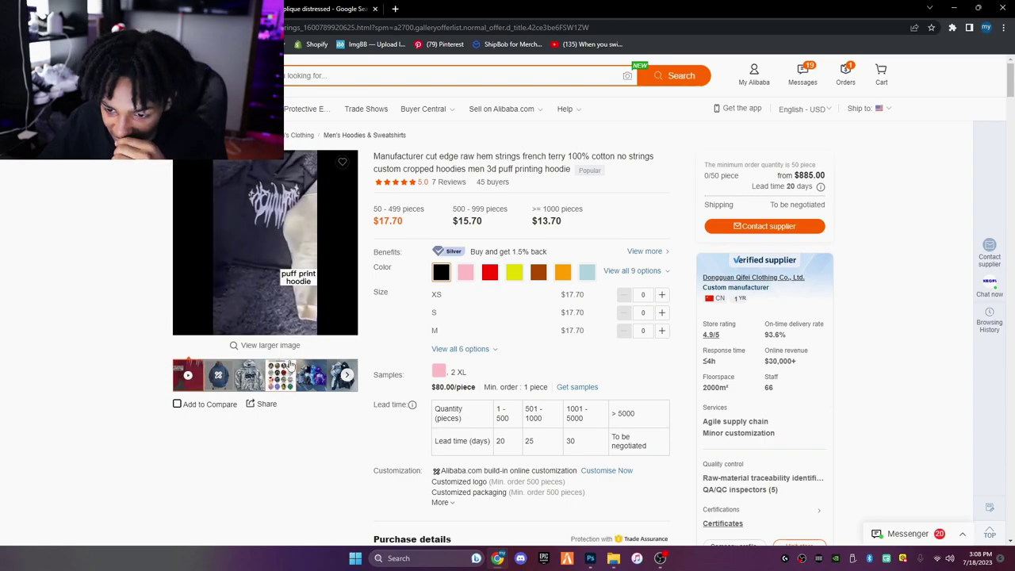
pyautogui.click(343, 376)
pyautogui.click(309, 375)
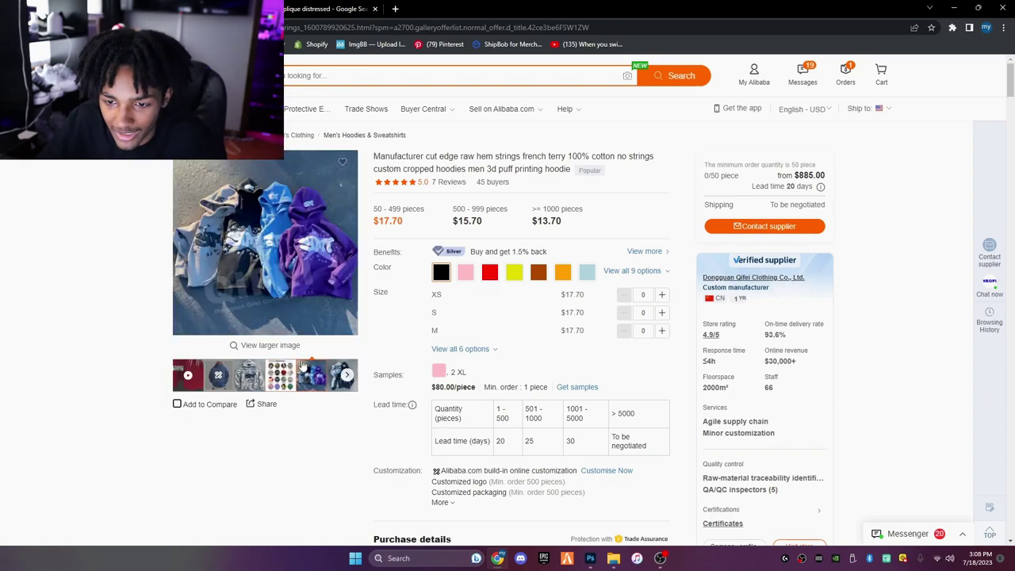
pyautogui.scroll(-5, 276, 505)
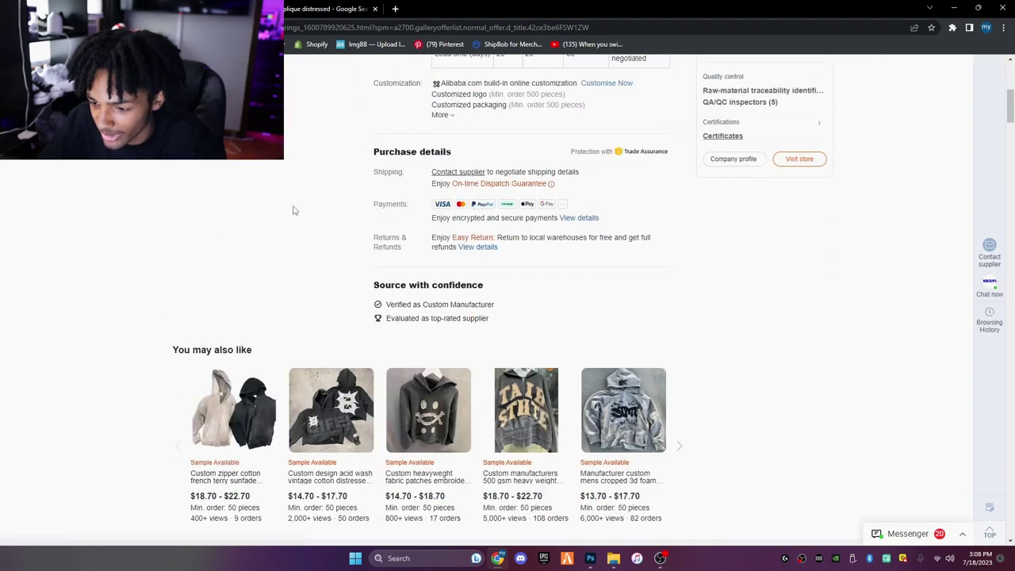
pyautogui.click(427, 473)
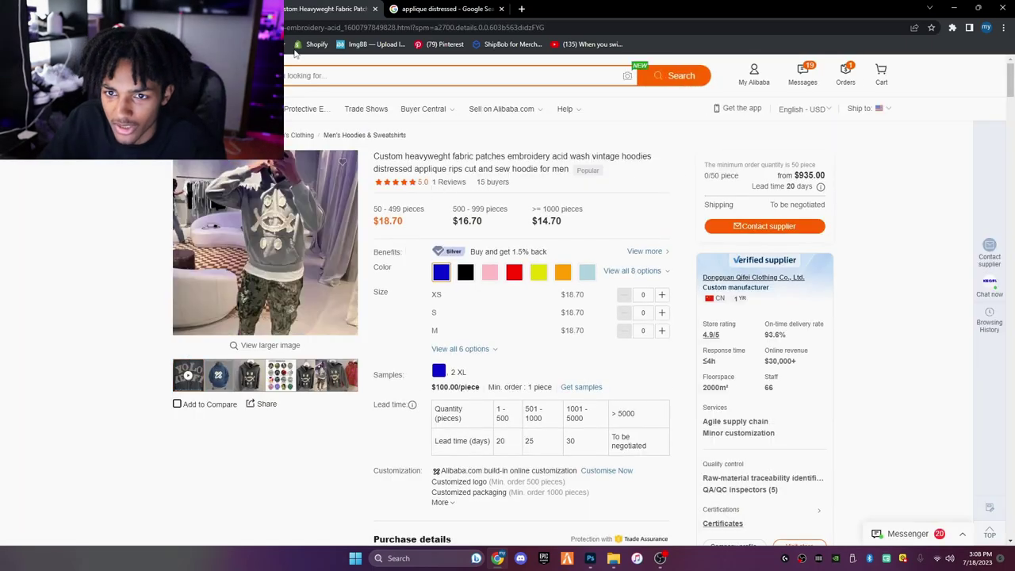
# Search Alibaba for "distressed applique hoodie french terry"
pyautogui.click(298, 75)
pyautogui.hotkey('ctrl', 'v')
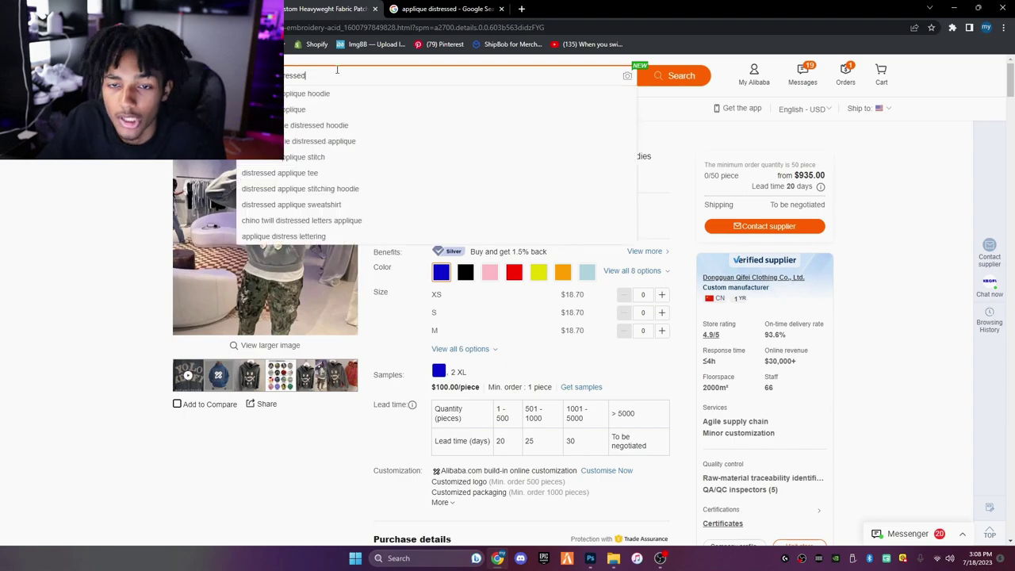
pyautogui.click(335, 98)
pyautogui.write('fench')
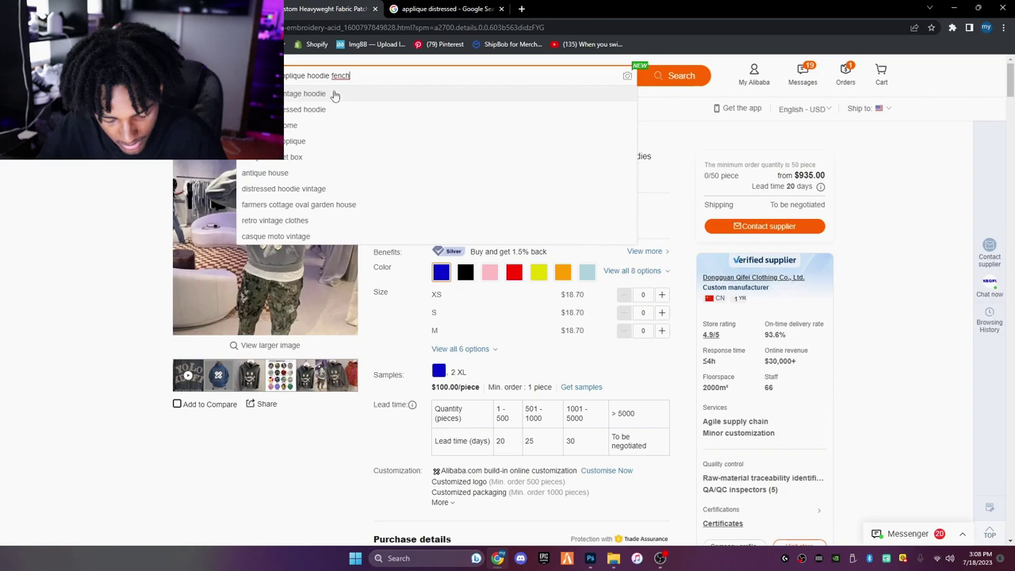
pyautogui.press('BackSpace')
pyautogui.press('BackSpace')
pyautogui.press('BackSpace')
pyautogui.press('BackSpace')
pyautogui.write('rench te')
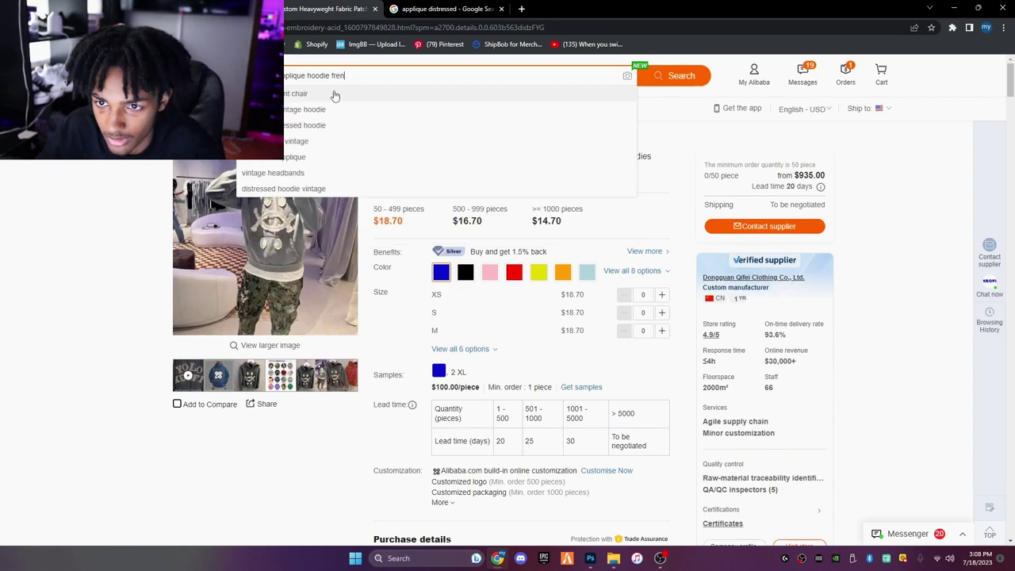
pyautogui.write('rry')
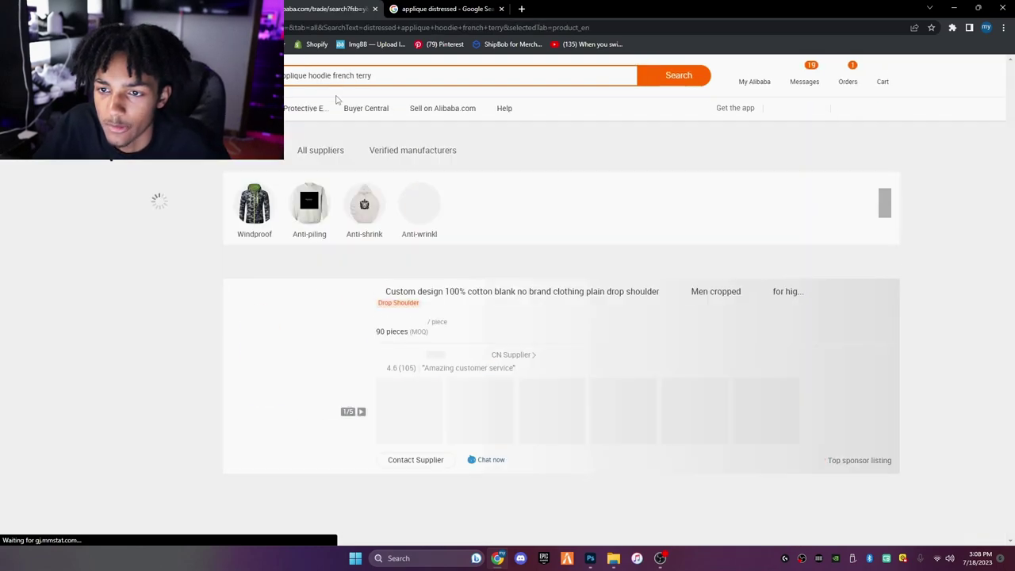
# Look through the search results and open the OEM New Fashion French Terry Cropped Pullover Patch Embroidery hoodie listing
pyautogui.scroll(-3, 299, 331)
pyautogui.scroll(-2, 300, 332)
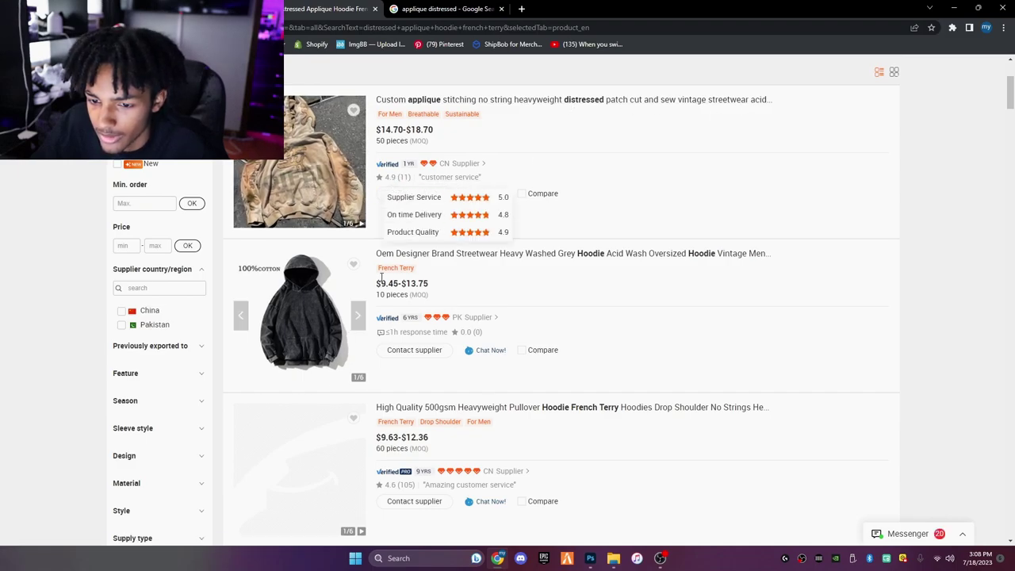
pyautogui.scroll(-12, 380, 275)
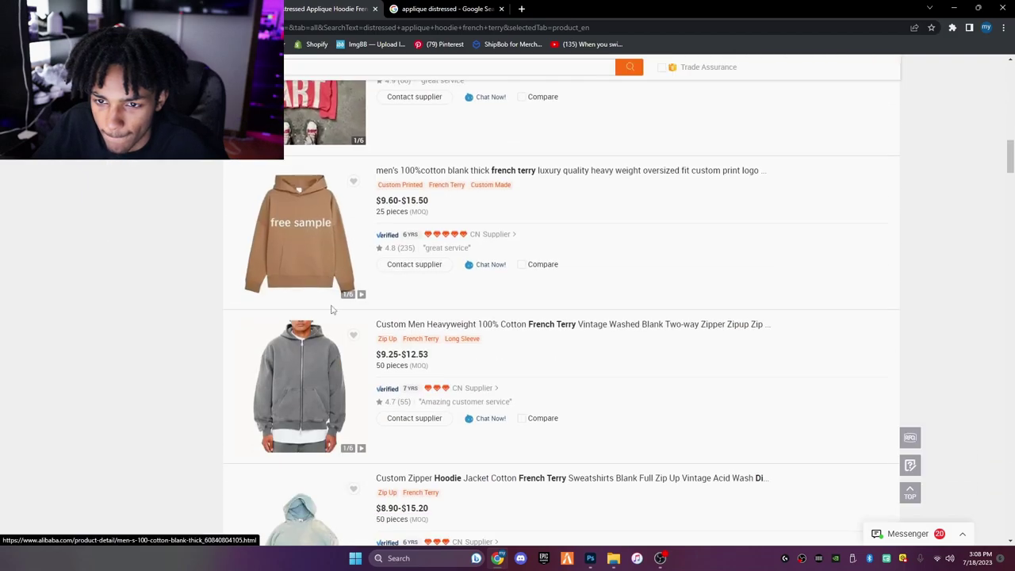
pyautogui.scroll(3, 333, 309)
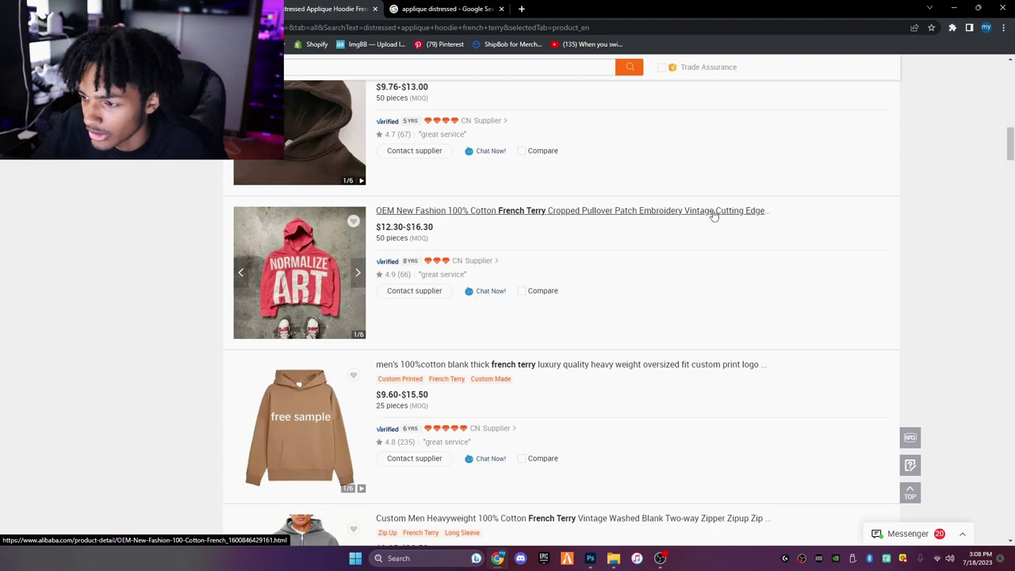
pyautogui.moveTo(782, 215); pyautogui.dragTo(498, 212)
pyautogui.scroll(-3, 555, 318)
pyautogui.scroll(3, 377, 349)
pyautogui.click(378, 349)
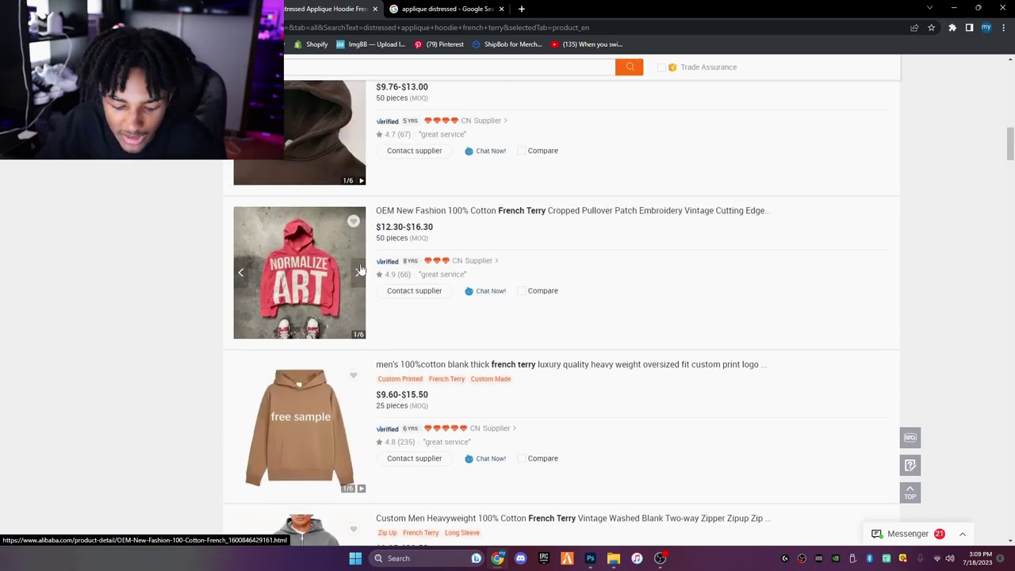
pyautogui.click(359, 271)
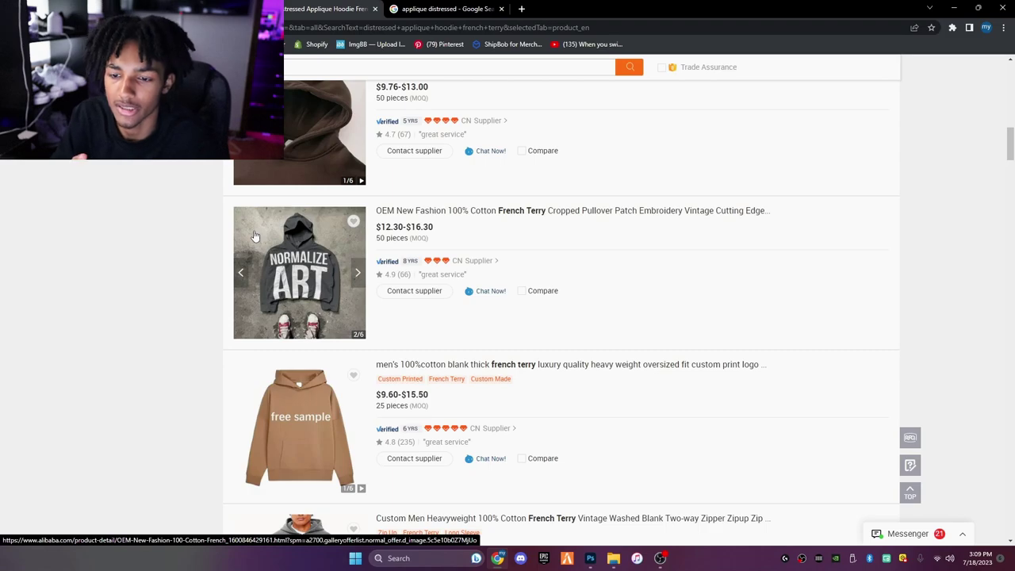
pyautogui.click(402, 210)
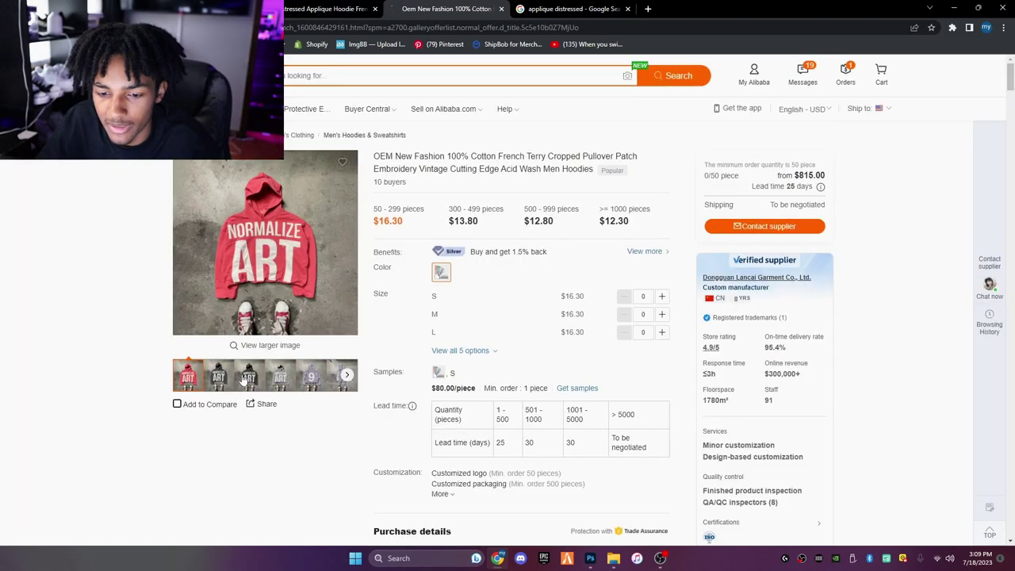
# Examine the product photos and title of the OEM New Fashion hoodie listing
pyautogui.click(249, 379)
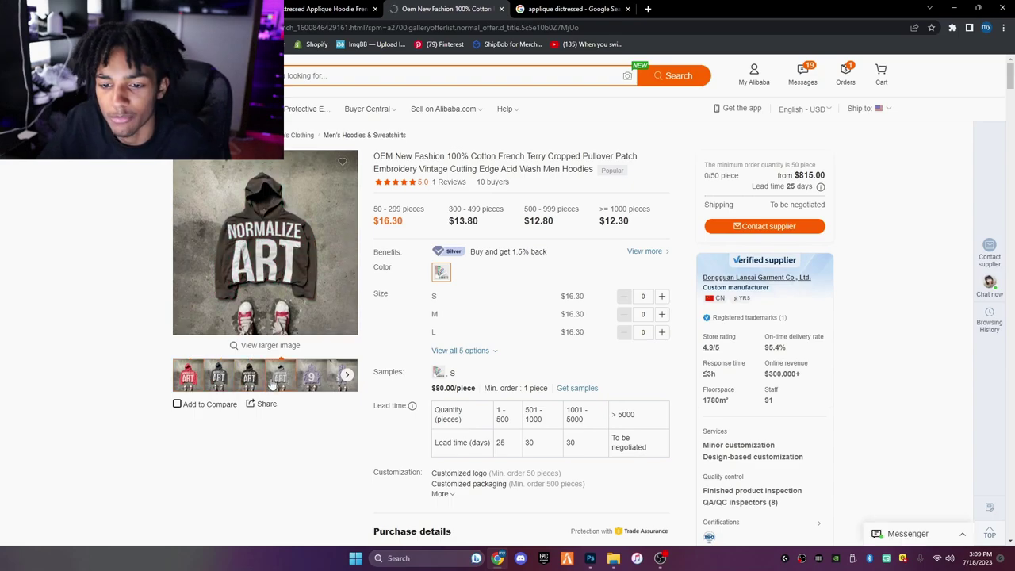
pyautogui.click(347, 375)
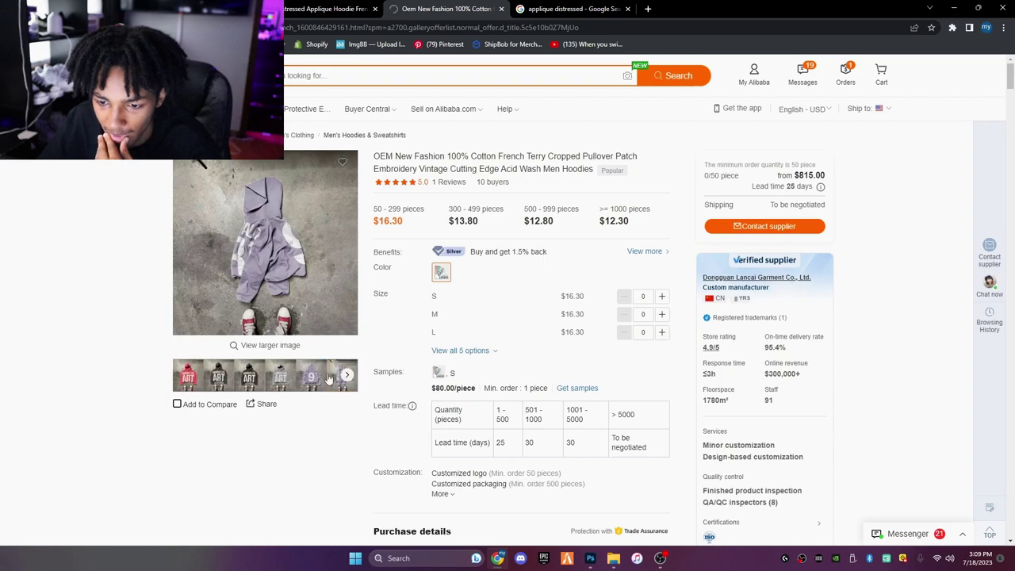
pyautogui.moveTo(433, 156); pyautogui.dragTo(544, 169)
pyautogui.click(546, 168)
pyautogui.click(544, 169)
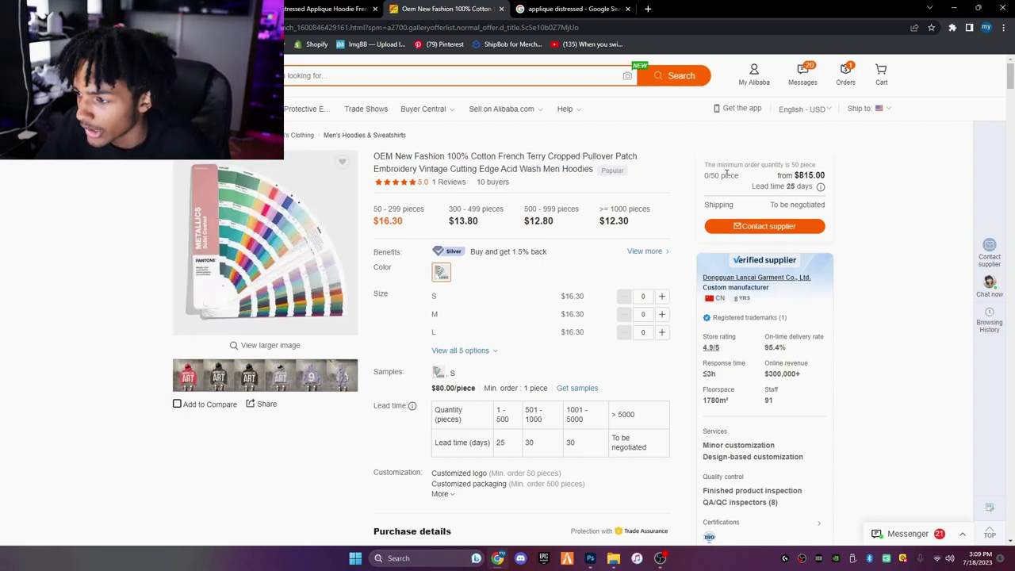
# Check the listing's minimum order cost, quantity price tiers, purchase details and related products
pyautogui.click(821, 174)
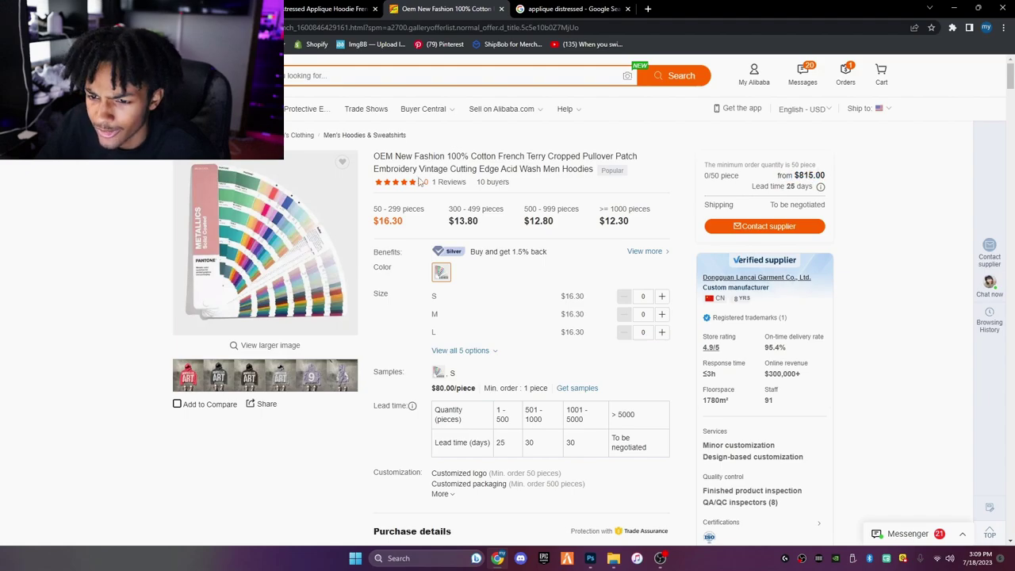
pyautogui.moveTo(375, 225); pyautogui.dragTo(414, 230)
pyautogui.click(414, 230)
pyautogui.scroll(-5, 415, 238)
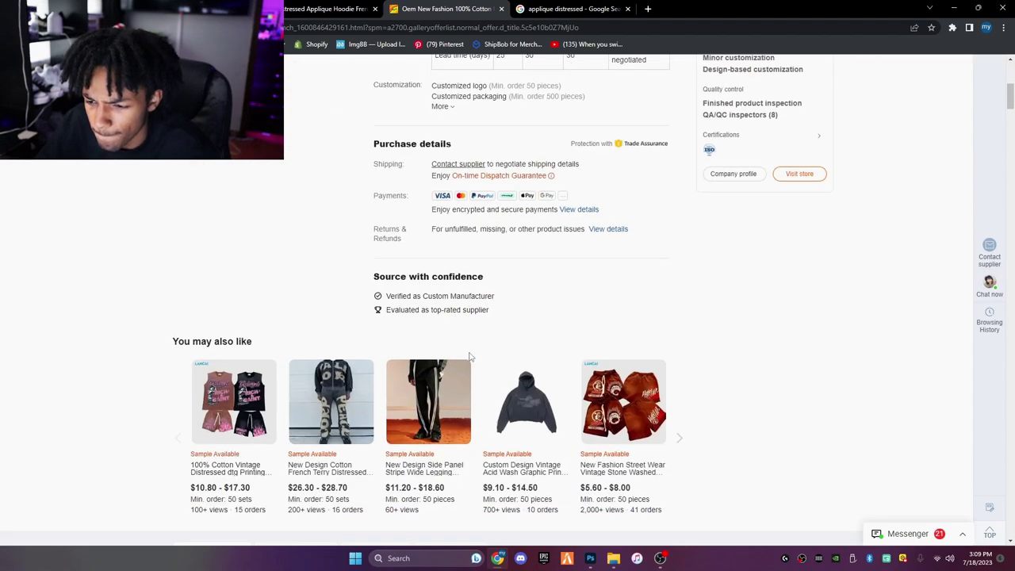
pyautogui.scroll(5, 415, 270)
pyautogui.moveTo(400, 210); pyautogui.dragTo(378, 226)
pyautogui.click(404, 319)
pyautogui.scroll(-5, 404, 318)
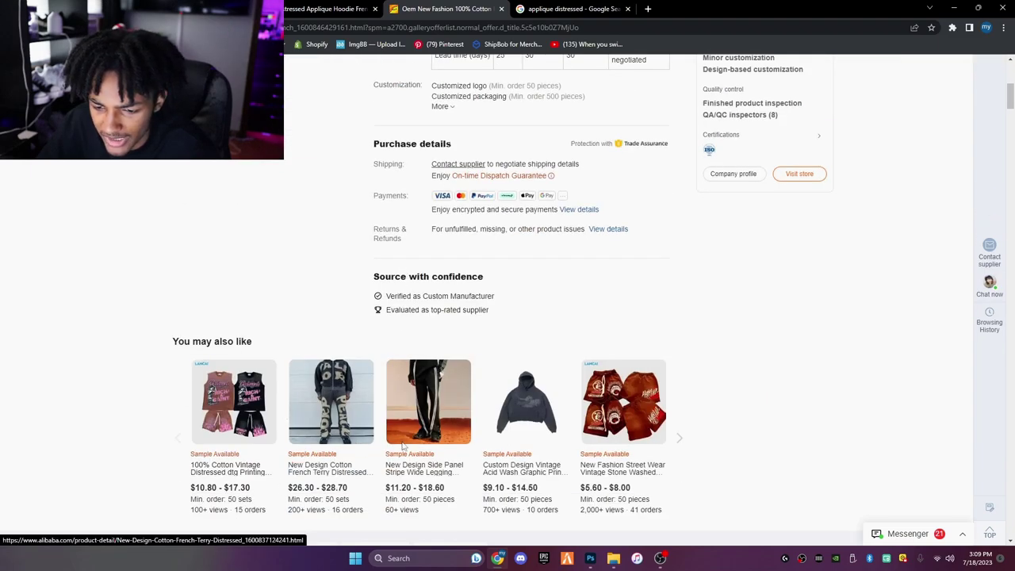
pyautogui.scroll(5, 340, 490)
# Start an inquiry to the supplier requesting a heavyweight French terry hoodie, custom woven tags, 4 applique distressed designs and "sample cost INCLUDING SHIPPING"
pyautogui.click(764, 226)
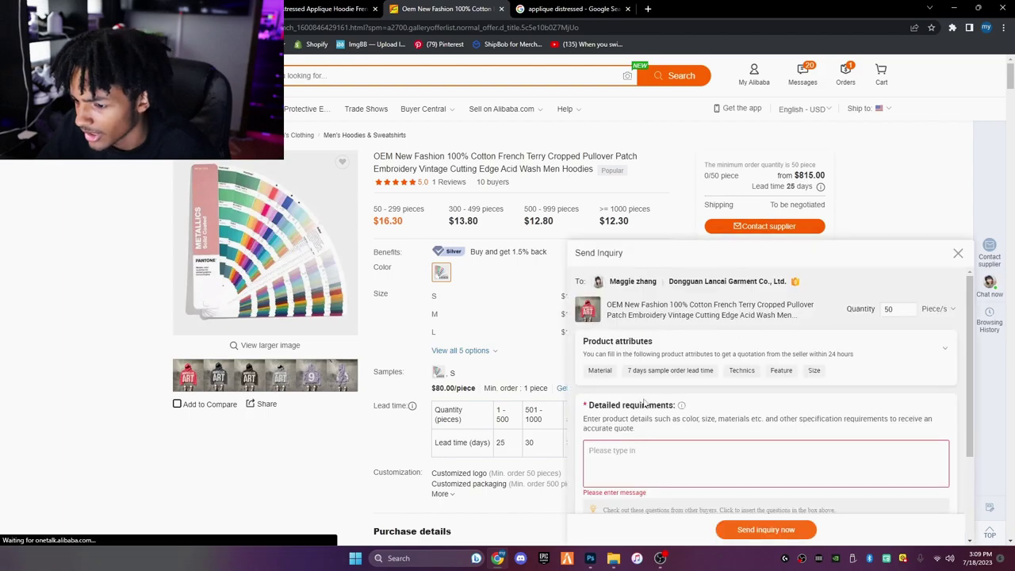
pyautogui.hotkey('ctrl', 'a')
pyautogui.write('hey i am looking for a manufacturer that can provide an heavyweight high gsm french terry cotton hoodie. with custom woven tags, and 4 total applique distressed designs. 1 on the hood and the 3 on the front design. Can you please provide sample cost INCLUDING SHIPPING')
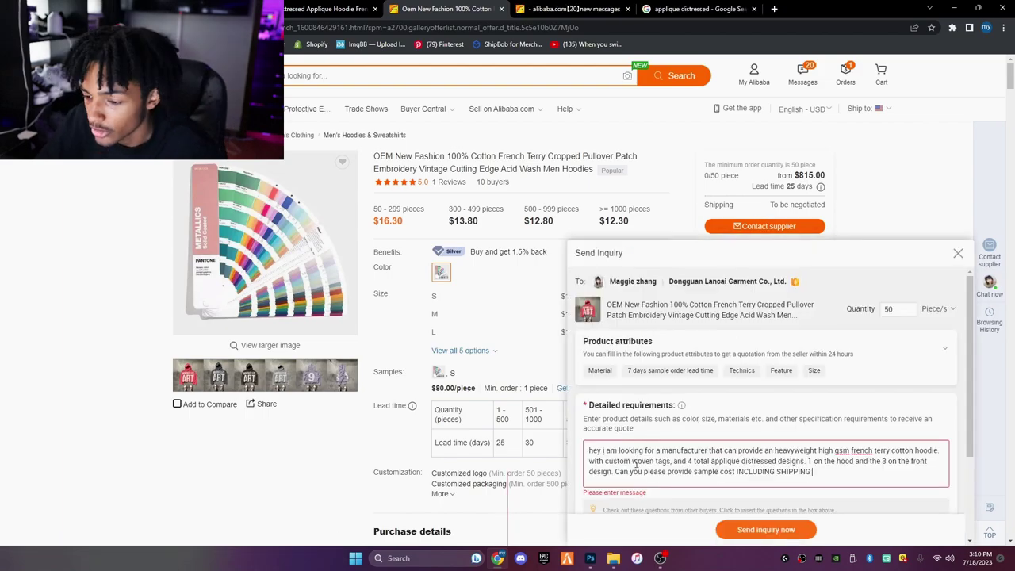
pyautogui.scroll(-2, 651, 470)
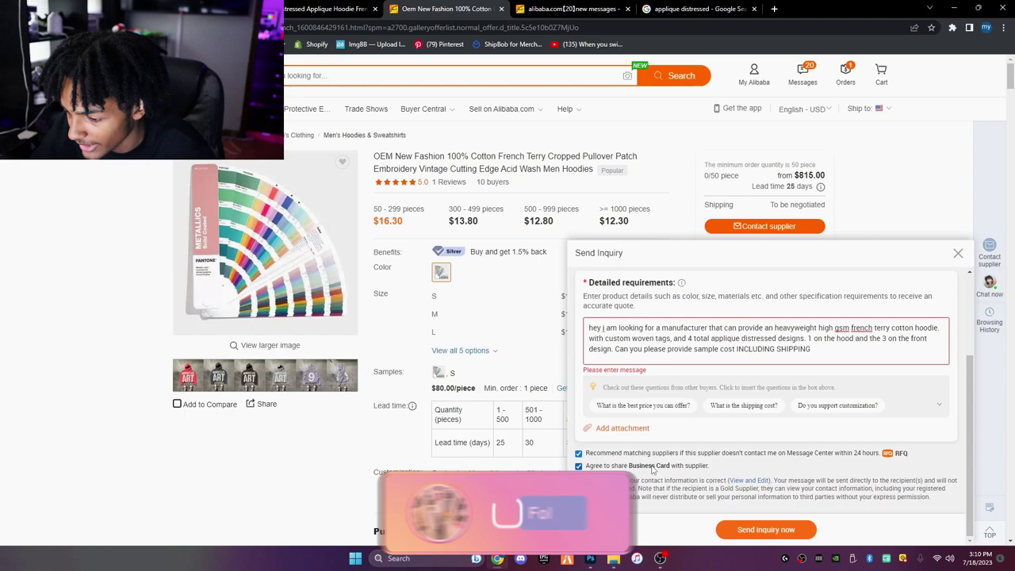
# Attach the agonize-finished image to the inquiry and send it
pyautogui.click(622, 428)
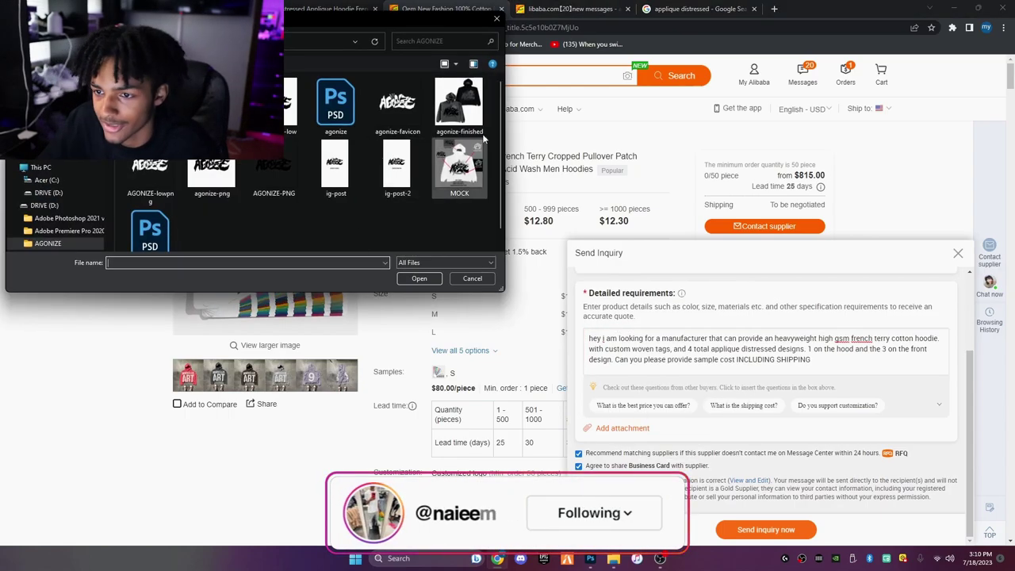
pyautogui.doubleClick(459, 103)
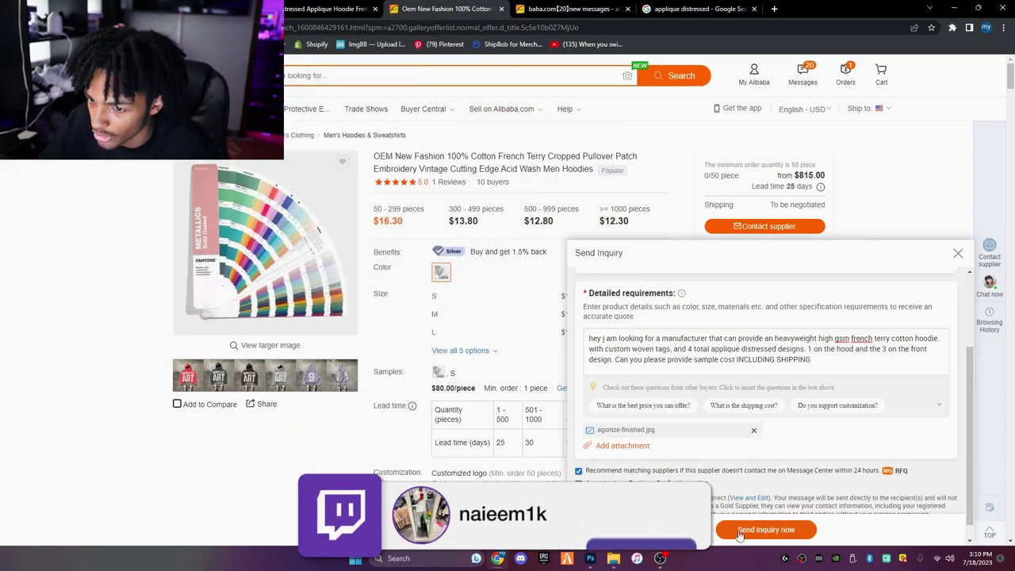
pyautogui.click(765, 530)
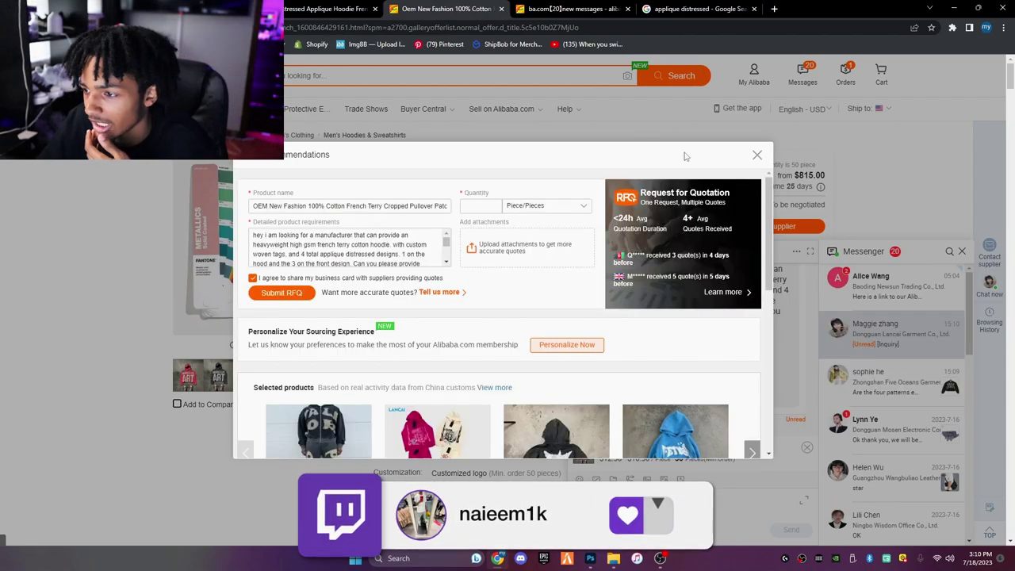
# Dismiss the recommendations and answer the Zhongshan Five Oceans supplier's question about the four patterns with "printed"
pyautogui.click(757, 157)
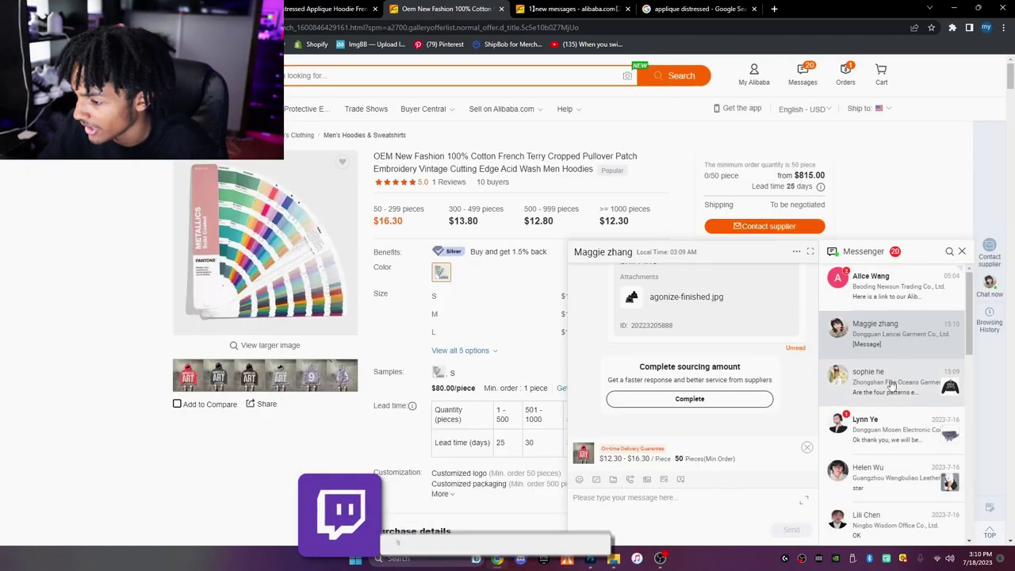
pyautogui.click(879, 372)
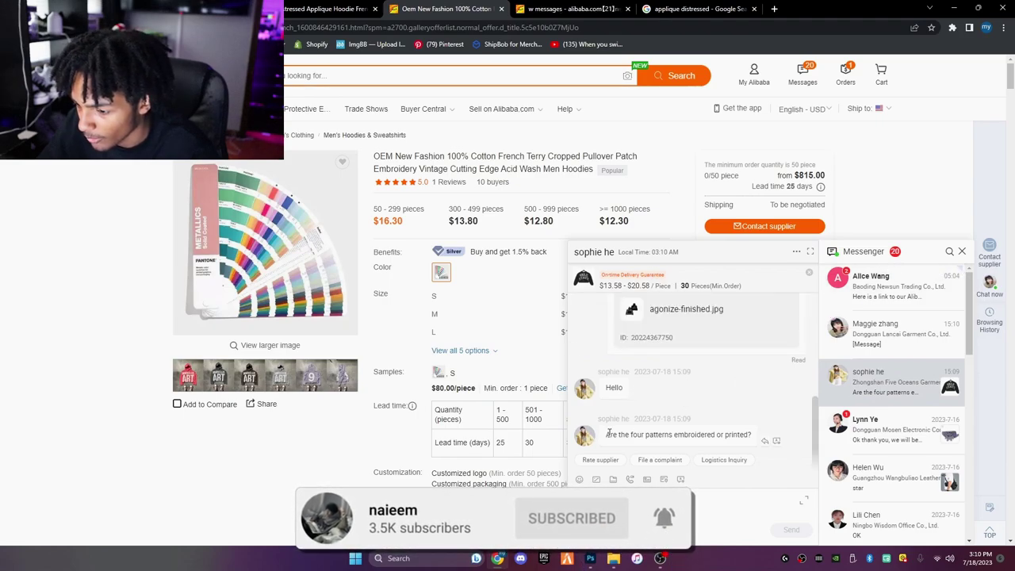
pyautogui.moveTo(606, 434); pyautogui.dragTo(732, 438)
pyautogui.click(695, 496)
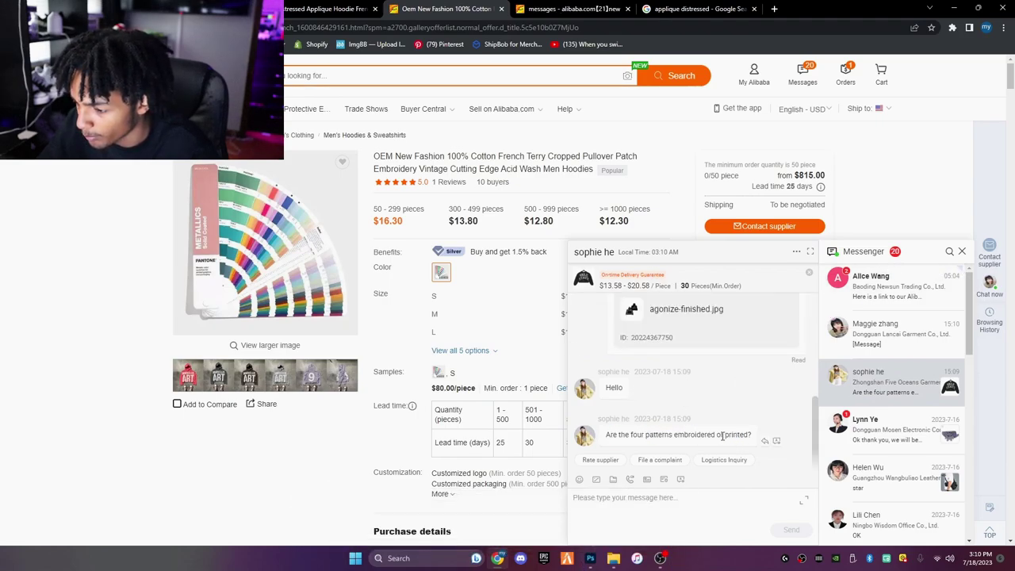
pyautogui.write('printed')
pyautogui.press('Return')
# Send the same supplier the follow-up message "all distressed"
pyautogui.write('di')
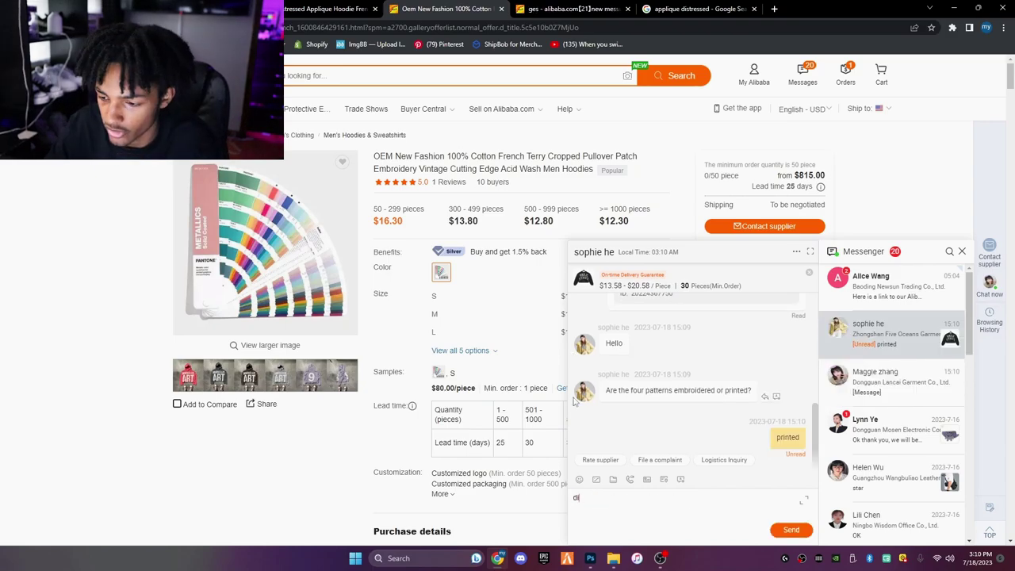
pyautogui.write('s')
pyautogui.press('BackSpace')
pyautogui.press('BackSpace')
pyautogui.press('BackSpace')
pyautogui.write('all dis')
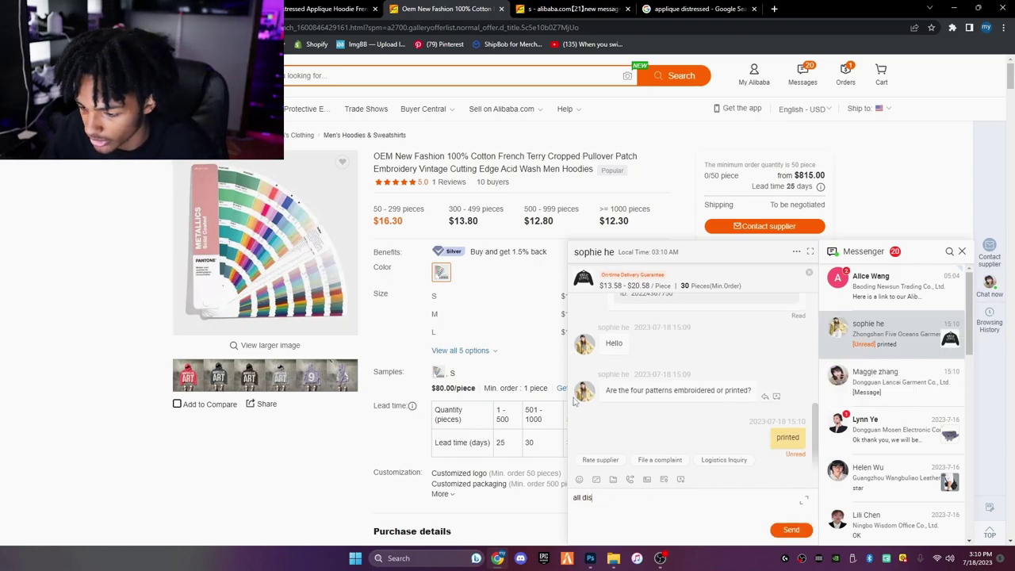
pyautogui.write('t')
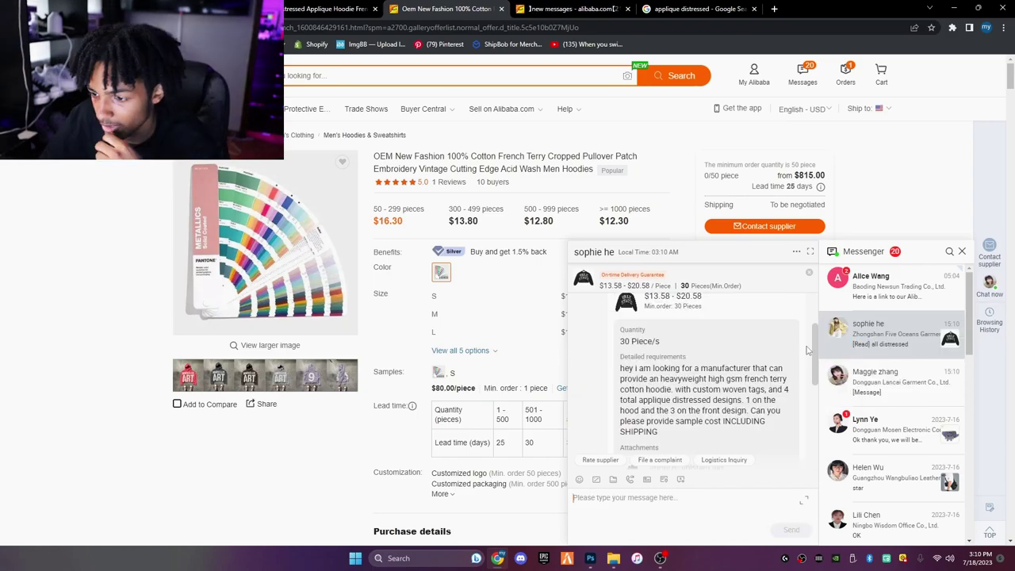
# Review the sent inquiries and replies in the Zhongshan Five Oceans and Dongguan Lancai conversations
pyautogui.moveTo(809, 349); pyautogui.dragTo(808, 321)
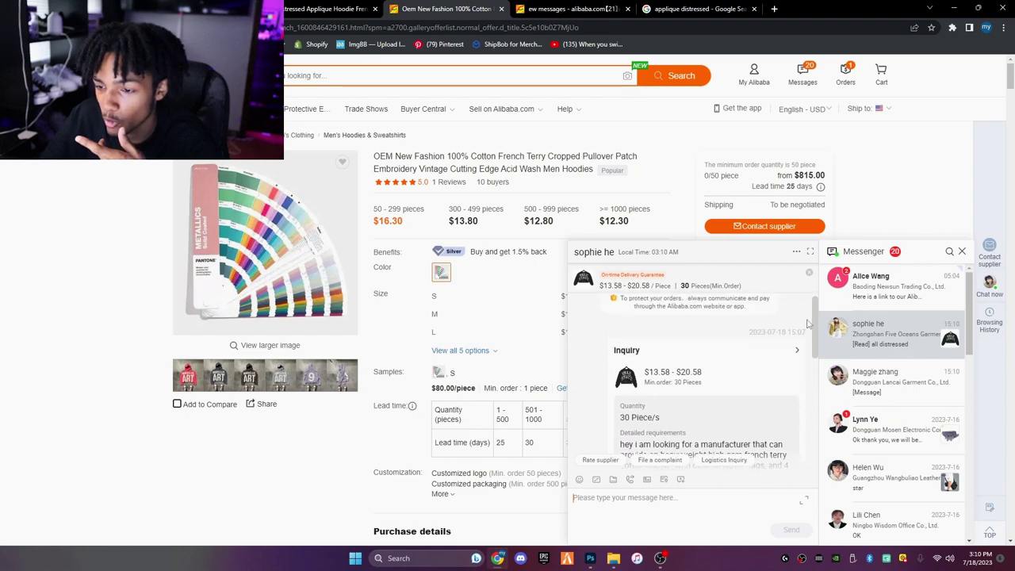
pyautogui.scroll(-10, 809, 322)
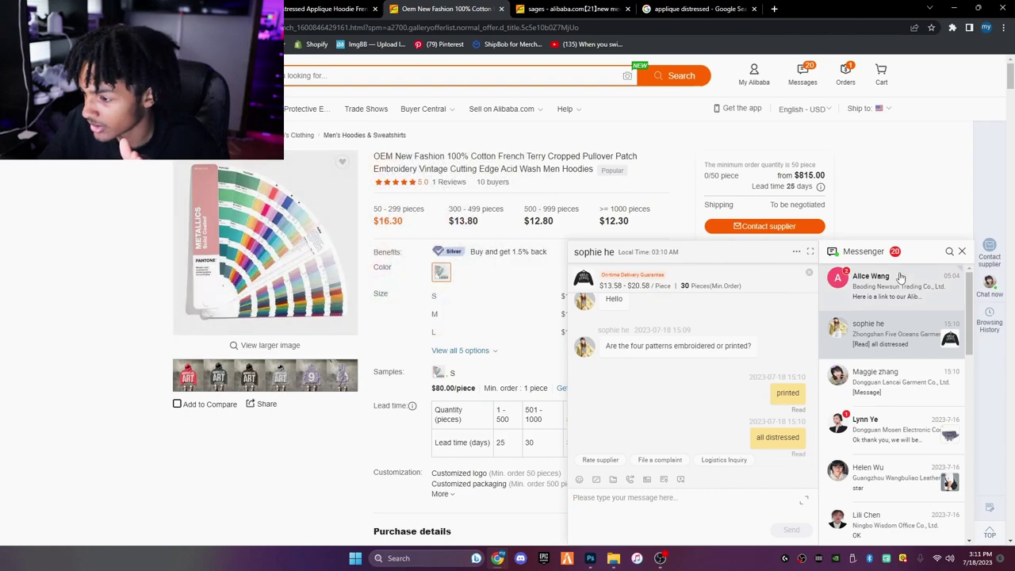
pyautogui.click(876, 391)
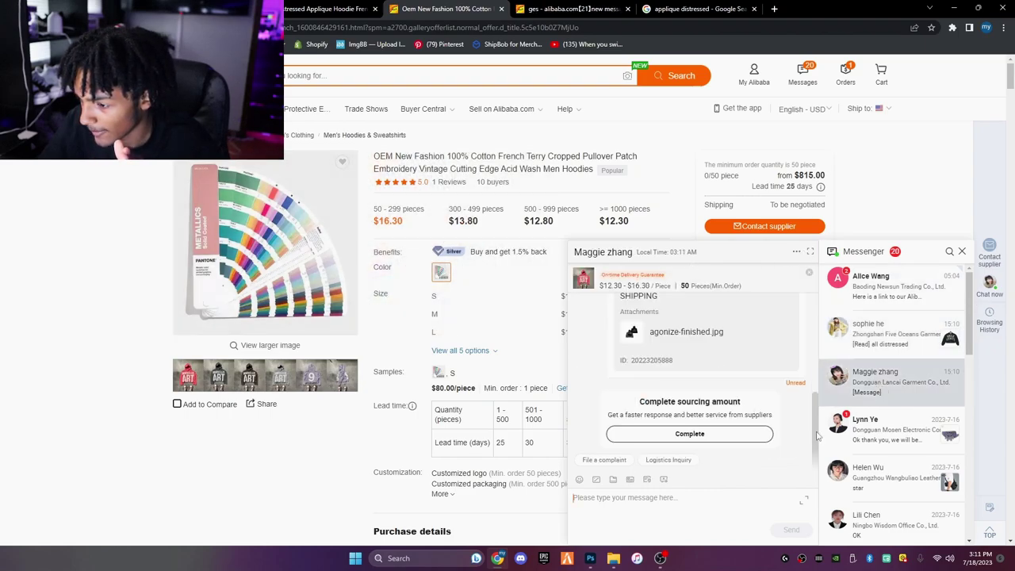
pyautogui.moveTo(811, 418); pyautogui.dragTo(812, 316)
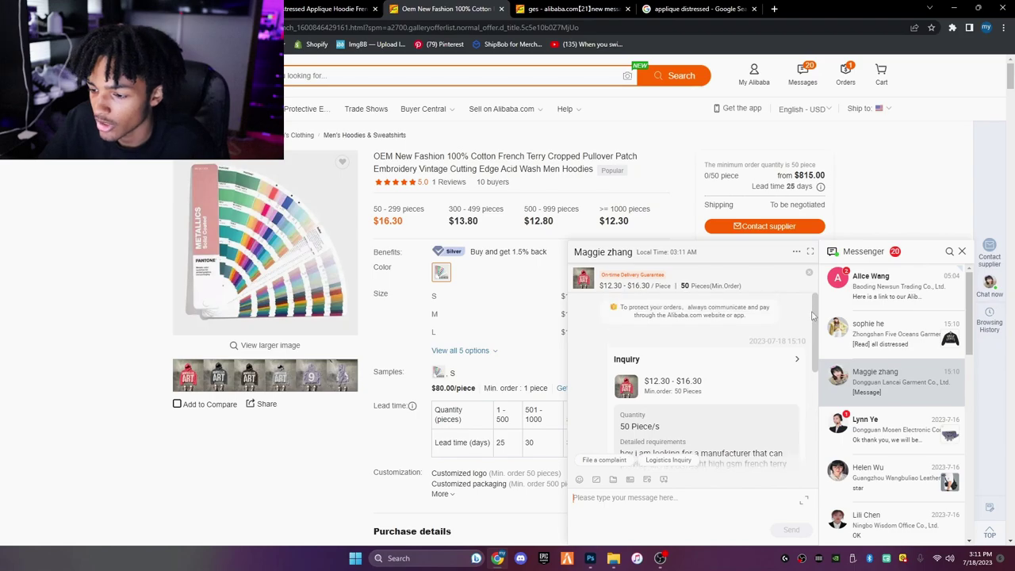
pyautogui.scroll(-5, 812, 327)
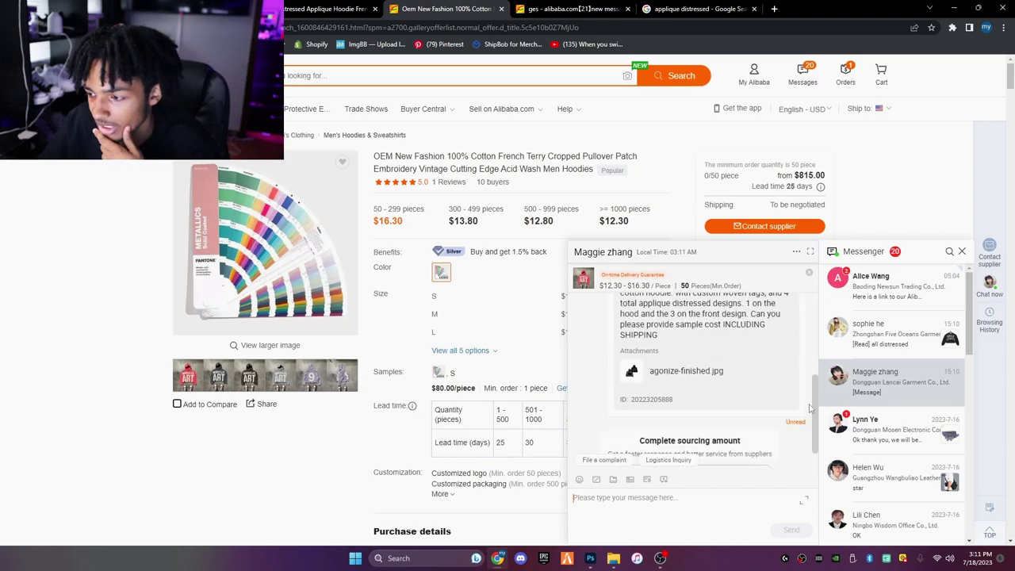
pyautogui.click(868, 333)
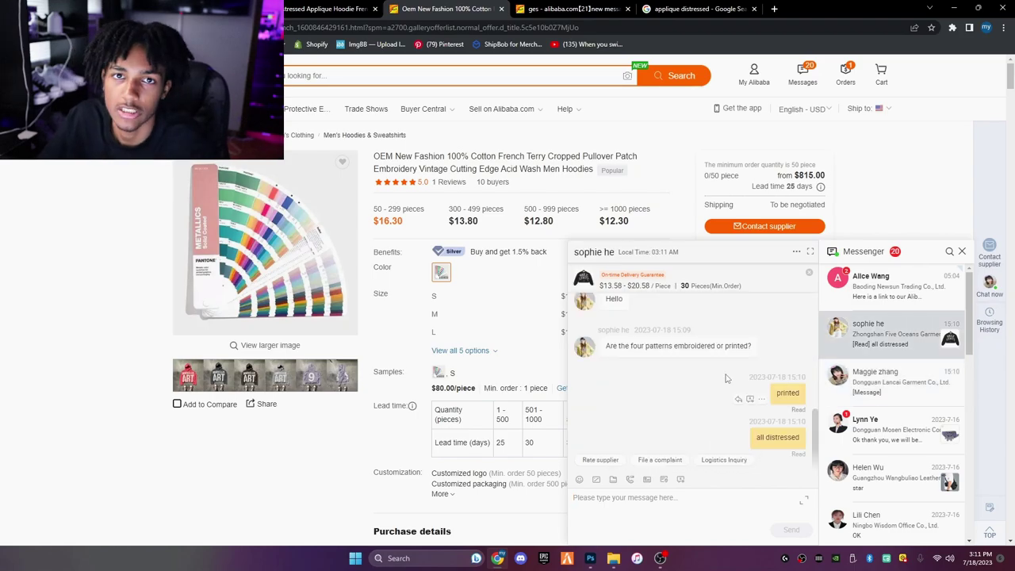
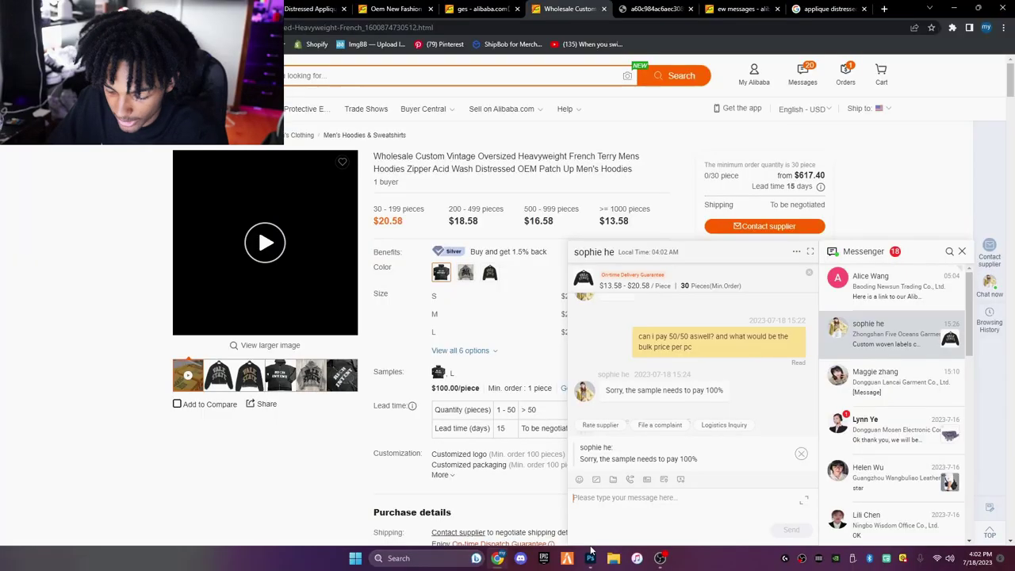
# Reply to the supplier's quoted sample payment message with "no i will only pay half now and then the rest when you finish"
pyautogui.write('no')
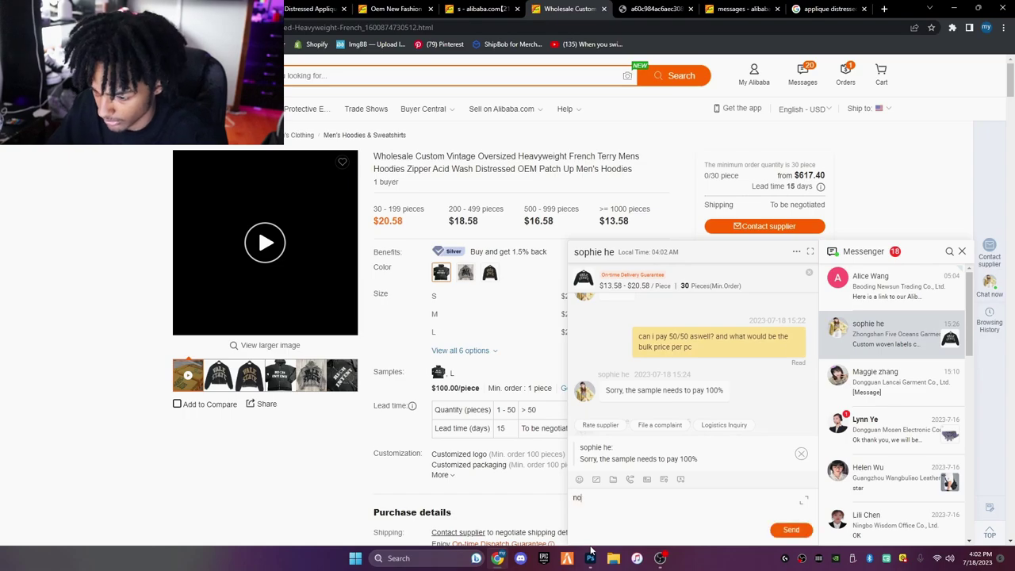
pyautogui.write(' i will only')
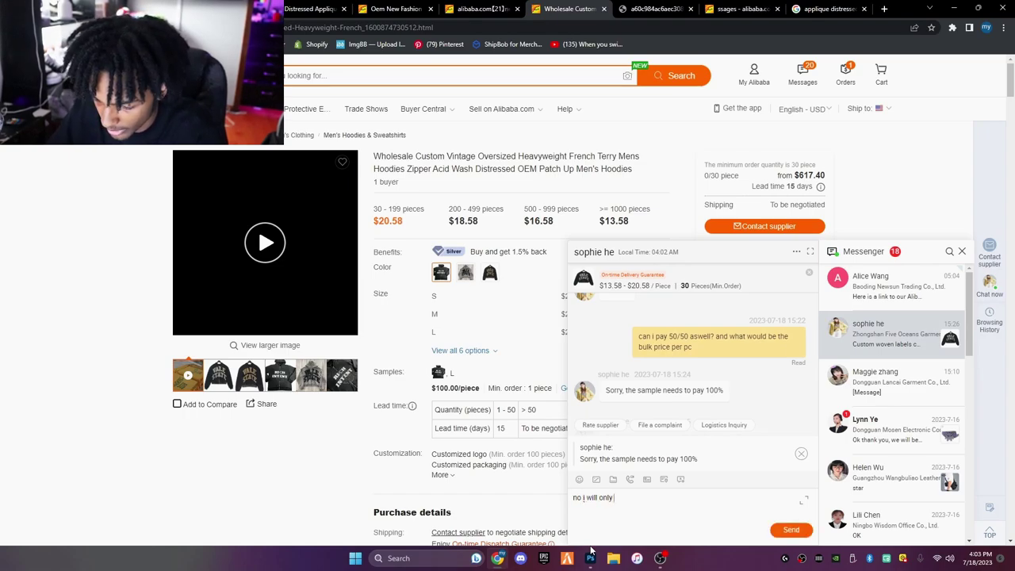
pyautogui.write(' pay hal;f ')
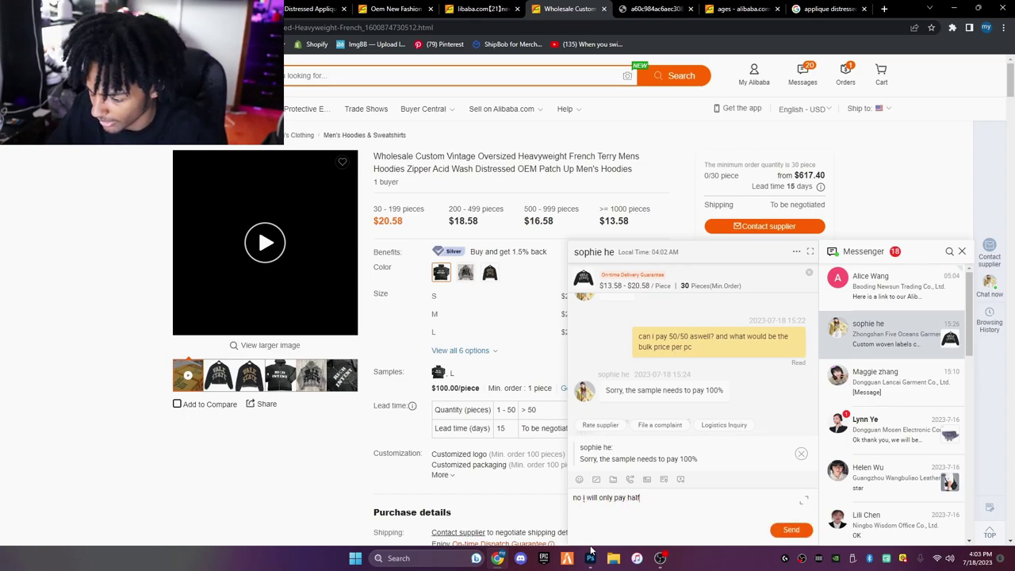
pyautogui.write(' now half')
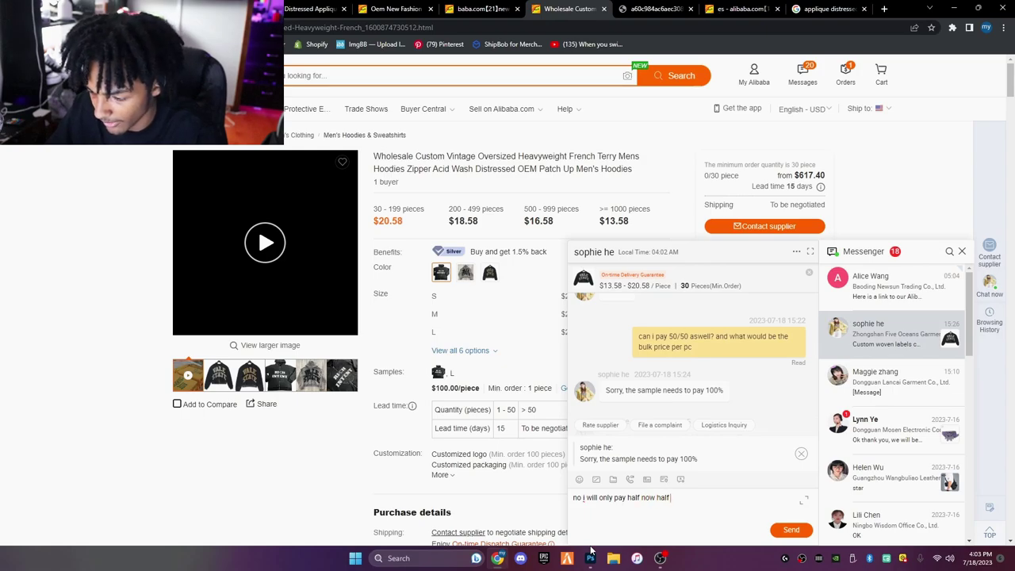
pyautogui.write(' wh')
pyautogui.press('BackSpace')
pyautogui.press('BackSpace')
pyautogui.press('BackSpace')
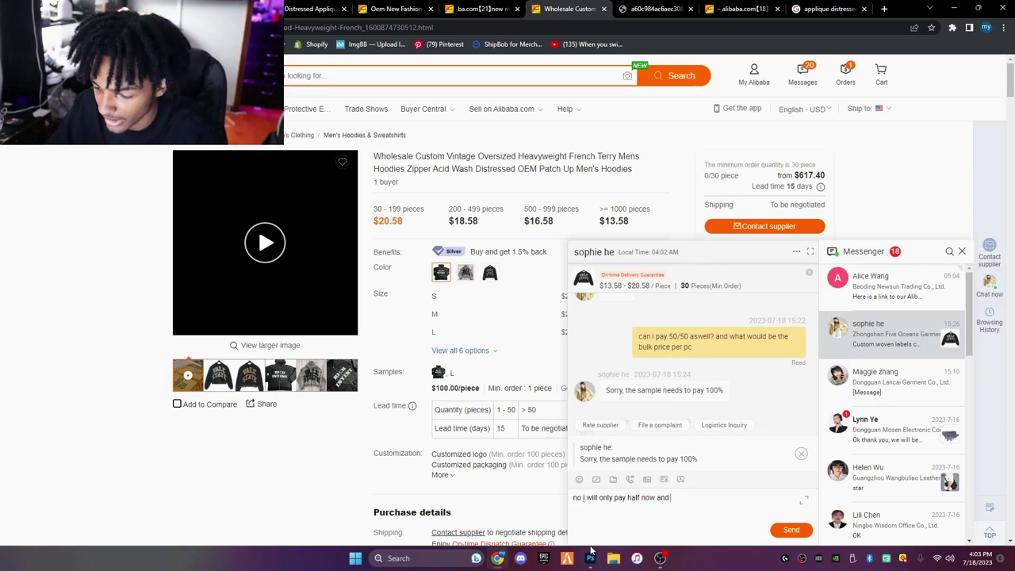
pyautogui.write('and then the rest when you f')
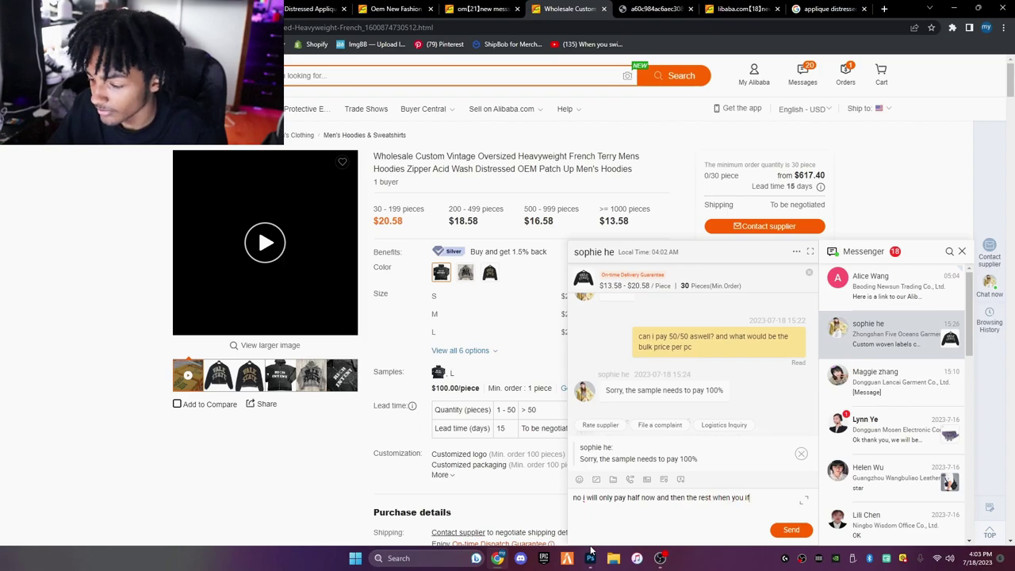
pyautogui.write('ish')
pyautogui.press('Return')
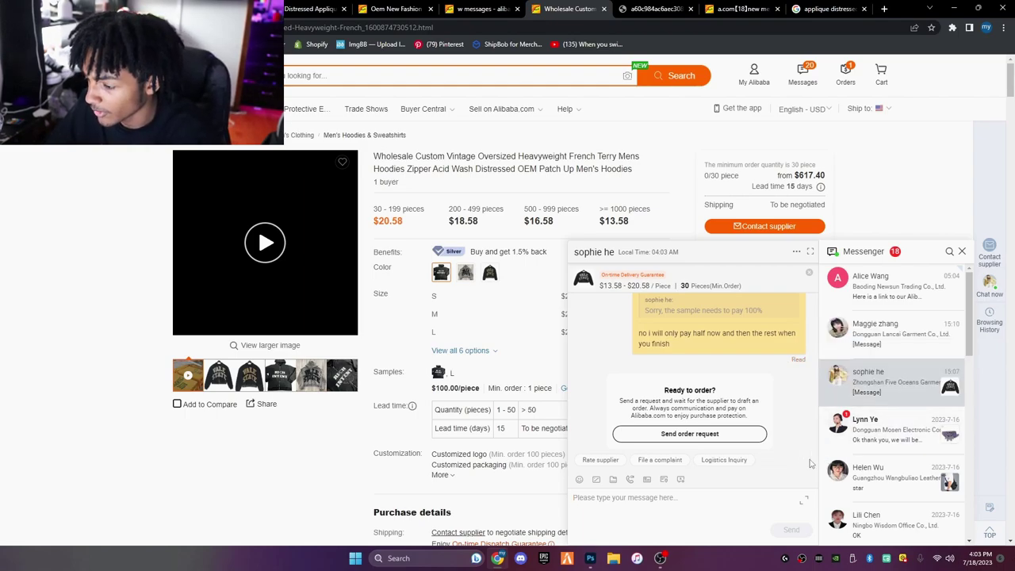
# Reread the supplier's bulk price and woven label messages and reply "i will get custom woven aswel"
pyautogui.scroll(3, 767, 410)
pyautogui.moveTo(615, 388); pyautogui.dragTo(723, 385)
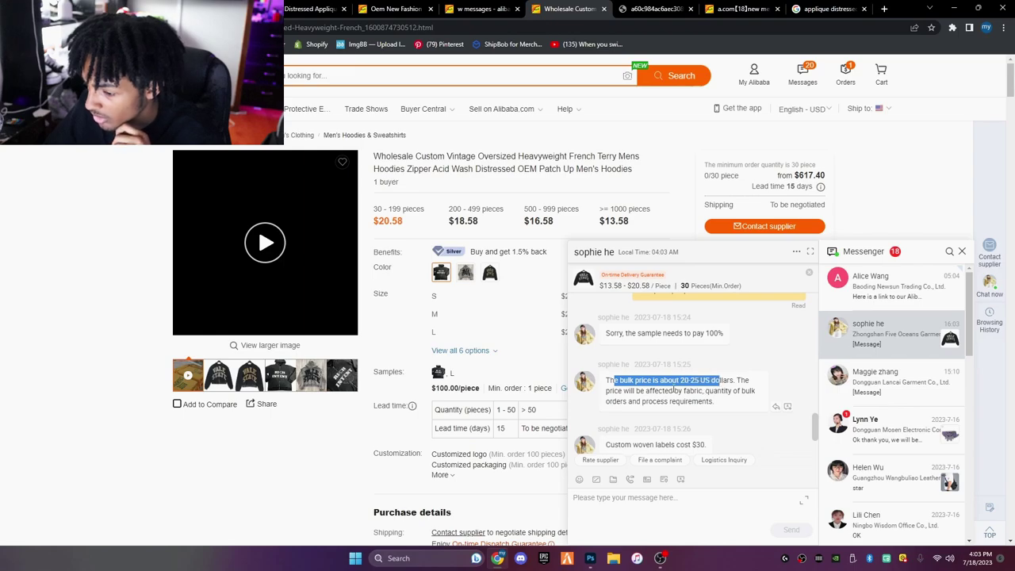
pyautogui.moveTo(645, 391); pyautogui.dragTo(716, 413)
pyautogui.click(674, 436)
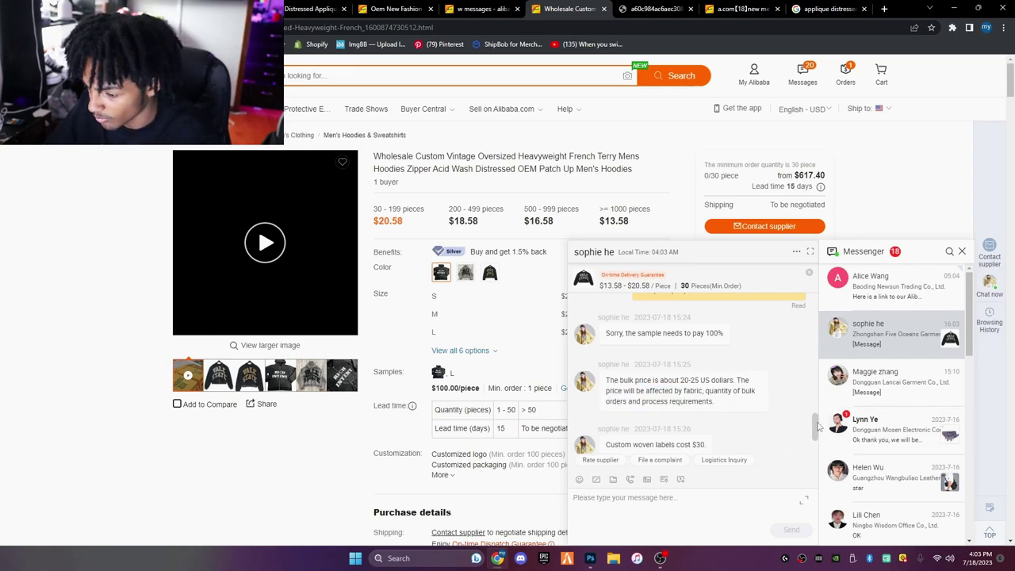
pyautogui.moveTo(817, 426); pyautogui.dragTo(815, 458)
pyautogui.click(658, 498)
pyautogui.write('i will use ')
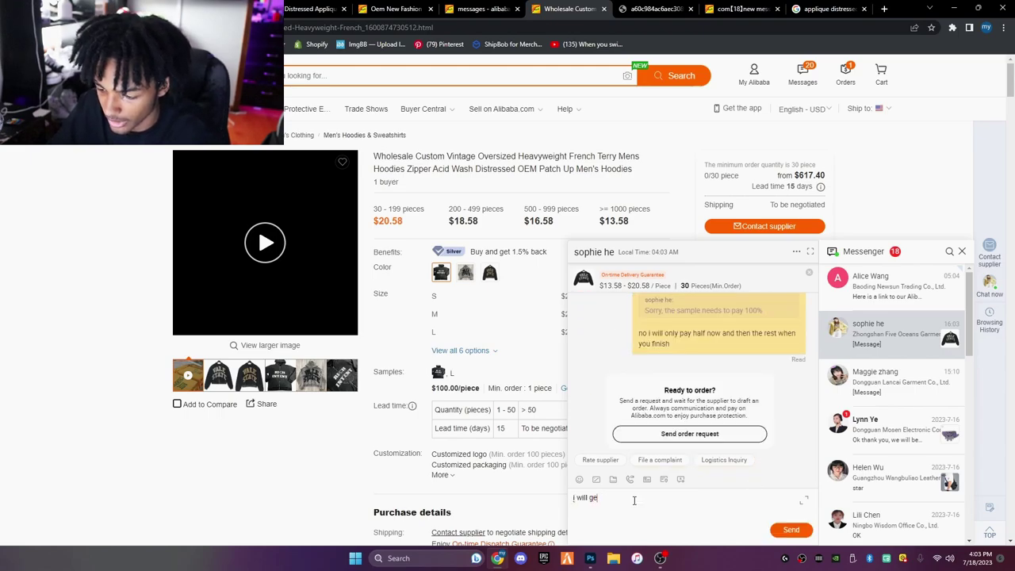
pyautogui.write('custom wave')
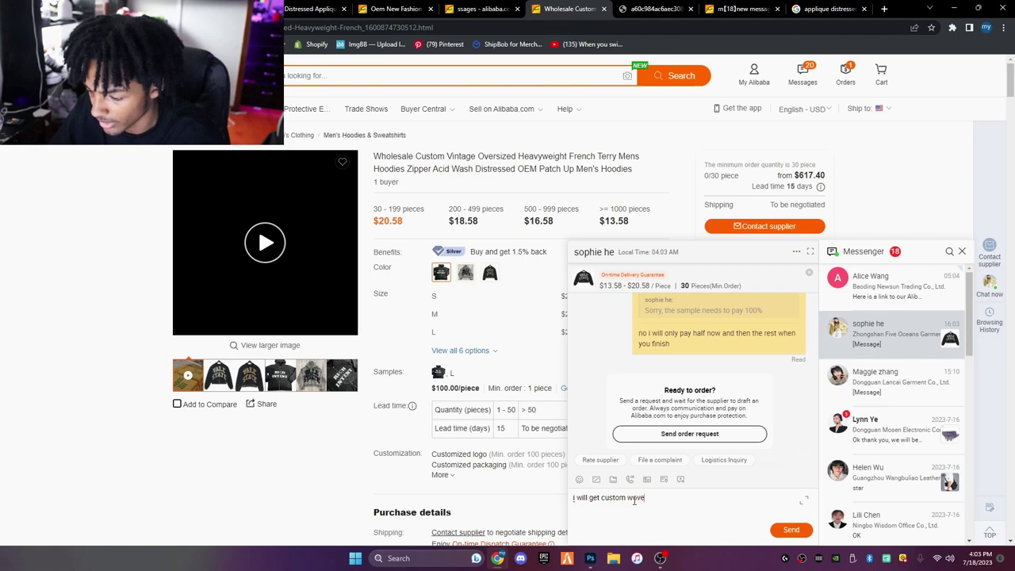
pyautogui.write('n aswel')
pyautogui.press('Return')
# Send the fabric specification "french terry 400 gsm heavyweight" to the supplier
pyautogui.write('so')
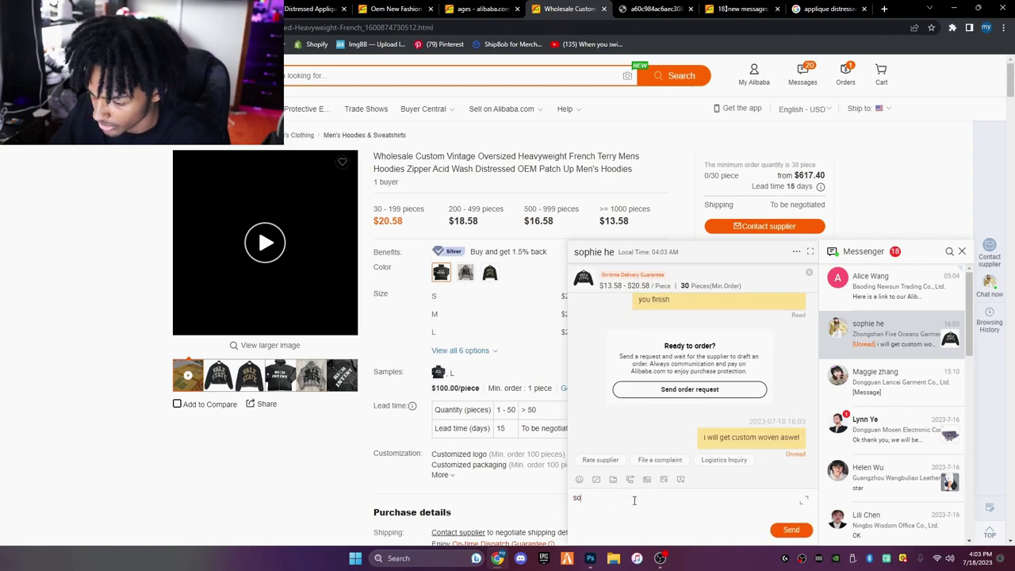
pyautogui.press('BackSpace')
pyautogui.press('BackSpace')
pyautogui.write('french ')
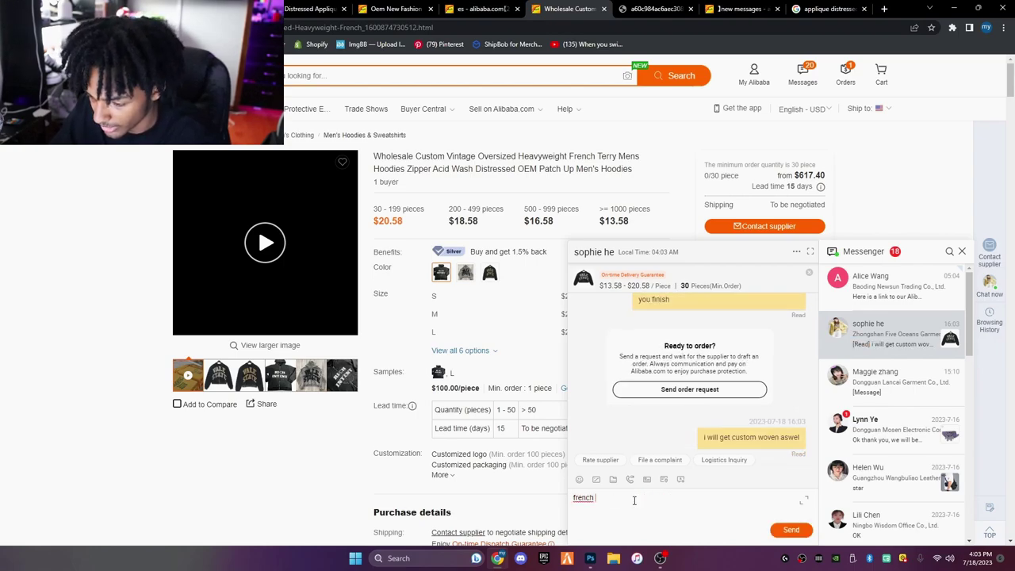
pyautogui.write('terry')
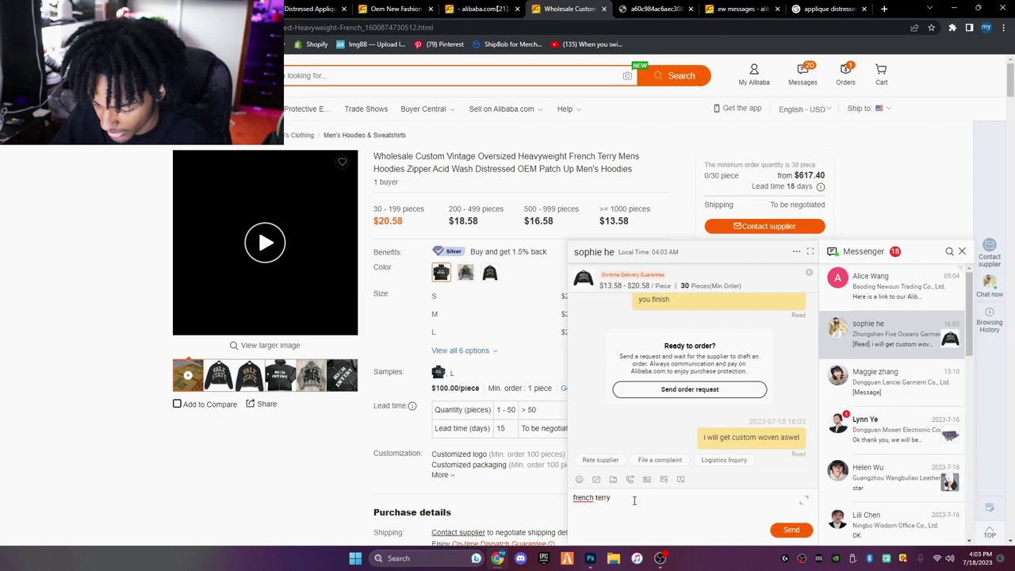
pyautogui.write(' 400 gsm')
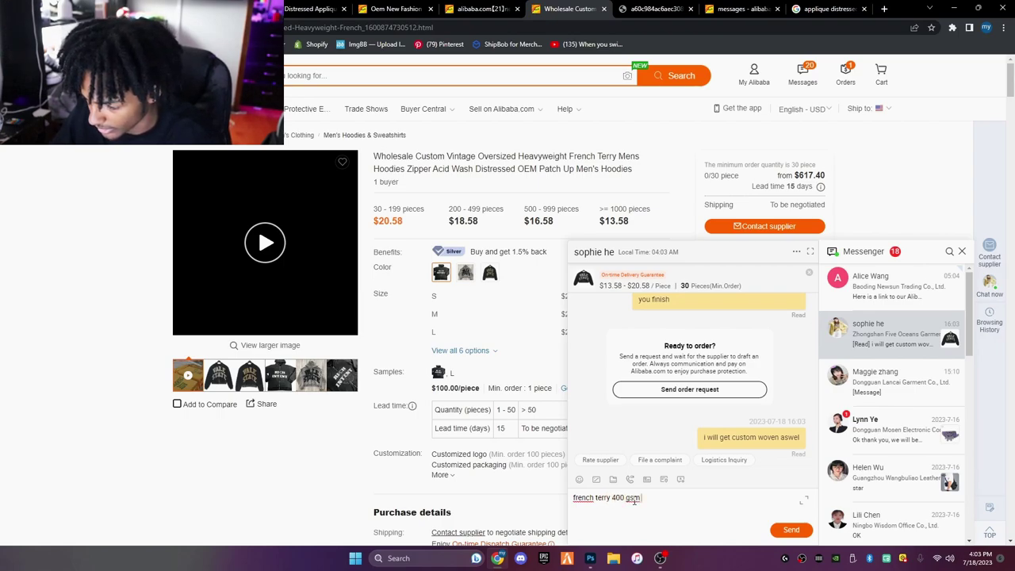
pyautogui.write('eight')
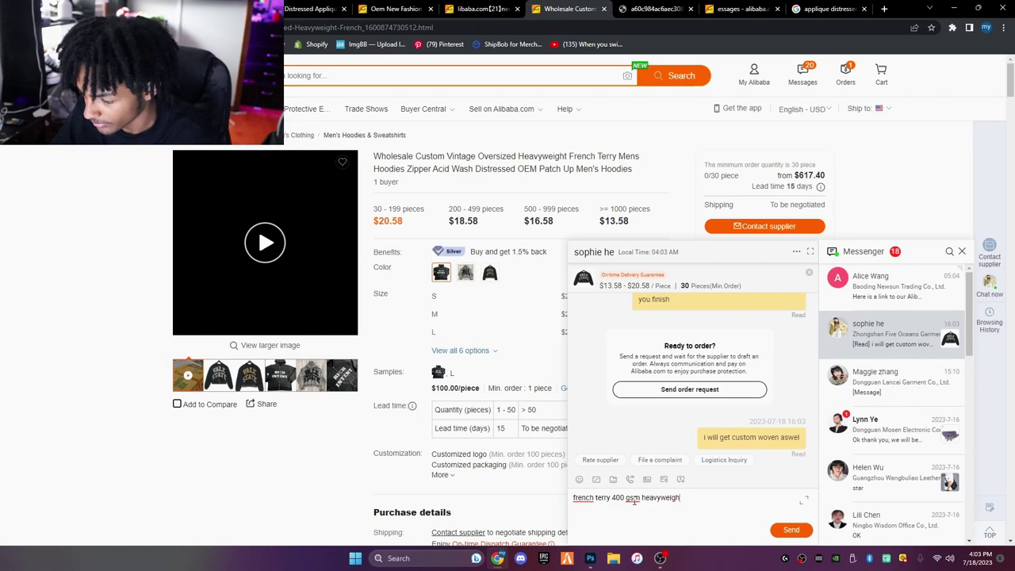
pyautogui.press('Return')
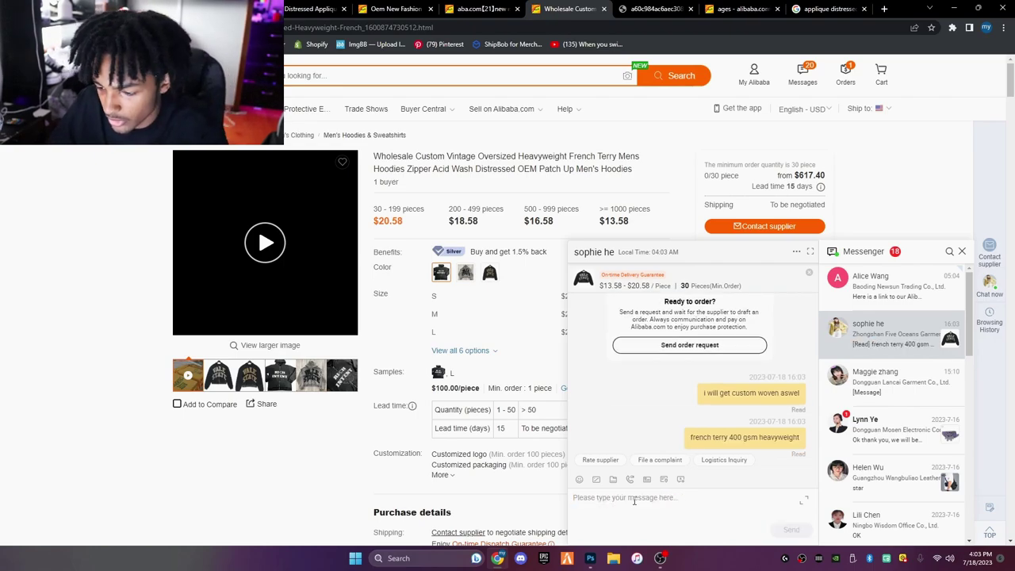
# Ask the supplier "can you do that yes or no, will be alot of orders too." and look back over the conversation
pyautogui.write('can you')
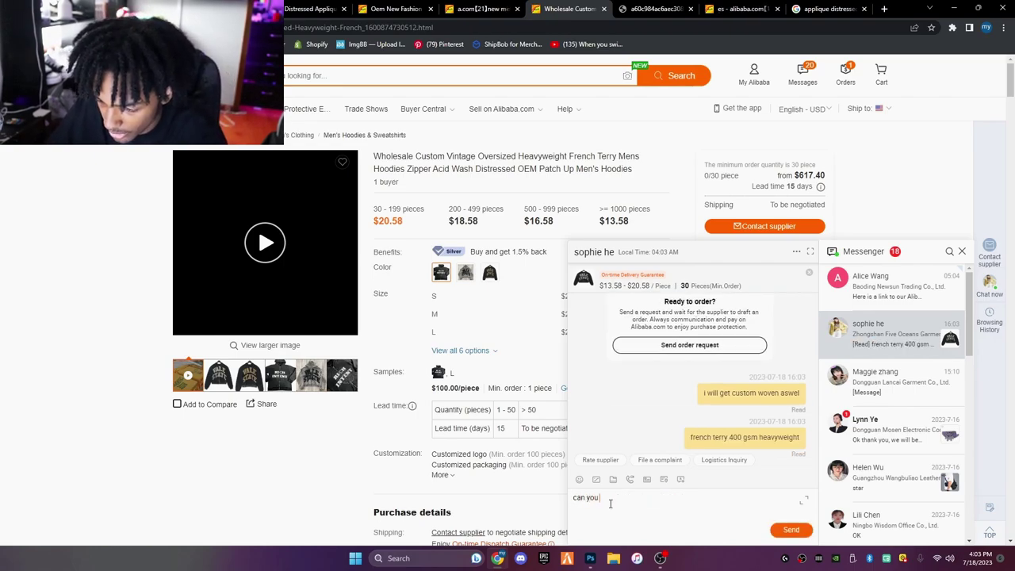
pyautogui.write(' do that yes or n')
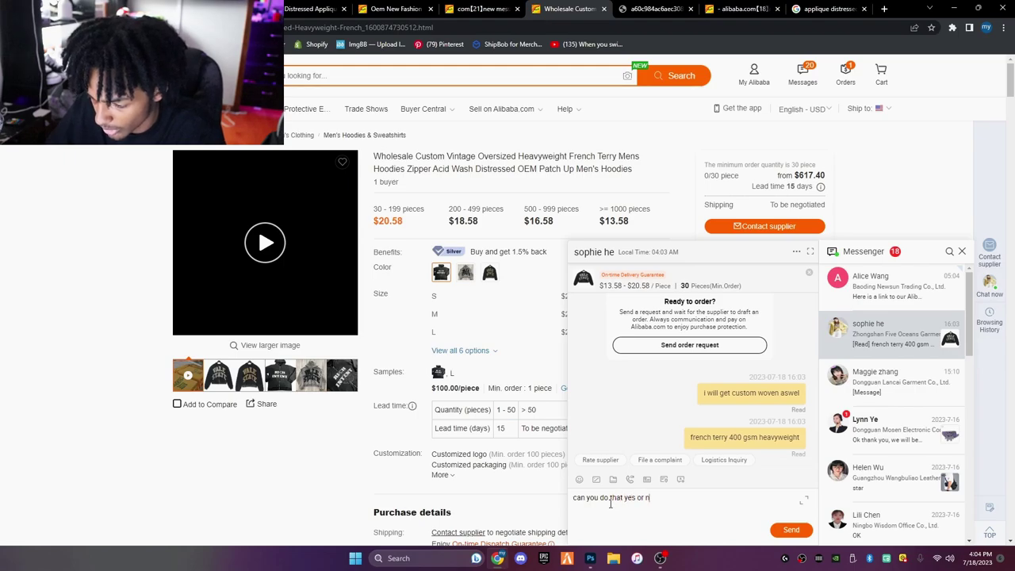
pyautogui.write('o, will be alog o')
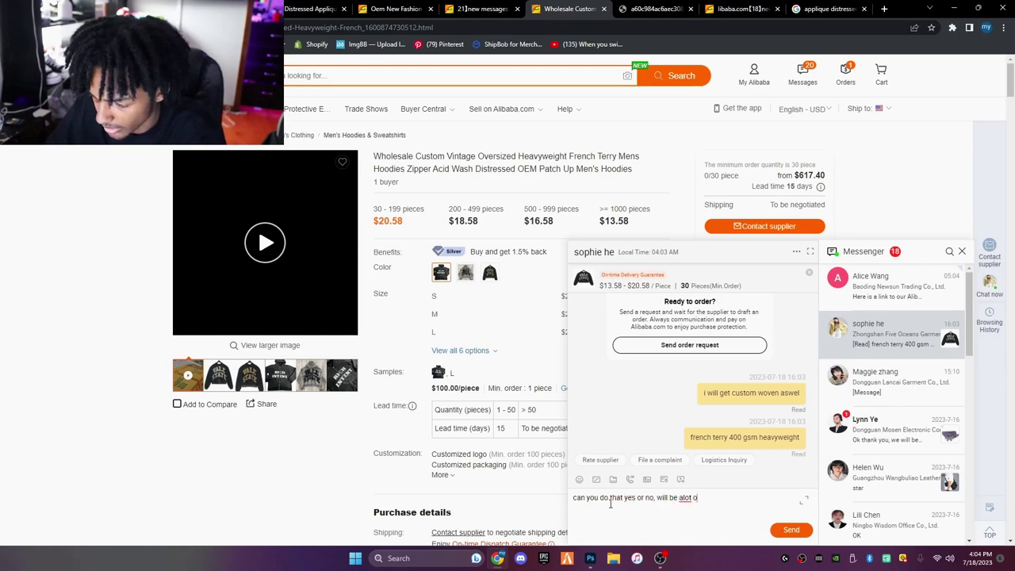
pyautogui.write('f orders too.')
pyautogui.press('Return')
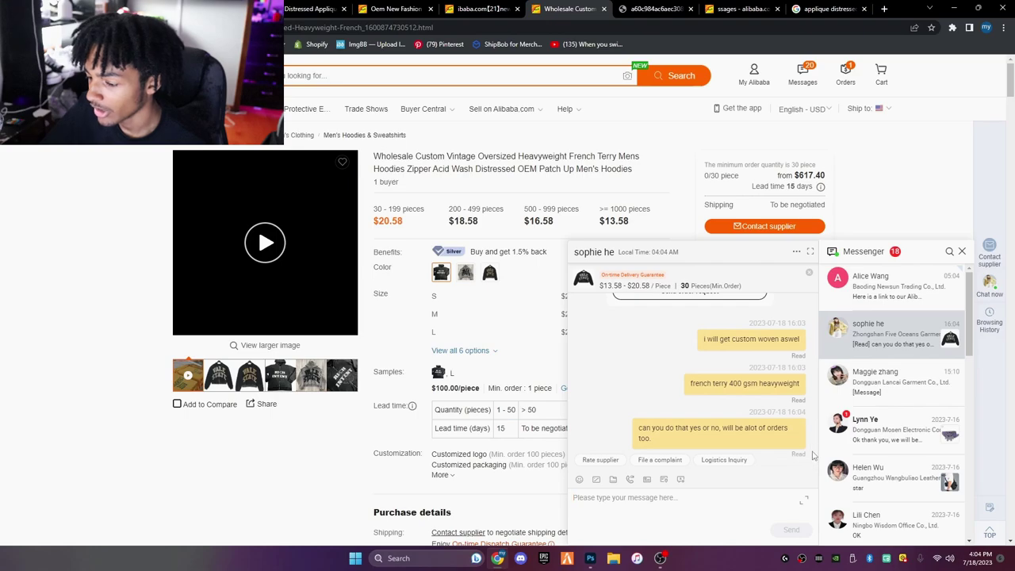
pyautogui.scroll(3, 634, 397)
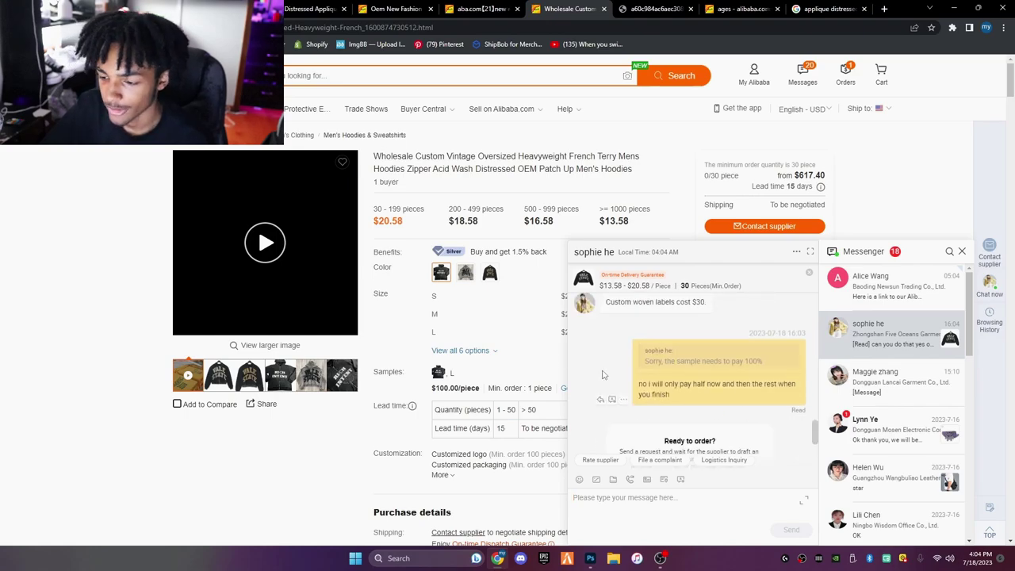
# Check the end of the supplier conversation and look at the Dongguan Lancai Garment chat
pyautogui.scroll(-4, 603, 396)
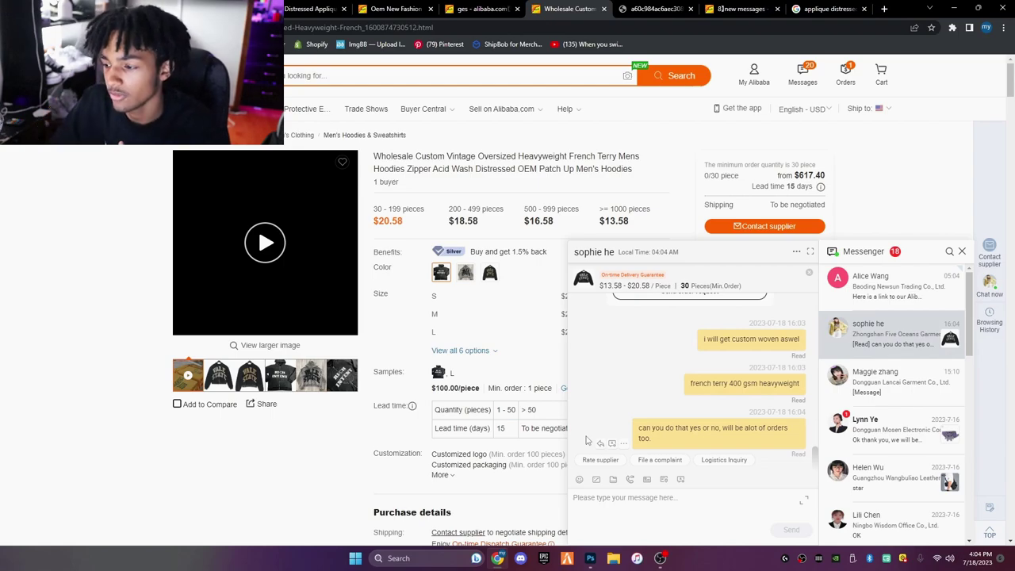
pyautogui.click(864, 380)
pyautogui.moveTo(817, 416); pyautogui.dragTo(804, 451)
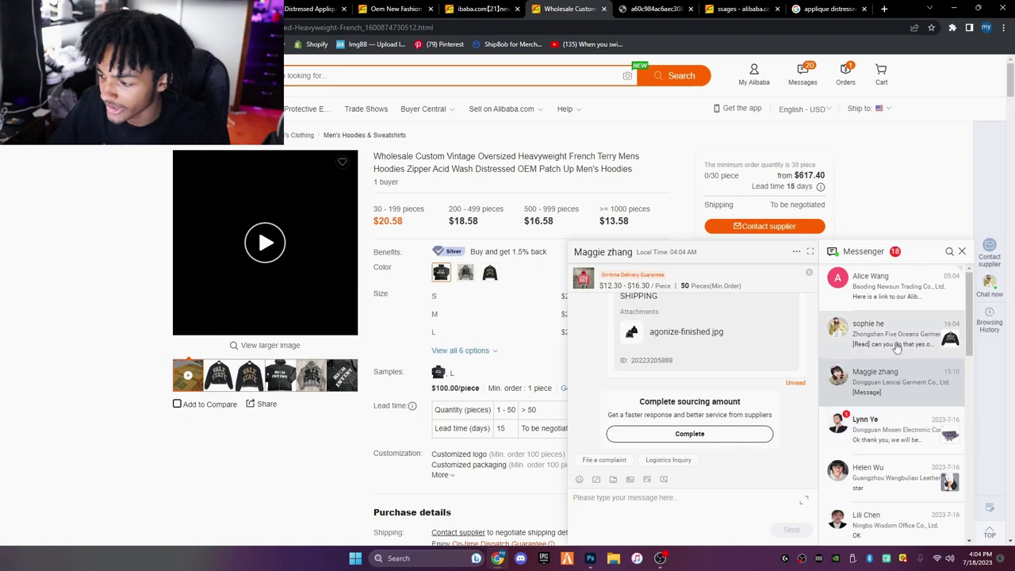
# Switch to Photoshop and select the Group 3 artwork layers: Genesis, Layer 5 and Layer 5 copy
pyautogui.click(590, 558)
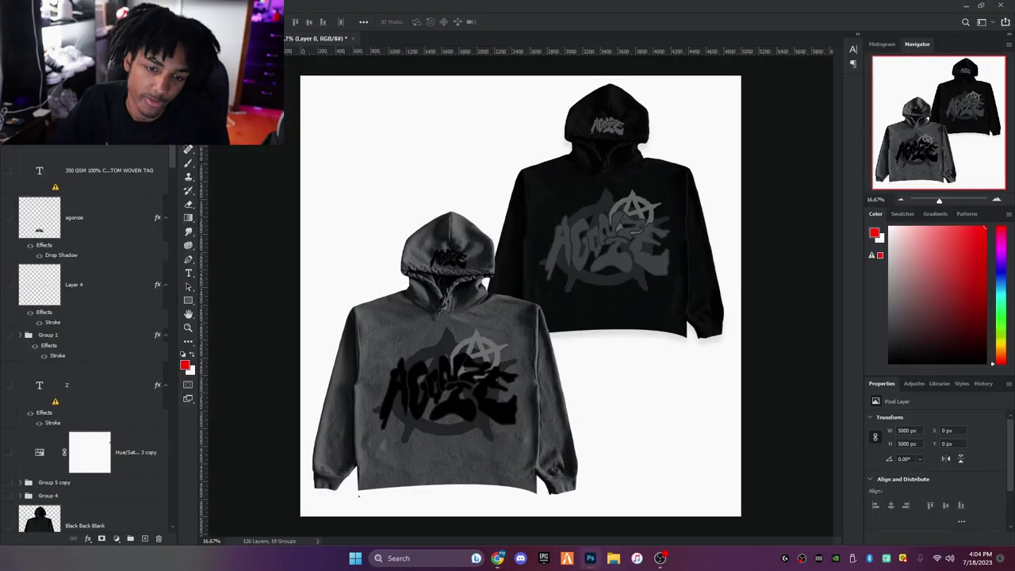
pyautogui.scroll(-10, 117, 345)
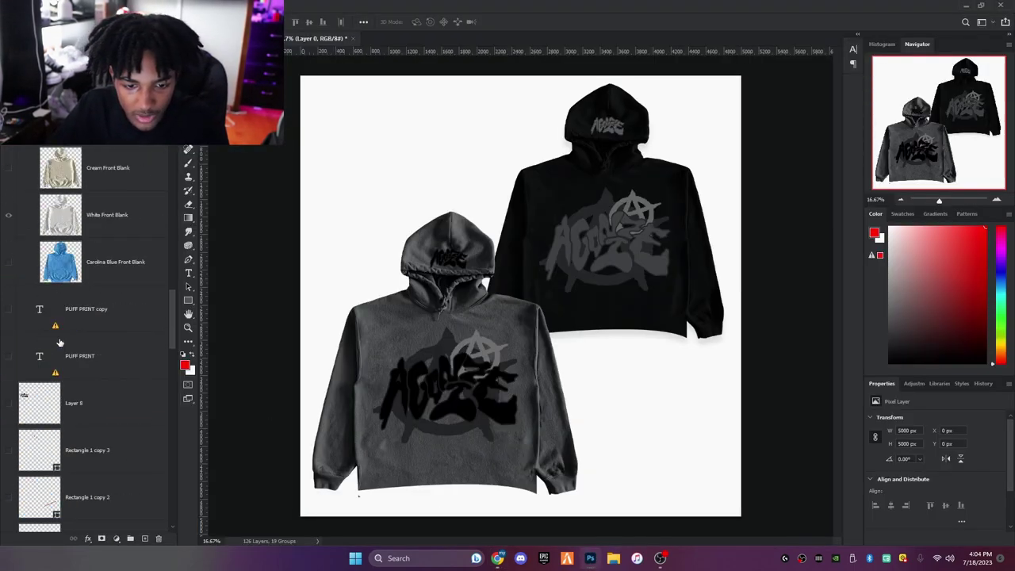
pyautogui.scroll(3, 117, 345)
pyautogui.scroll(2, 60, 341)
pyautogui.click(117, 343)
pyautogui.scroll(2, 132, 333)
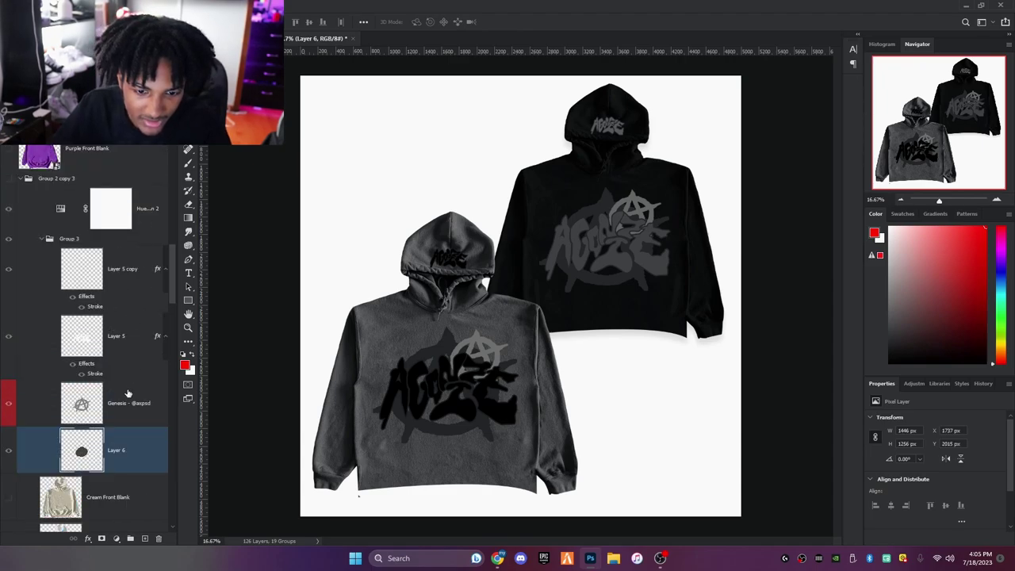
pyautogui.click(129, 394)
pyautogui.keyDown('shift'); pyautogui.click(132, 336); pyautogui.keyUp('shift')
pyautogui.keyDown('shift'); pyautogui.click(132, 279); pyautogui.keyUp('shift')
pyautogui.scroll(2, 80, 420)
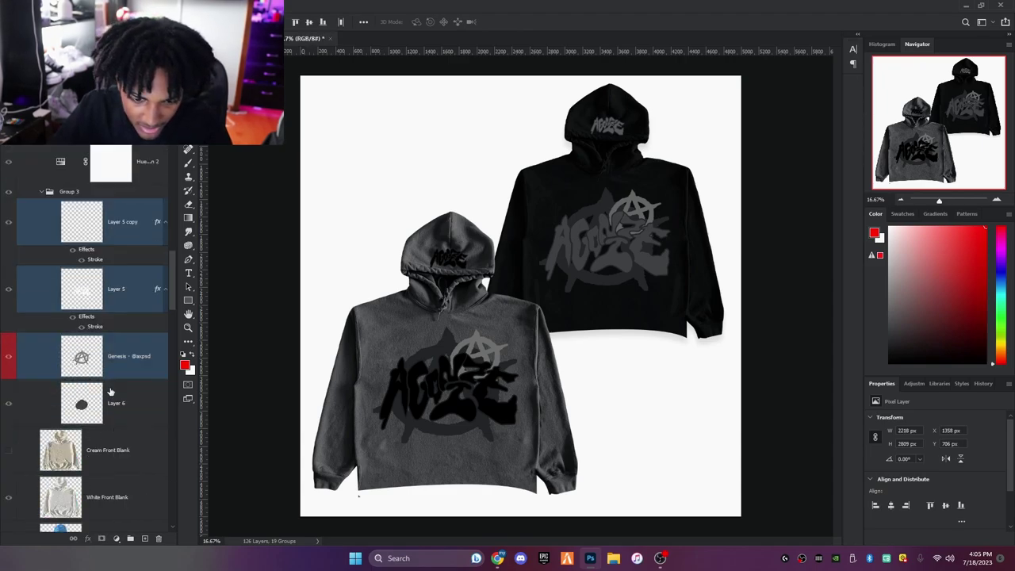
# Create a new 2000 x 2000 px document at 300 ppi
pyautogui.scroll(6, 87, 349)
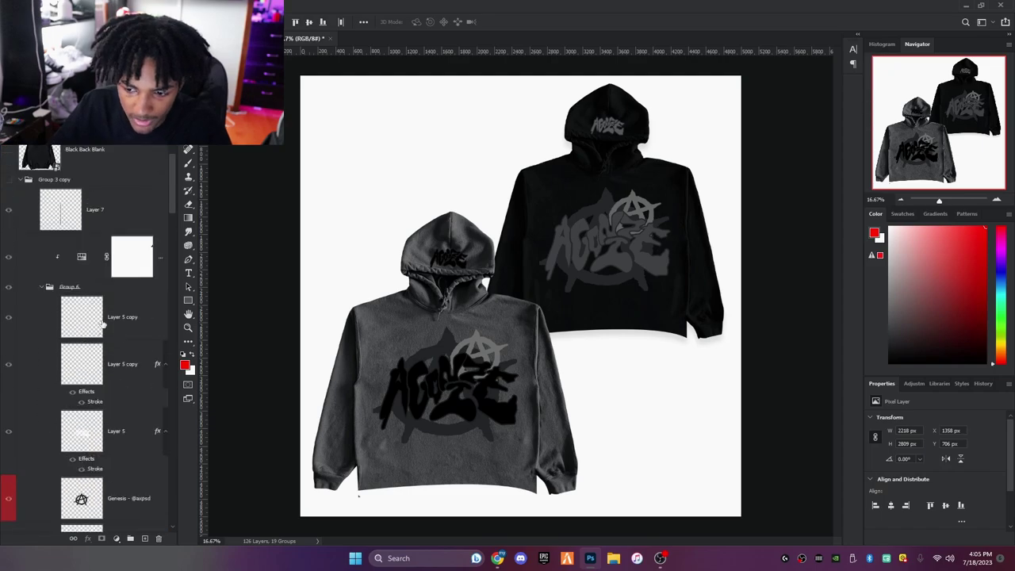
pyautogui.click(105, 178)
pyautogui.scroll(3, 107, 198)
pyautogui.click(24, 6)
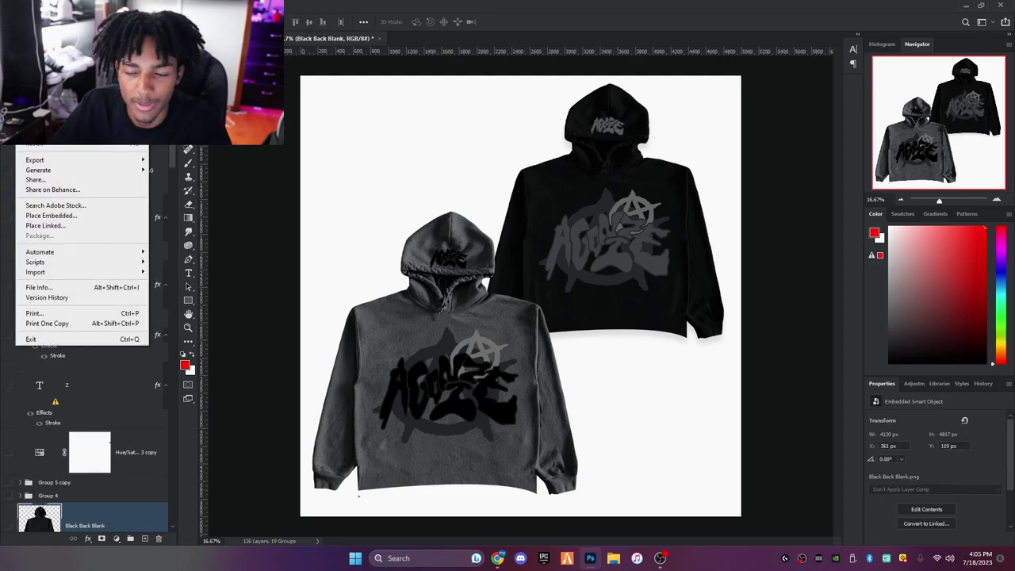
pyautogui.click(32, 18)
pyautogui.click(392, 222)
pyautogui.click(496, 208)
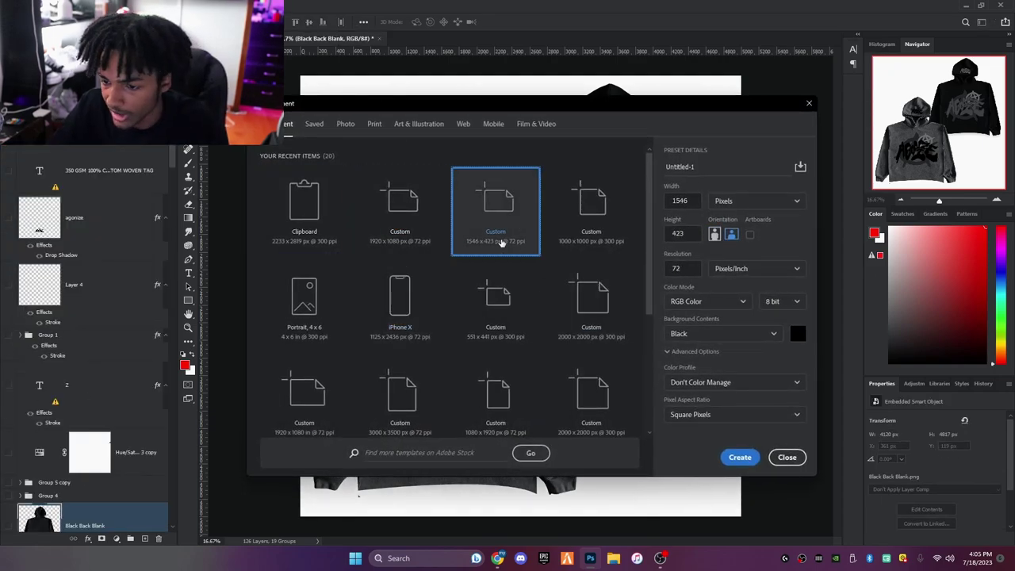
pyautogui.click(591, 208)
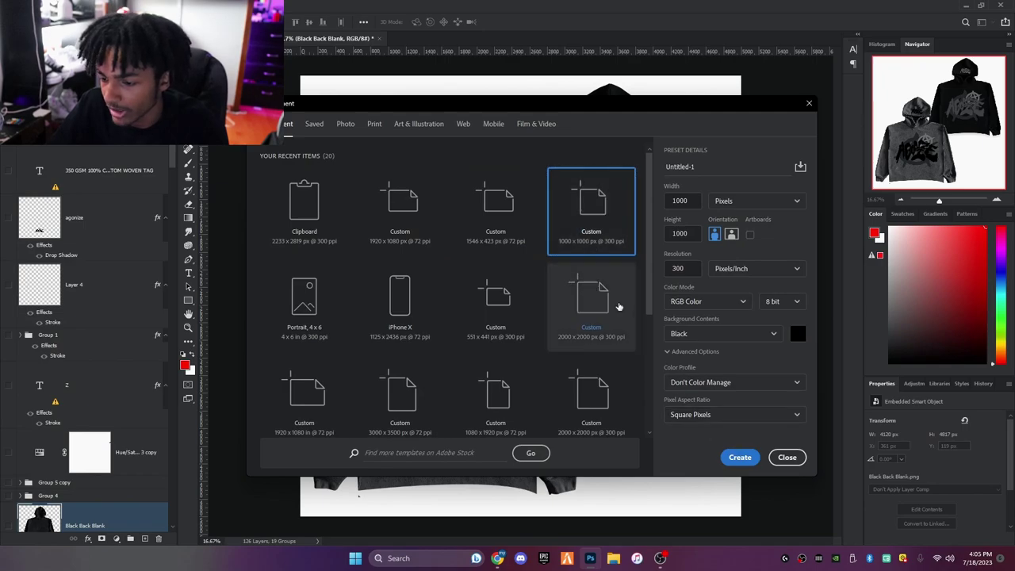
pyautogui.click(591, 306)
pyautogui.click(740, 457)
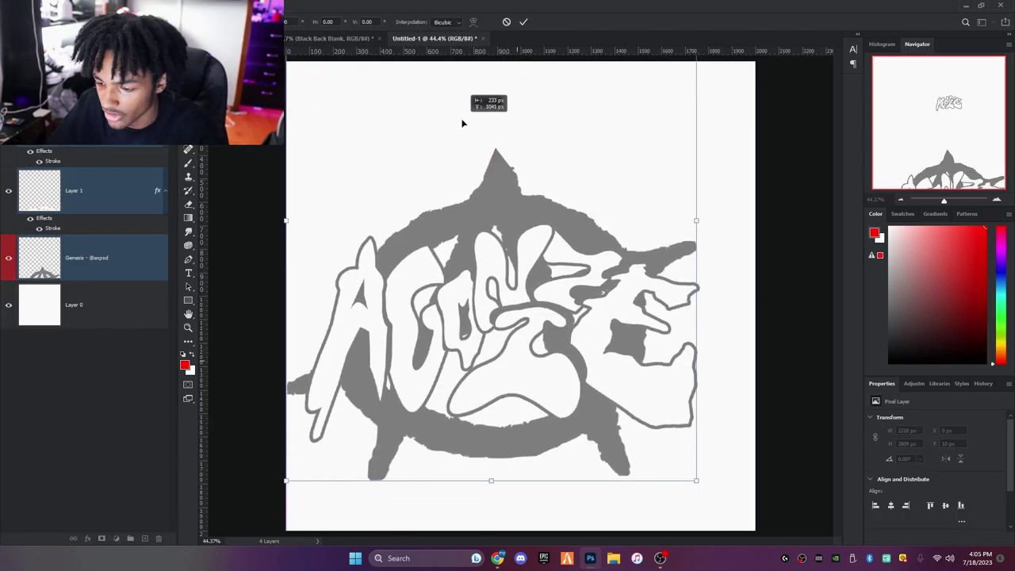
# Centre the pasted AGONIZE artwork on the canvas and try a lightness of -100 on the white background layer
pyautogui.moveTo(462, 120); pyautogui.dragTo(492, 113)
pyautogui.press('Return')
pyautogui.click(93, 324)
pyautogui.hotkey('ctrl', 'u')
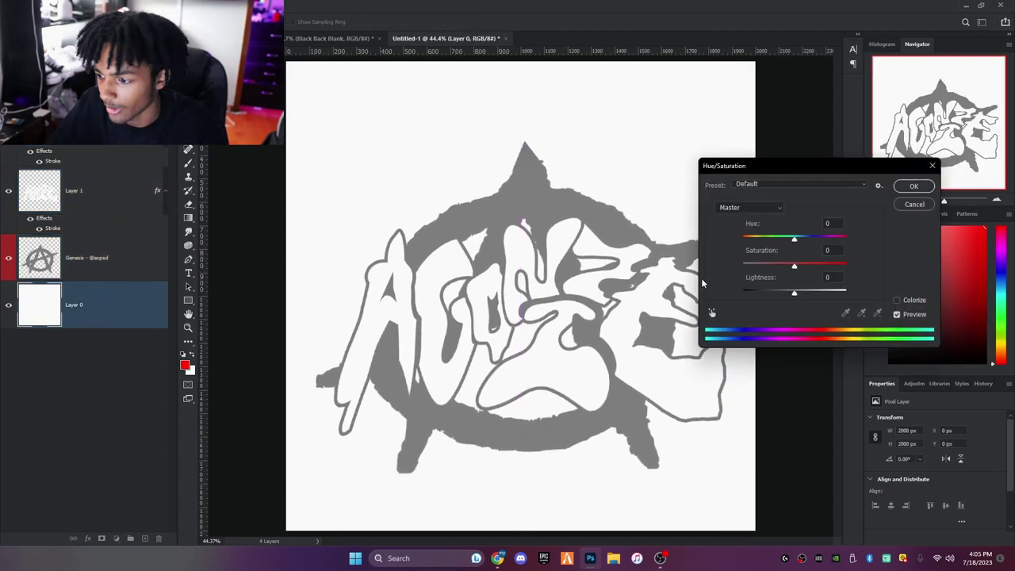
pyautogui.click(770, 290)
pyautogui.moveTo(778, 293); pyautogui.dragTo(696, 281)
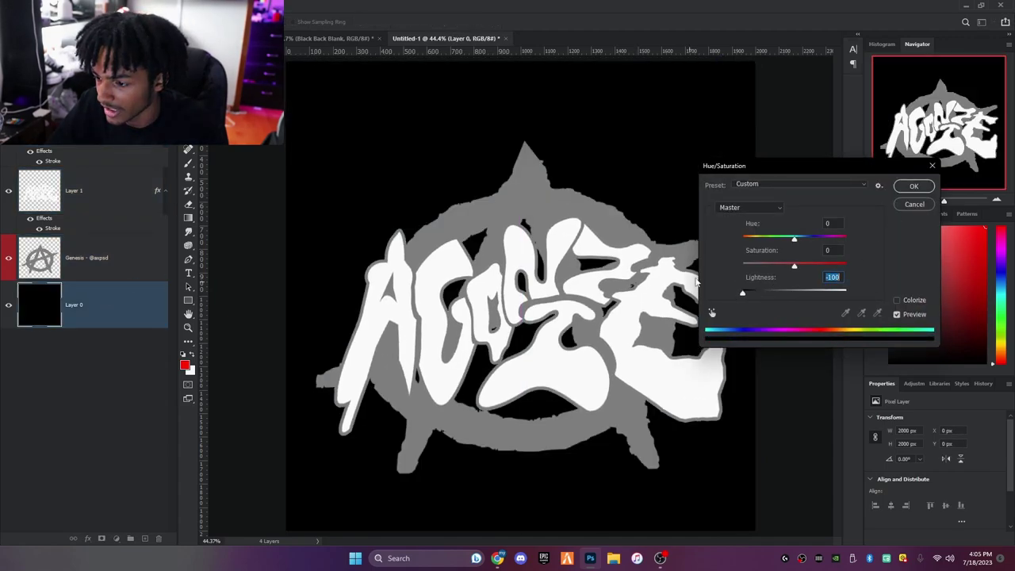
pyautogui.click(909, 206)
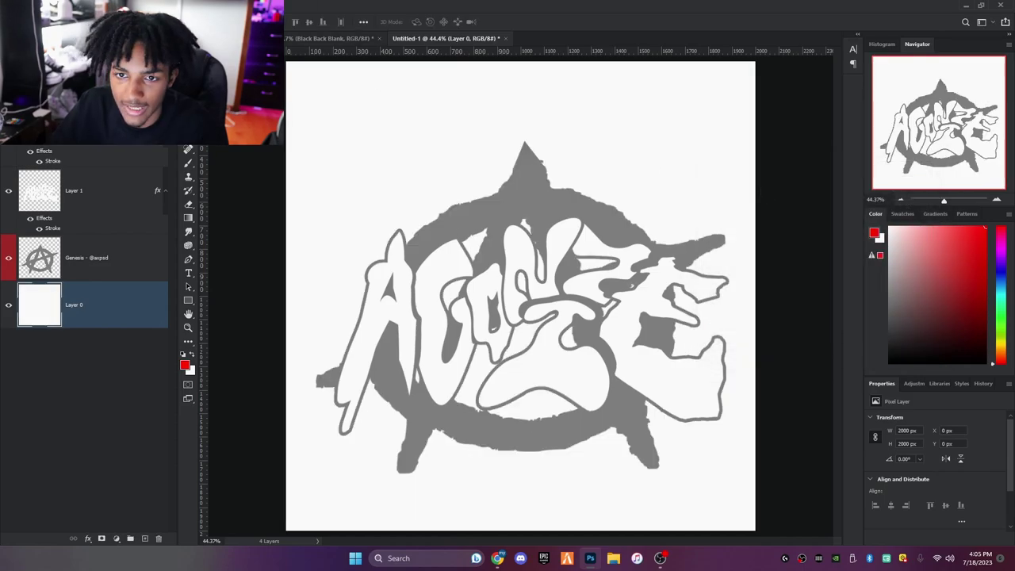
# In the hoodie mockup document, select the grey hoodie's artwork layers: Genesis copy 3, Genesis copy 4, Layer 5 copy 5 and Layer 5 copy 6
pyautogui.hotkey('ctrl', 'Tab')
pyautogui.scroll(-10, 62, 439)
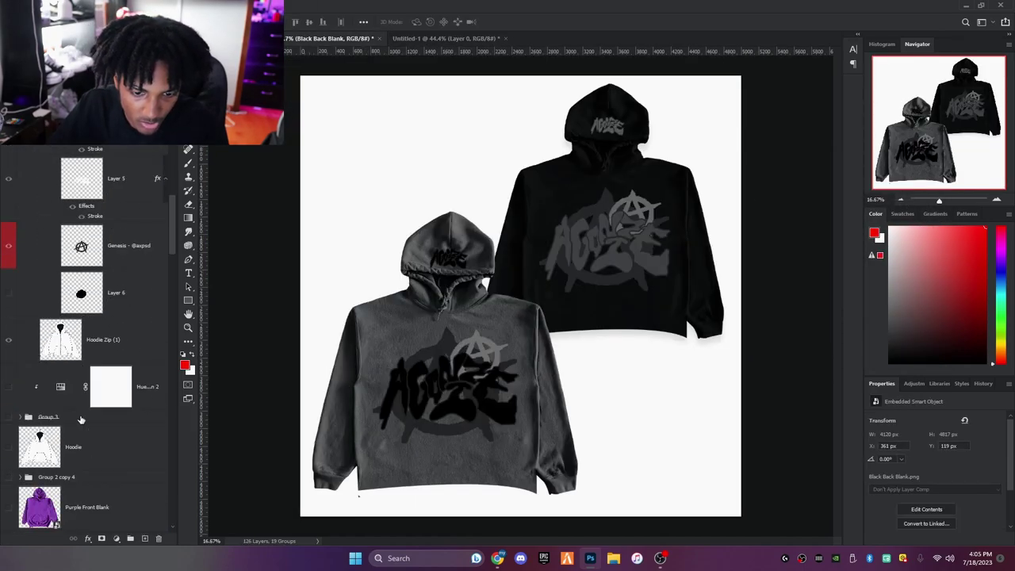
pyautogui.scroll(-8, 159, 357)
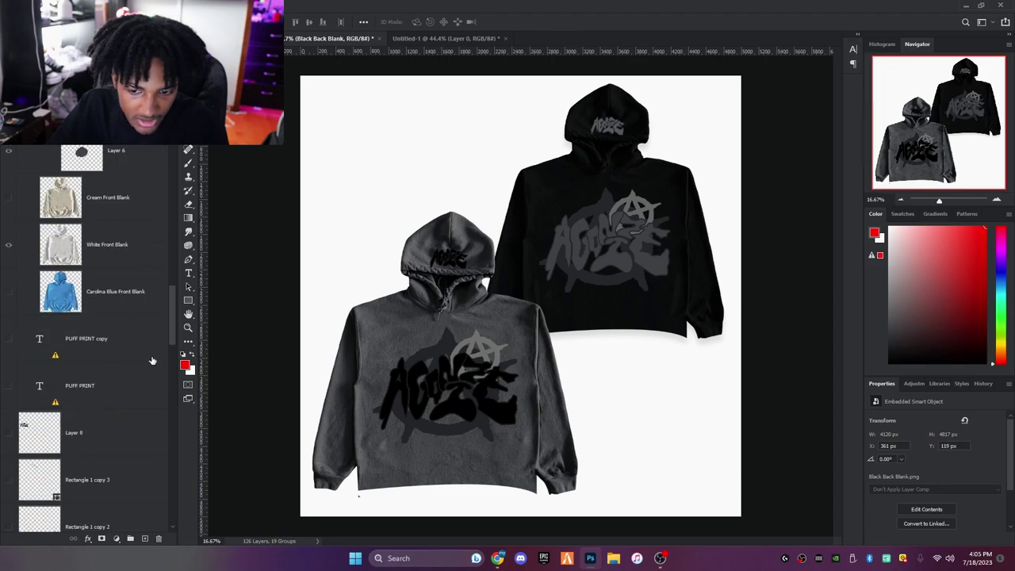
pyautogui.click(119, 503)
pyautogui.scroll(-3, 131, 469)
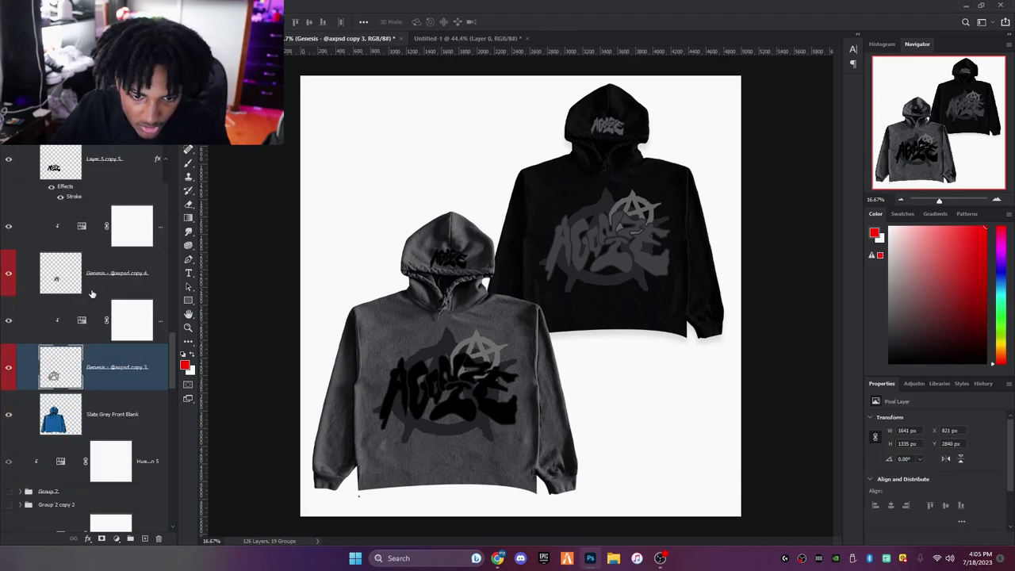
pyautogui.click(11, 271)
pyautogui.click(11, 271)
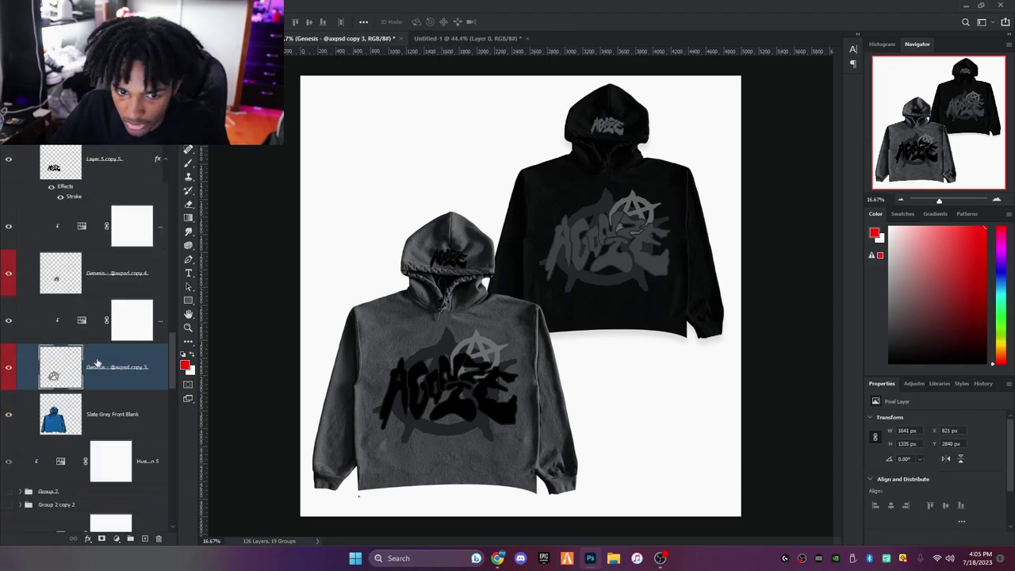
pyautogui.keyDown('ctrl'); pyautogui.click(104, 279); pyautogui.keyUp('ctrl')
pyautogui.scroll(2, 104, 279)
pyautogui.keyDown('ctrl'); pyautogui.click(118, 255); pyautogui.keyUp('ctrl')
pyautogui.keyDown('ctrl'); pyautogui.click(120, 178); pyautogui.keyUp('ctrl')
# Duplicate the selected artwork layers into the Untitled-1 document and cancel the lightness adjustment on its background
pyautogui.rightClick(121, 177)
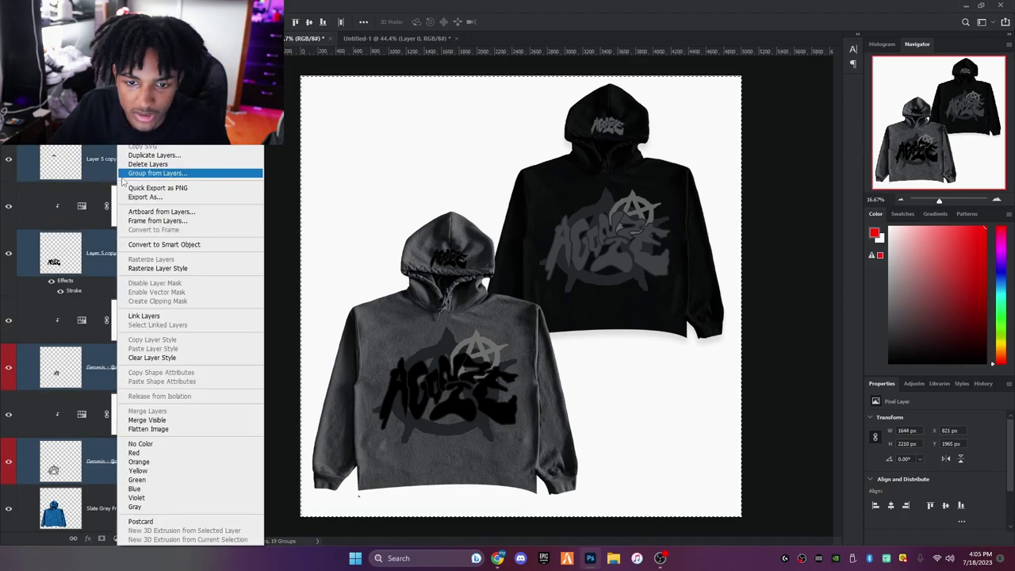
pyautogui.click(143, 155)
pyautogui.click(502, 291)
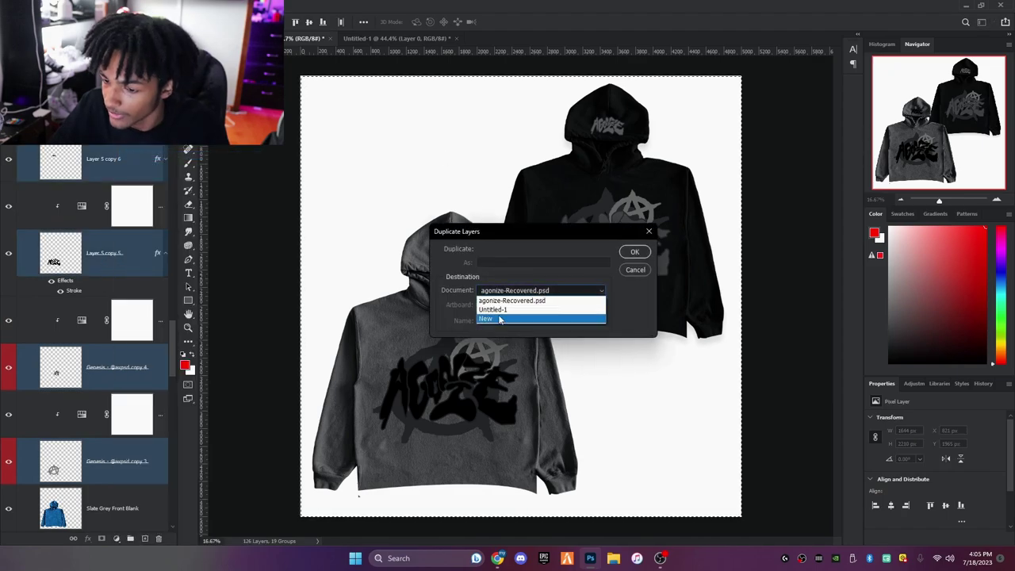
pyautogui.click(515, 303)
pyautogui.click(635, 252)
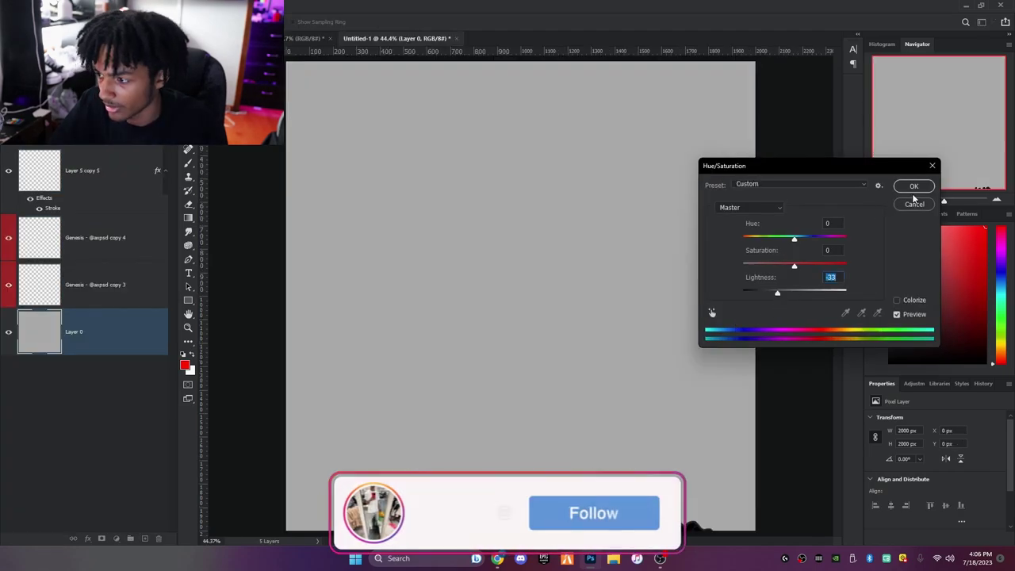
pyautogui.click(912, 200)
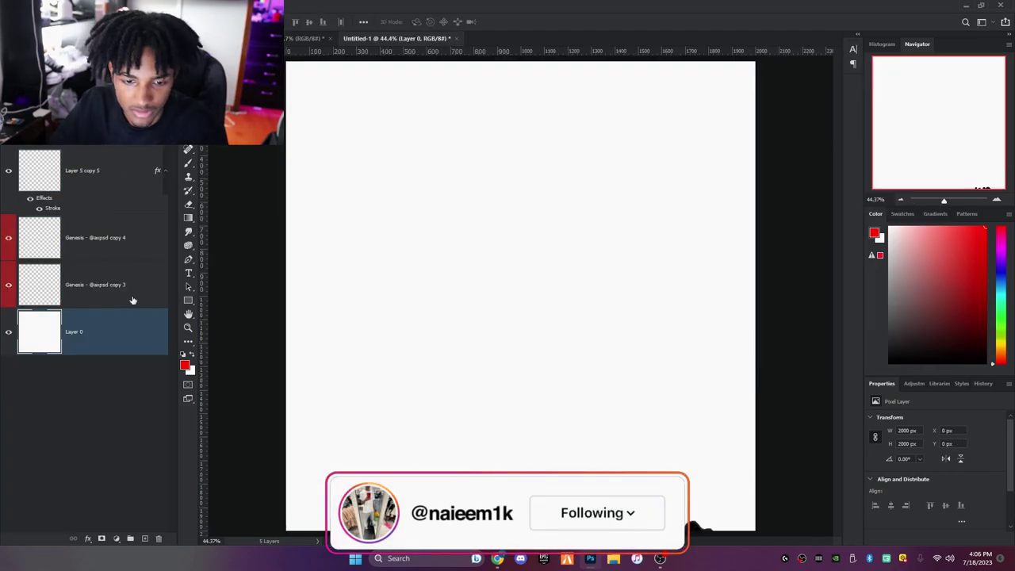
# Move all the duplicated artwork layers onto the canvas and scale them down to fit inside it
pyautogui.hotkey('ctrl', 'alt', 'a')
pyautogui.keyDown('ctrl'); pyautogui.click(113, 339); pyautogui.keyUp('ctrl')
pyautogui.hotkey('ctrl', 't')
pyautogui.moveTo(645, 526); pyautogui.dragTo(500, 78)
pyautogui.scroll(-6, 573, 288)
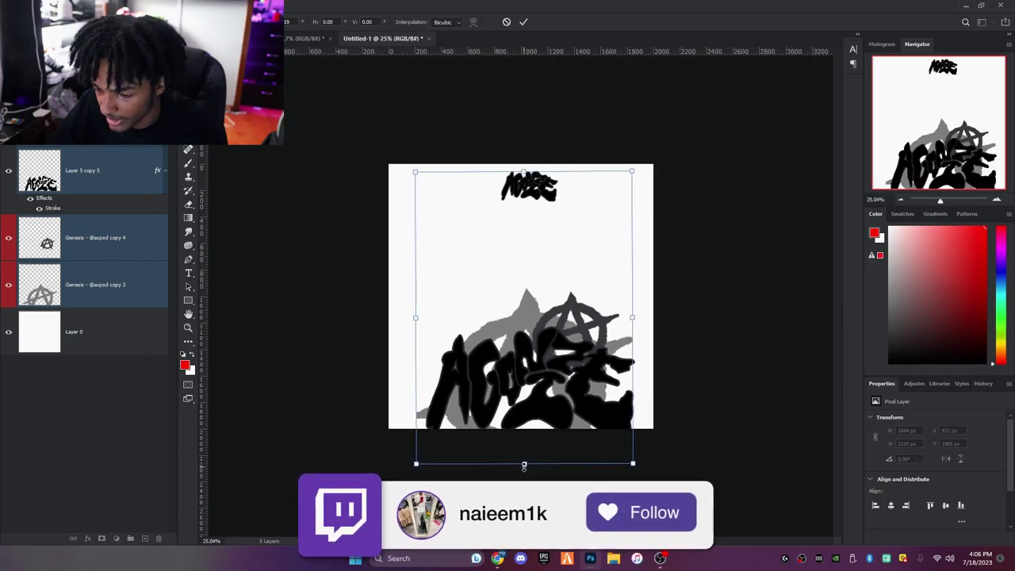
pyautogui.moveTo(524, 463); pyautogui.dragTo(523, 402)
pyautogui.moveTo(544, 330); pyautogui.dragTo(541, 341)
pyautogui.press('Return')
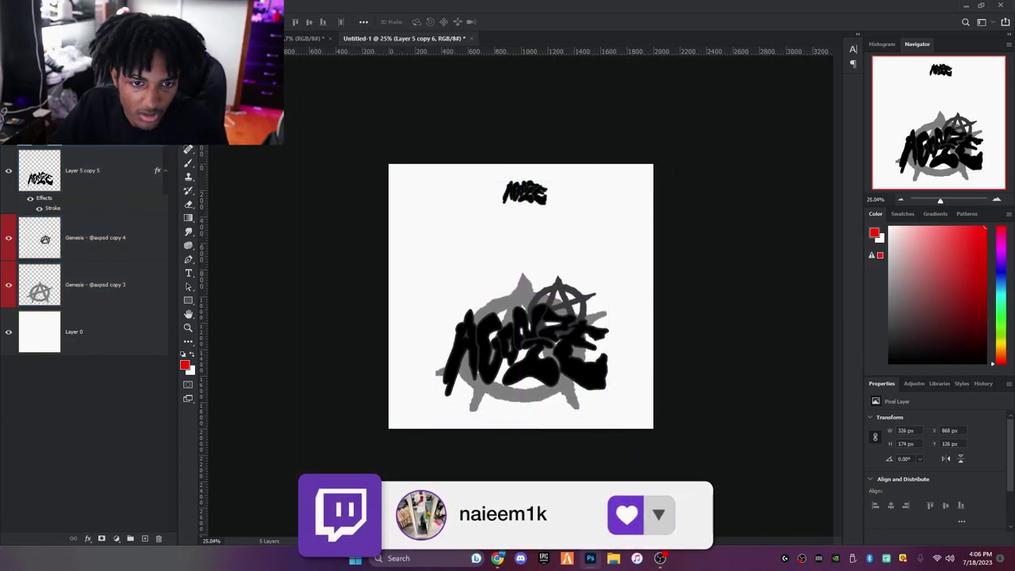
# Hide the small hood lettering and enlarge the main artwork to nearly fill the canvas, with the lettering about 1829 px wide
pyautogui.hotkey('ctrl', 't')
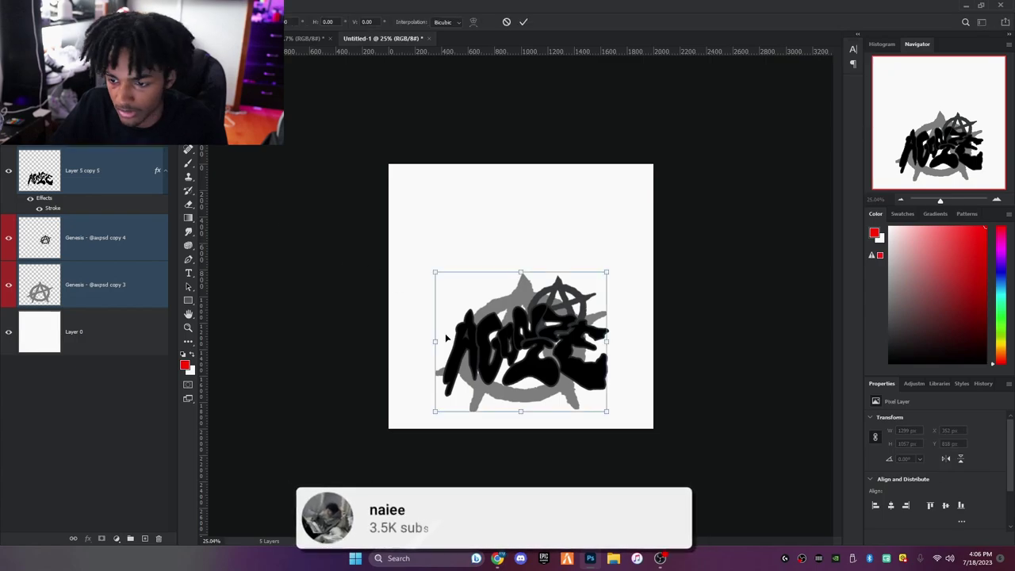
pyautogui.moveTo(526, 365); pyautogui.dragTo(525, 324)
pyautogui.moveTo(521, 372); pyautogui.dragTo(521, 429)
pyautogui.moveTo(525, 405); pyautogui.dragTo(522, 372)
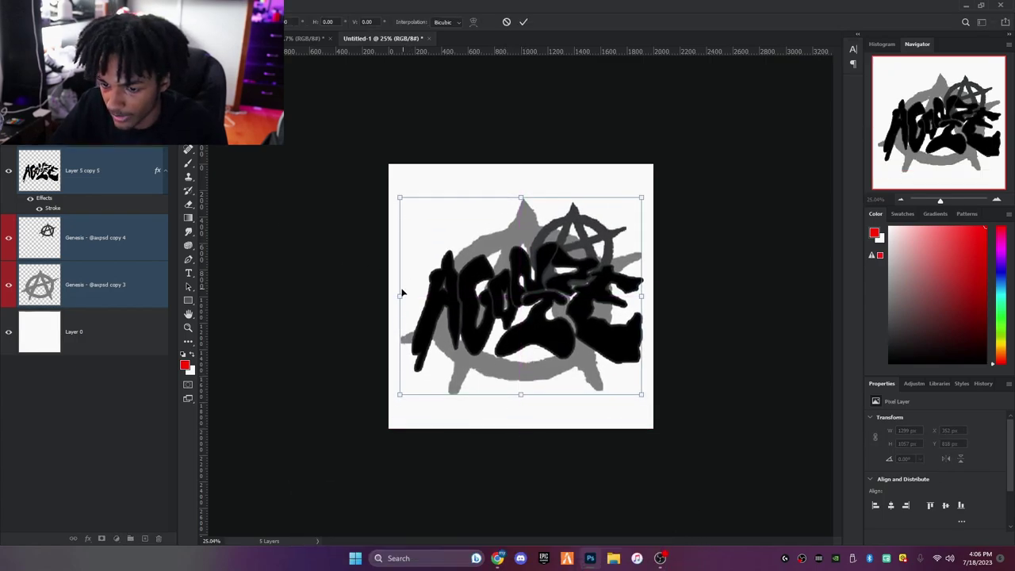
pyautogui.moveTo(400, 296); pyautogui.dragTo(388, 301)
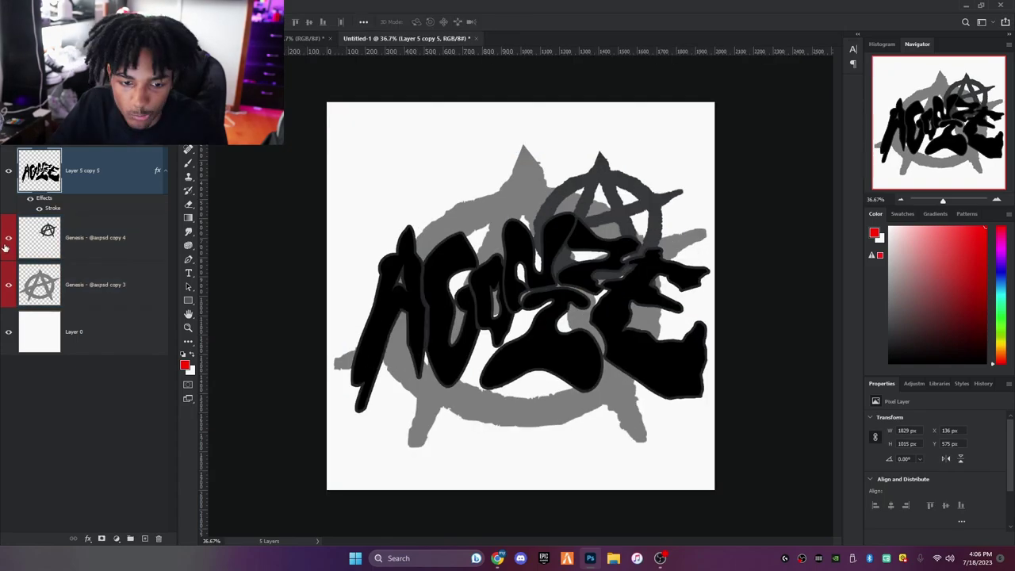
# Hide both anarchy symbol layers and the white background so only the AGONIZE lettering shows on transparency
pyautogui.moveTo(6, 245); pyautogui.dragTo(9, 283)
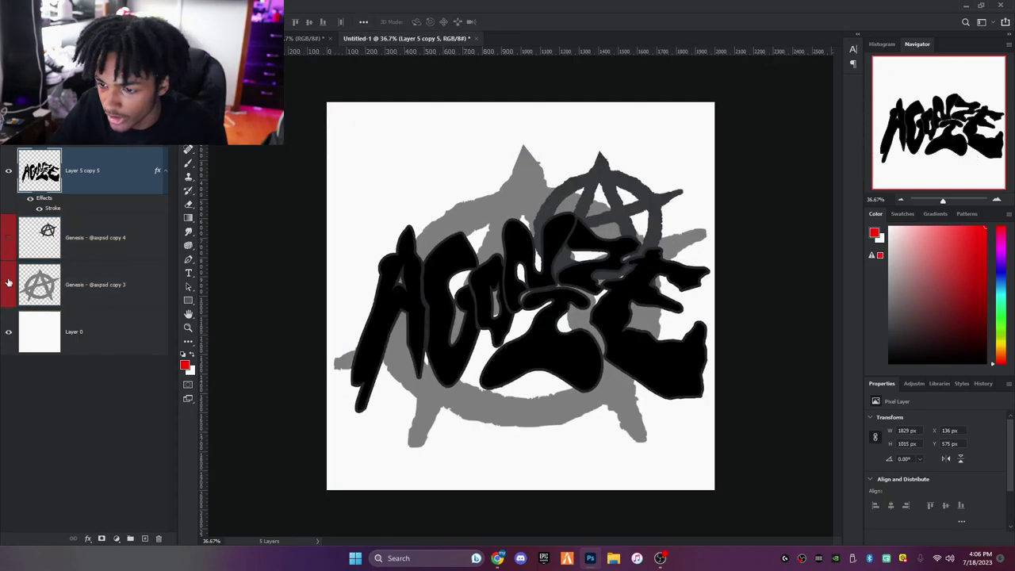
pyautogui.scroll(1, 430, 243)
pyautogui.click(9, 332)
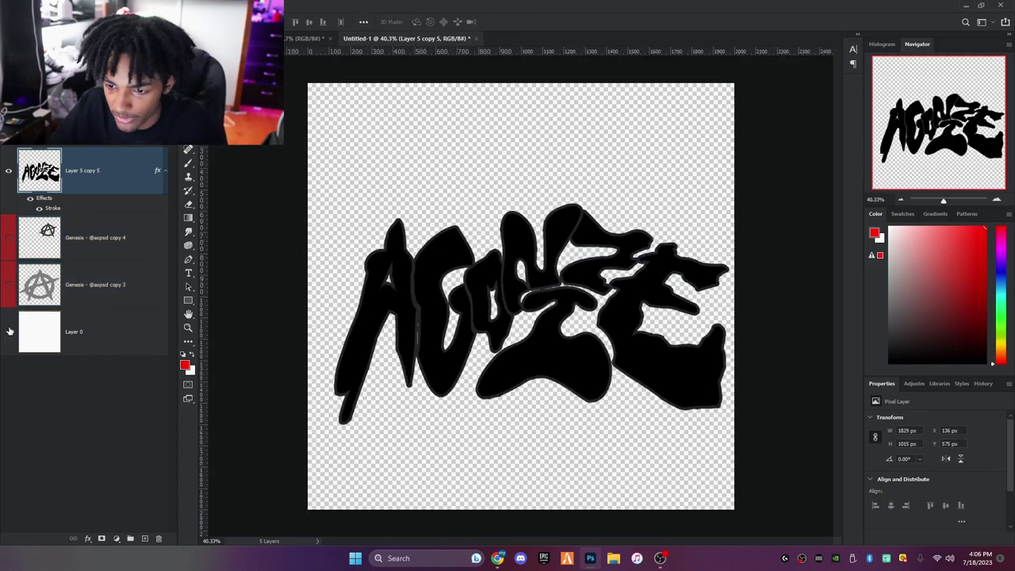
# Export the isolated lettering for web as a PNG-24 with transparency into the AGONIZE folder
pyautogui.click(39, 8)
pyautogui.click(40, 7)
pyautogui.click(25, 8)
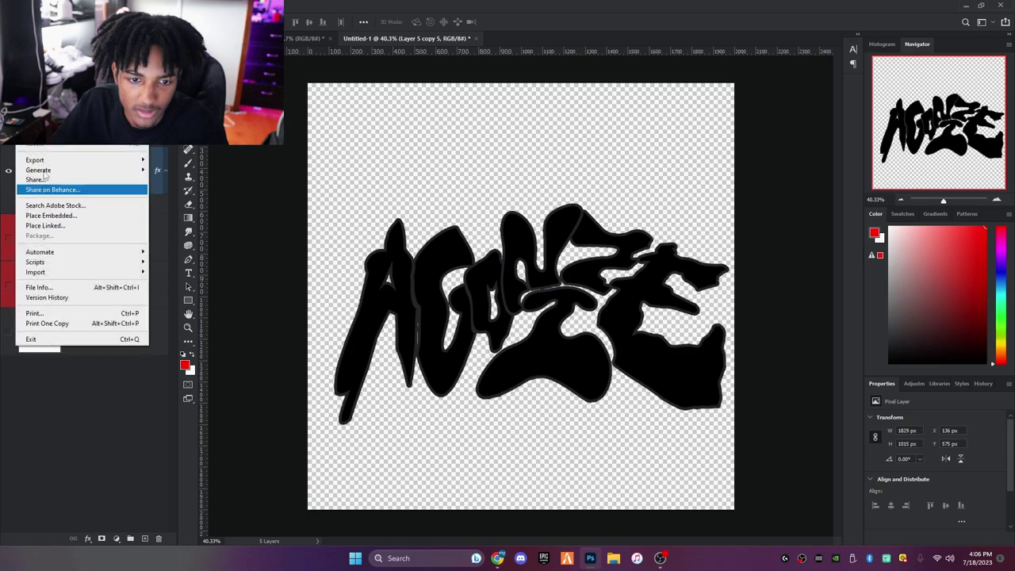
pyautogui.moveTo(129, 165)
pyautogui.click(184, 201)
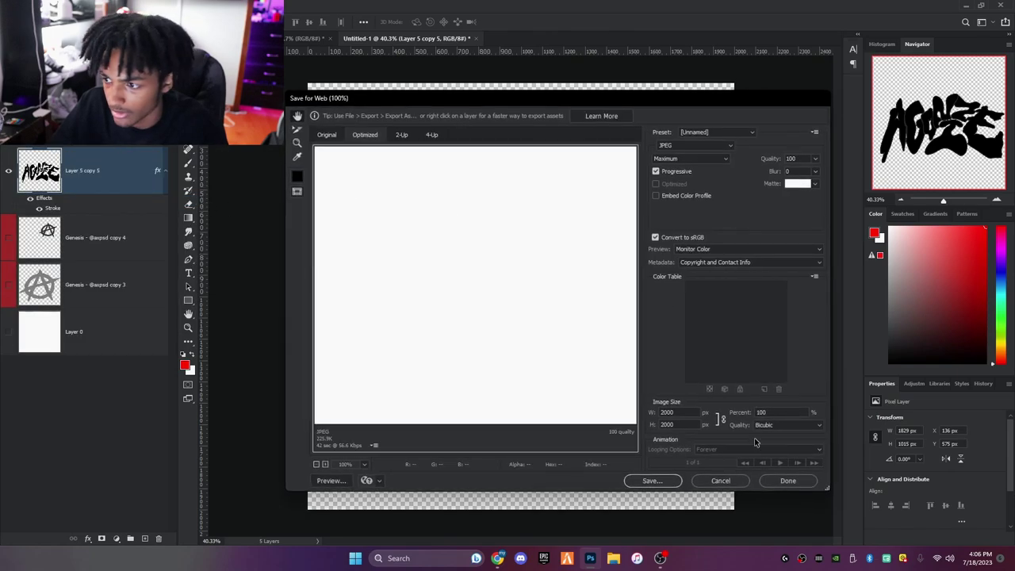
pyautogui.click(678, 146)
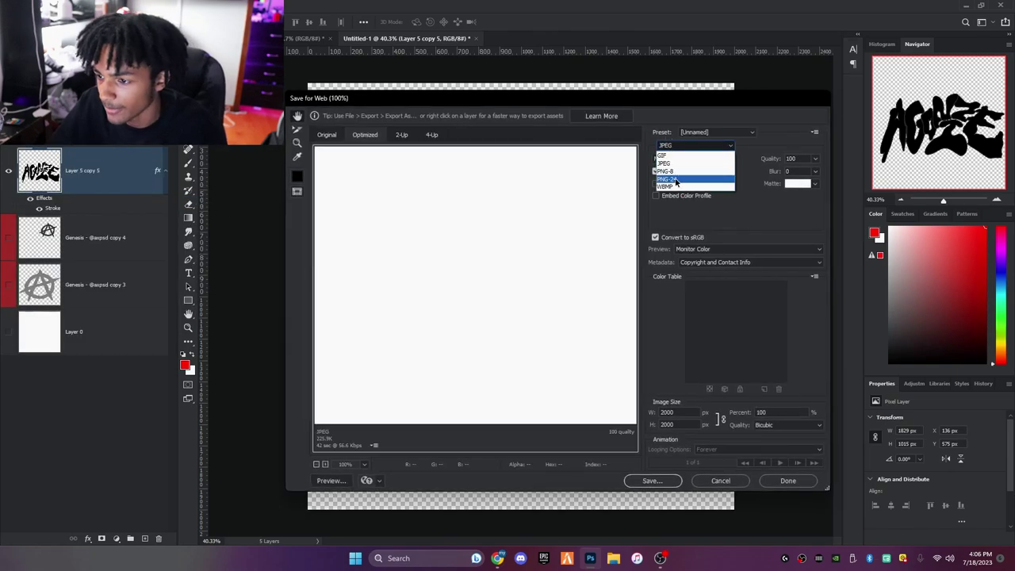
pyautogui.click(678, 181)
pyautogui.click(652, 481)
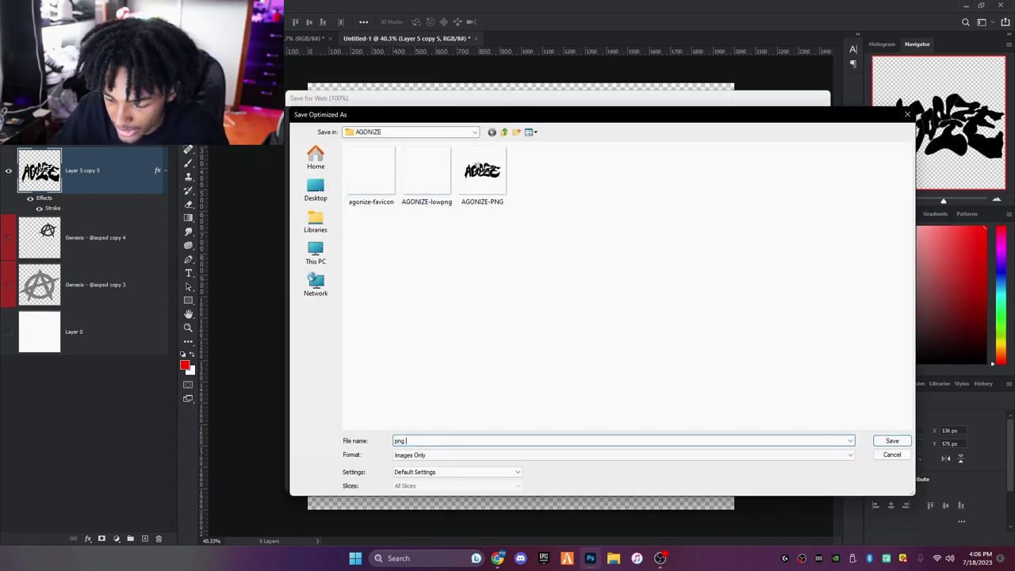
pyautogui.press('Return')
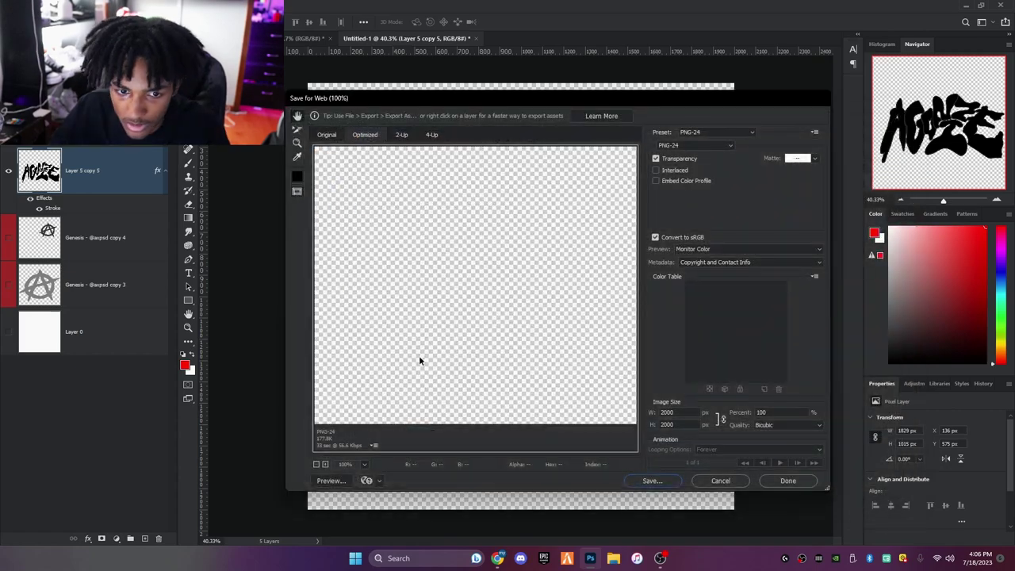
# Show only the small dark anarchy symbol and export it for web as the transparent PNG-24 "png-hoodie-2" in the AGONIZE folder
pyautogui.click(8, 237)
pyautogui.click(8, 171)
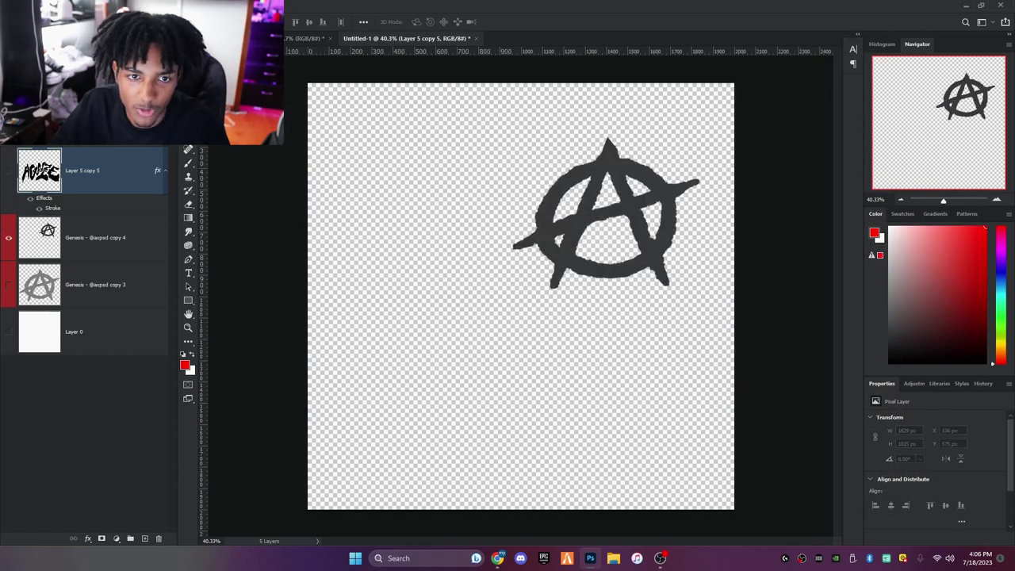
pyautogui.click(27, 6)
pyautogui.moveTo(63, 161)
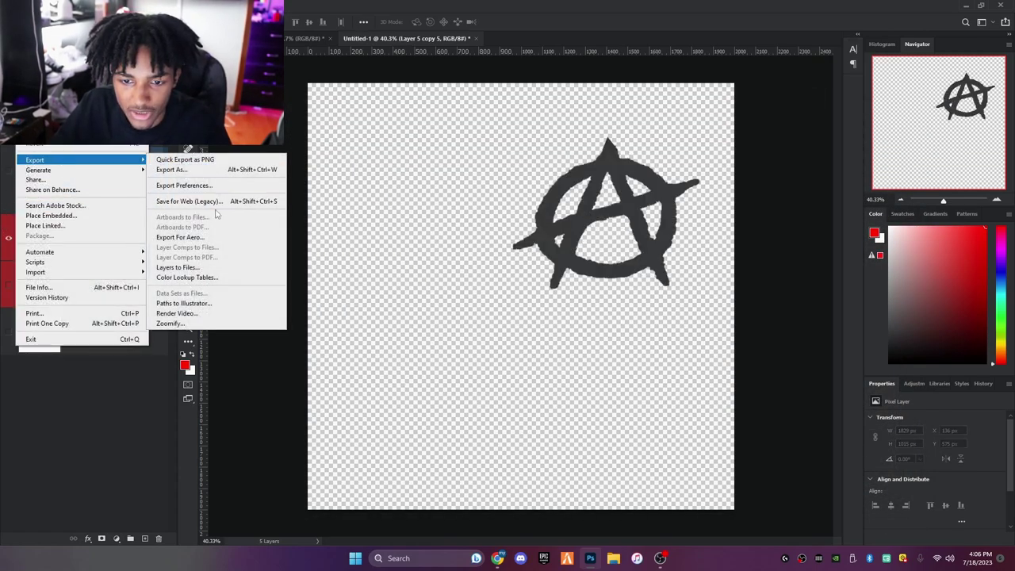
pyautogui.click(210, 201)
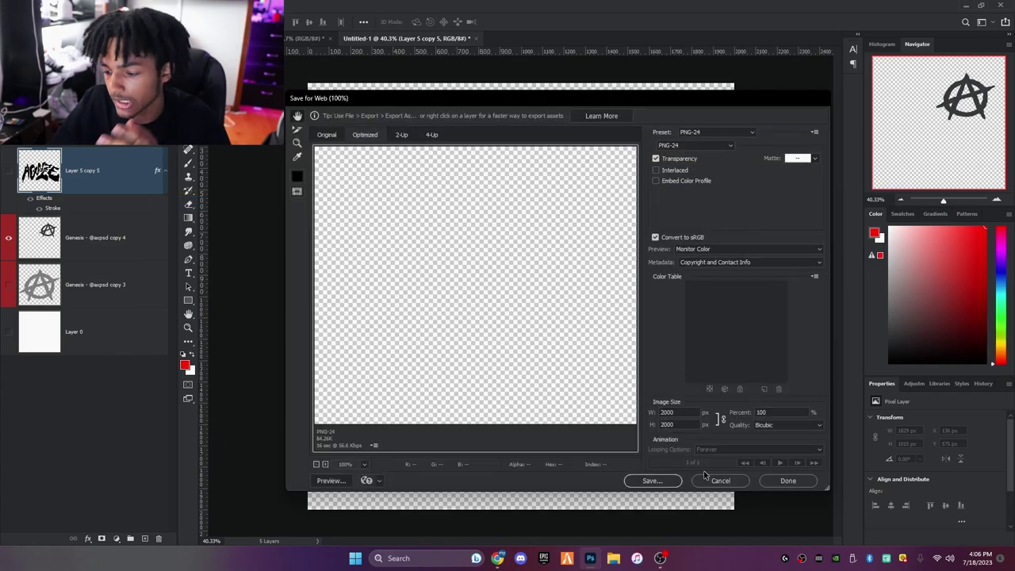
pyautogui.click(652, 481)
pyautogui.write('png')
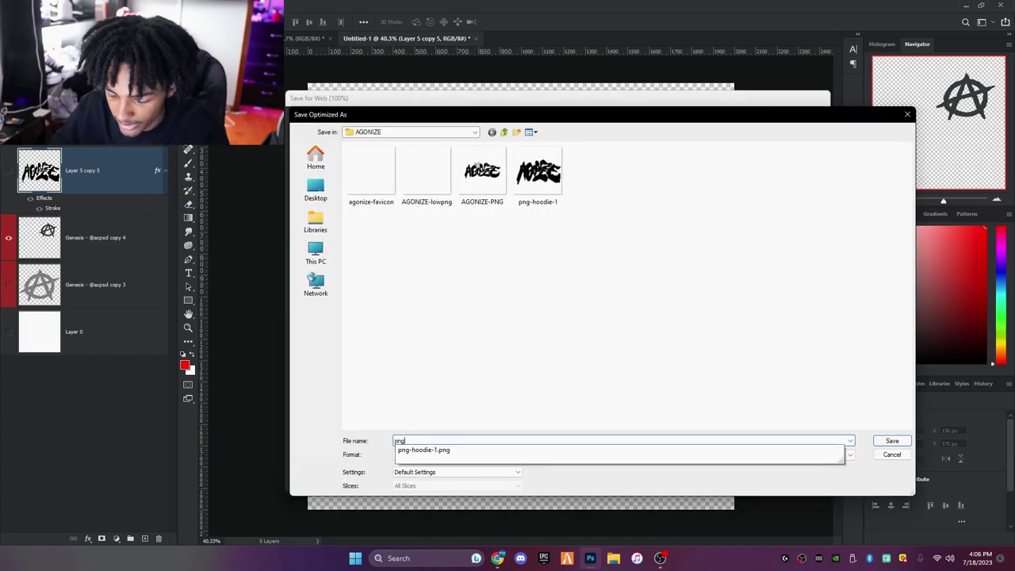
pyautogui.write(' hoodie')
pyautogui.press('Return')
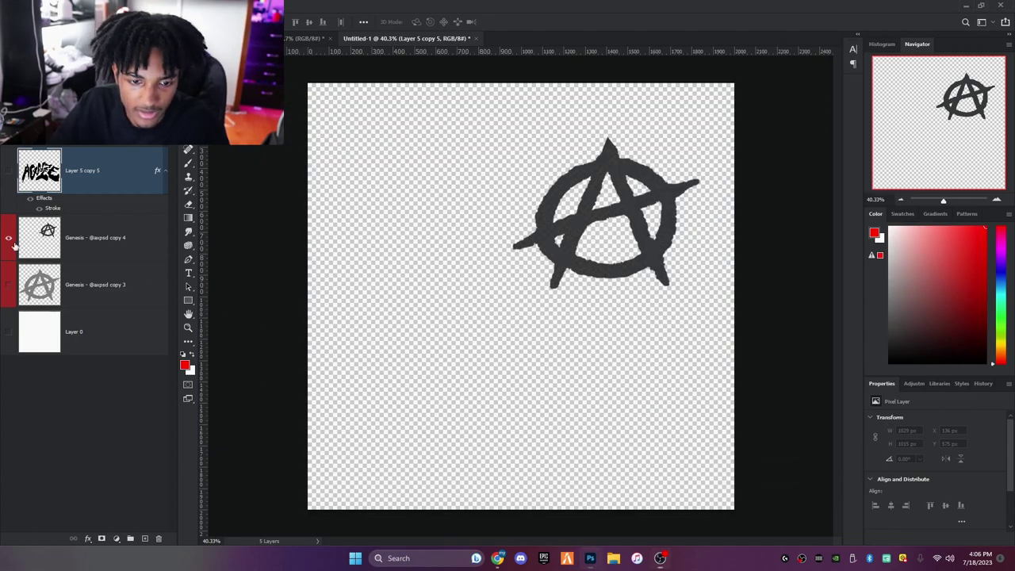
# Show only the large gray anarchy symbol and export it for web as the transparent PNG-24 "png-3" in the AGONIZE folder
pyautogui.click(9, 238)
pyautogui.click(9, 285)
pyautogui.click(26, 6)
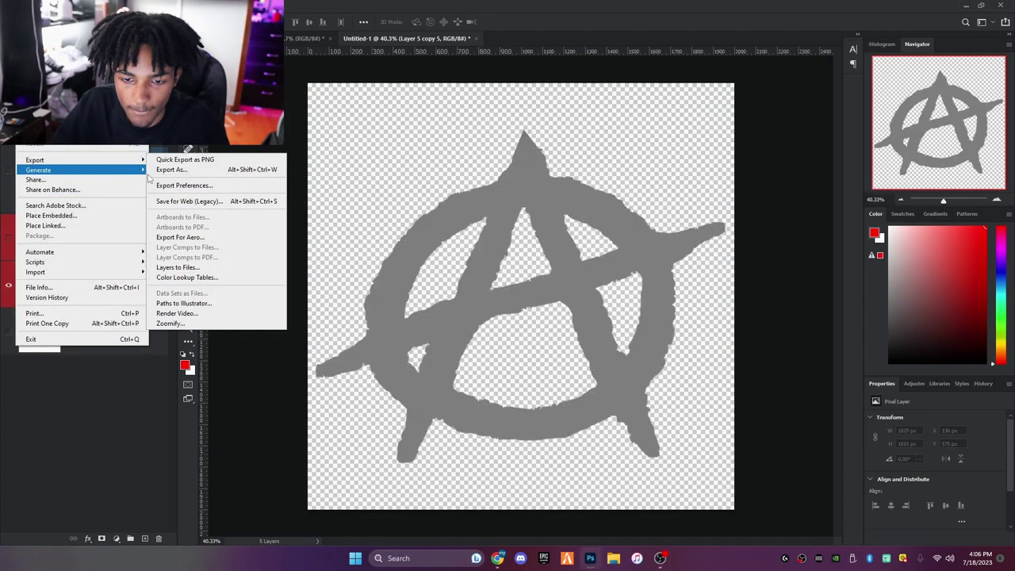
pyautogui.click(184, 201)
pyautogui.click(657, 481)
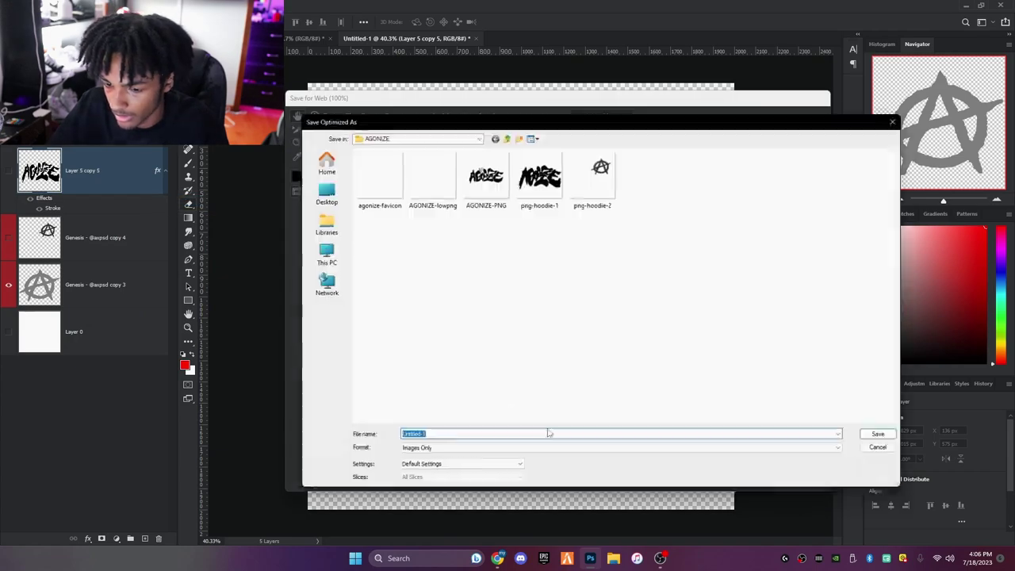
pyautogui.write('png-3')
pyautogui.press('Return')
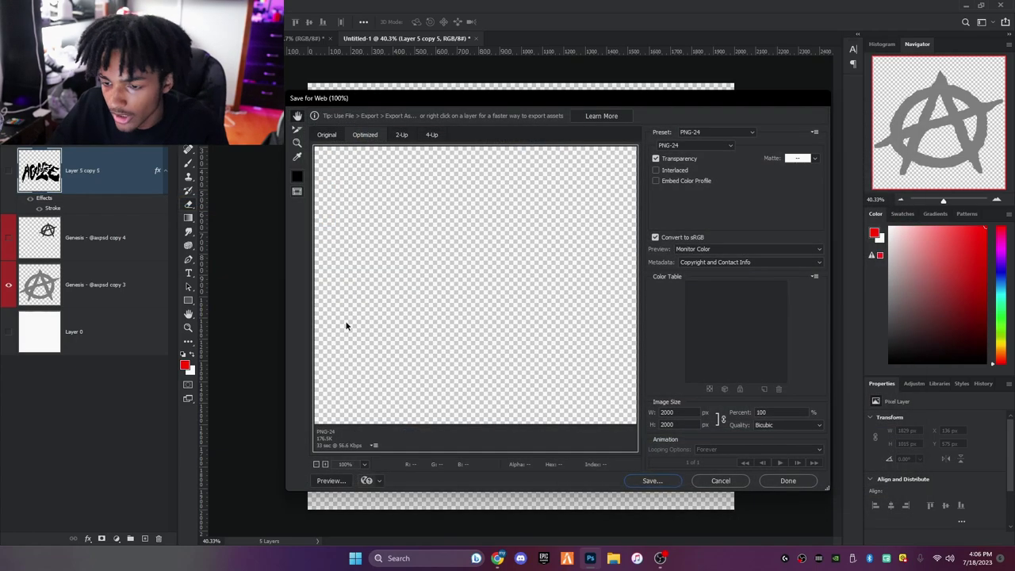
# Switch to the supplier chat in Chrome and open a File Explorer window, moving it clear of the chat
pyautogui.click(499, 559)
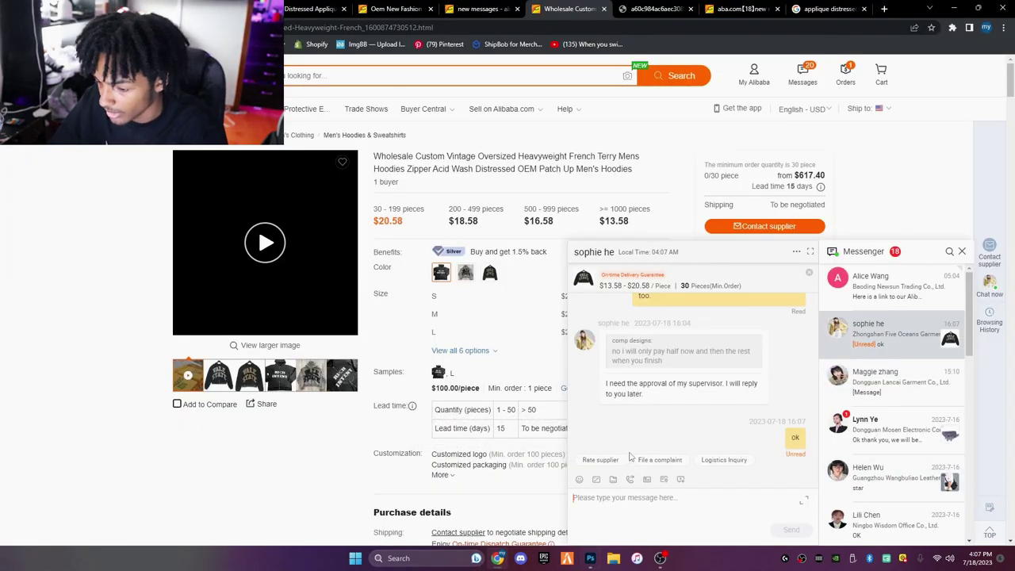
pyautogui.click(613, 558)
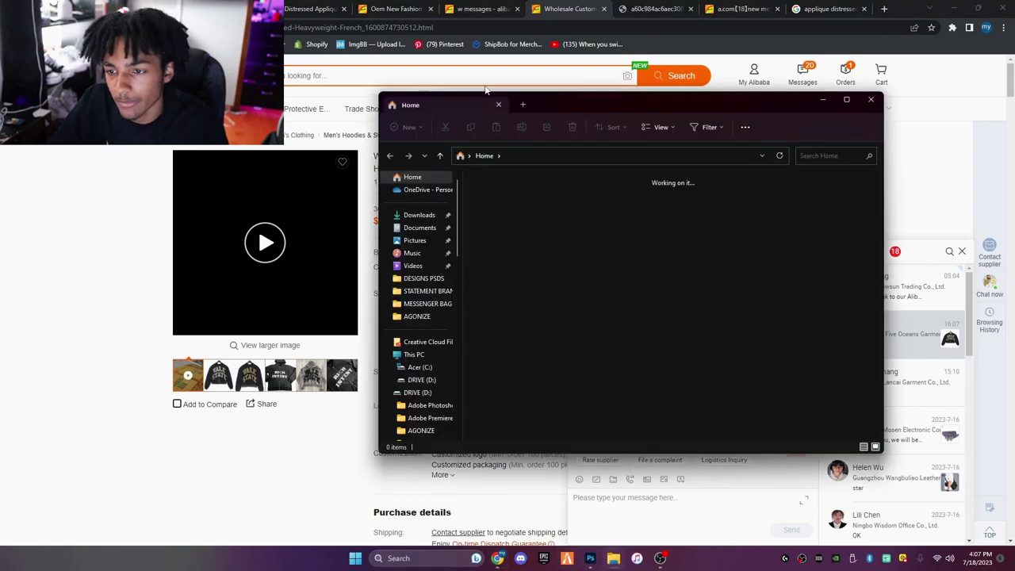
pyautogui.moveTo(529, 110); pyautogui.dragTo(0, 137)
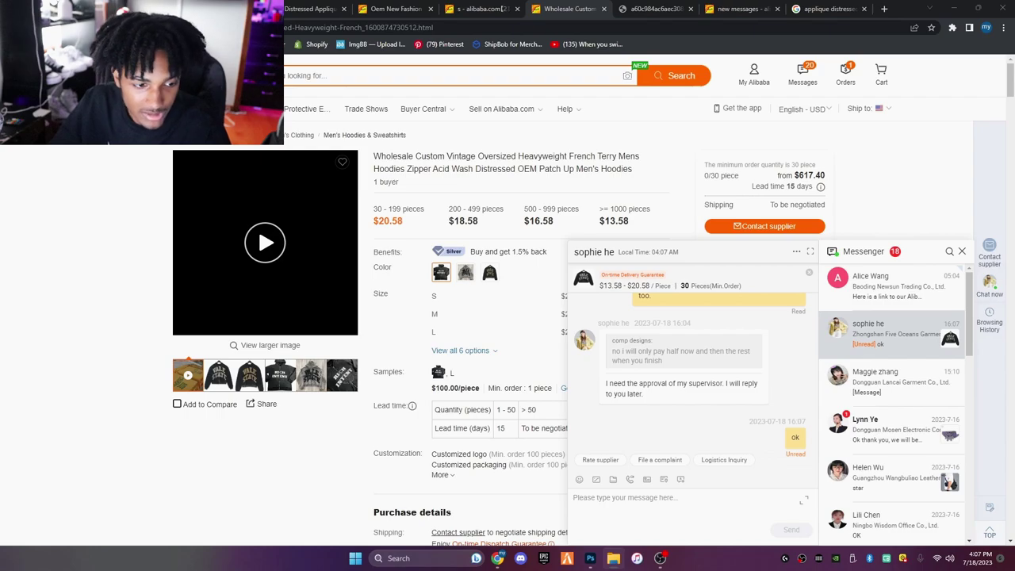
# Upload png-3, png-hoodie-1 and png-hoodie-2 from the AGONIZE folder to the supplier chat
pyautogui.click(613, 479)
pyautogui.click(620, 438)
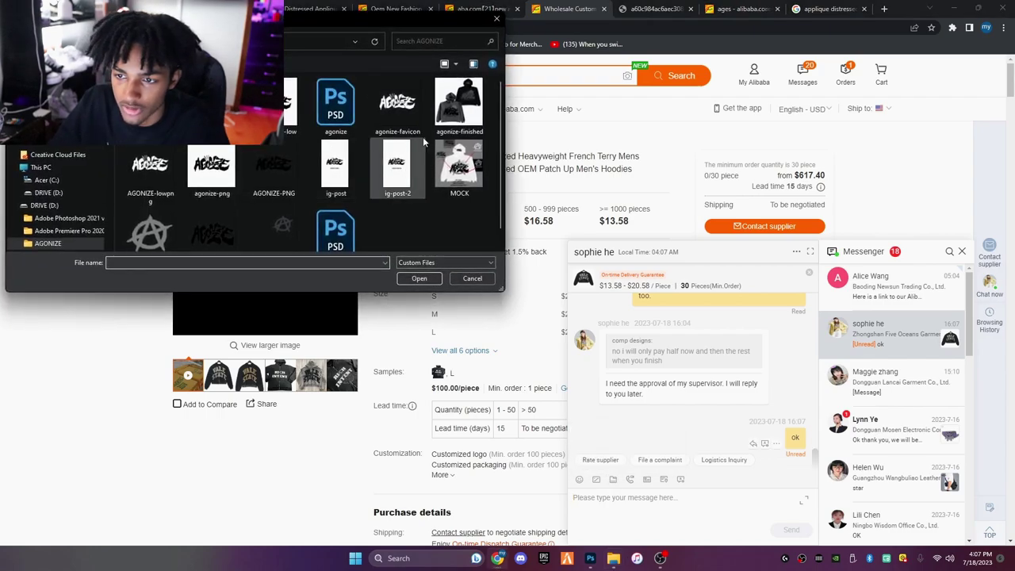
pyautogui.click(400, 115)
pyautogui.click(277, 183)
pyautogui.scroll(-1, 238, 191)
pyautogui.keyDown('ctrl'); pyautogui.click(213, 218); pyautogui.keyUp('ctrl')
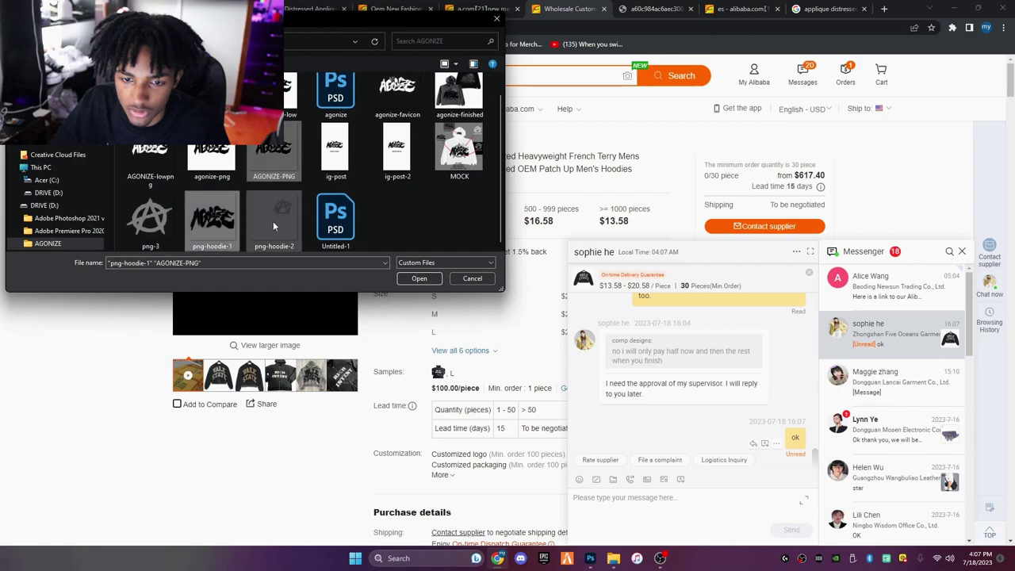
pyautogui.keyDown('ctrl'); pyautogui.click(151, 218); pyautogui.keyUp('ctrl')
pyautogui.keyDown('ctrl'); pyautogui.click(273, 218); pyautogui.keyUp('ctrl')
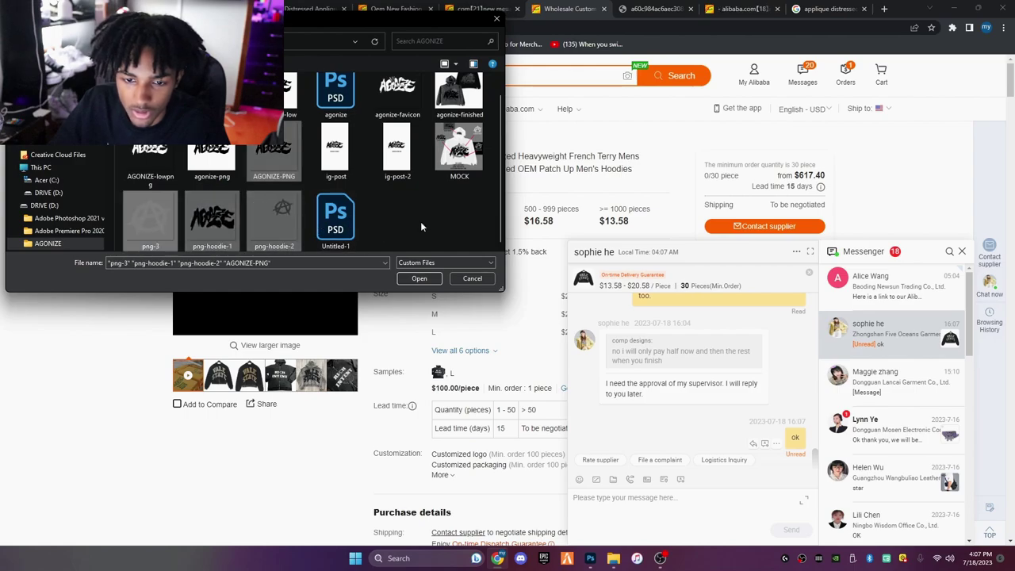
pyautogui.keyDown('ctrl'); pyautogui.click(290, 164); pyautogui.keyUp('ctrl')
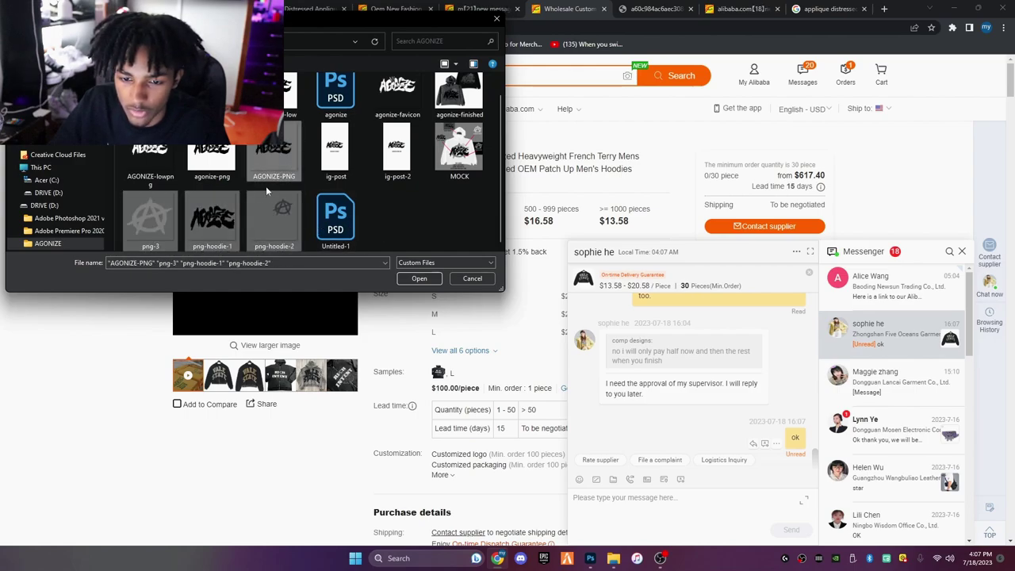
pyautogui.click(150, 218)
pyautogui.keyDown('ctrl'); pyautogui.click(213, 218); pyautogui.keyUp('ctrl')
pyautogui.keyDown('ctrl'); pyautogui.click(273, 213); pyautogui.keyUp('ctrl')
pyautogui.click(422, 277)
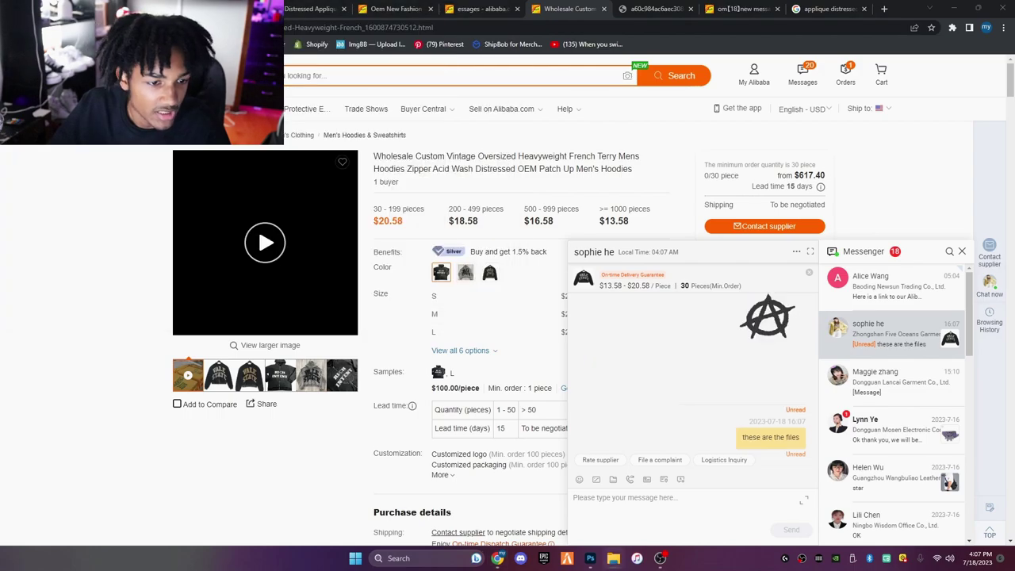
# Send the agonize-finished hoodie mockup image from the AGONIZE folder to the supplier in the chat
pyautogui.moveTo(950, 340); pyautogui.dragTo(665, 522)
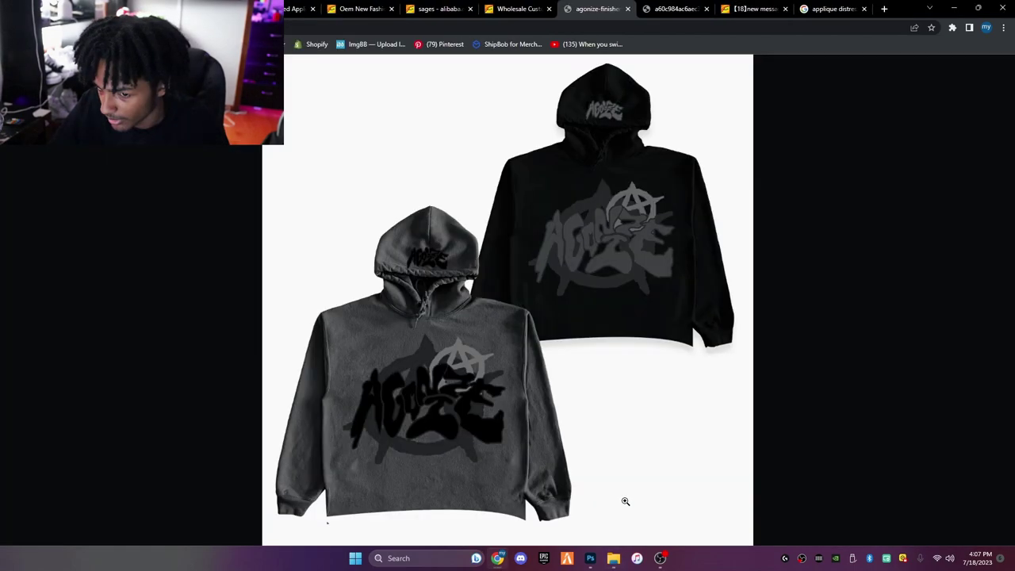
pyautogui.click(464, 6)
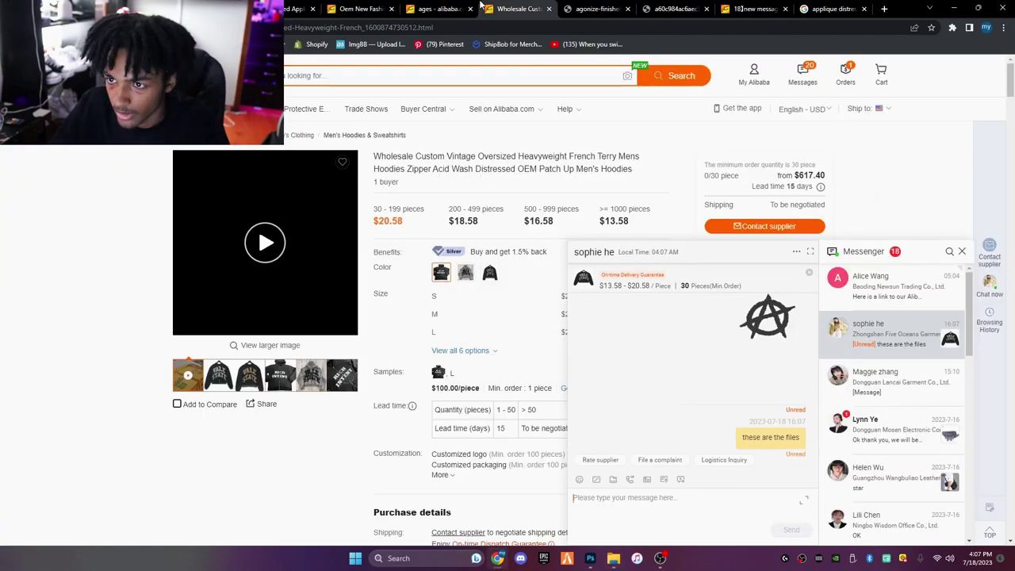
pyautogui.click(613, 479)
pyautogui.click(608, 438)
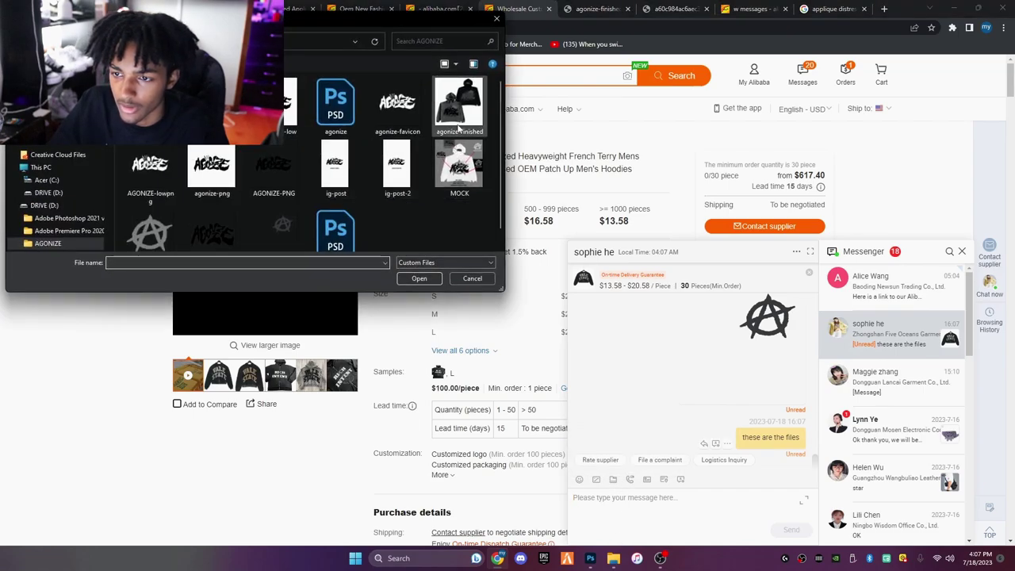
pyautogui.doubleClick(457, 170)
# Send the supplier the message "these are what the hoodies should look like"
pyautogui.write('these a')
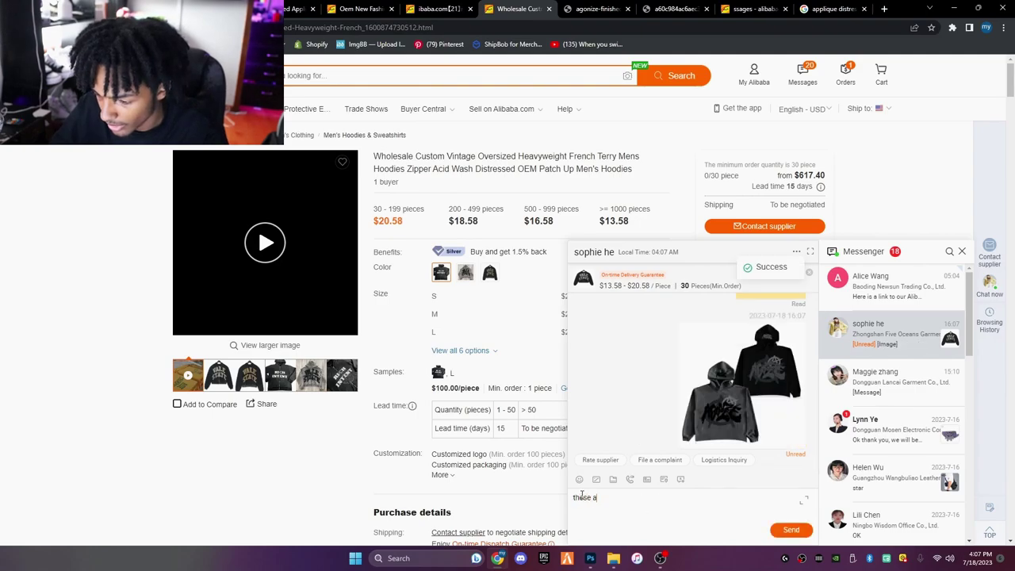
pyautogui.write('re what the h')
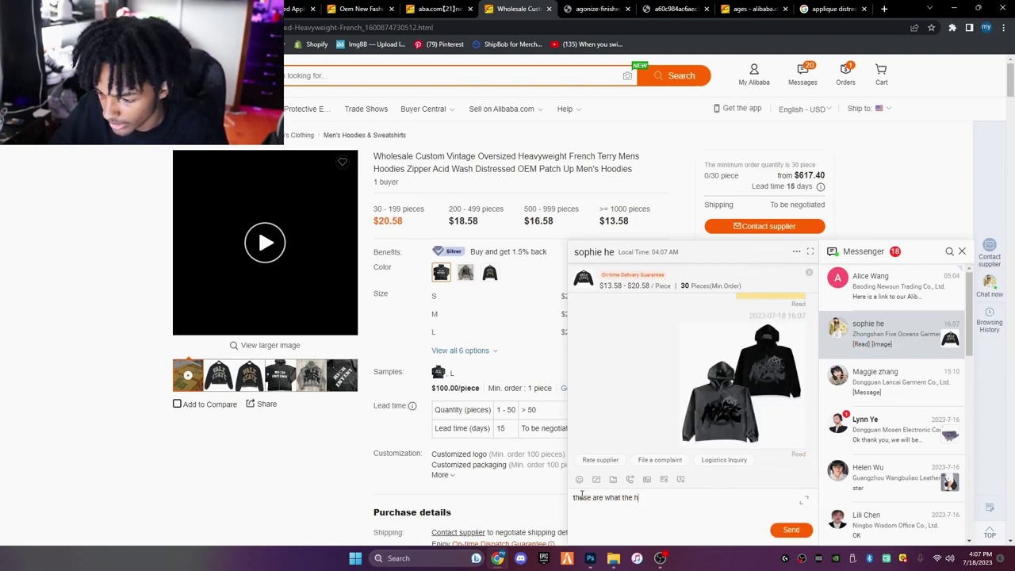
pyautogui.write('oodies should loo')
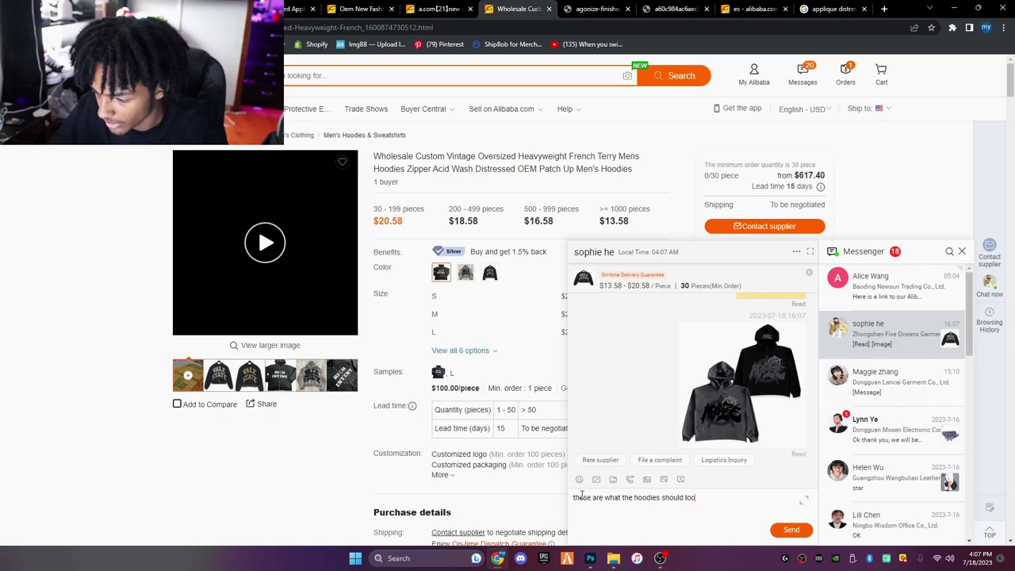
pyautogui.write('k like')
pyautogui.press('Return')
# Send the supplier the follow-up message "same colors and everything"
pyautogui.write('same')
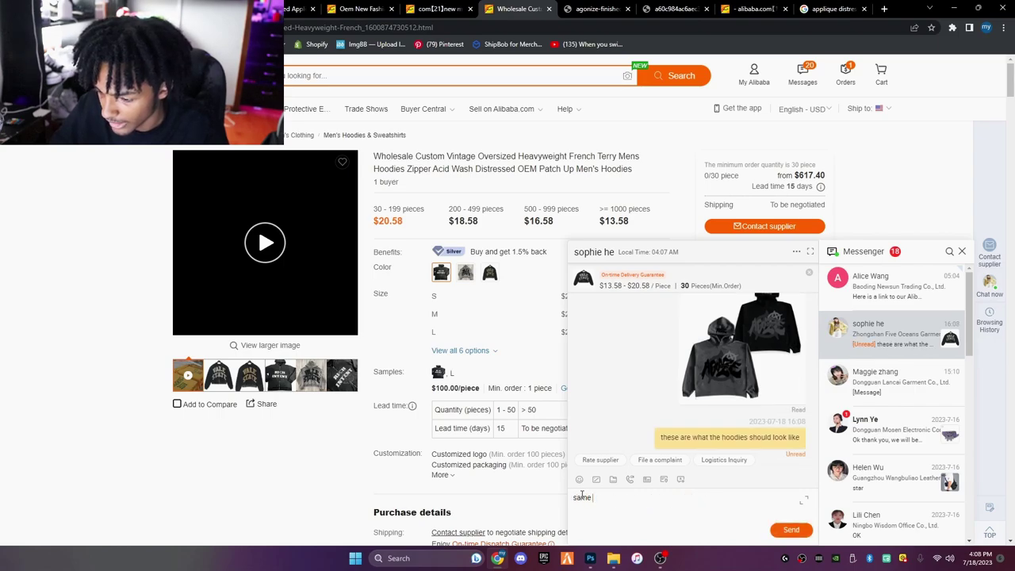
pyautogui.write(' cv')
pyautogui.press('BackSpace')
pyautogui.write('co')
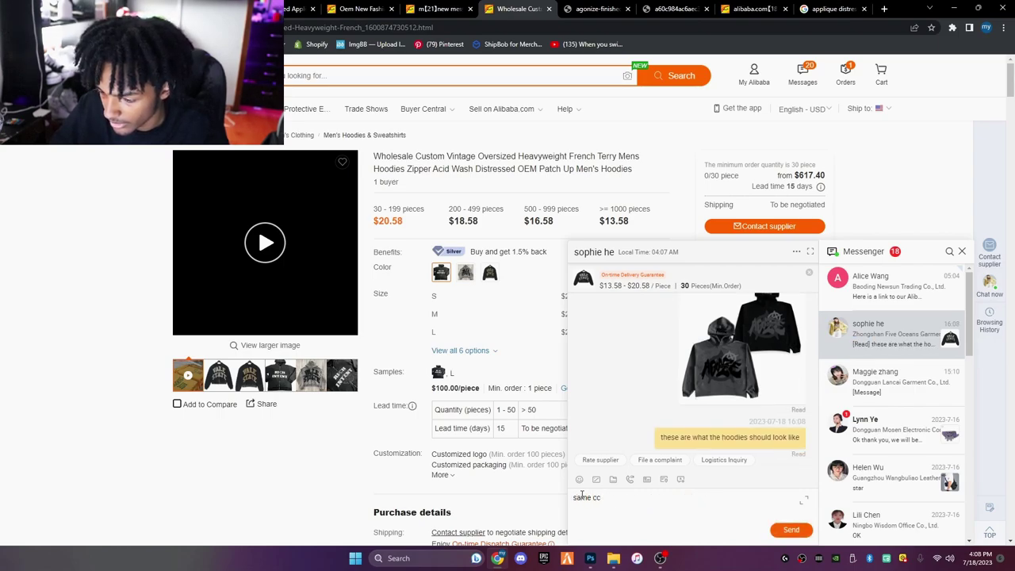
pyautogui.press('BackSpace')
pyautogui.press('BackSpace')
pyautogui.press('BackSpace')
pyautogui.press('BackSpace')
pyautogui.write('s')
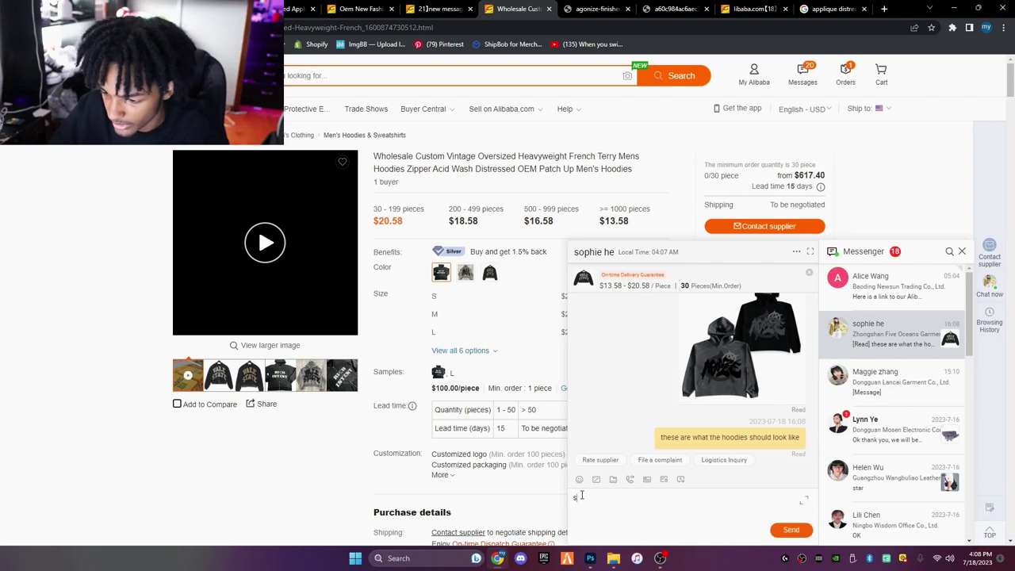
pyautogui.write('ame colors and eve')
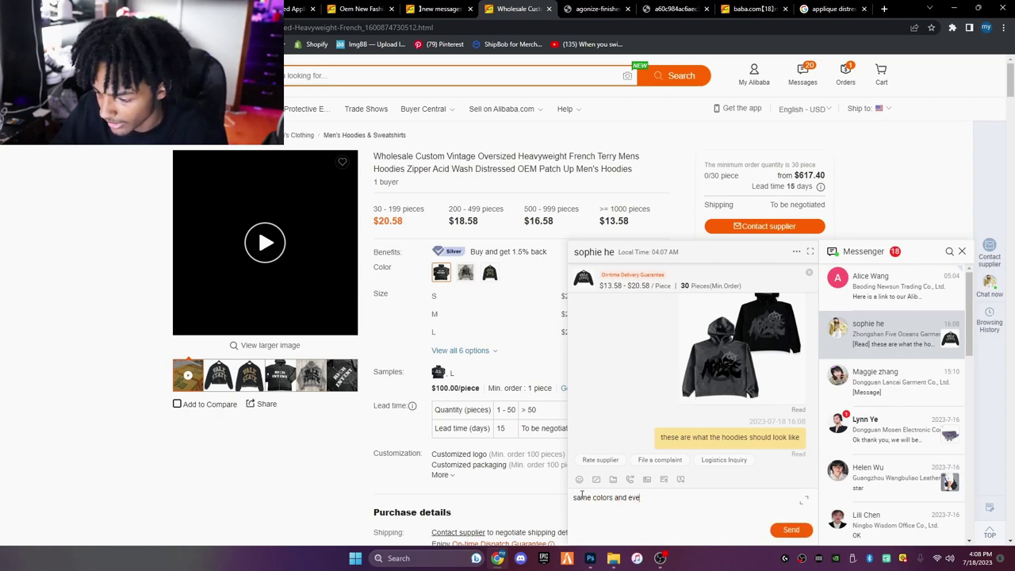
pyautogui.write('rything')
pyautogui.press('Return')
# Begin another chat message to the supplier, starting with "I w"
pyautogui.write('I w')
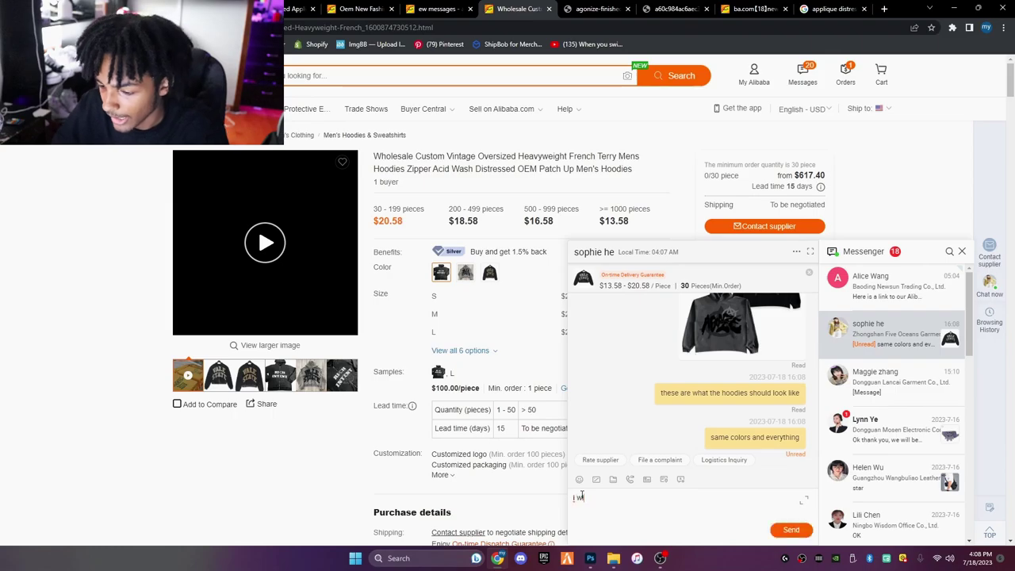